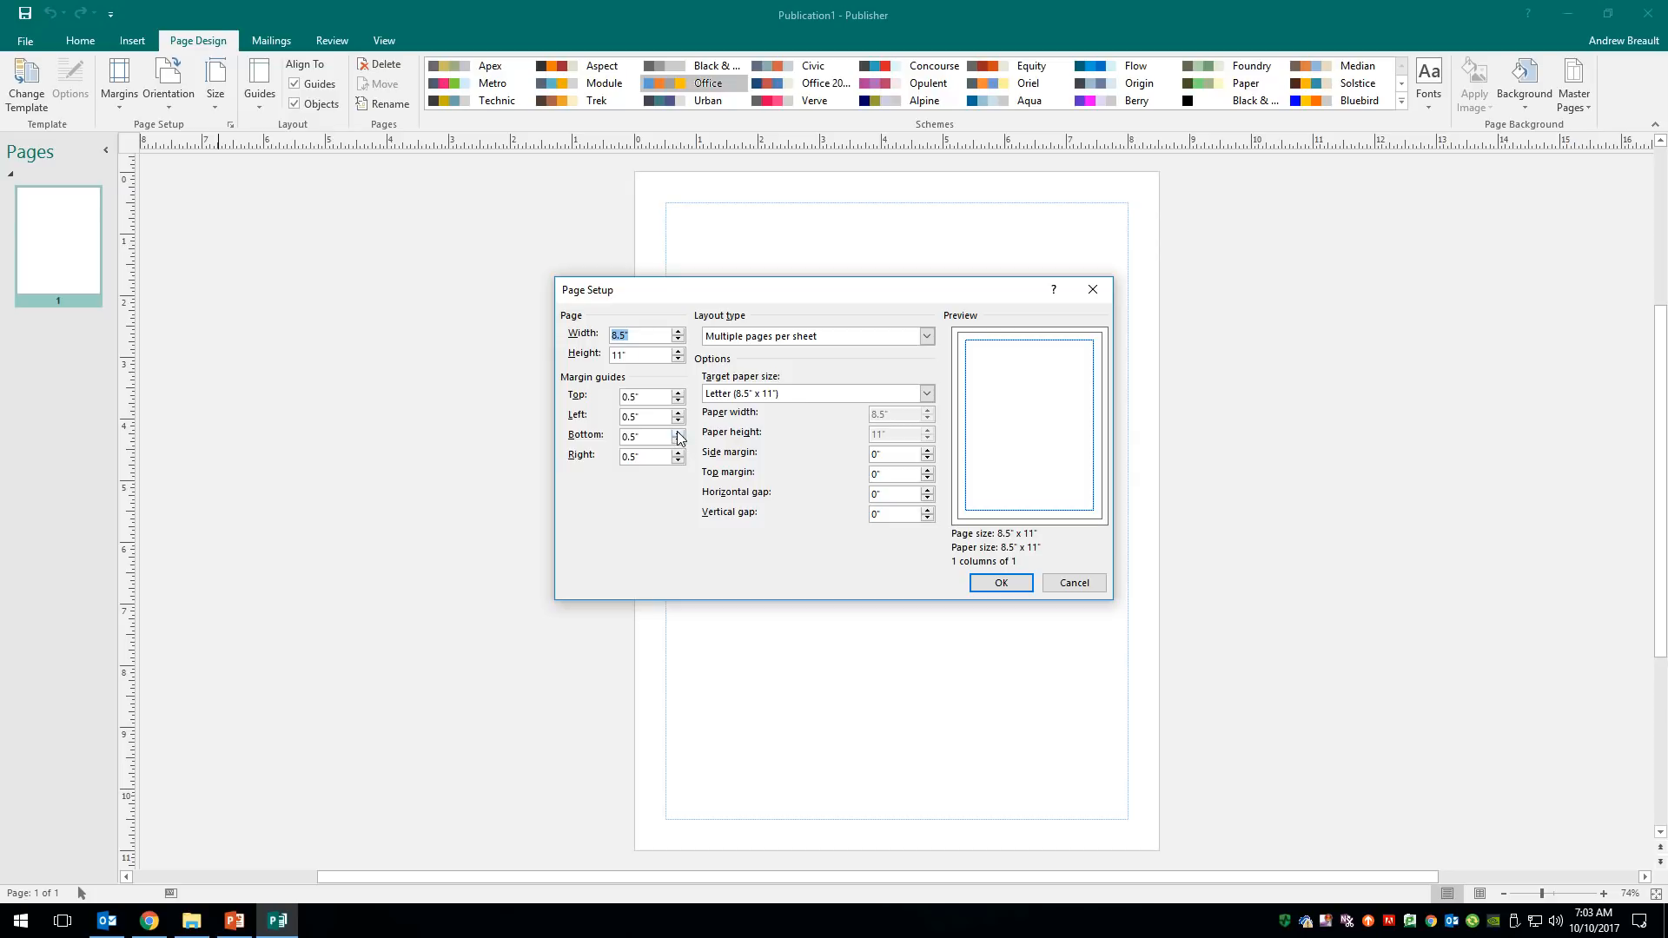
# - Set the page to 4" wide by 2.5" high with all margin guides at 0"
pyautogui.write('4')
pyautogui.moveTo(633, 355); pyautogui.dragTo(561, 356)
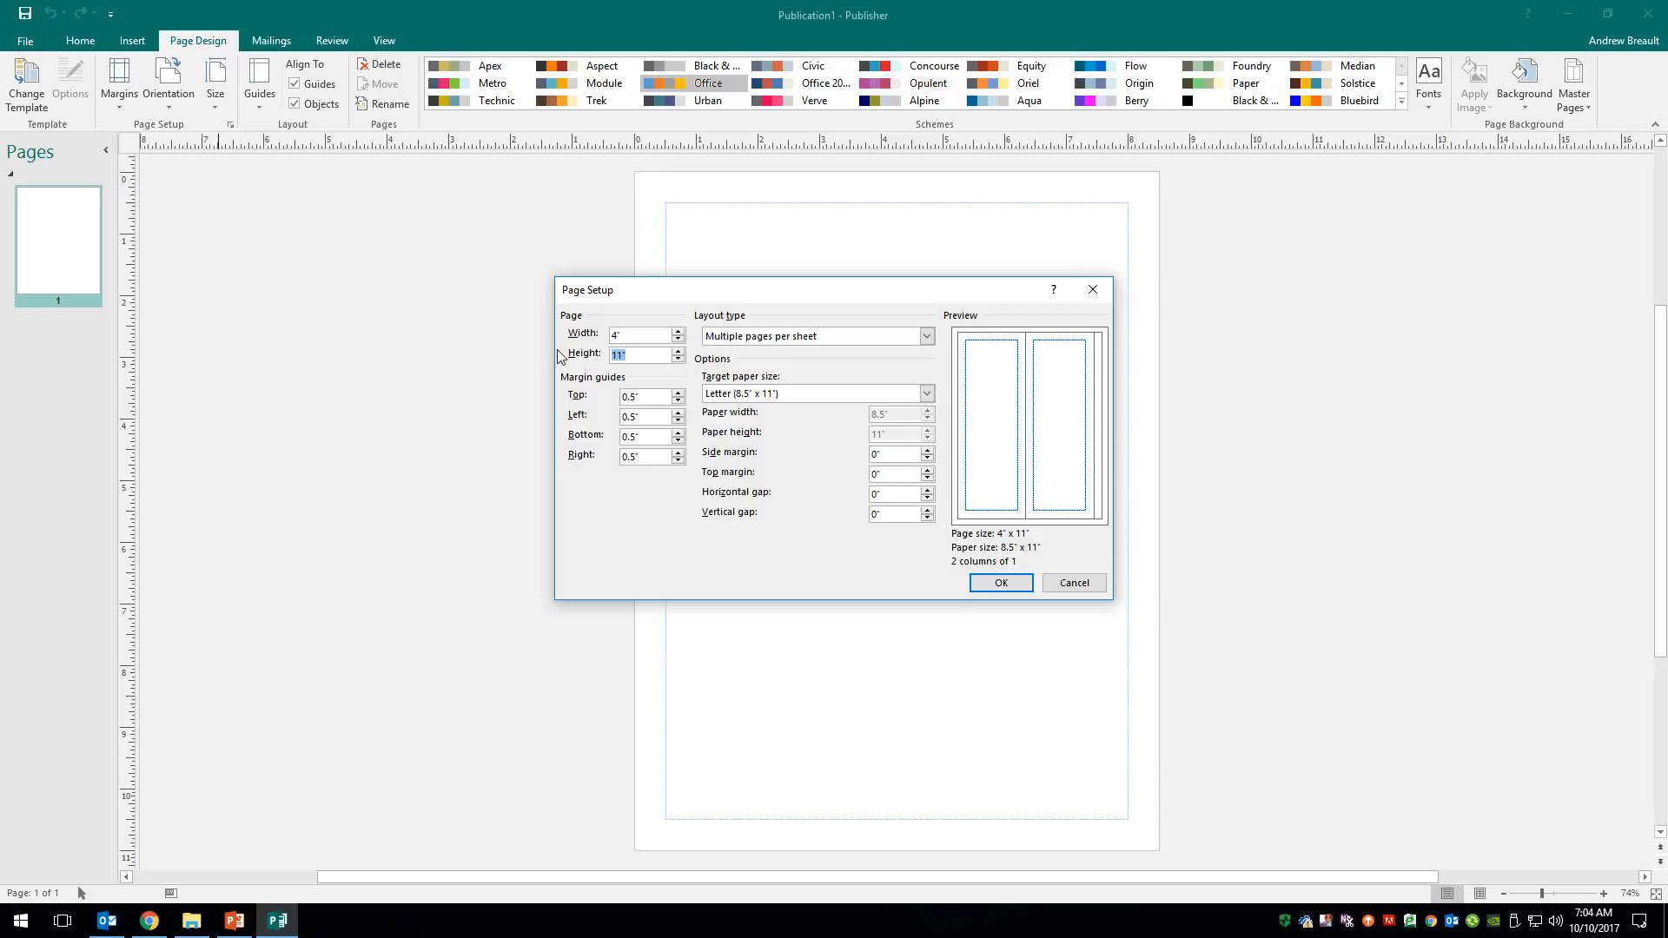
pyautogui.write('2.5')
pyautogui.click(652, 397)
pyautogui.moveTo(631, 397); pyautogui.dragTo(614, 399)
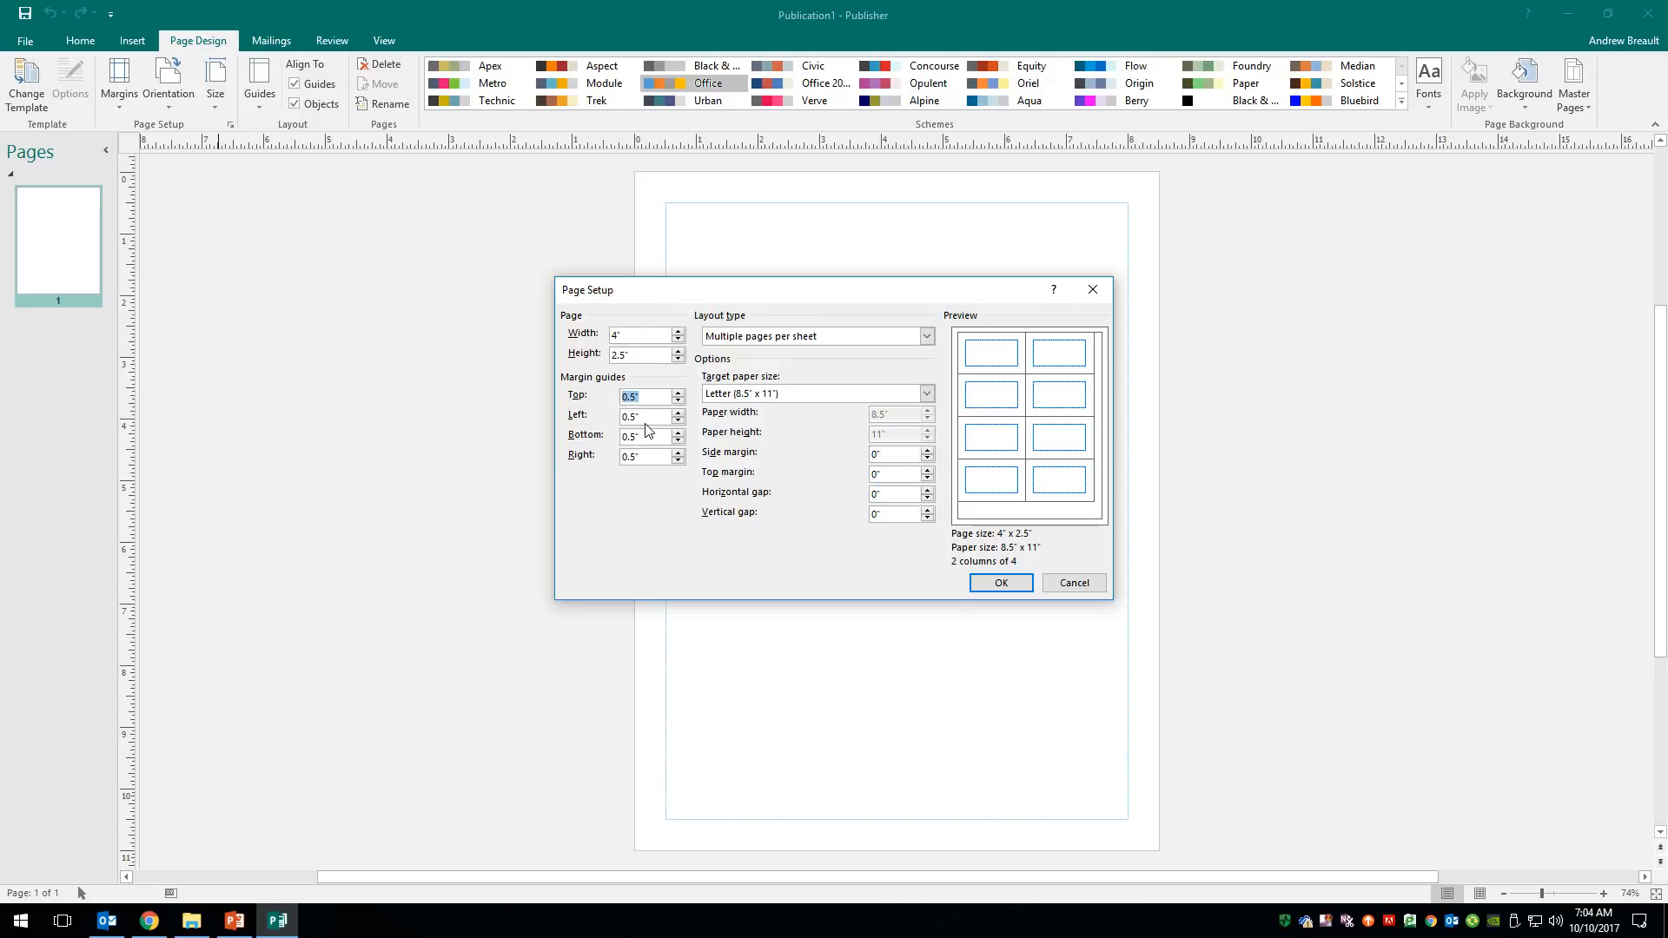
pyautogui.write('0')
pyautogui.moveTo(642, 417); pyautogui.dragTo(613, 457)
pyautogui.write('00')
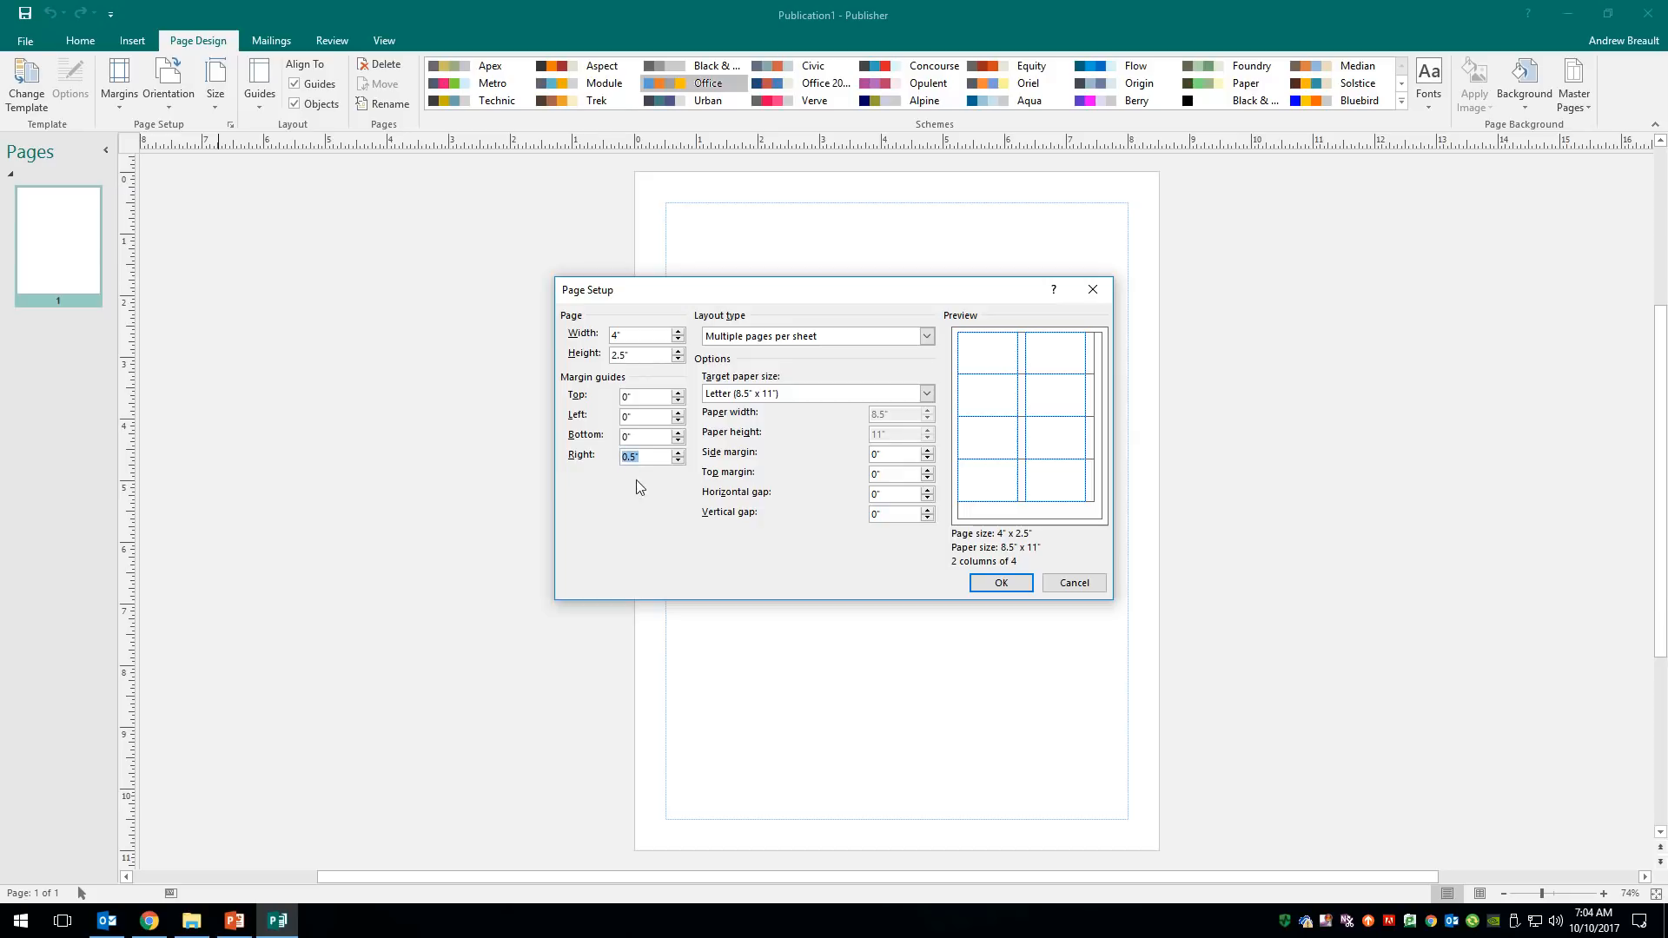
pyautogui.write('0')
pyautogui.click(900, 480)
# - Tile the card on the sheet with 0.25" side and 0.5" top margins, and apply
pyautogui.doubleClick(893, 453)
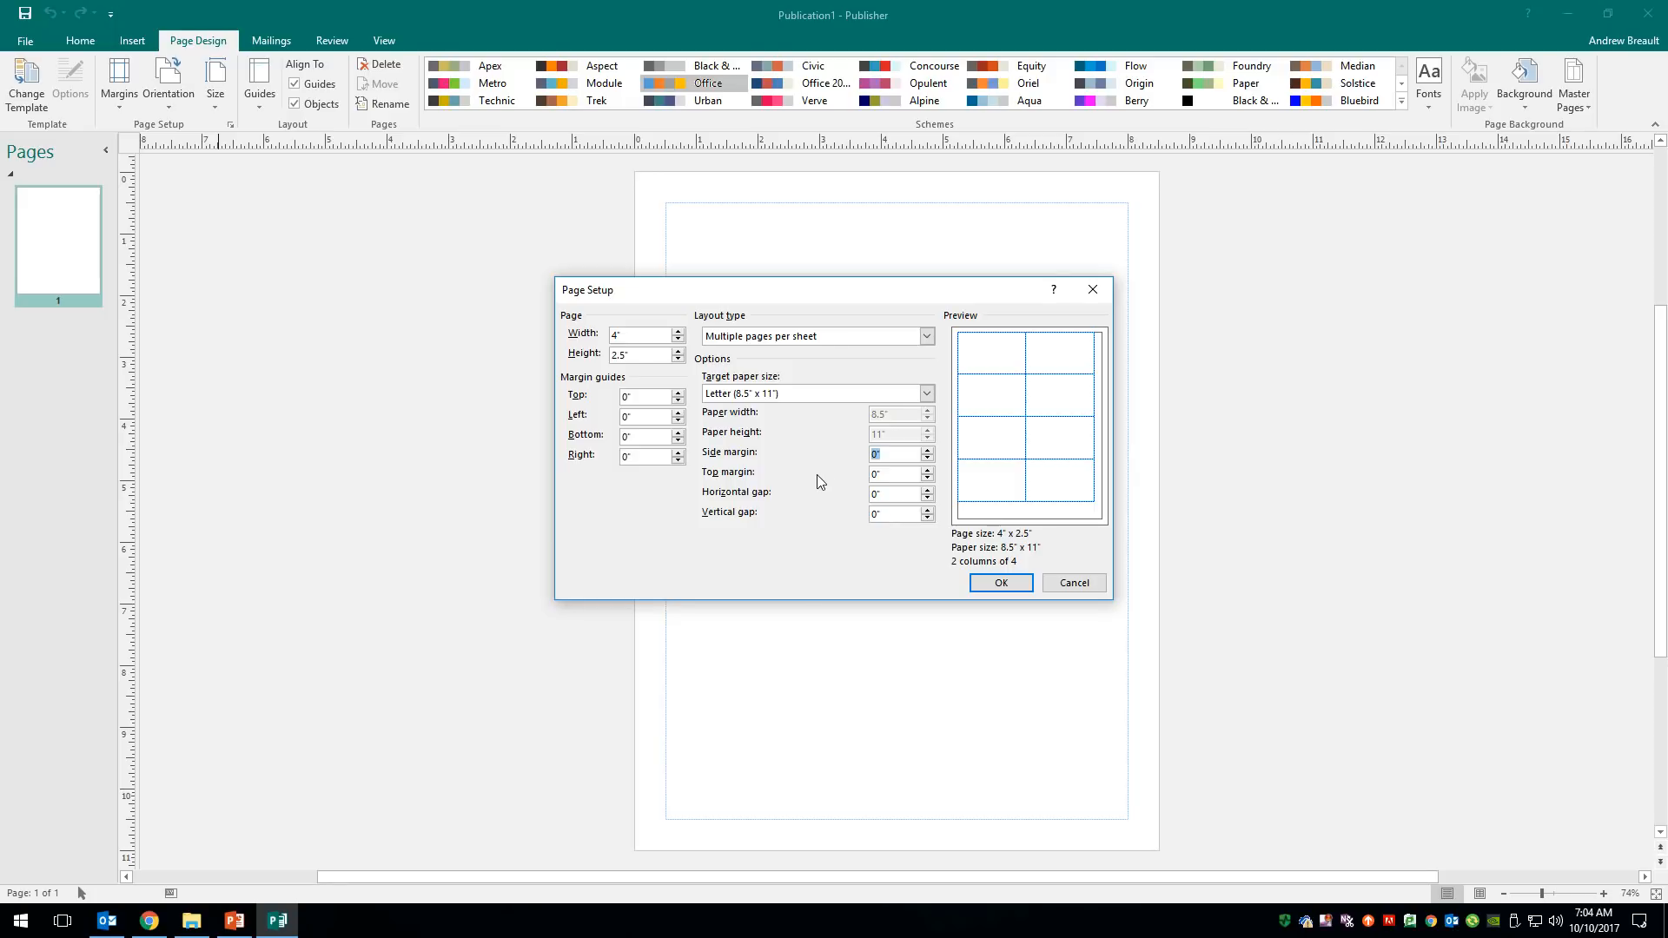
pyautogui.write('.25')
pyautogui.click(895, 472)
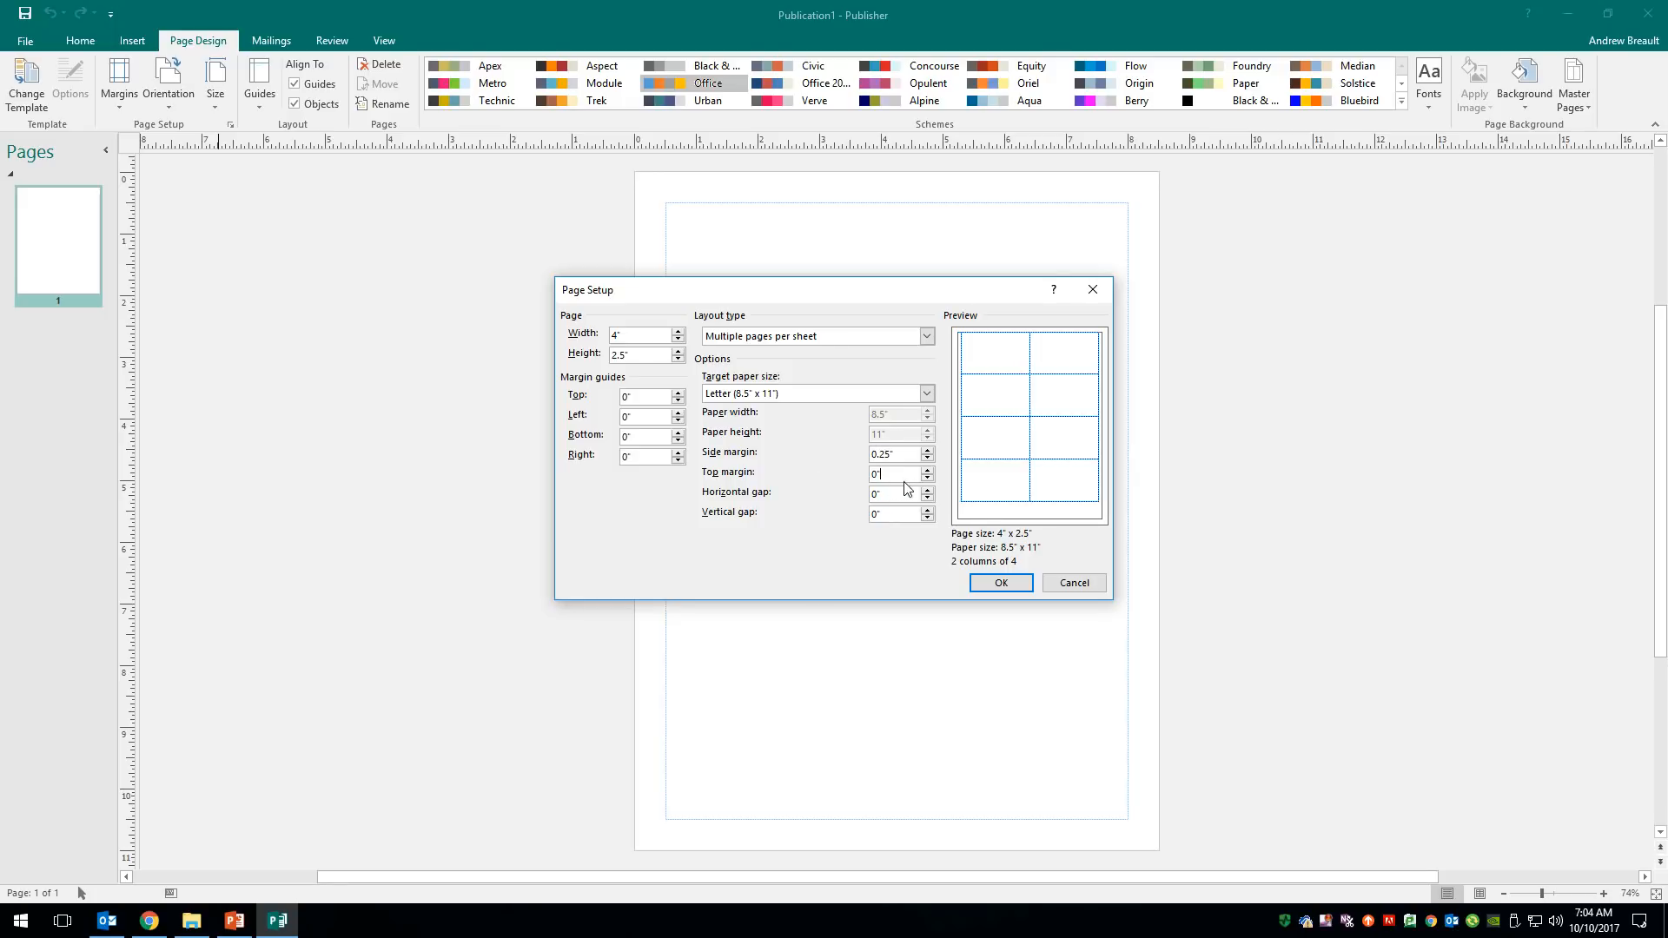
pyautogui.doubleClick(895, 476)
pyautogui.write('.5')
pyautogui.click(900, 455)
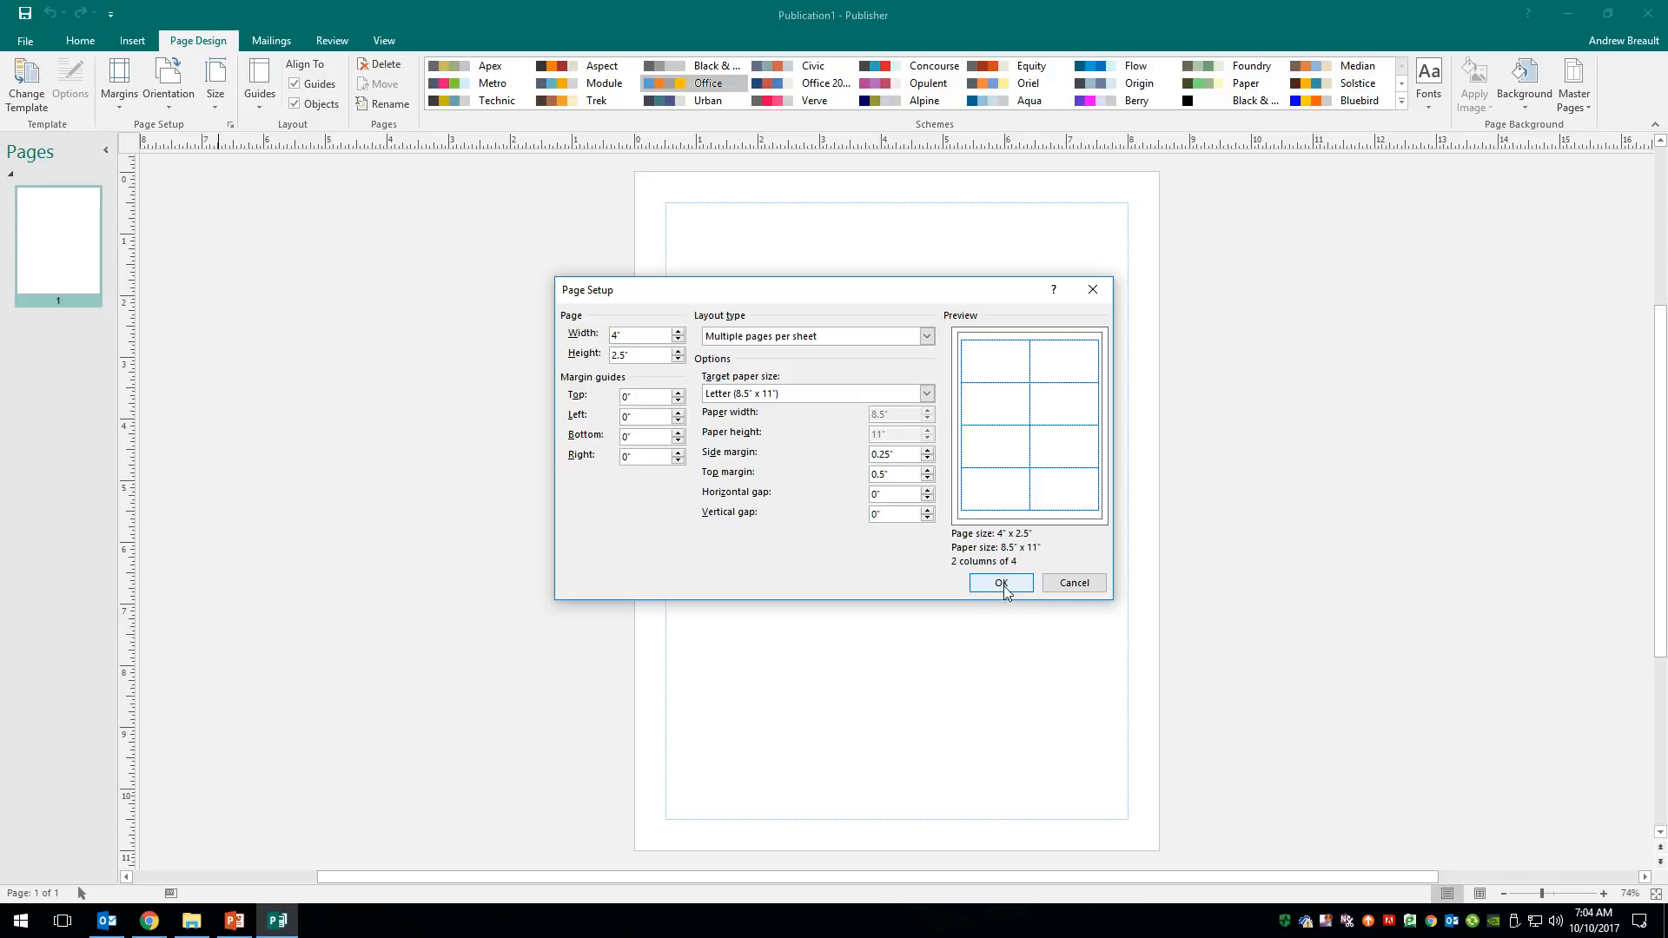
pyautogui.click(1002, 584)
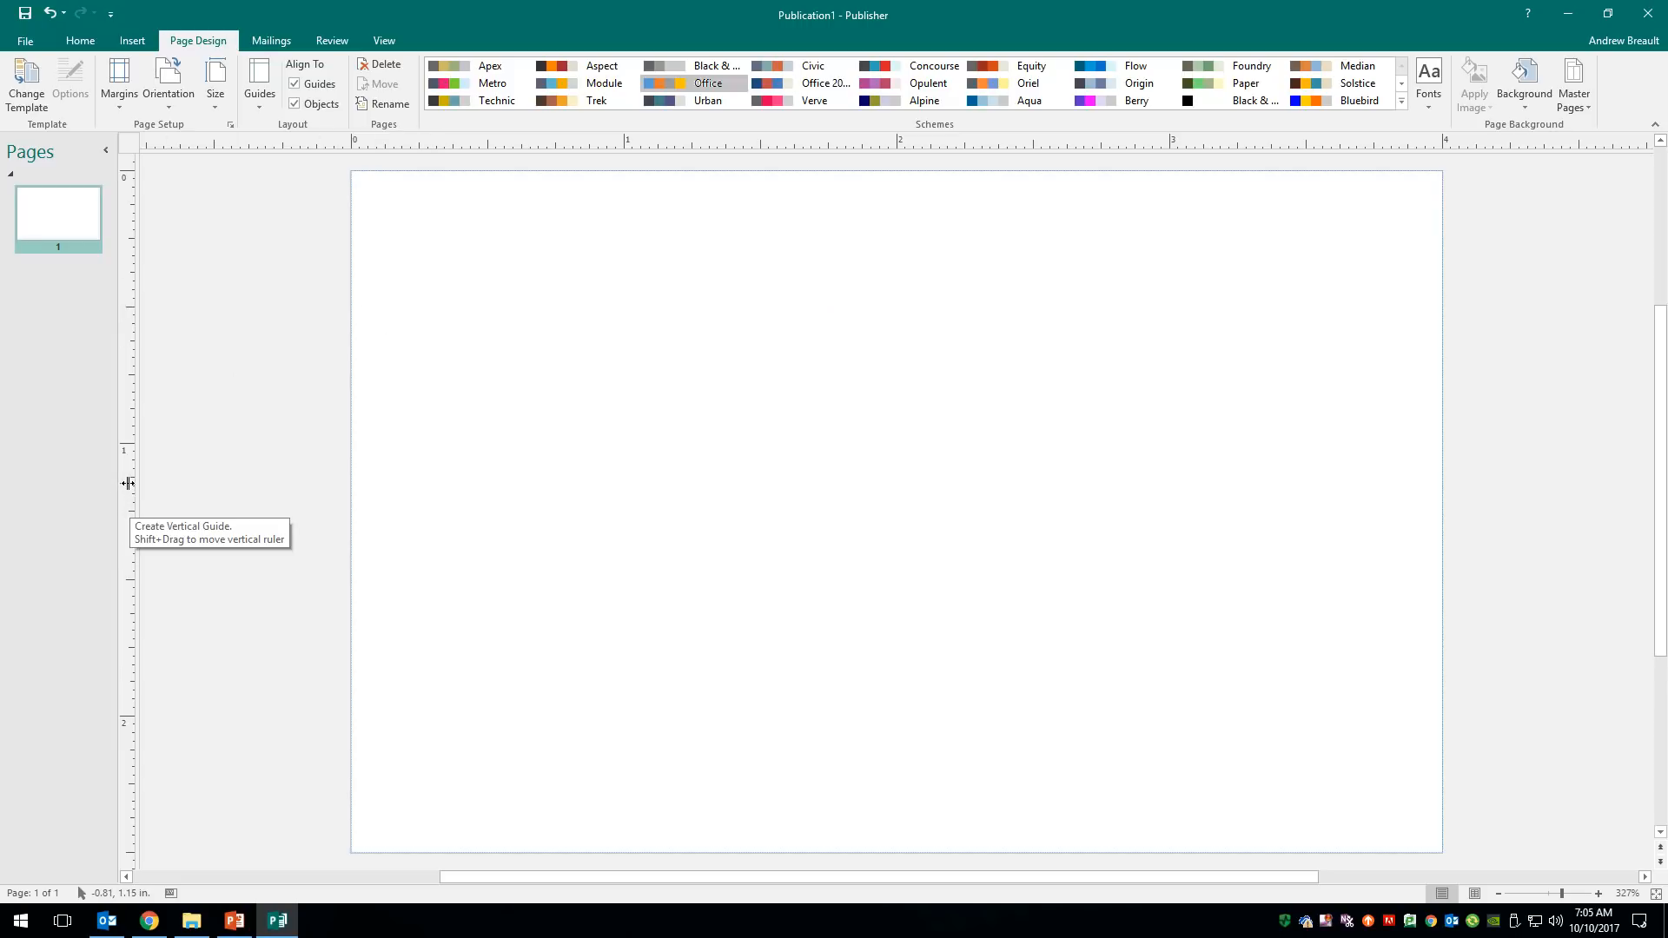
# - Place two ruler guides near each card edge, at roughly 0.25" and 0.375" inset
pyautogui.moveTo(128, 483)
pyautogui.mouseDown()
pyautogui.moveTo(439, 413)
pyautogui.moveTo(419, 407)
pyautogui.mouseUp()
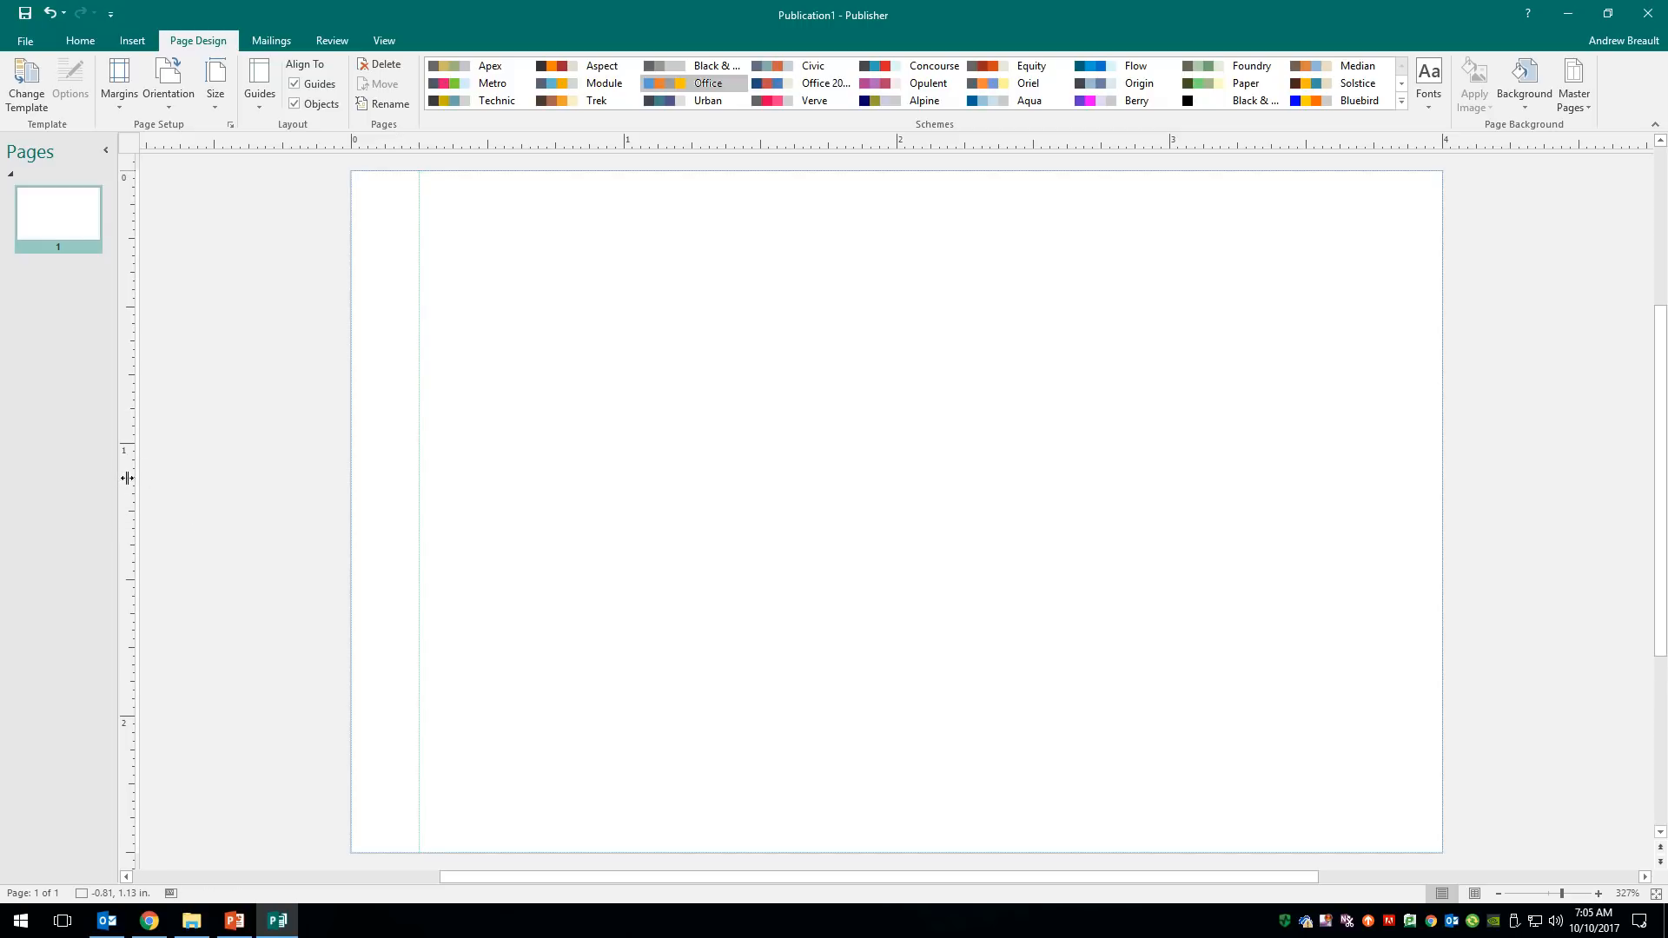
pyautogui.moveTo(1427, 365); pyautogui.dragTo(1374, 354)
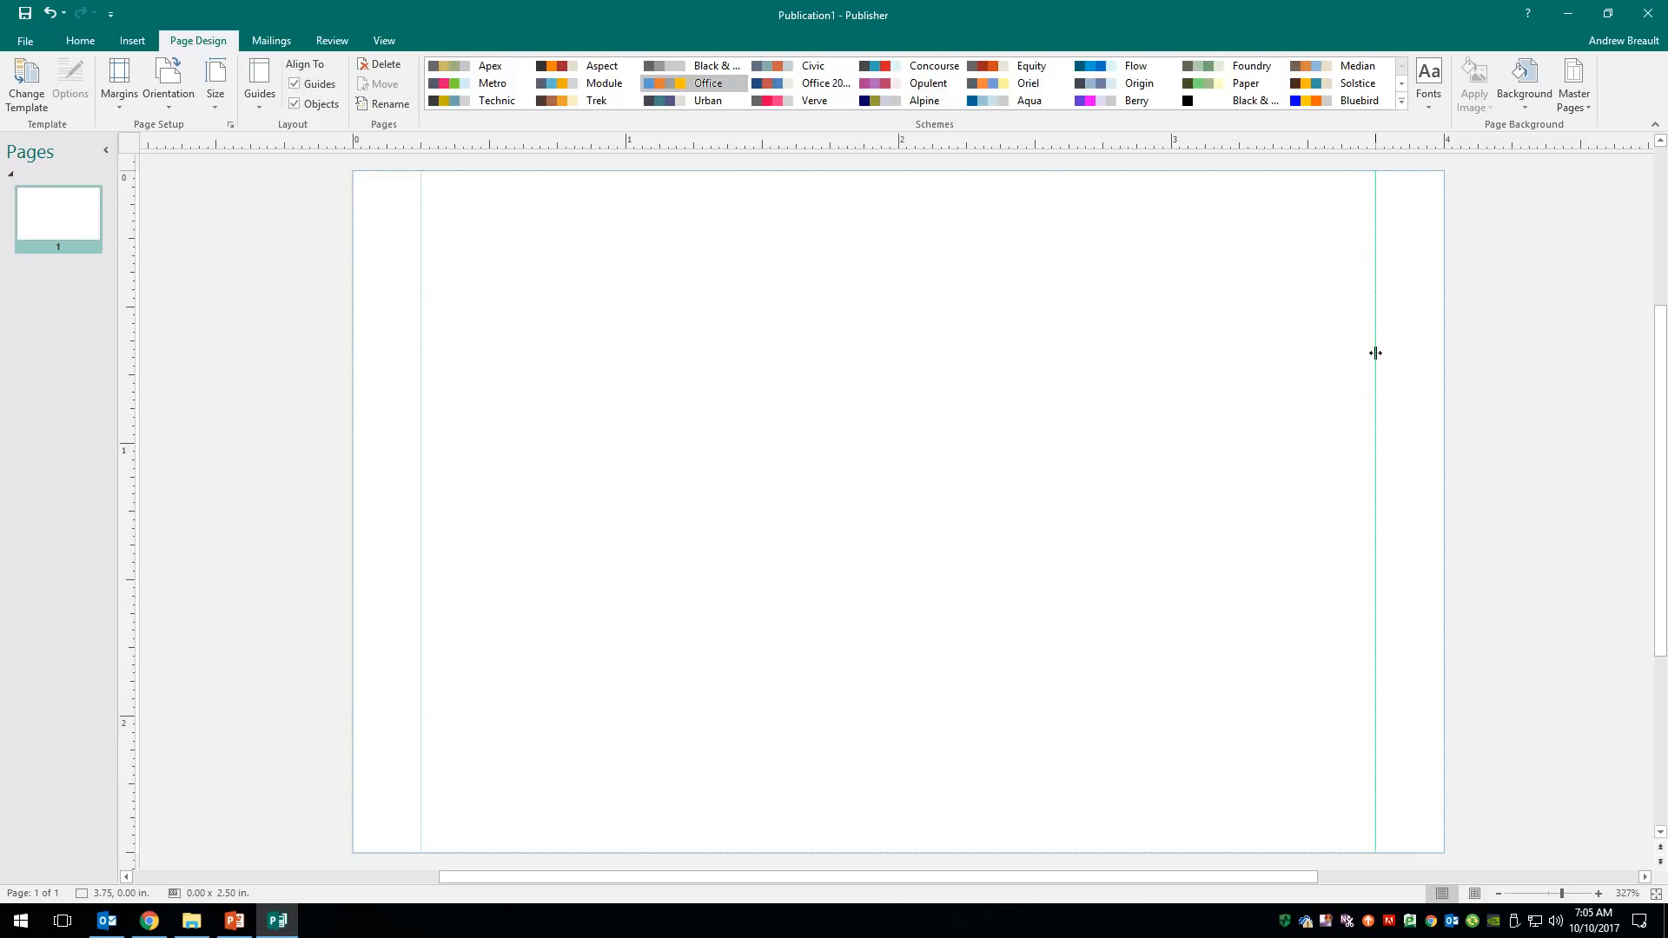
pyautogui.moveTo(1375, 353); pyautogui.dragTo(1375, 353)
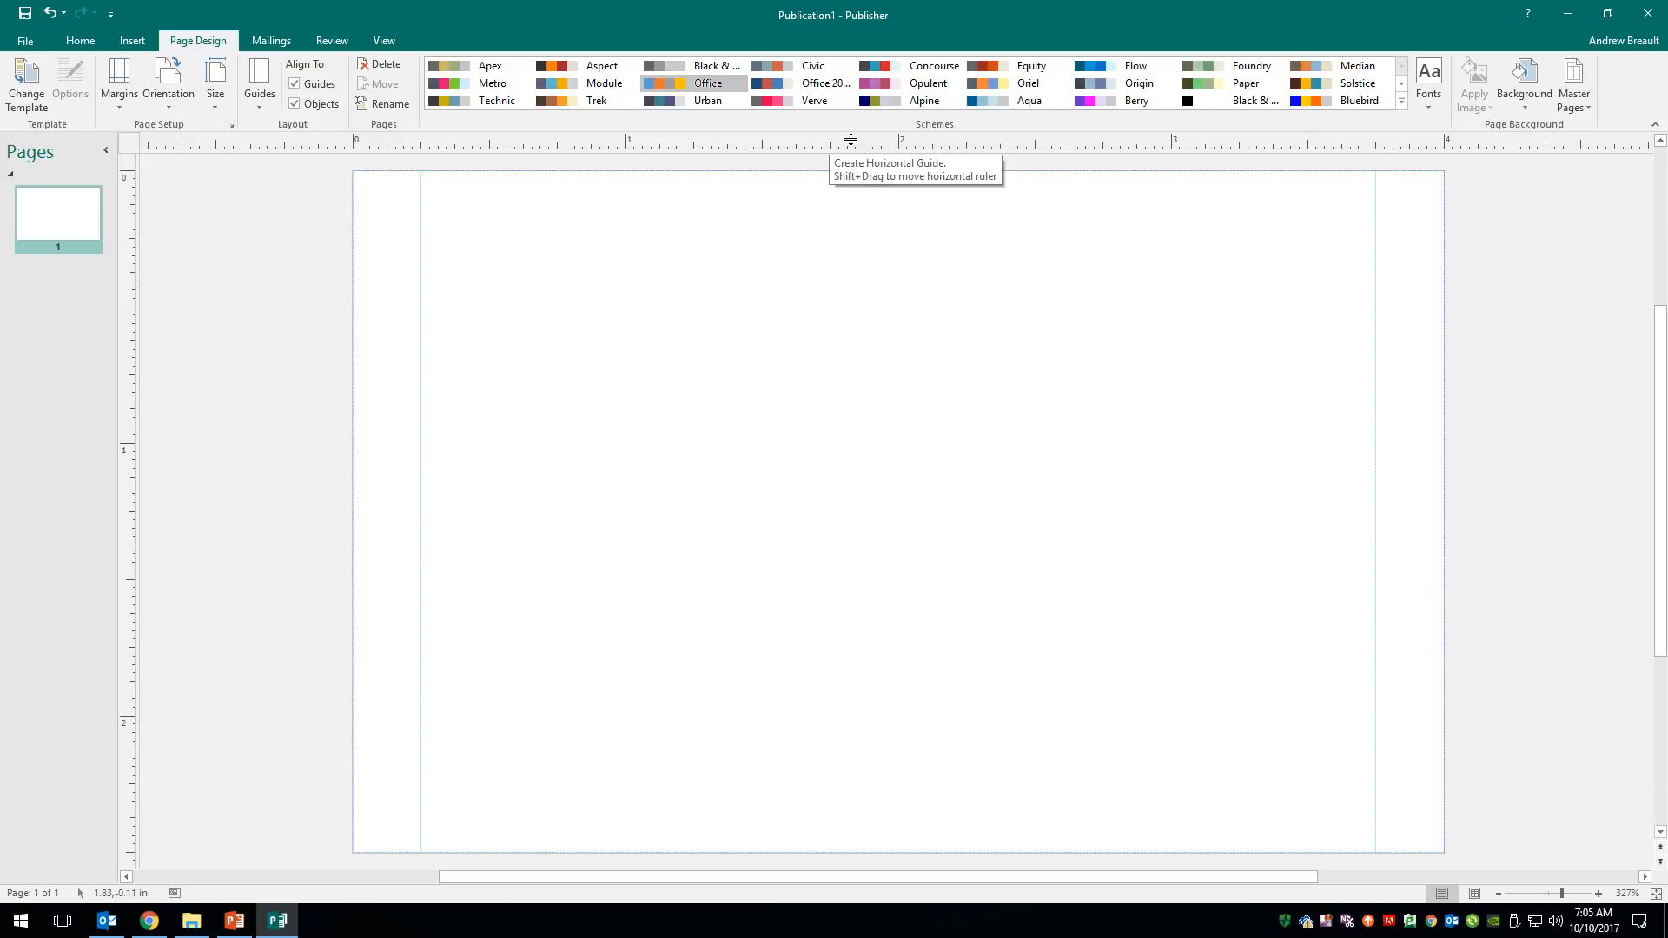
pyautogui.moveTo(851, 139); pyautogui.dragTo(786, 788)
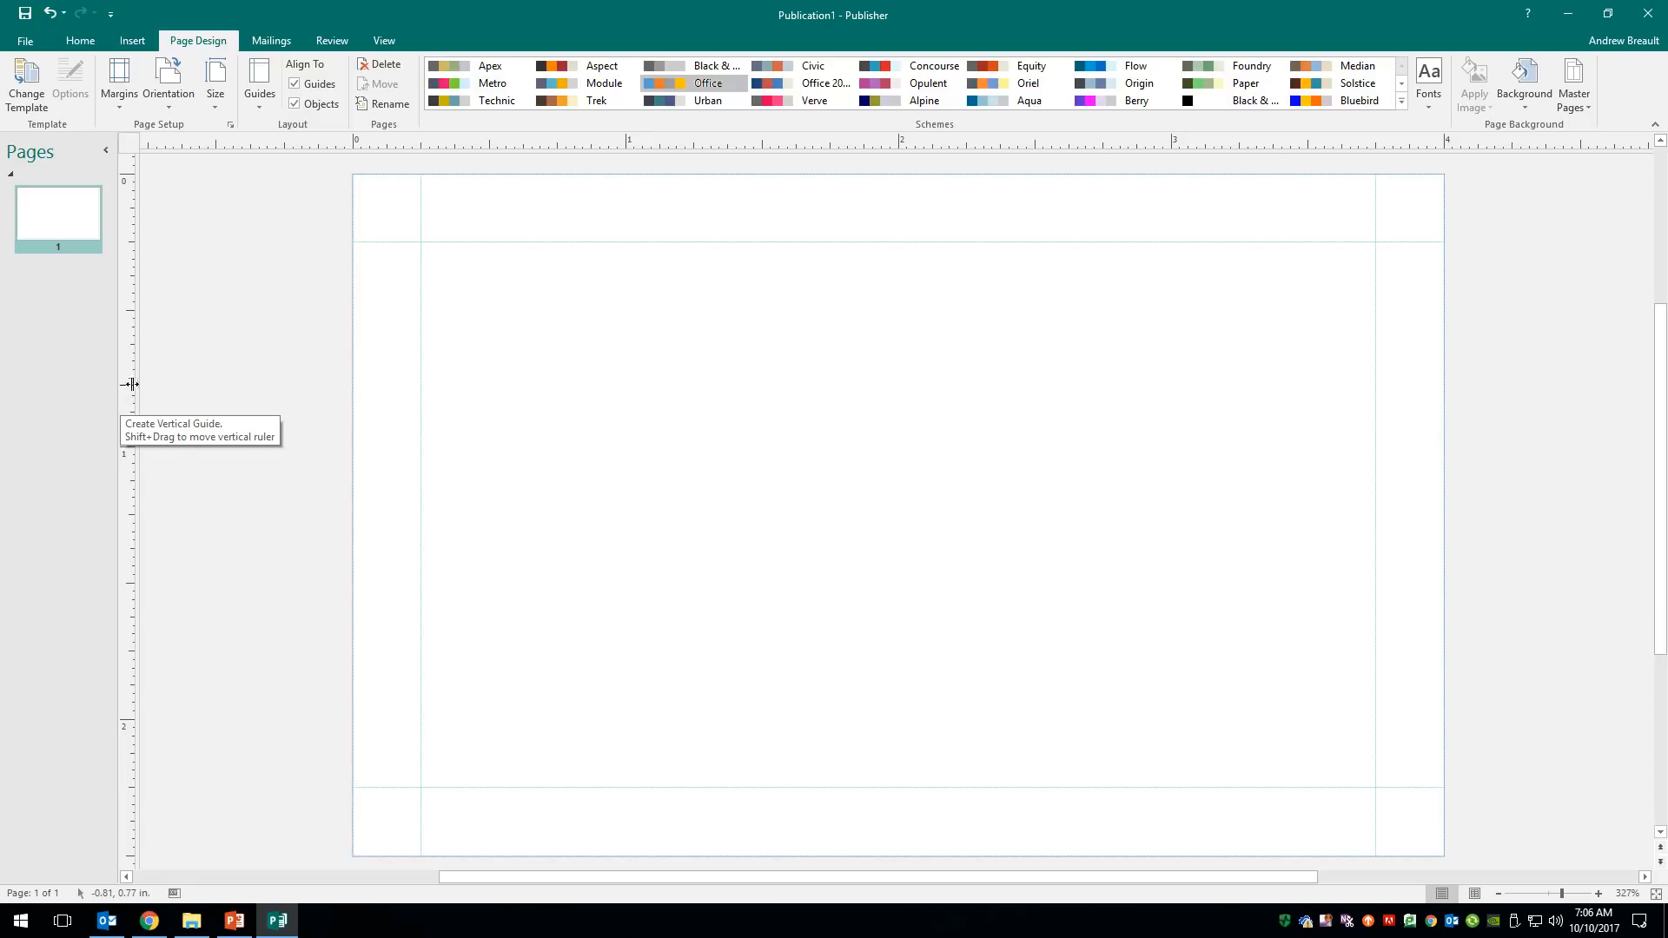
pyautogui.moveTo(129, 381); pyautogui.dragTo(454, 305)
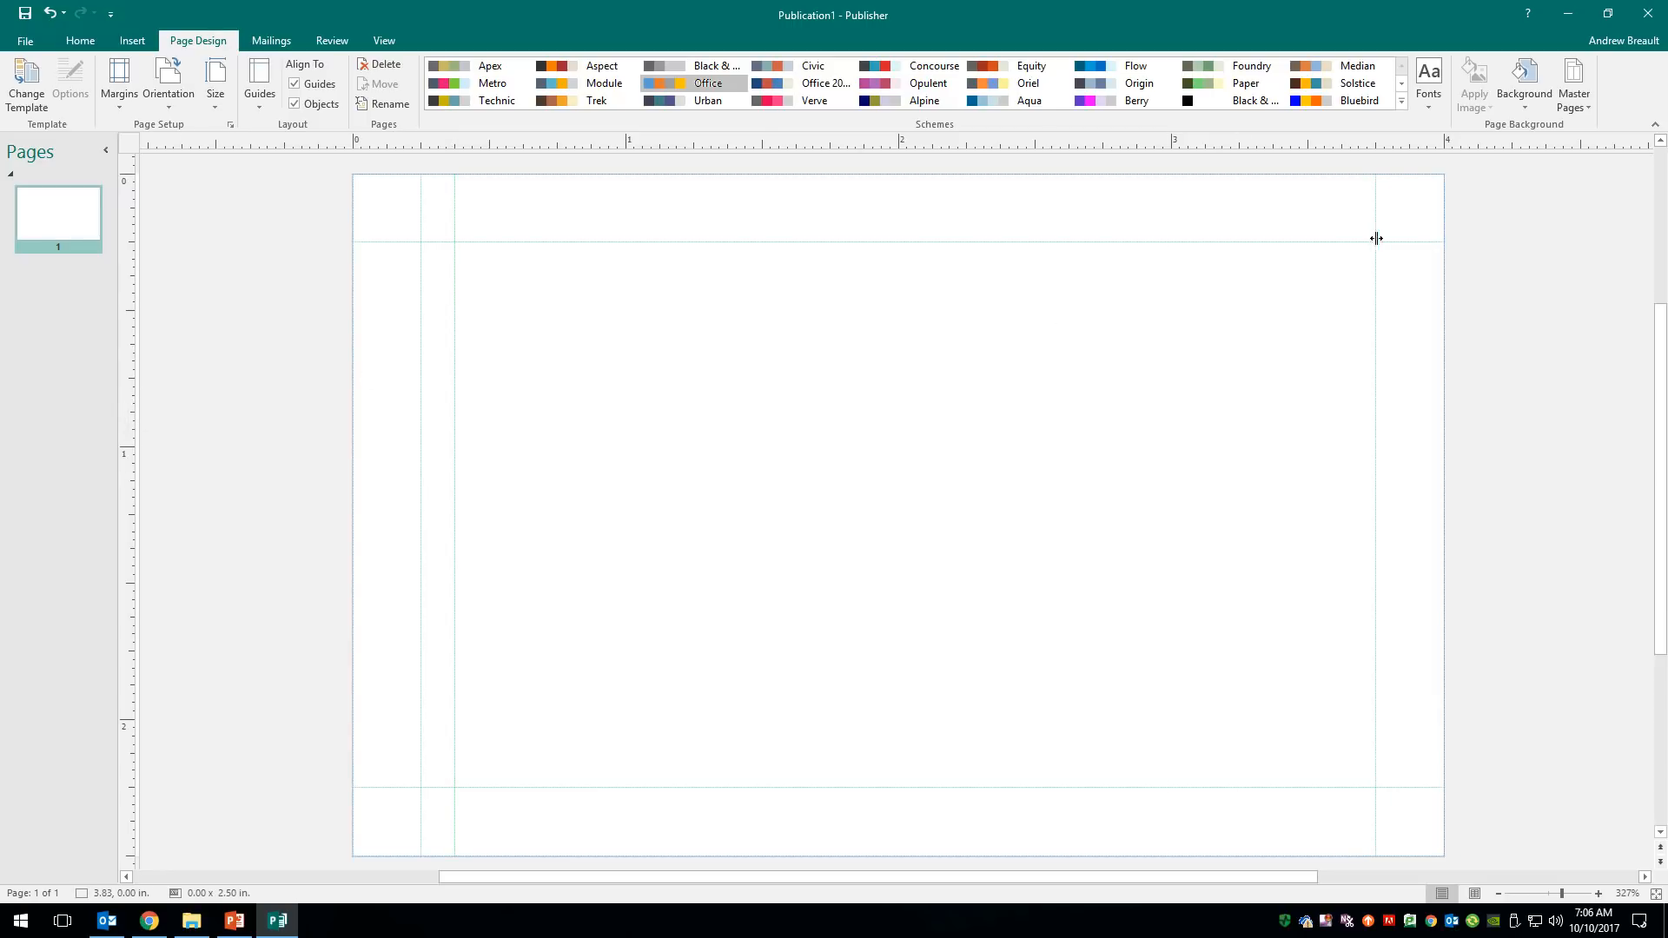
pyautogui.moveTo(1374, 238); pyautogui.dragTo(1342, 235)
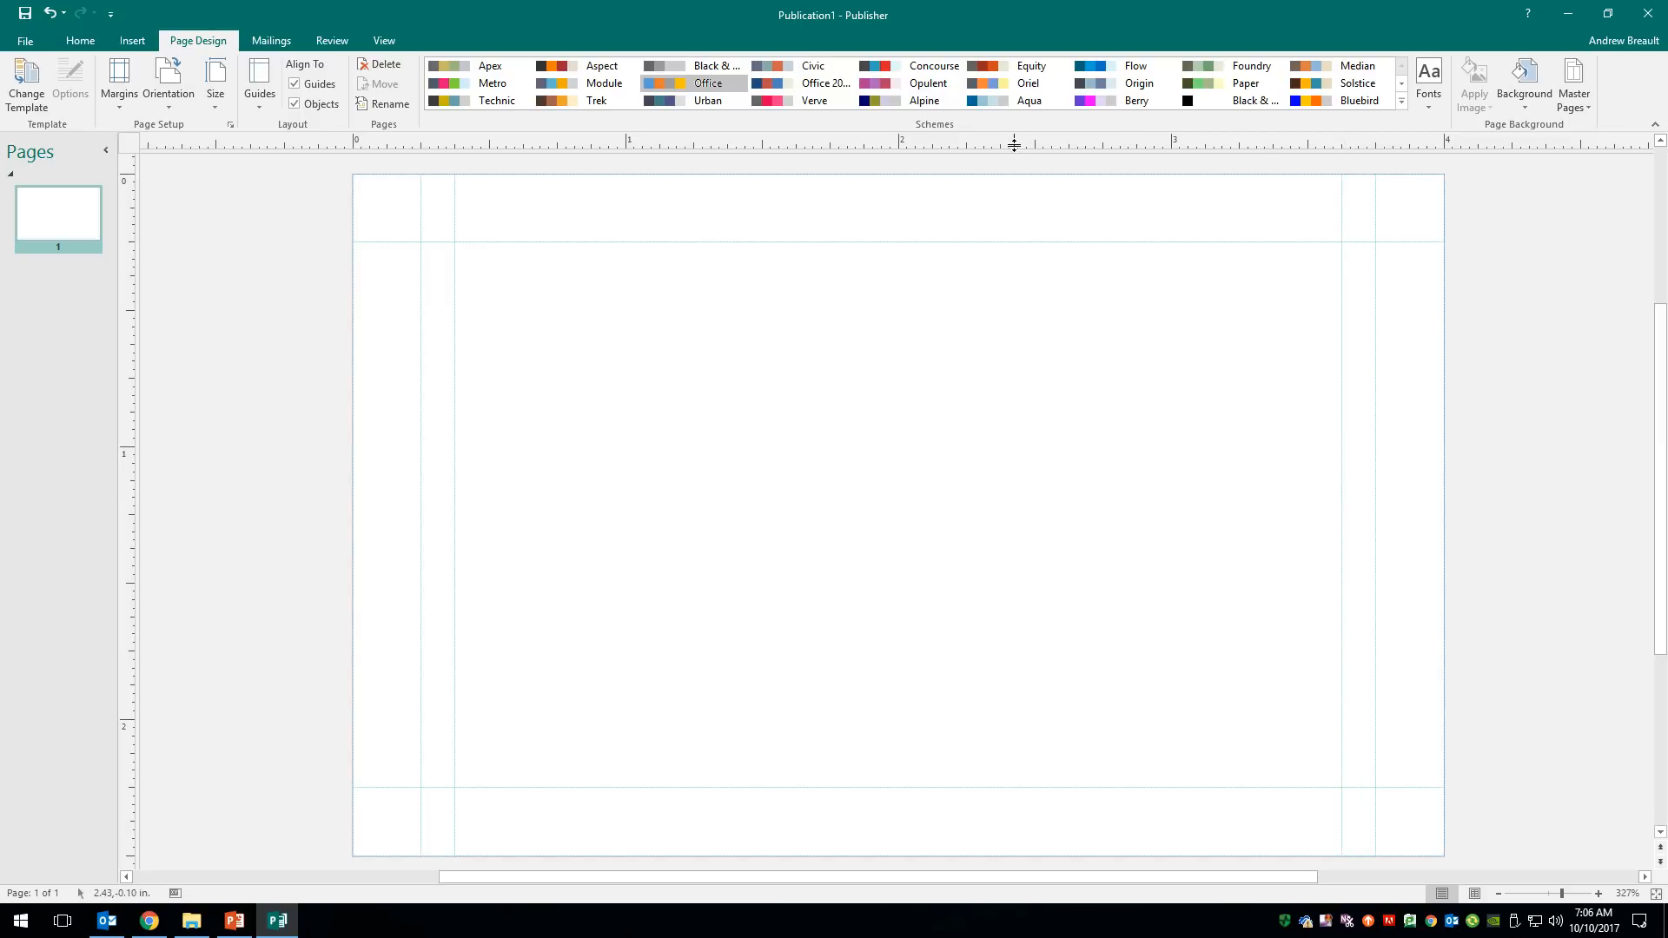
pyautogui.moveTo(1013, 143)
pyautogui.mouseDown()
pyautogui.moveTo(991, 278)
pyautogui.moveTo(950, 276)
pyautogui.mouseUp()
pyautogui.moveTo(949, 142); pyautogui.dragTo(696, 753)
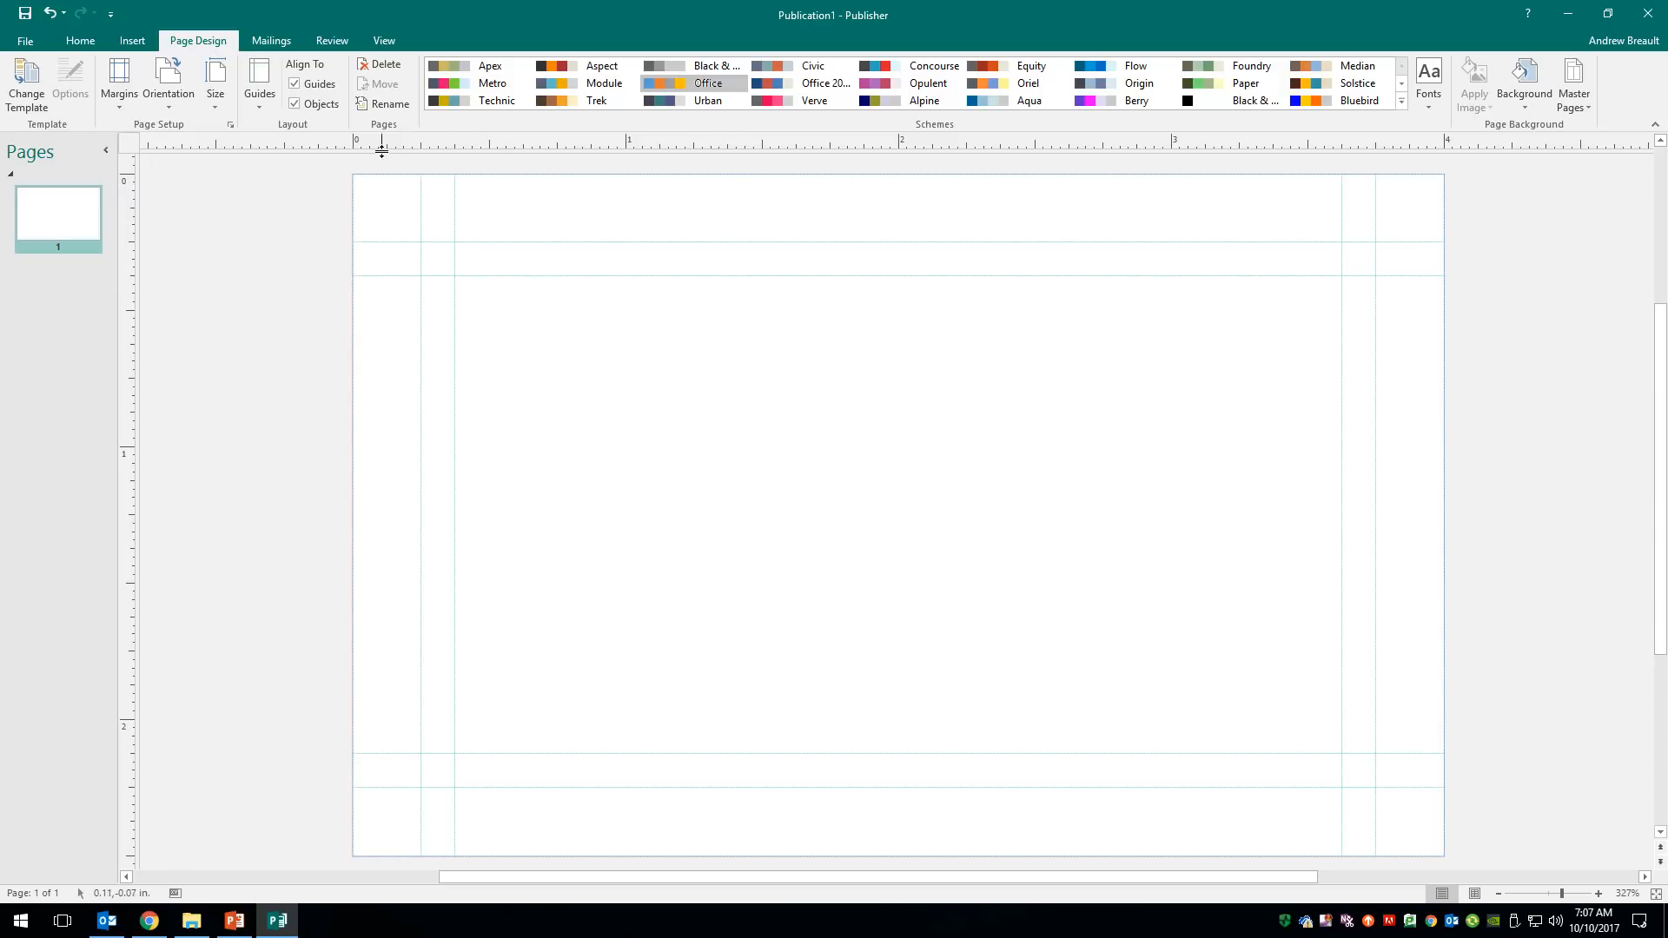
# - Draw a short 0.16" horizontal line near the card's top-left guides
pyautogui.click(138, 43)
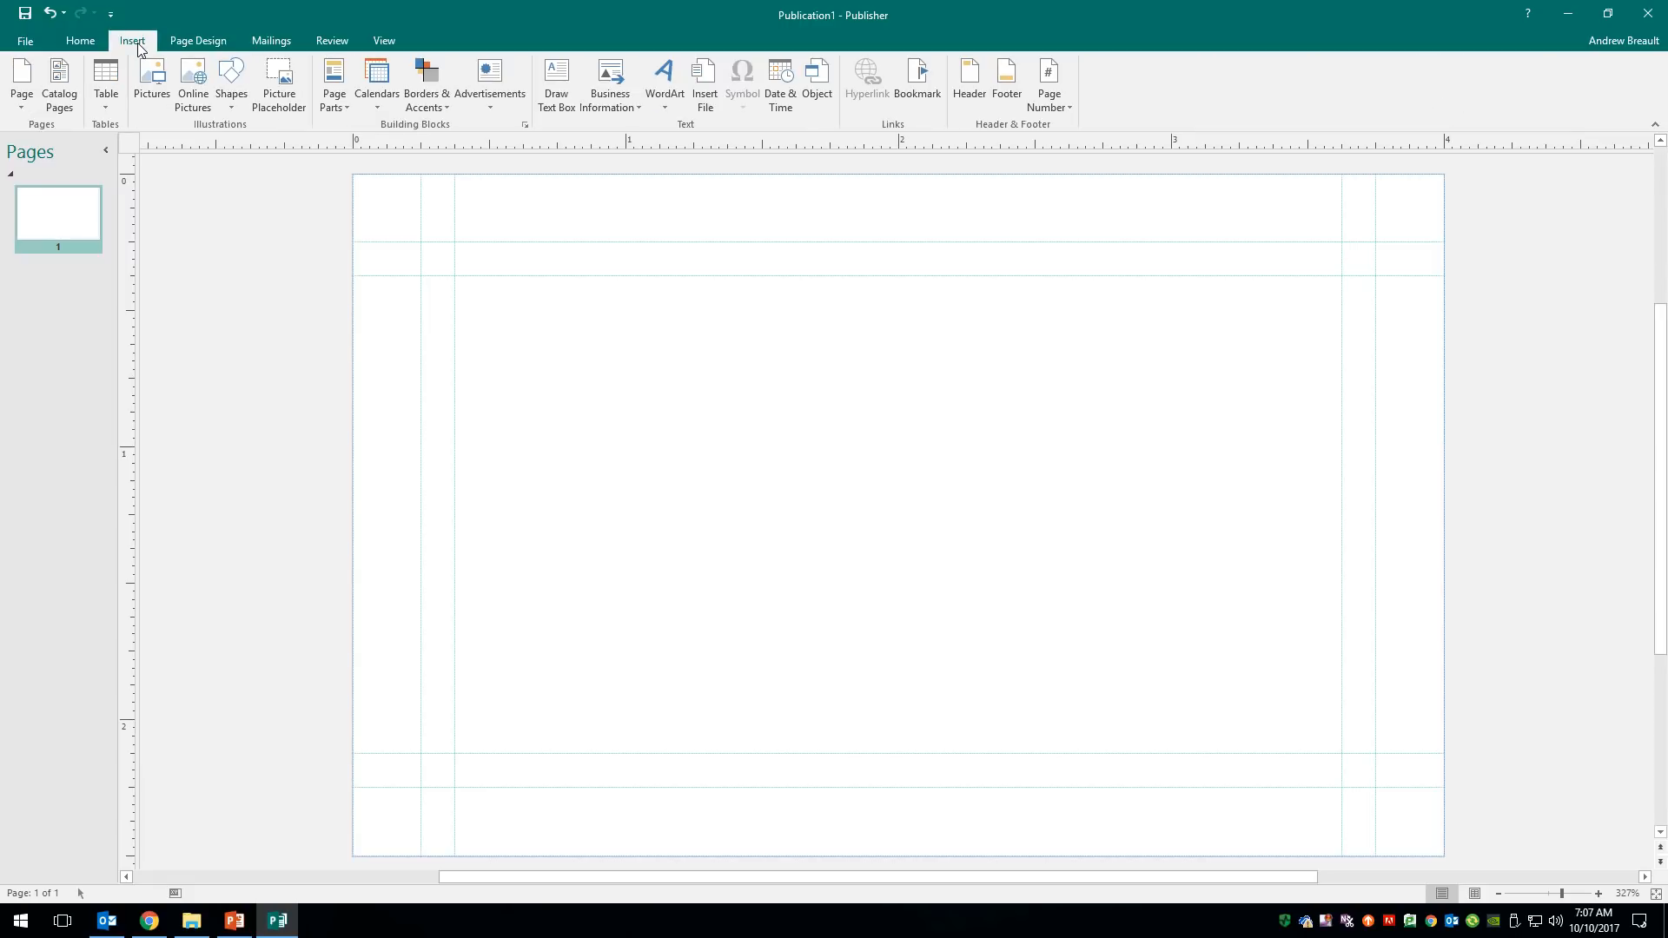
pyautogui.click(83, 41)
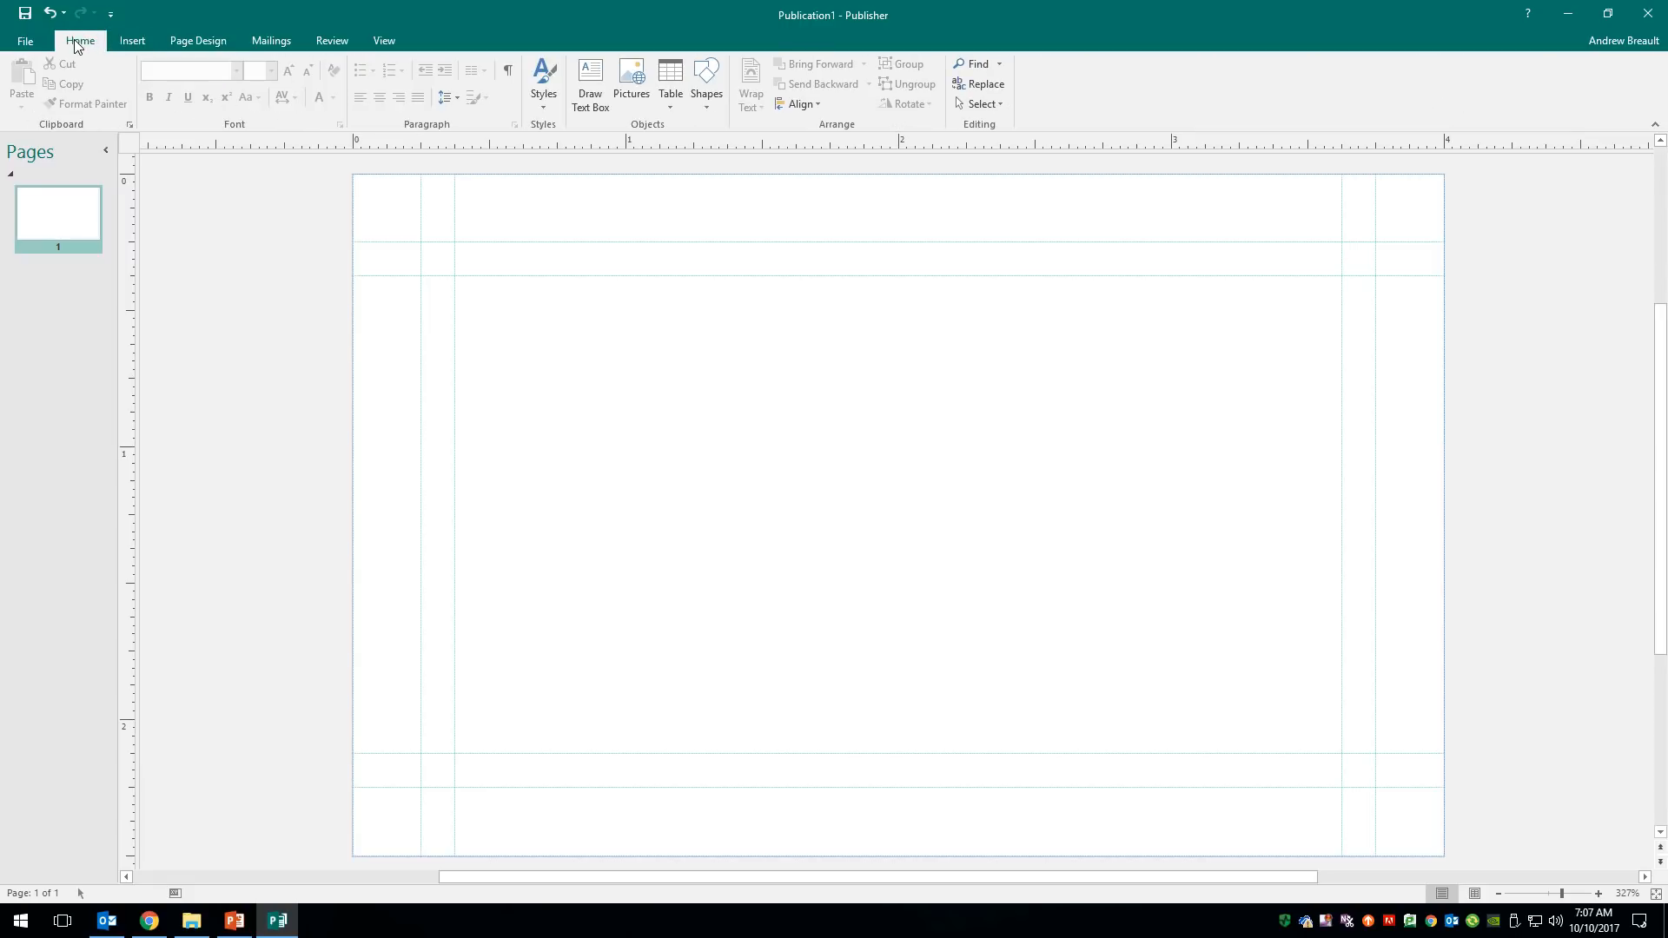
pyautogui.click(717, 78)
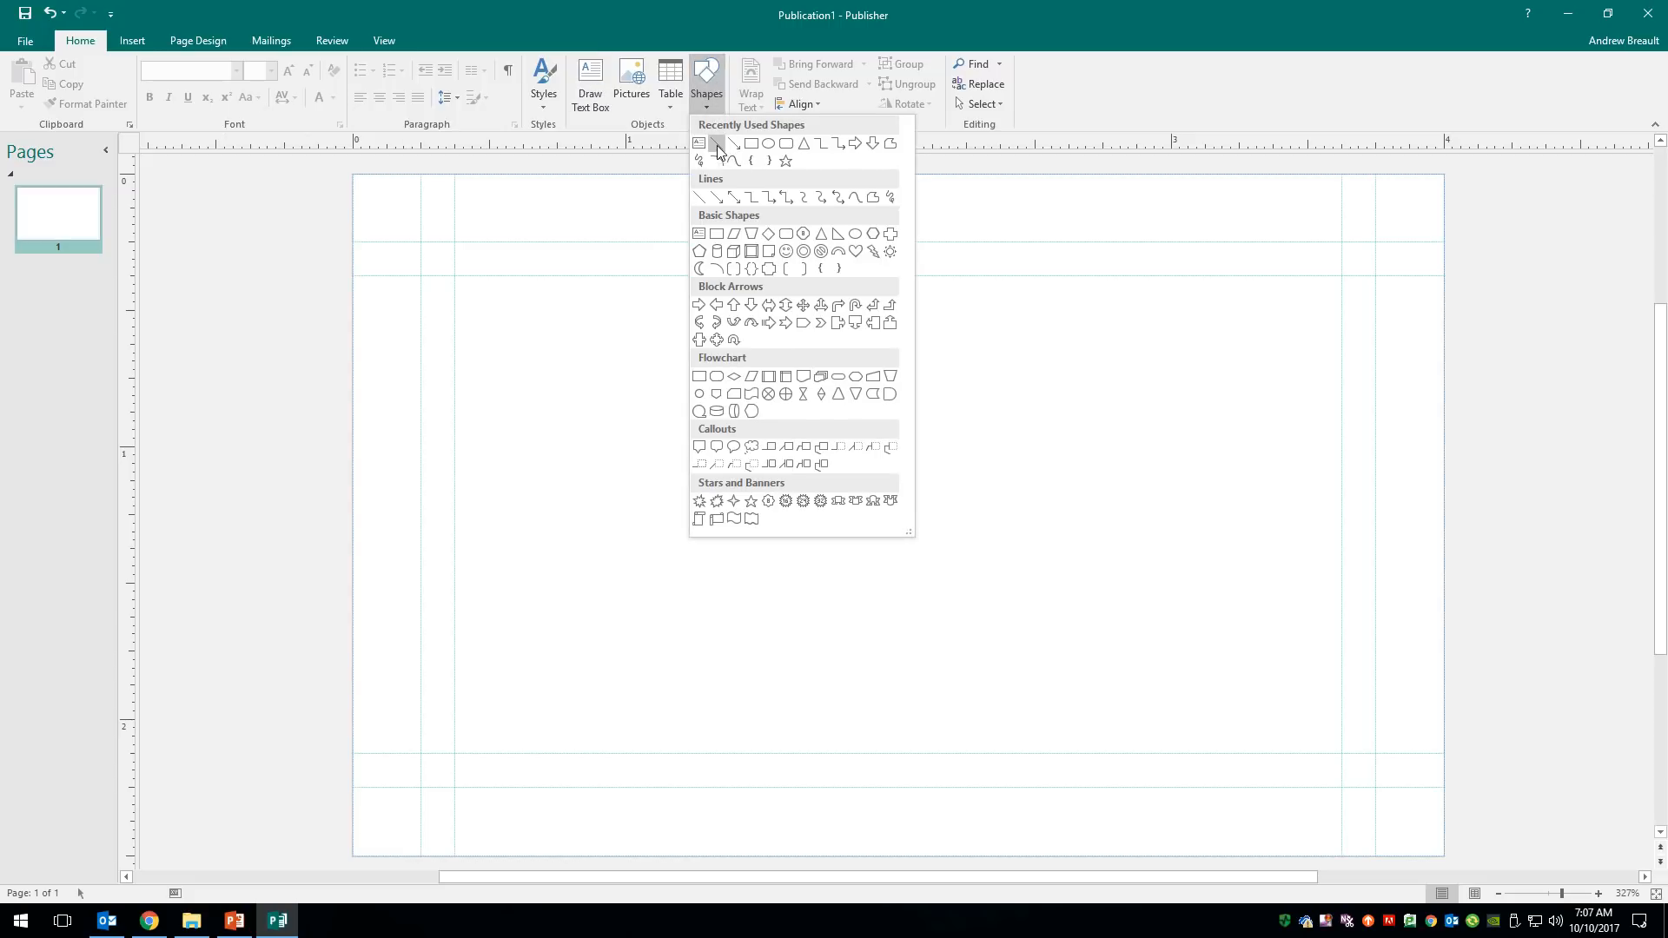
pyautogui.click(717, 145)
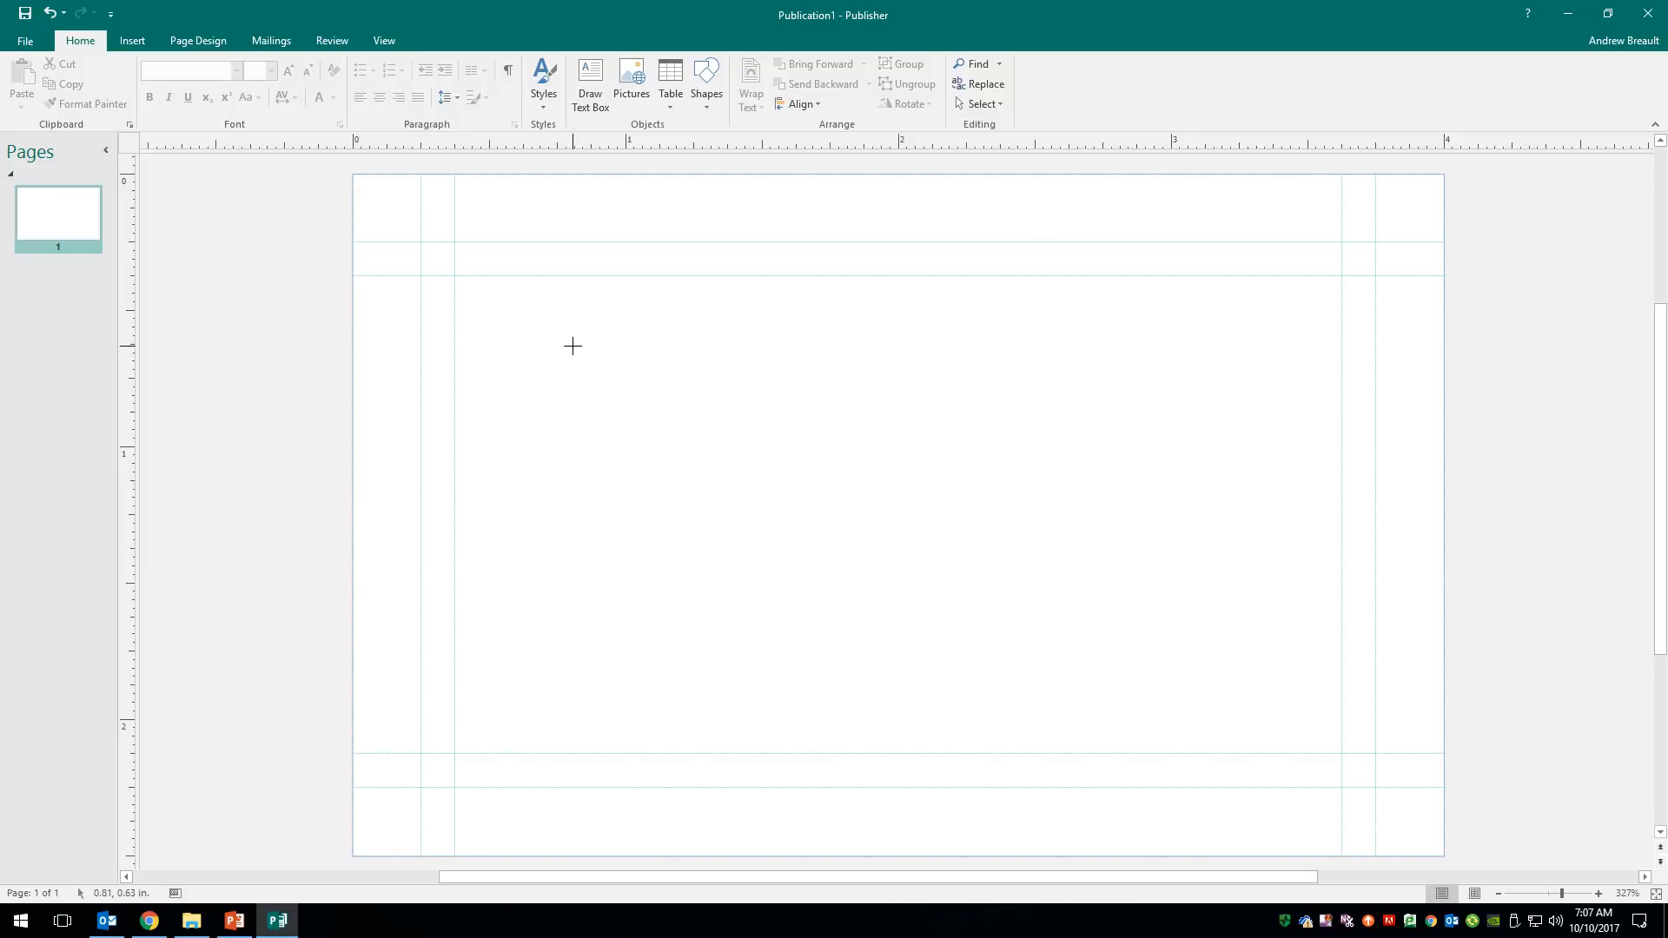
pyautogui.moveTo(600, 327); pyautogui.dragTo(591, 327)
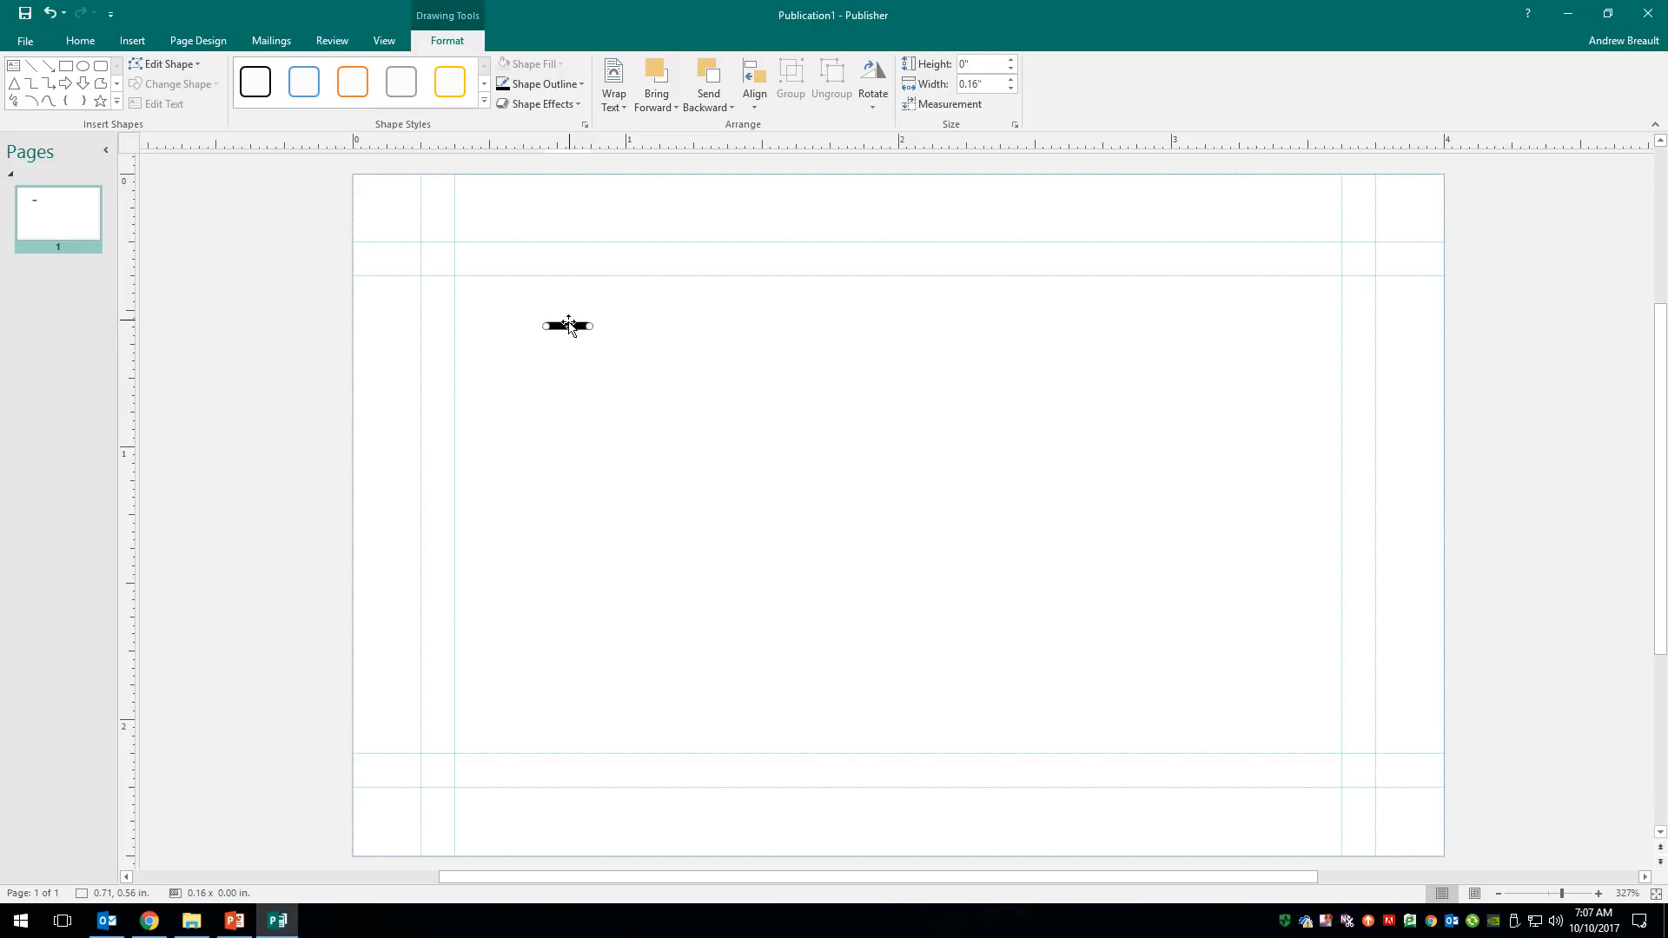
# - Set the line's weight to 0.75 pt in Format AutoShape
pyautogui.rightClick(569, 332)
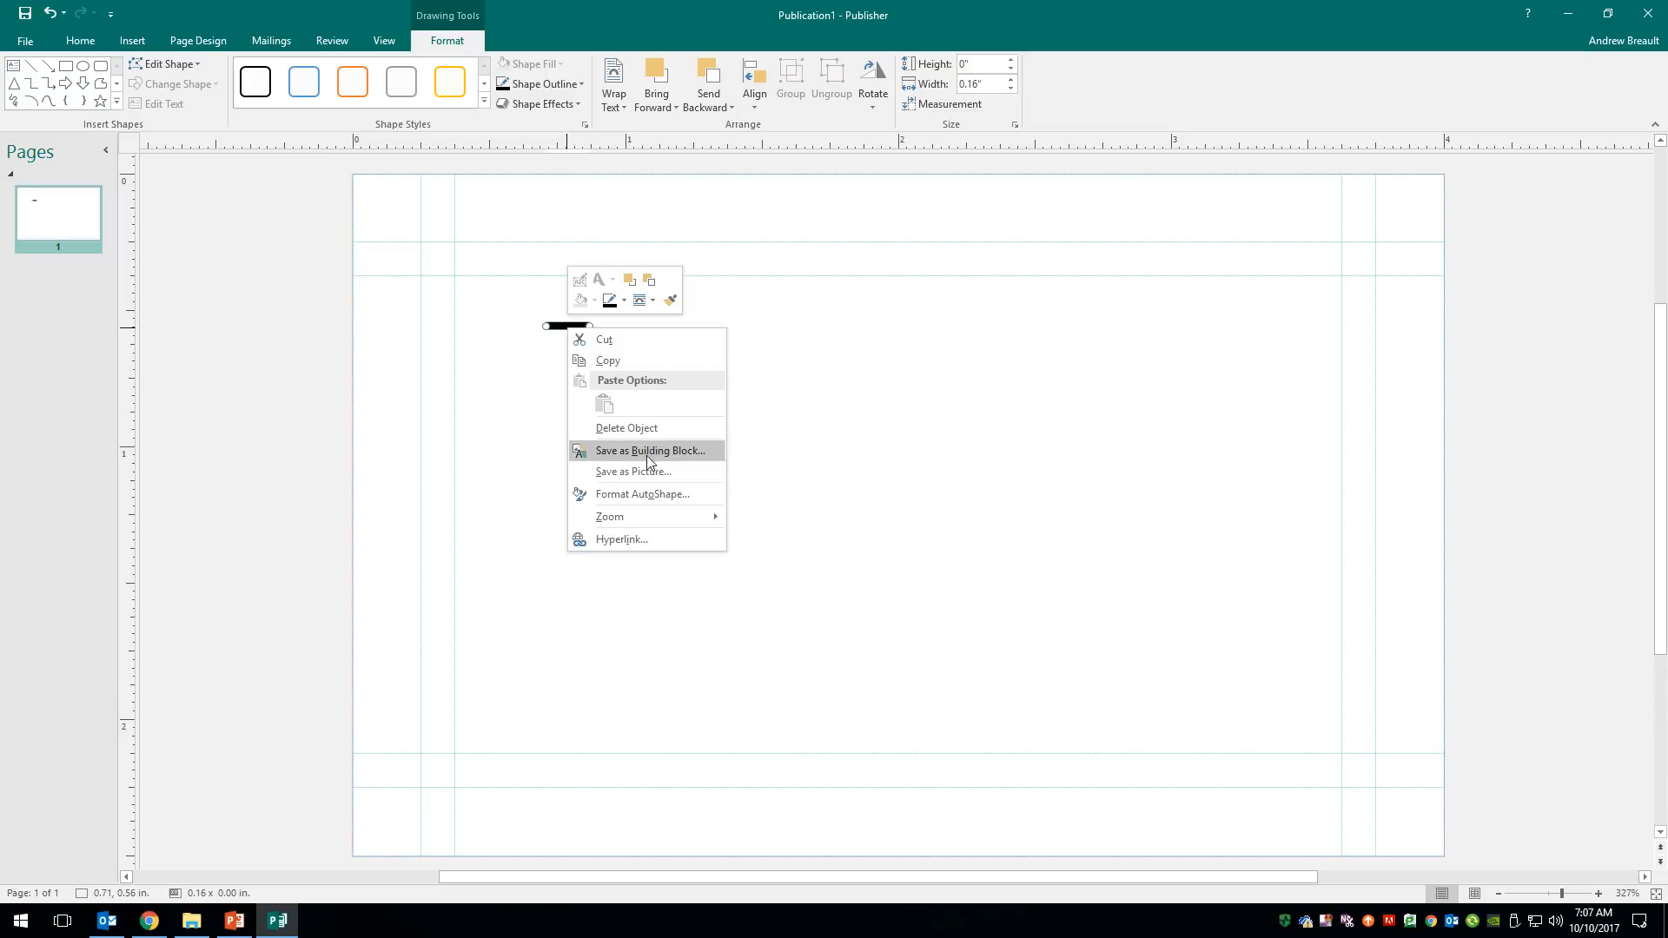
pyautogui.click(671, 492)
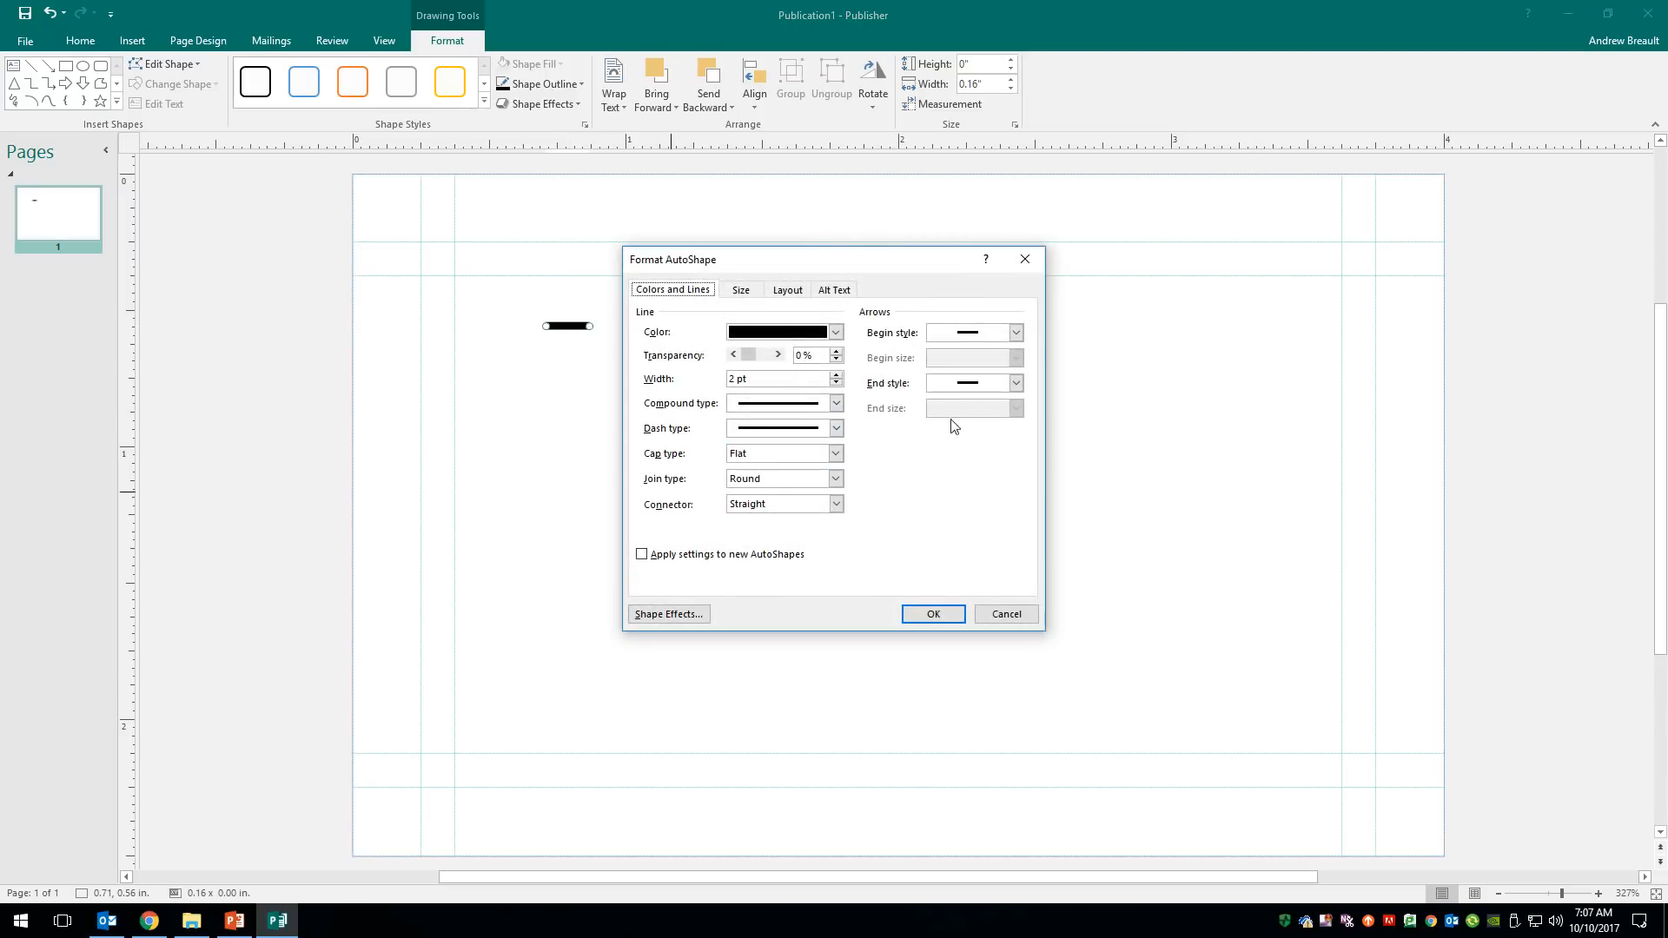
pyautogui.click(836, 384)
pyautogui.click(837, 384)
pyautogui.click(837, 383)
pyautogui.click(837, 383)
pyautogui.click(837, 383)
pyautogui.click(933, 614)
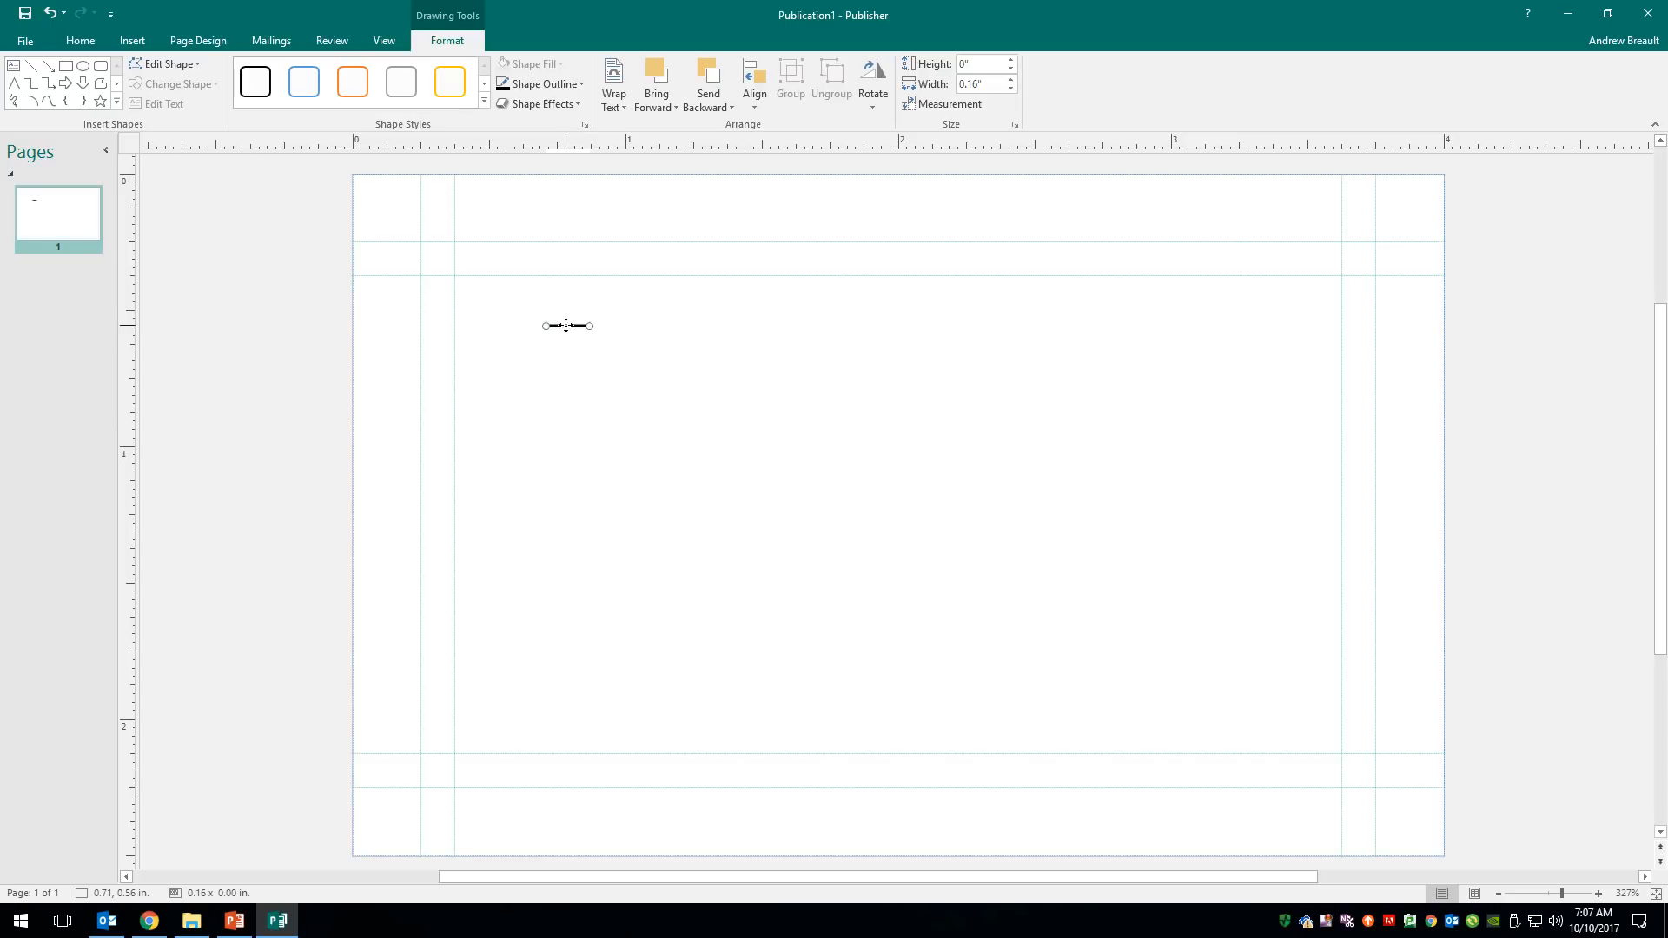
# - Position the line at the top-left edge and copy it onto the bottom guide
pyautogui.moveTo(565, 325); pyautogui.dragTo(373, 241)
pyautogui.moveTo(375, 239); pyautogui.dragTo(424, 240)
pyautogui.moveTo(401, 242); pyautogui.dragTo(374, 242)
pyautogui.moveTo(377, 239); pyautogui.dragTo(394, 557)
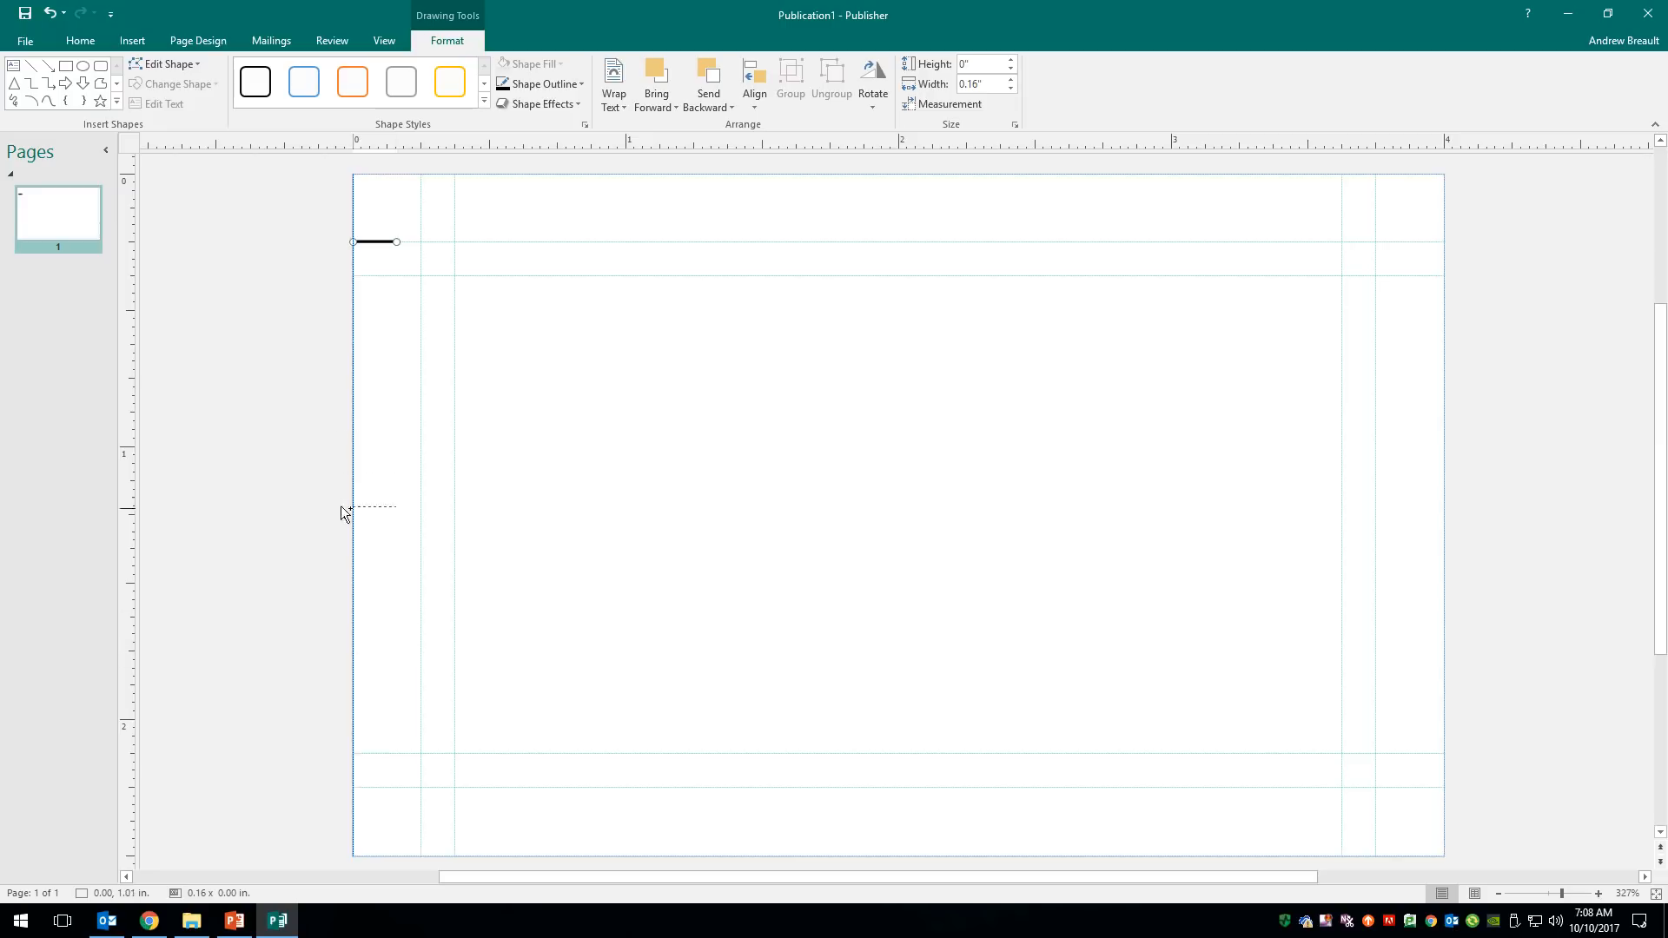
pyautogui.moveTo(349, 436); pyautogui.dragTo(411, 786)
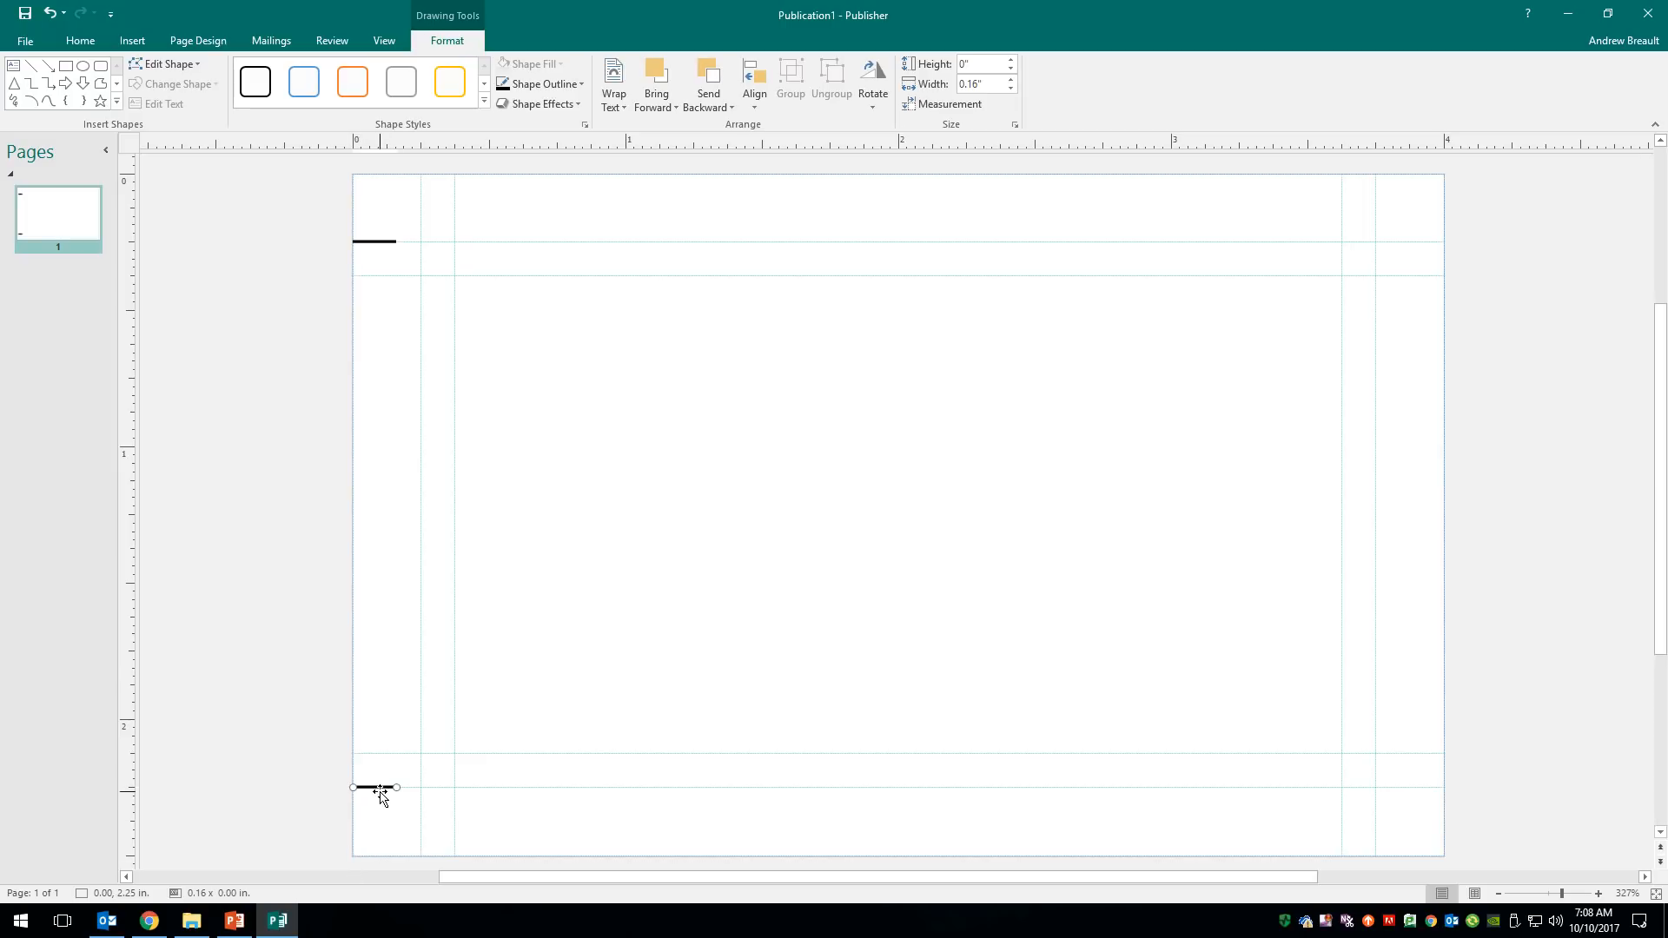
# - Copy both left-edge marks across to the card's right edge
pyautogui.keyDown('shift'); pyautogui.click(376, 241); pyautogui.keyUp('shift')
pyautogui.moveTo(376, 241)
pyautogui.mouseDown()
pyautogui.moveTo(570, 230)
pyautogui.moveTo(587, 280)
pyautogui.mouseUp()
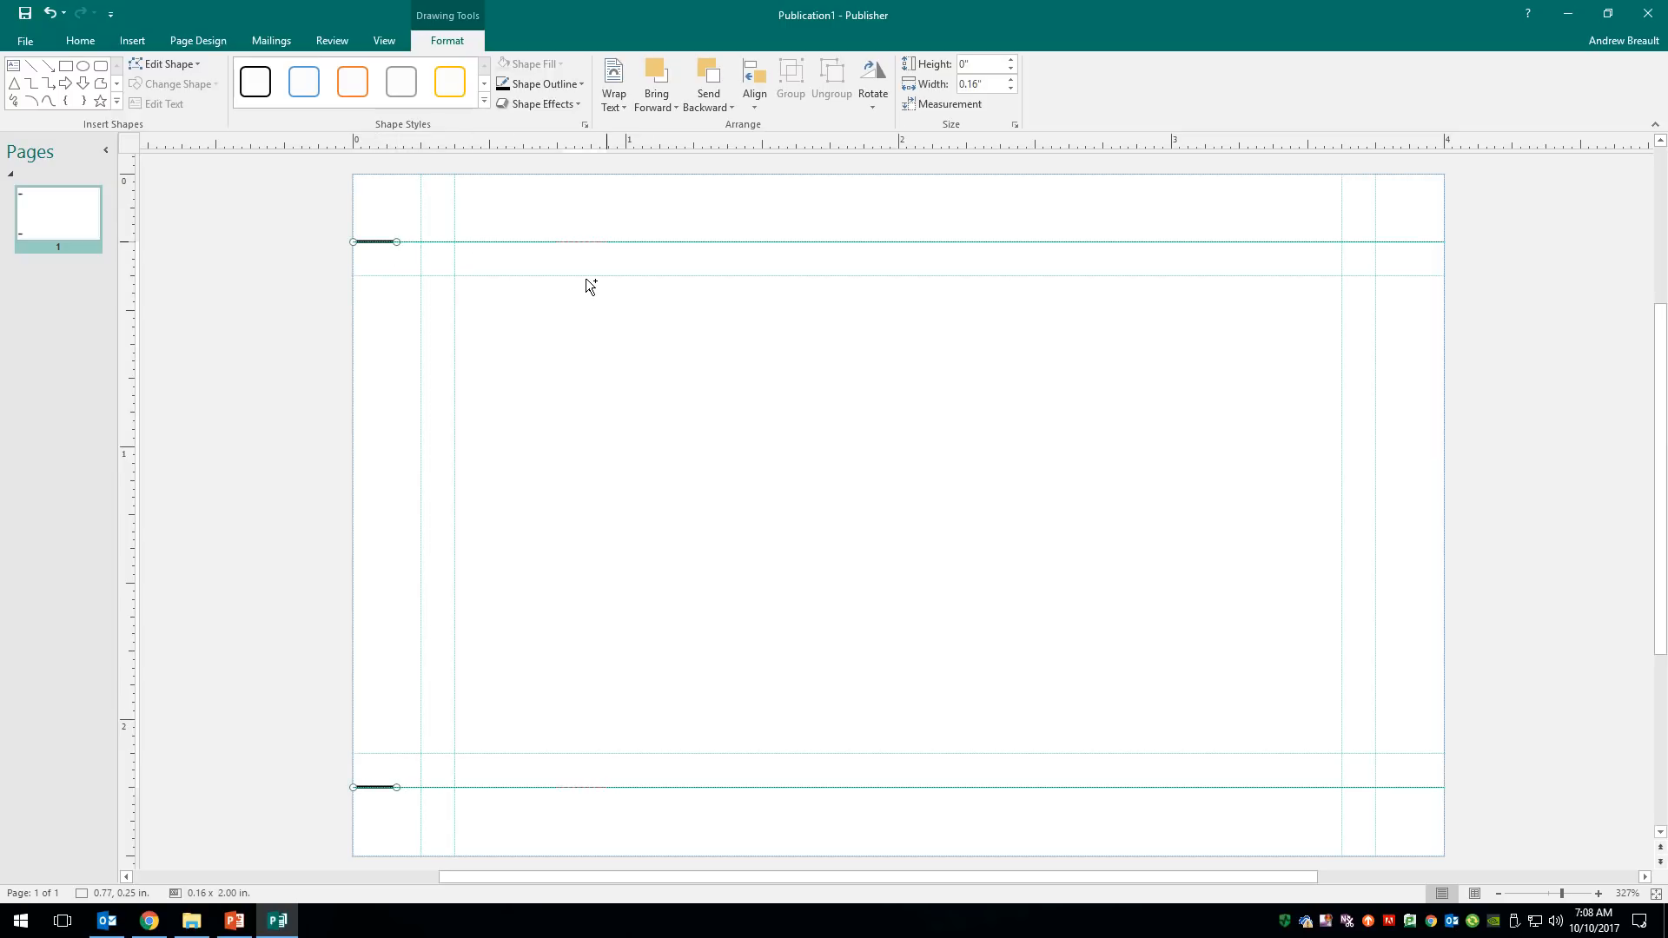
pyautogui.moveTo(717, 261); pyautogui.dragTo(1428, 250)
pyautogui.click(1428, 252)
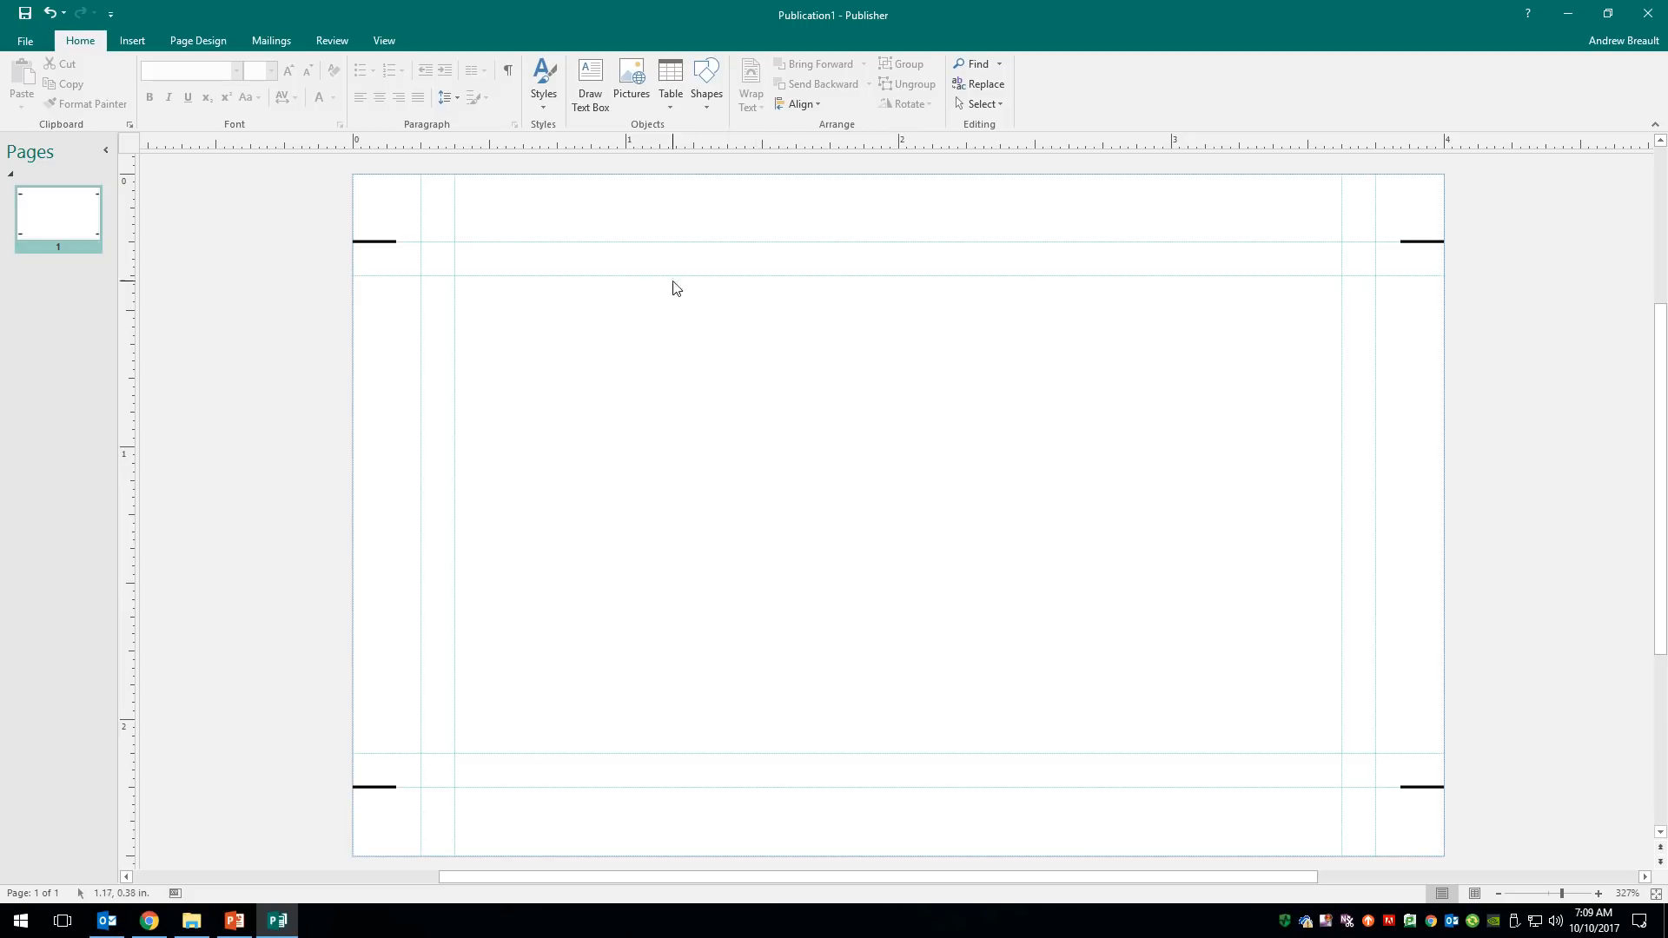
# - Draw a short vertical line and reduce its width in Format AutoShape
pyautogui.click(714, 97)
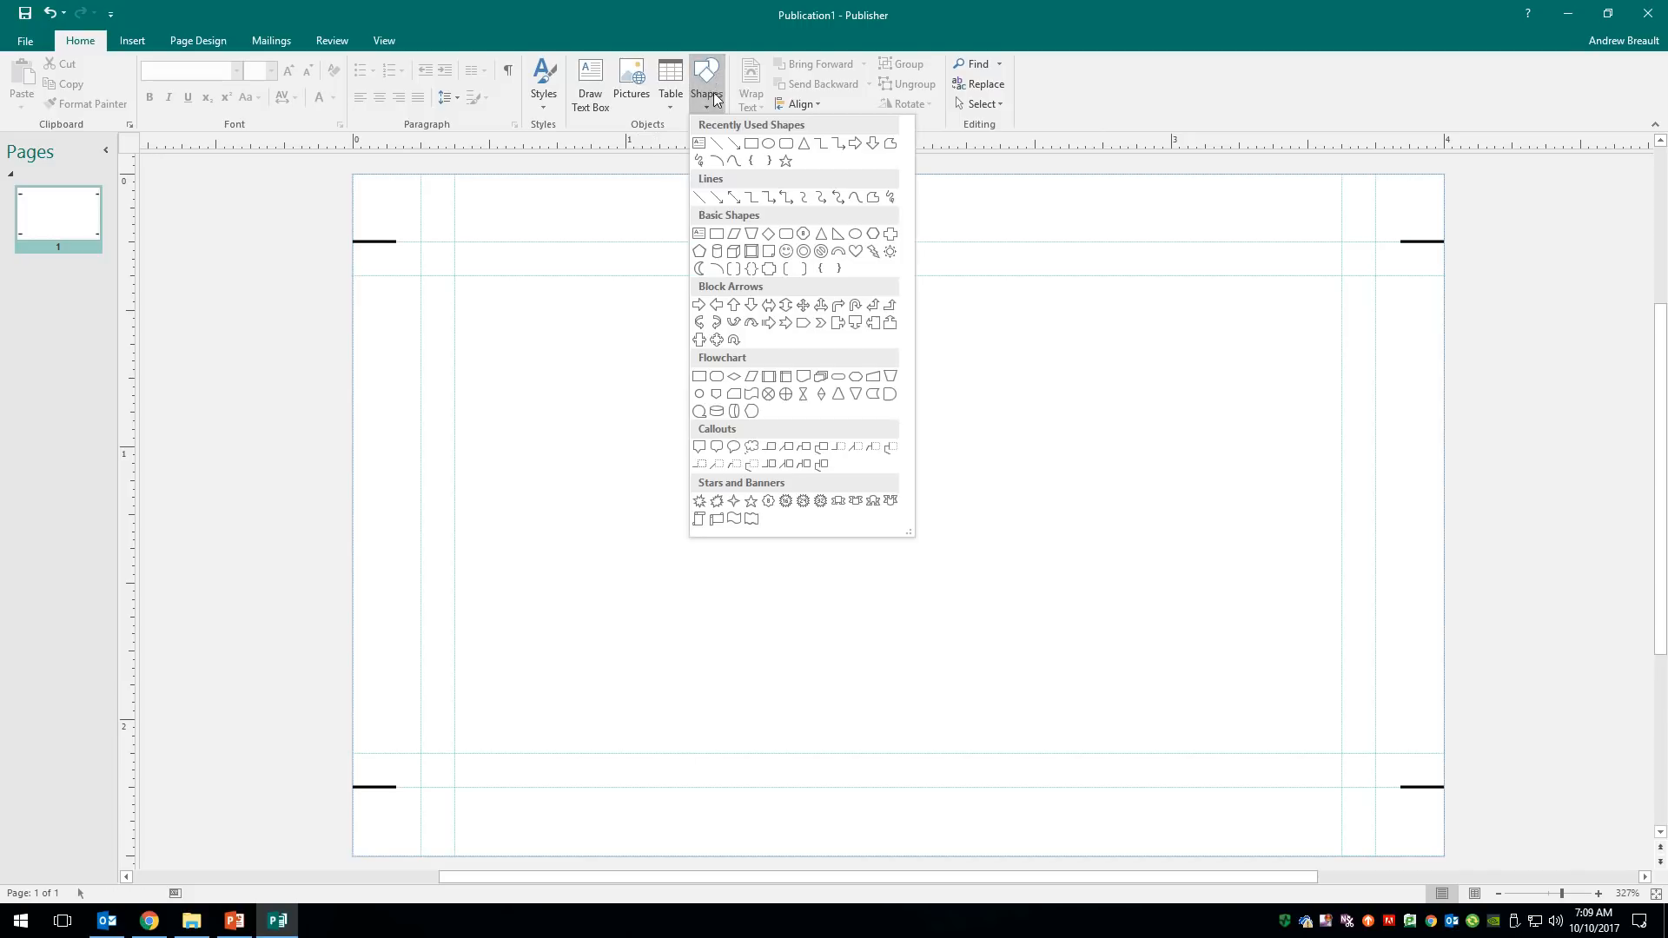
pyautogui.click(716, 143)
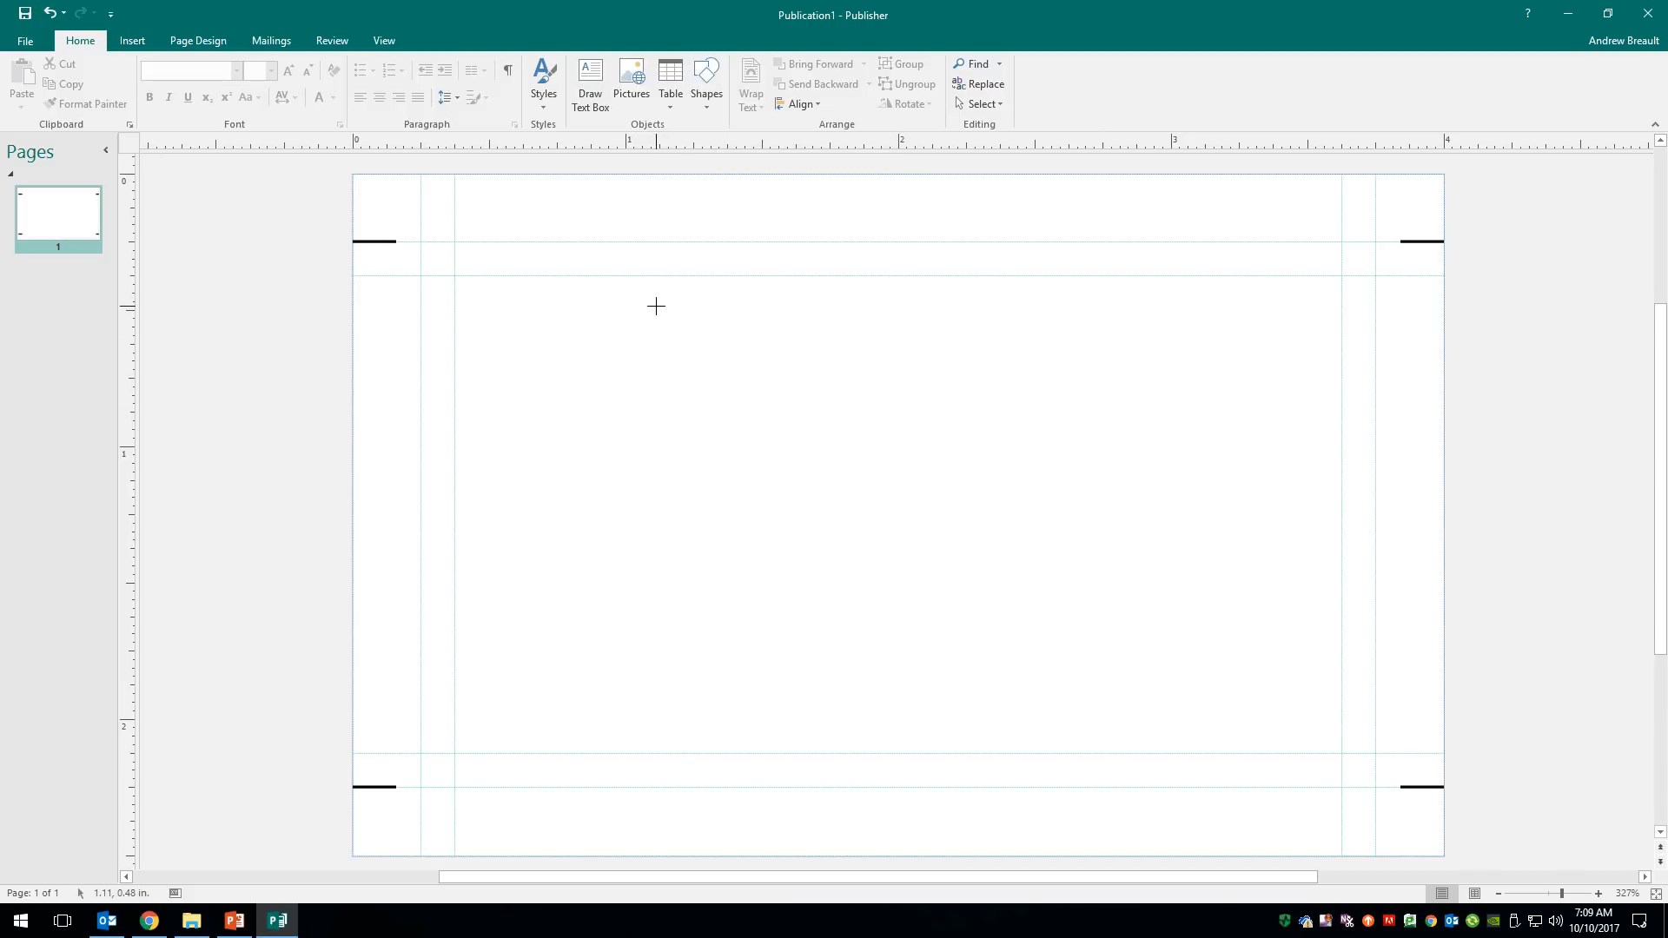
pyautogui.moveTo(656, 306); pyautogui.dragTo(656, 344)
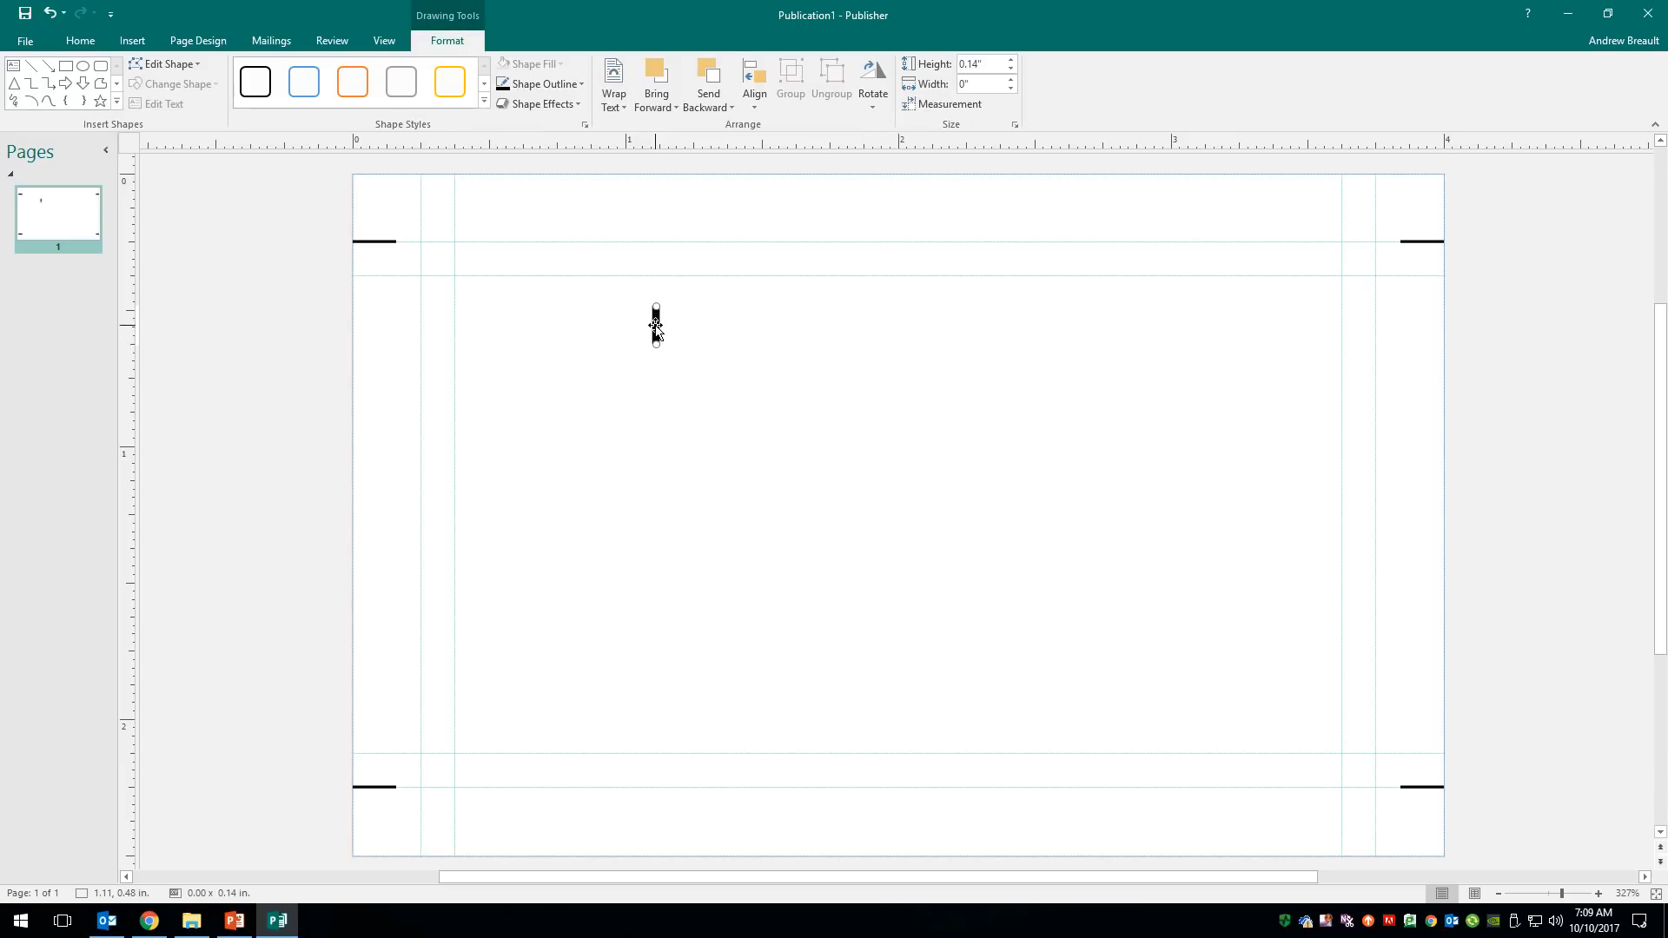
pyautogui.rightClick(656, 327)
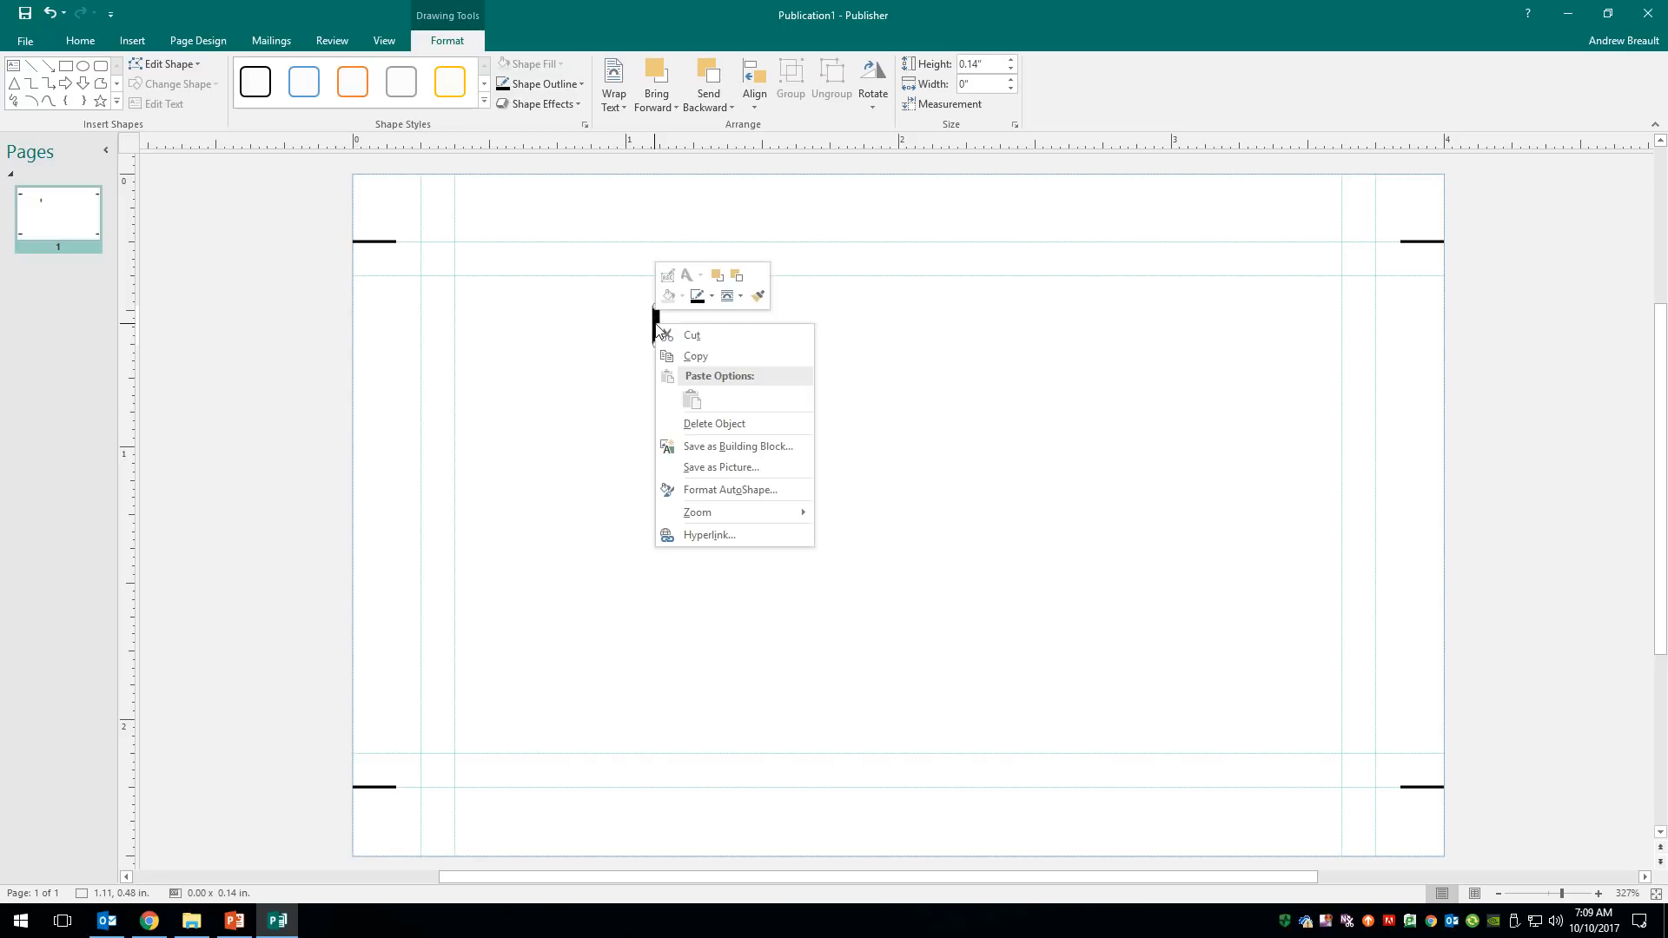
pyautogui.click(731, 492)
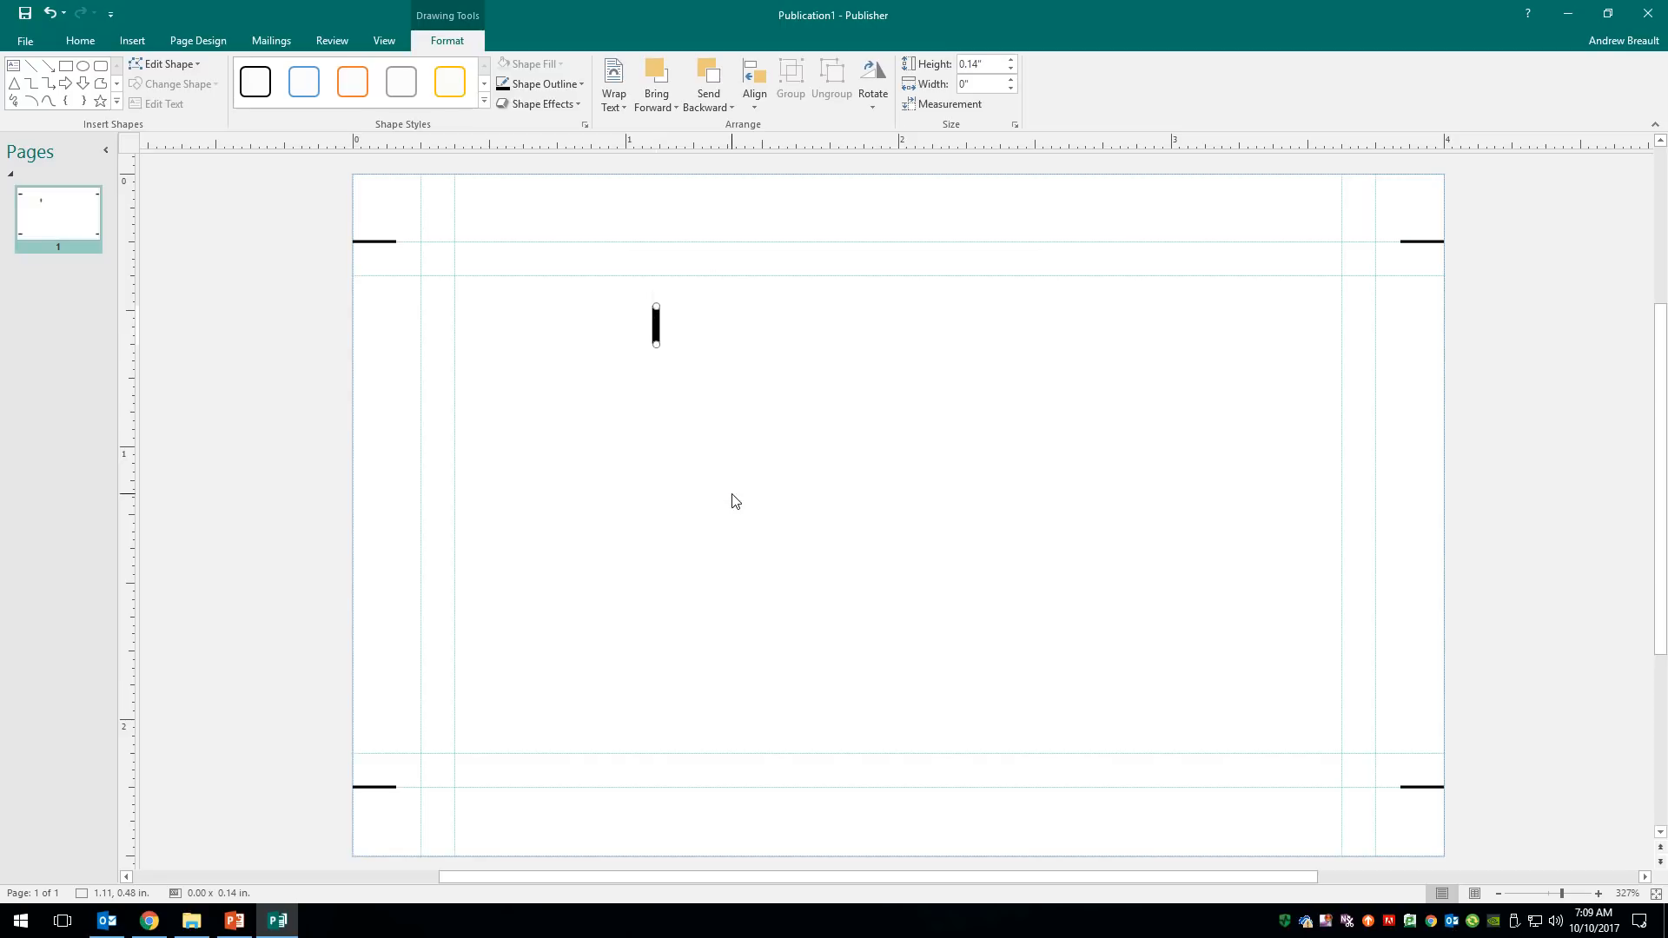
pyautogui.click(837, 382)
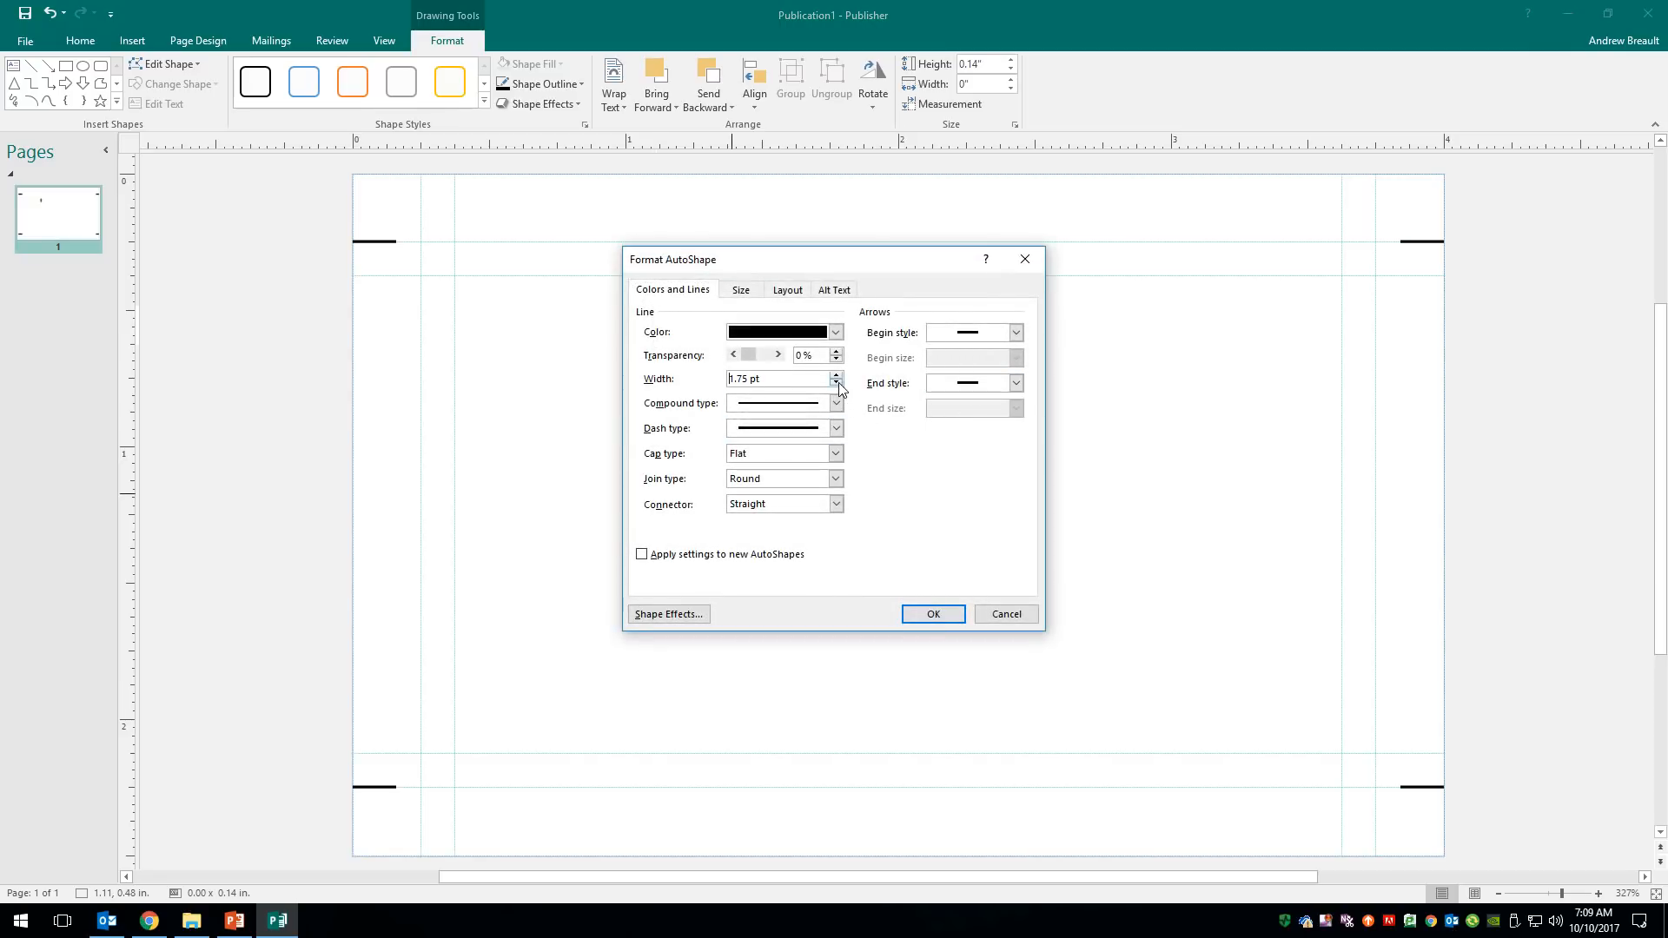
pyautogui.click(837, 382)
pyautogui.click(837, 382)
pyautogui.click(932, 614)
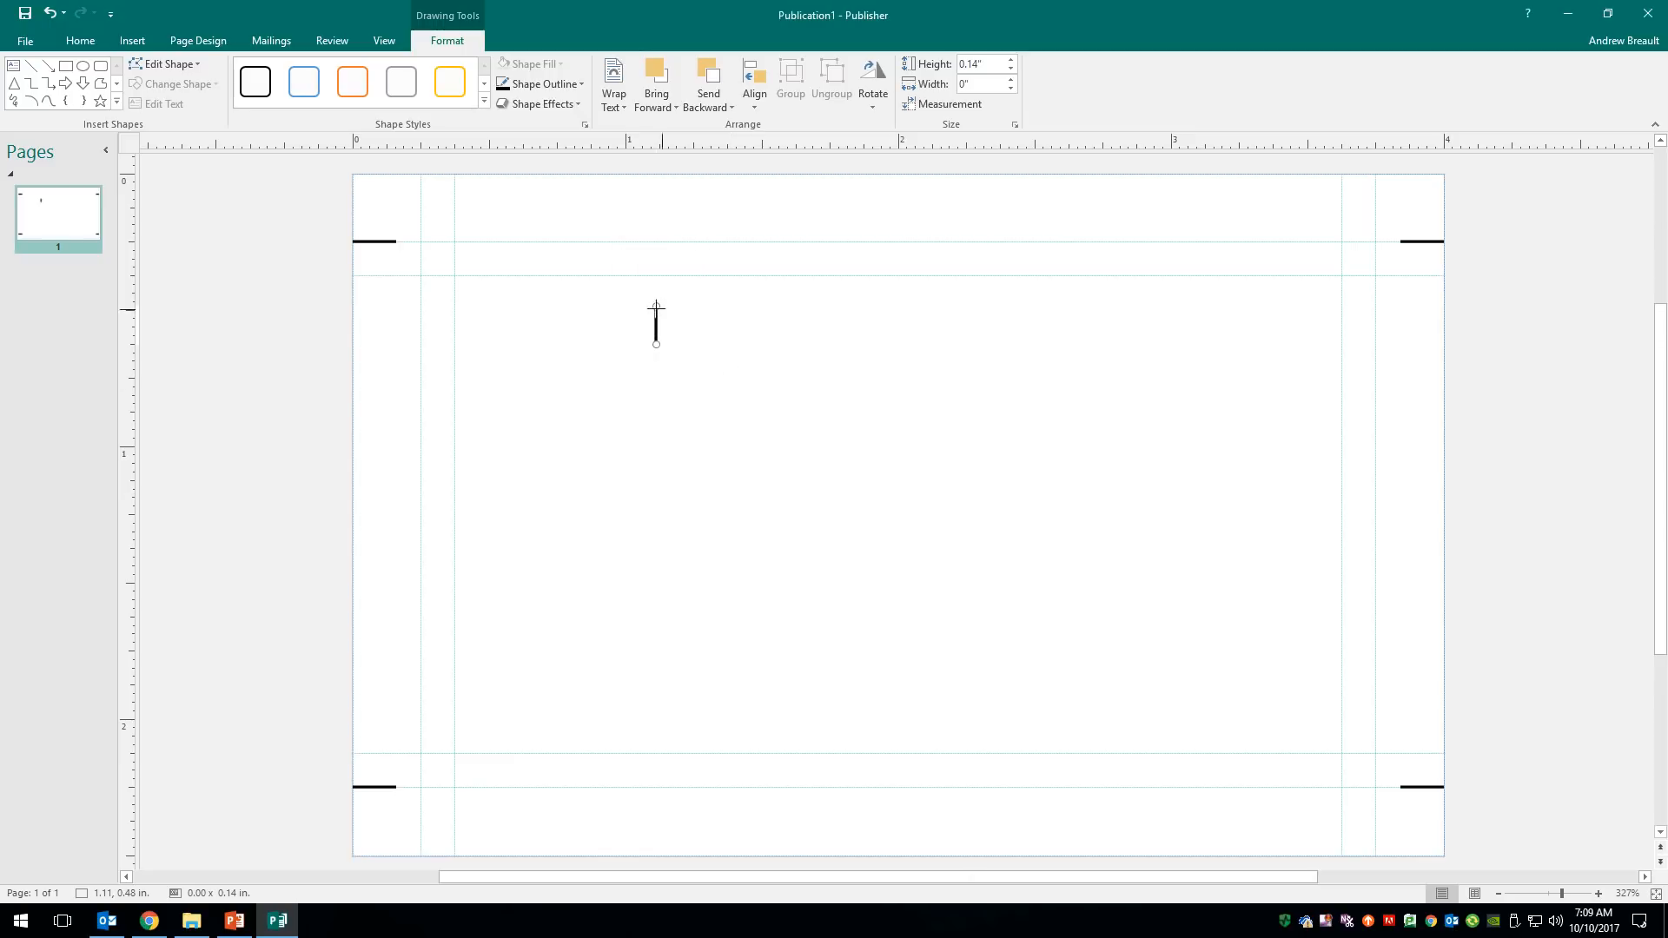
# - Move and copy the vertical marks to the top and bottom corner guides
pyautogui.moveTo(463, 261); pyautogui.dragTo(1375, 190)
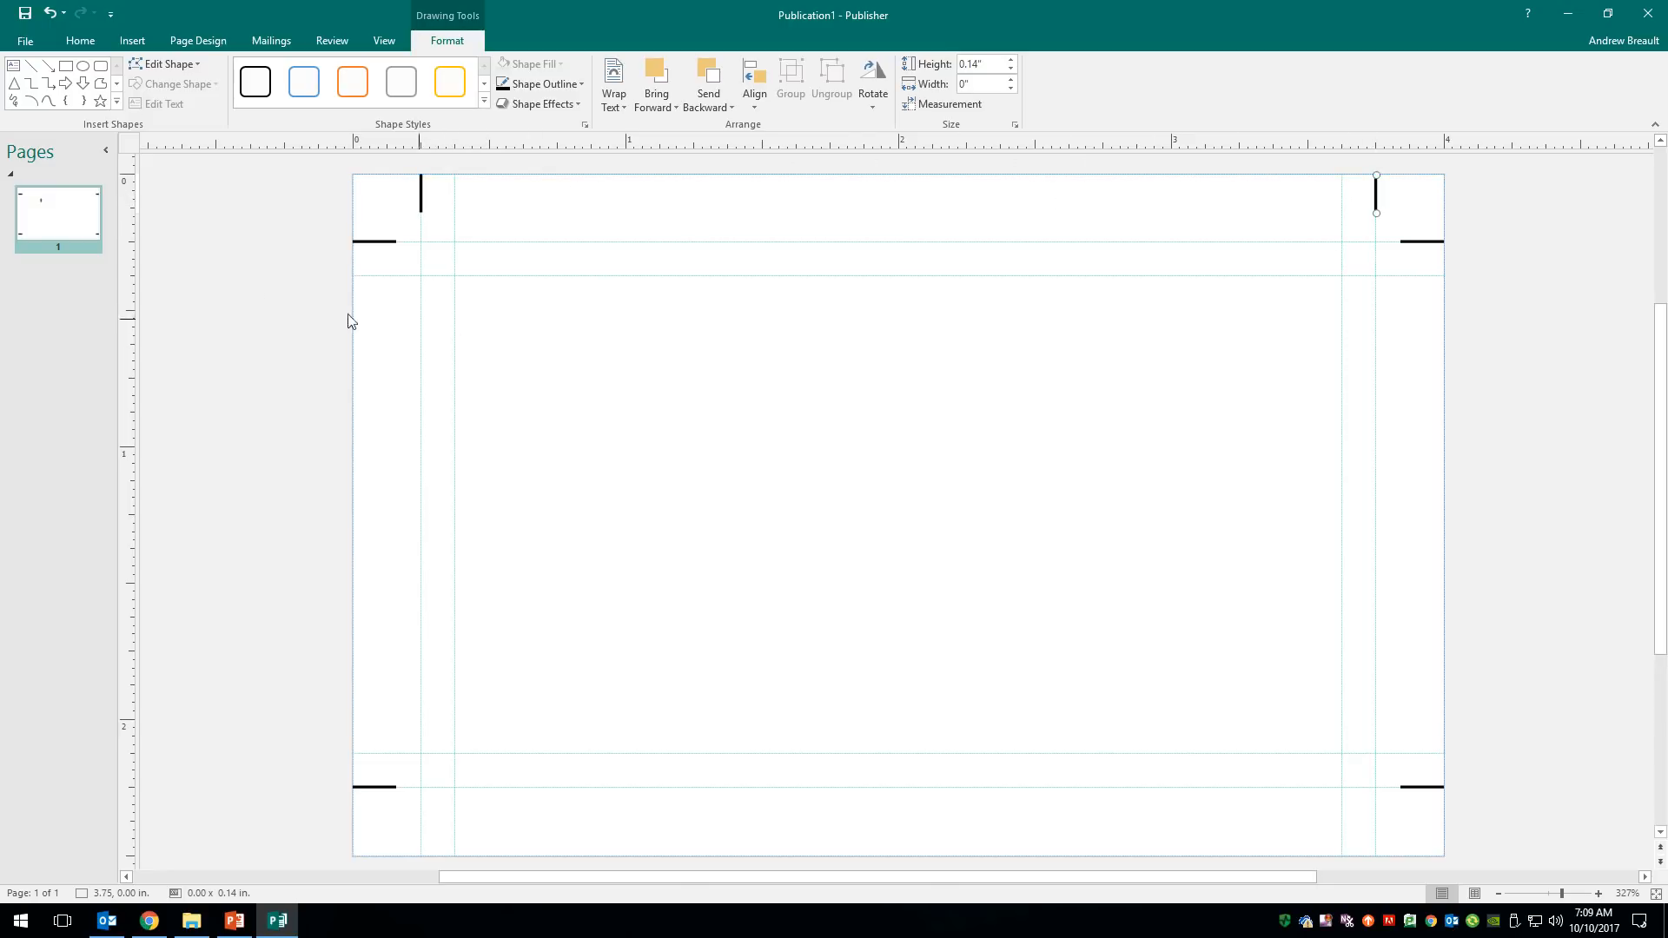
pyautogui.keyDown('shift'); pyautogui.click(422, 186); pyautogui.keyUp('shift')
pyautogui.moveTo(422, 186); pyautogui.dragTo(529, 829)
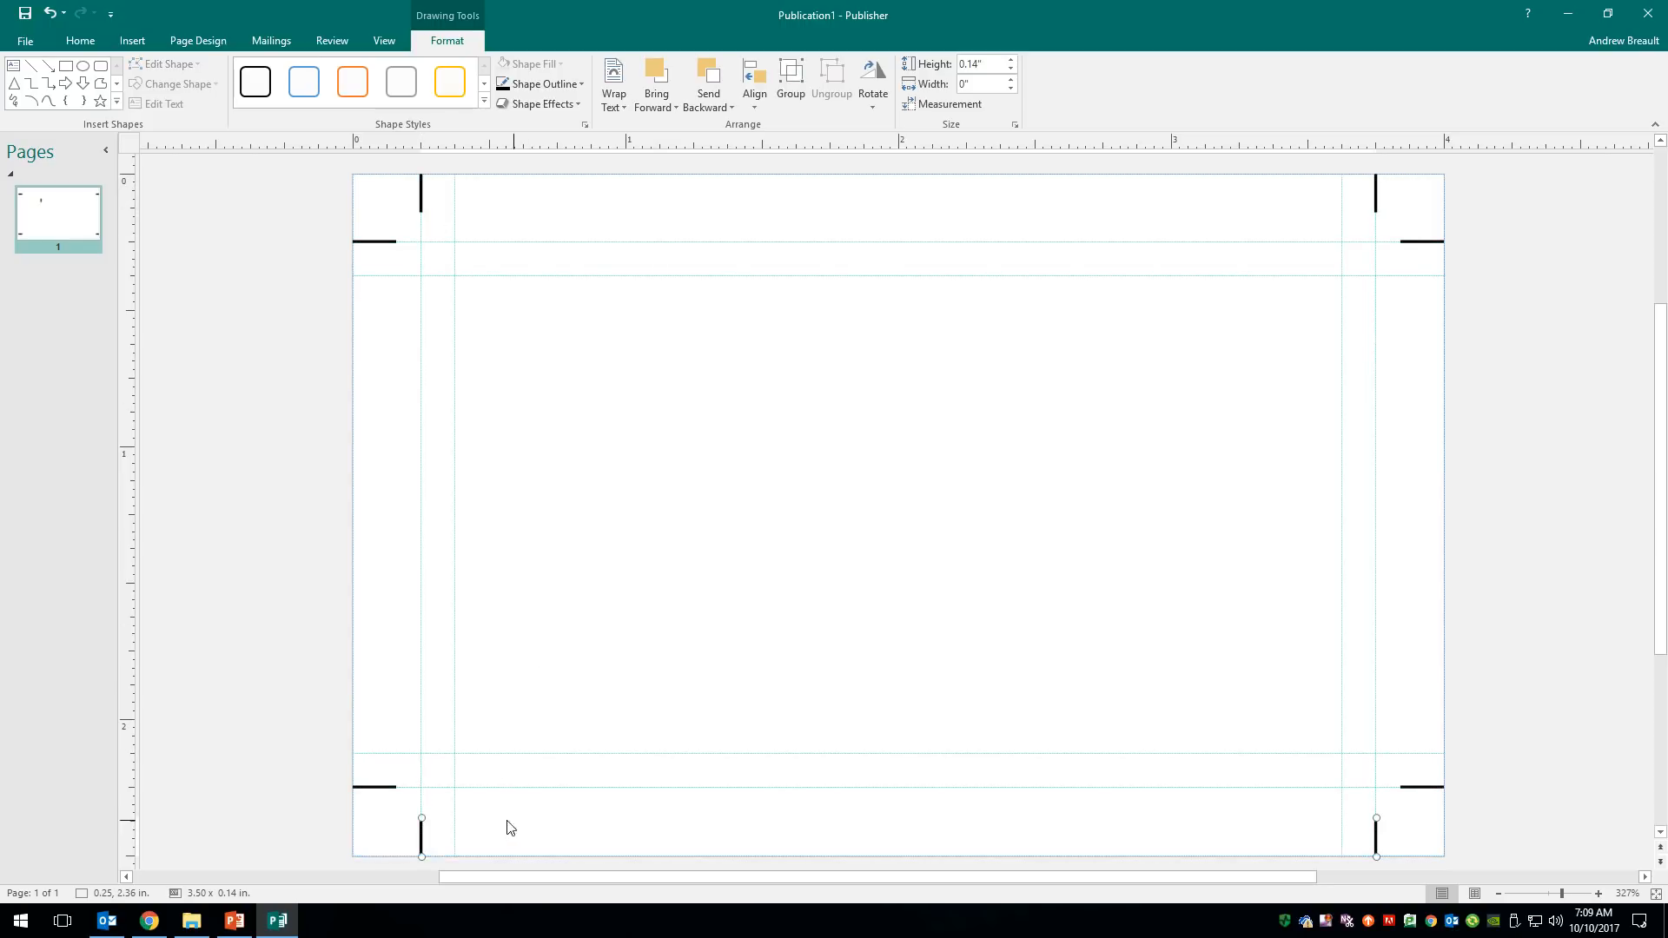
pyautogui.click(605, 841)
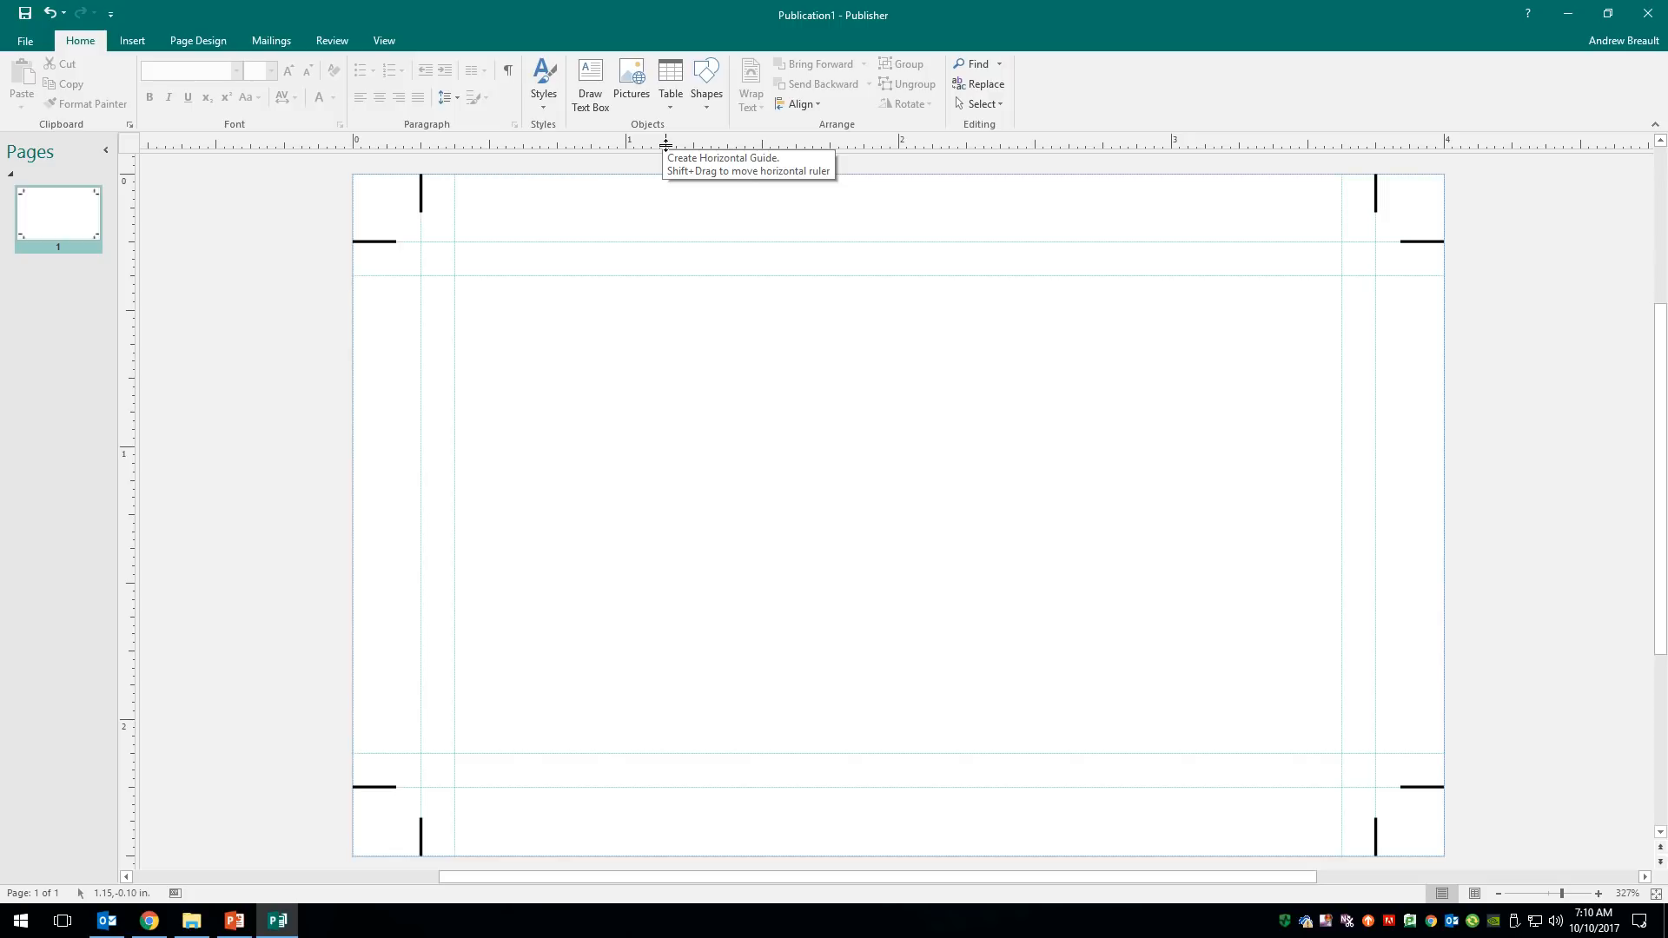
# - Drag a horizontal guide to 1.25 in, halfway down the 2.5-inch card
pyautogui.moveTo(662, 140); pyautogui.dragTo(627, 245)
pyautogui.moveTo(654, 757); pyautogui.dragTo(571, 500)
pyautogui.moveTo(574, 501); pyautogui.dragTo(574, 503)
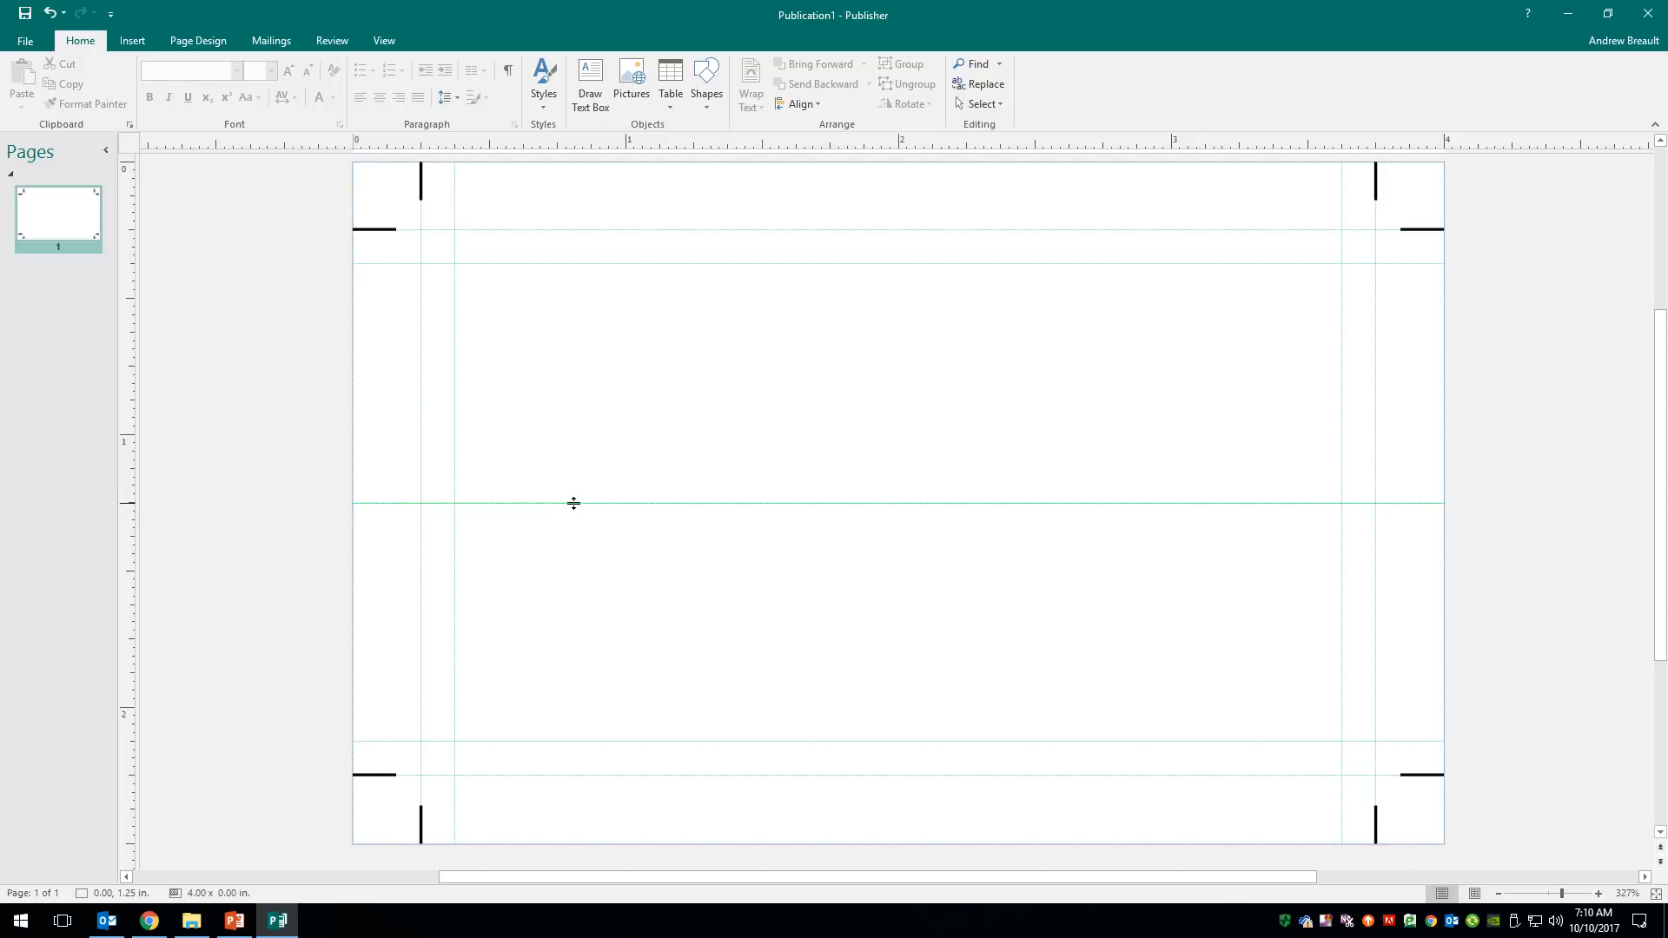
pyautogui.moveTo(574, 503); pyautogui.dragTo(572, 501)
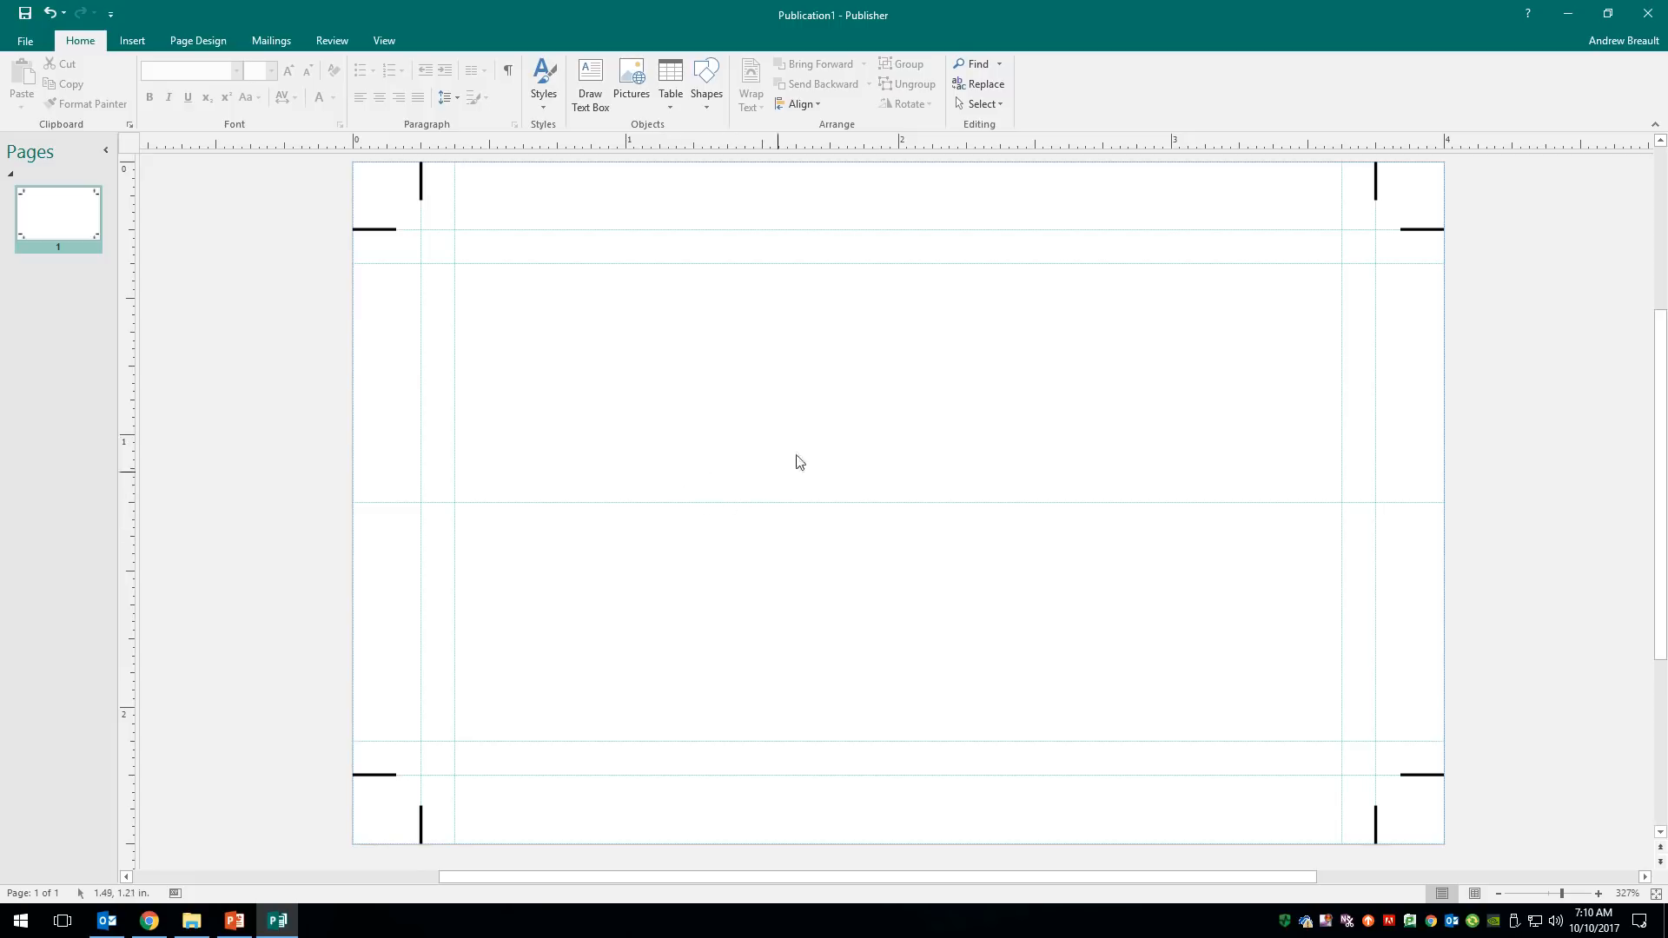
# - Draw a rectangle from the 1.25 in guide to the card's bottom-right corner
pyautogui.click(703, 82)
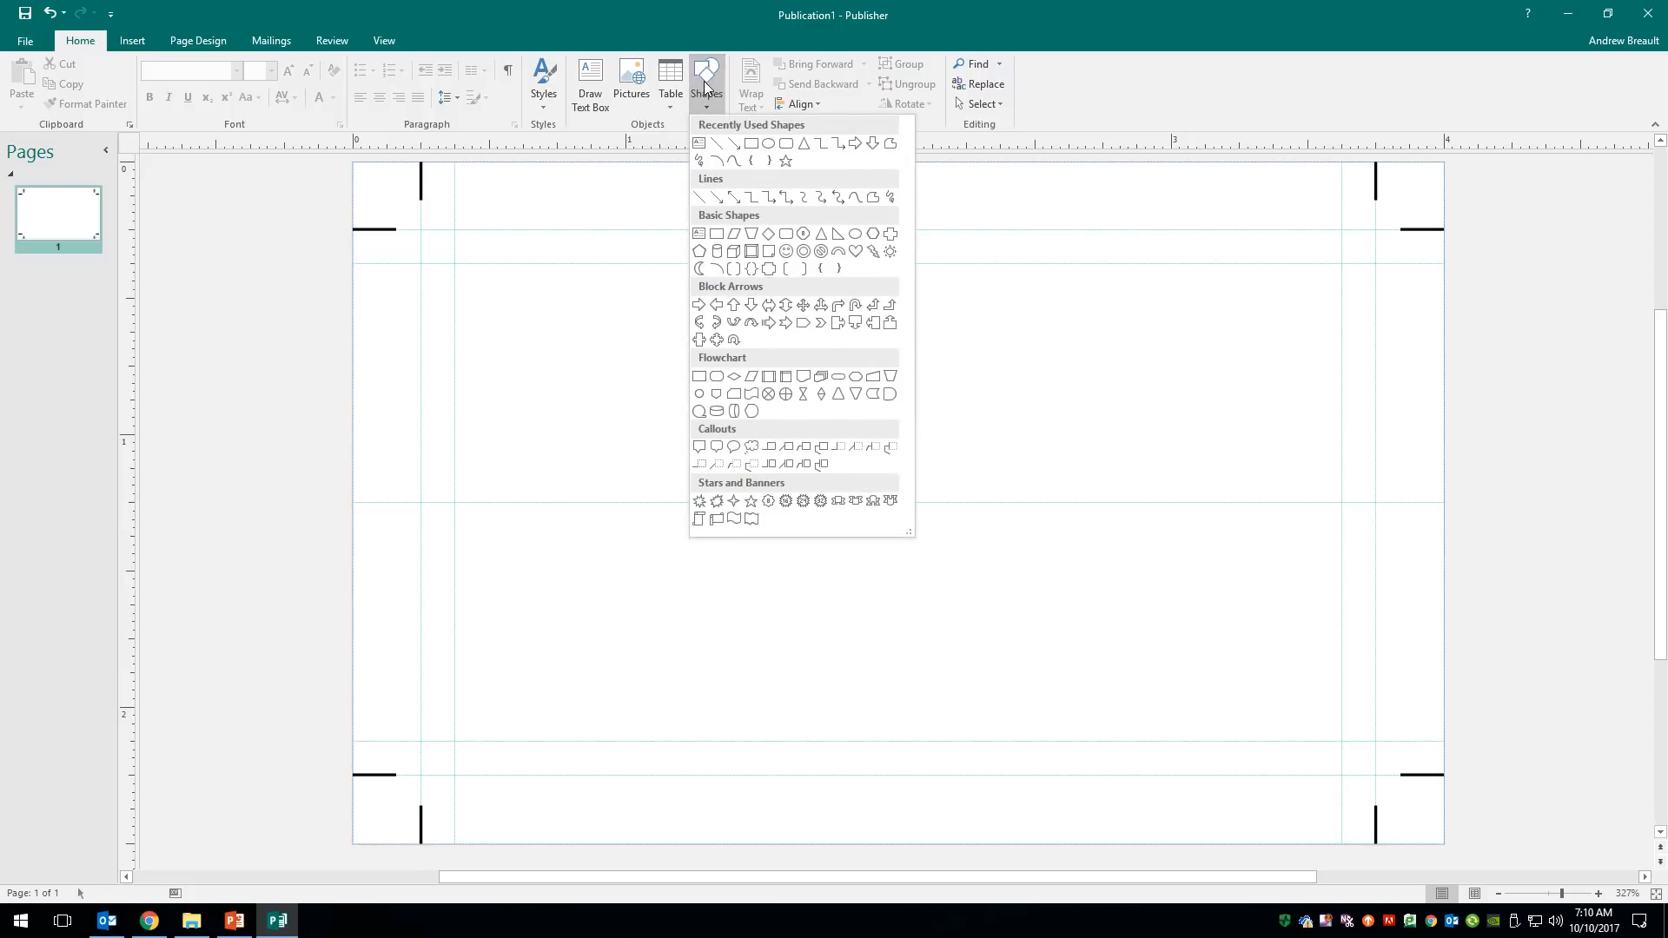
pyautogui.click(752, 145)
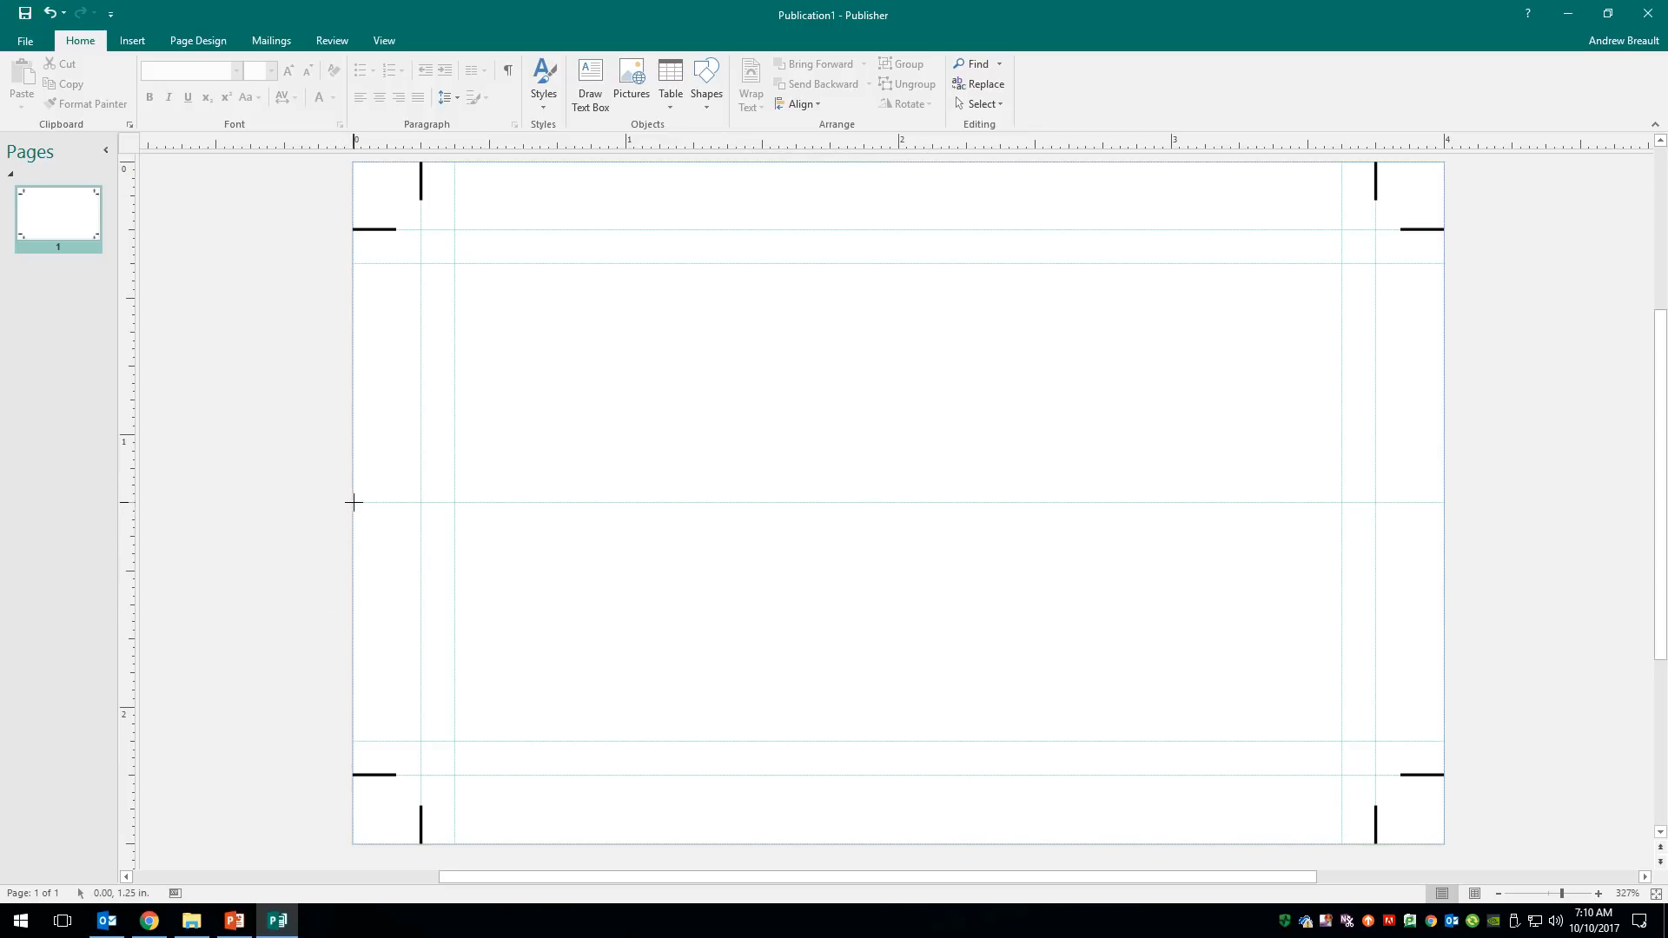
pyautogui.moveTo(353, 502)
pyautogui.mouseDown()
pyautogui.moveTo(999, 738)
pyautogui.moveTo(1385, 771)
pyautogui.moveTo(1445, 844)
pyautogui.mouseUp()
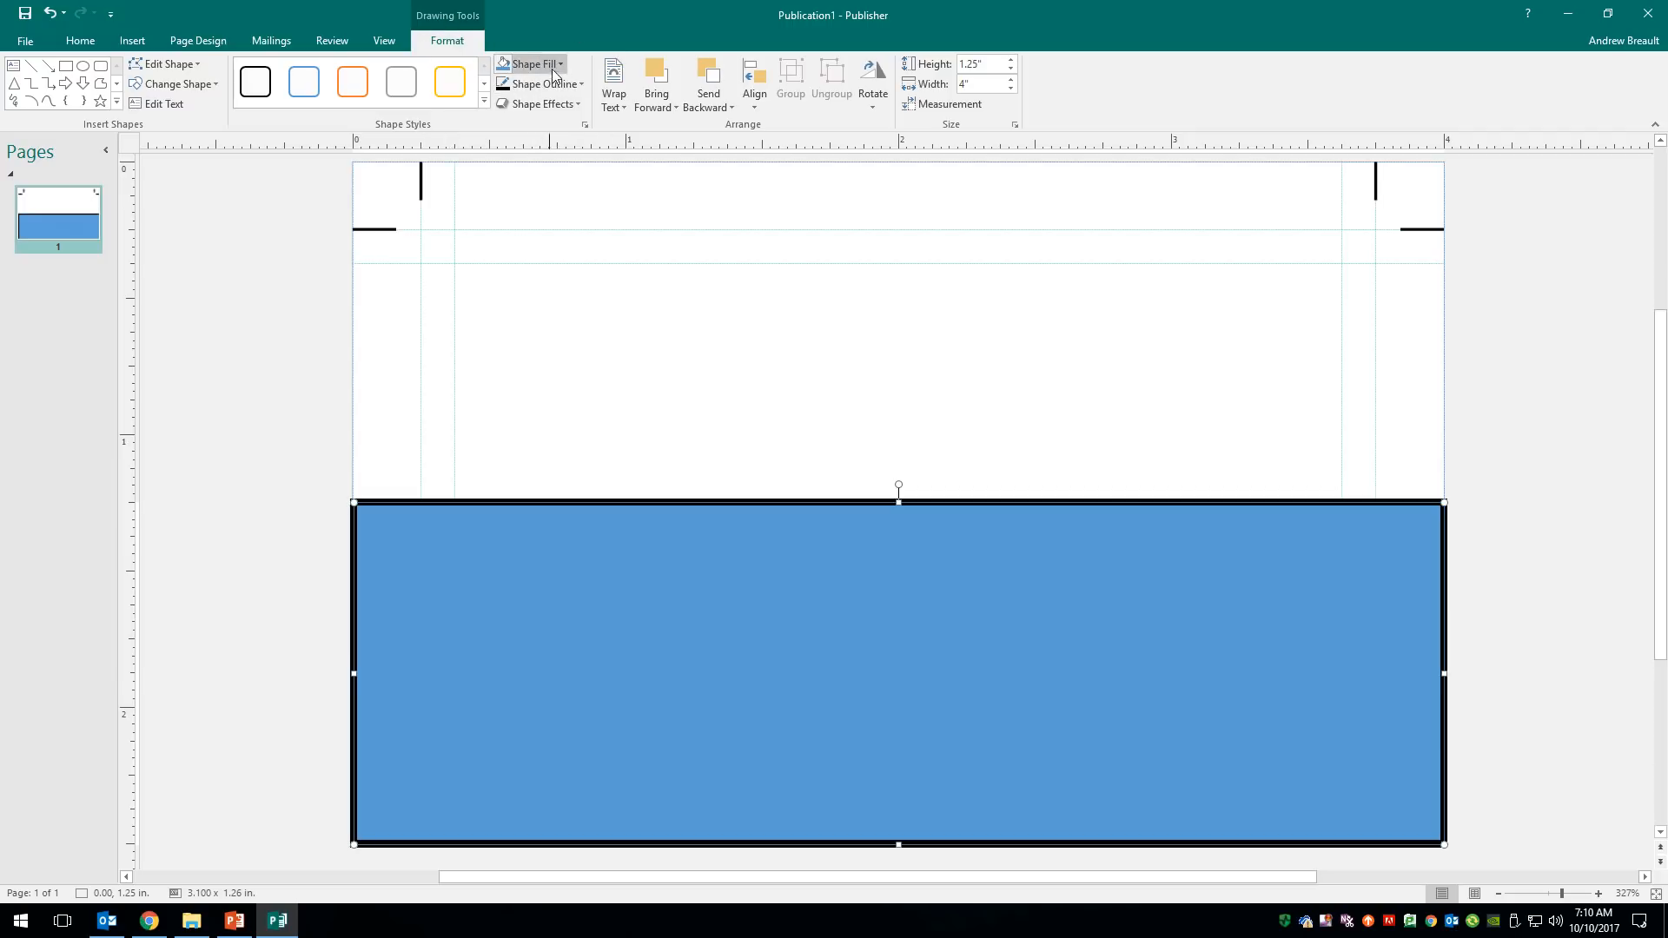
# - Fill the rectangle dark blue with no outline and align it to the page's left edge
pyautogui.click(562, 63)
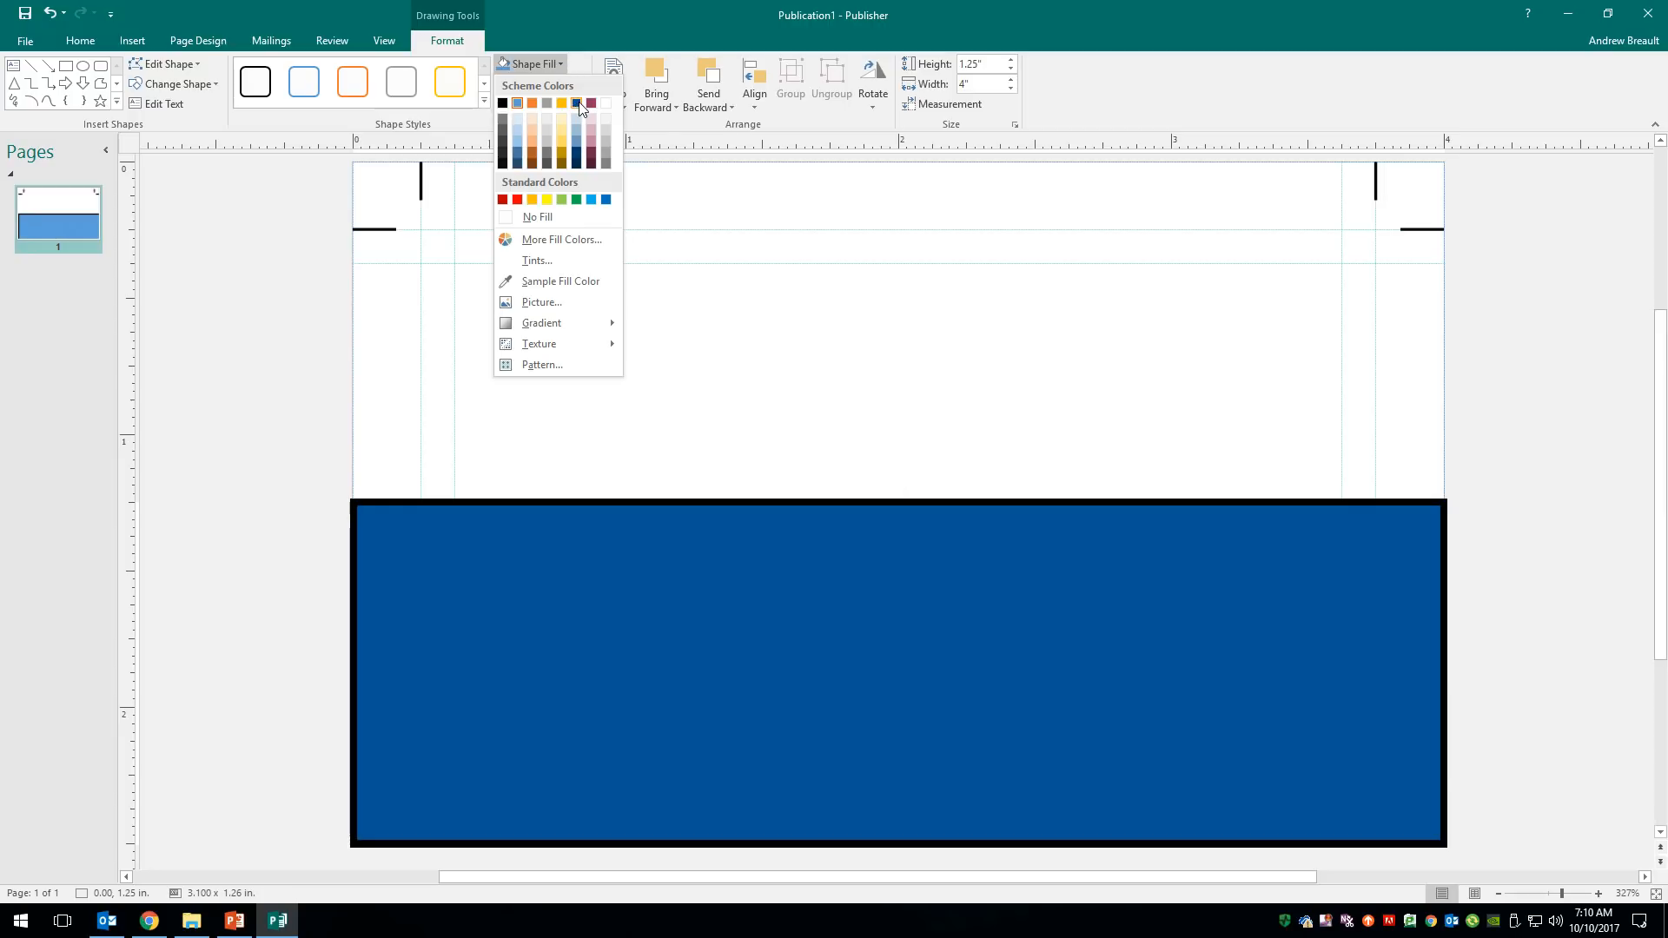
pyautogui.click(577, 102)
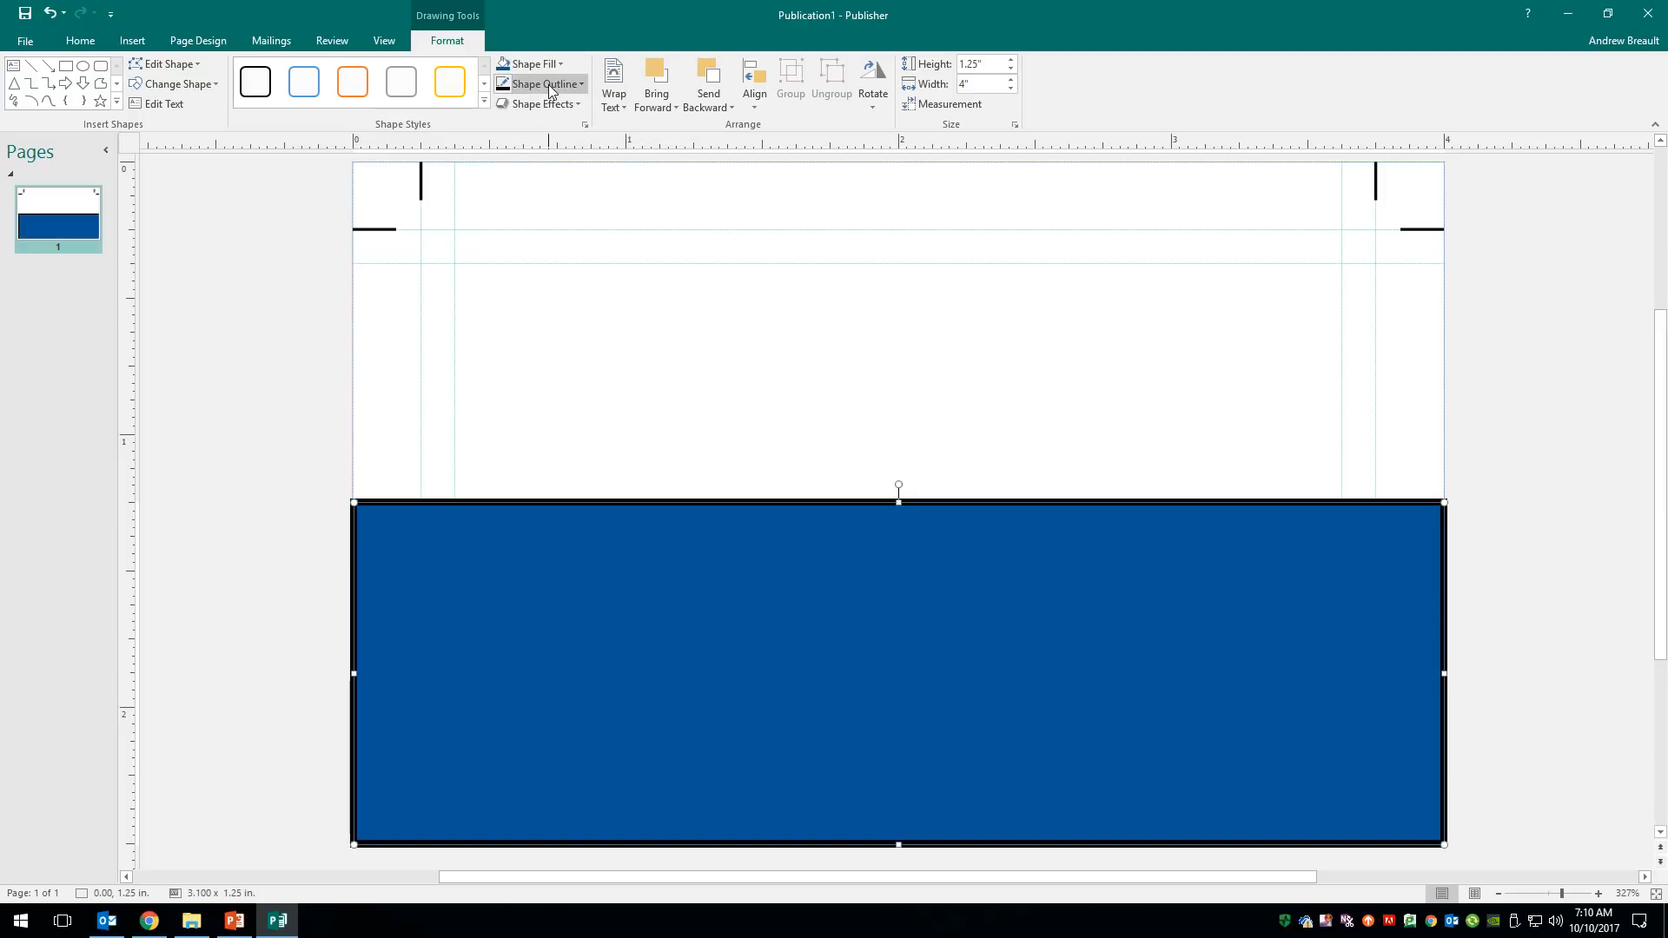
pyautogui.click(549, 85)
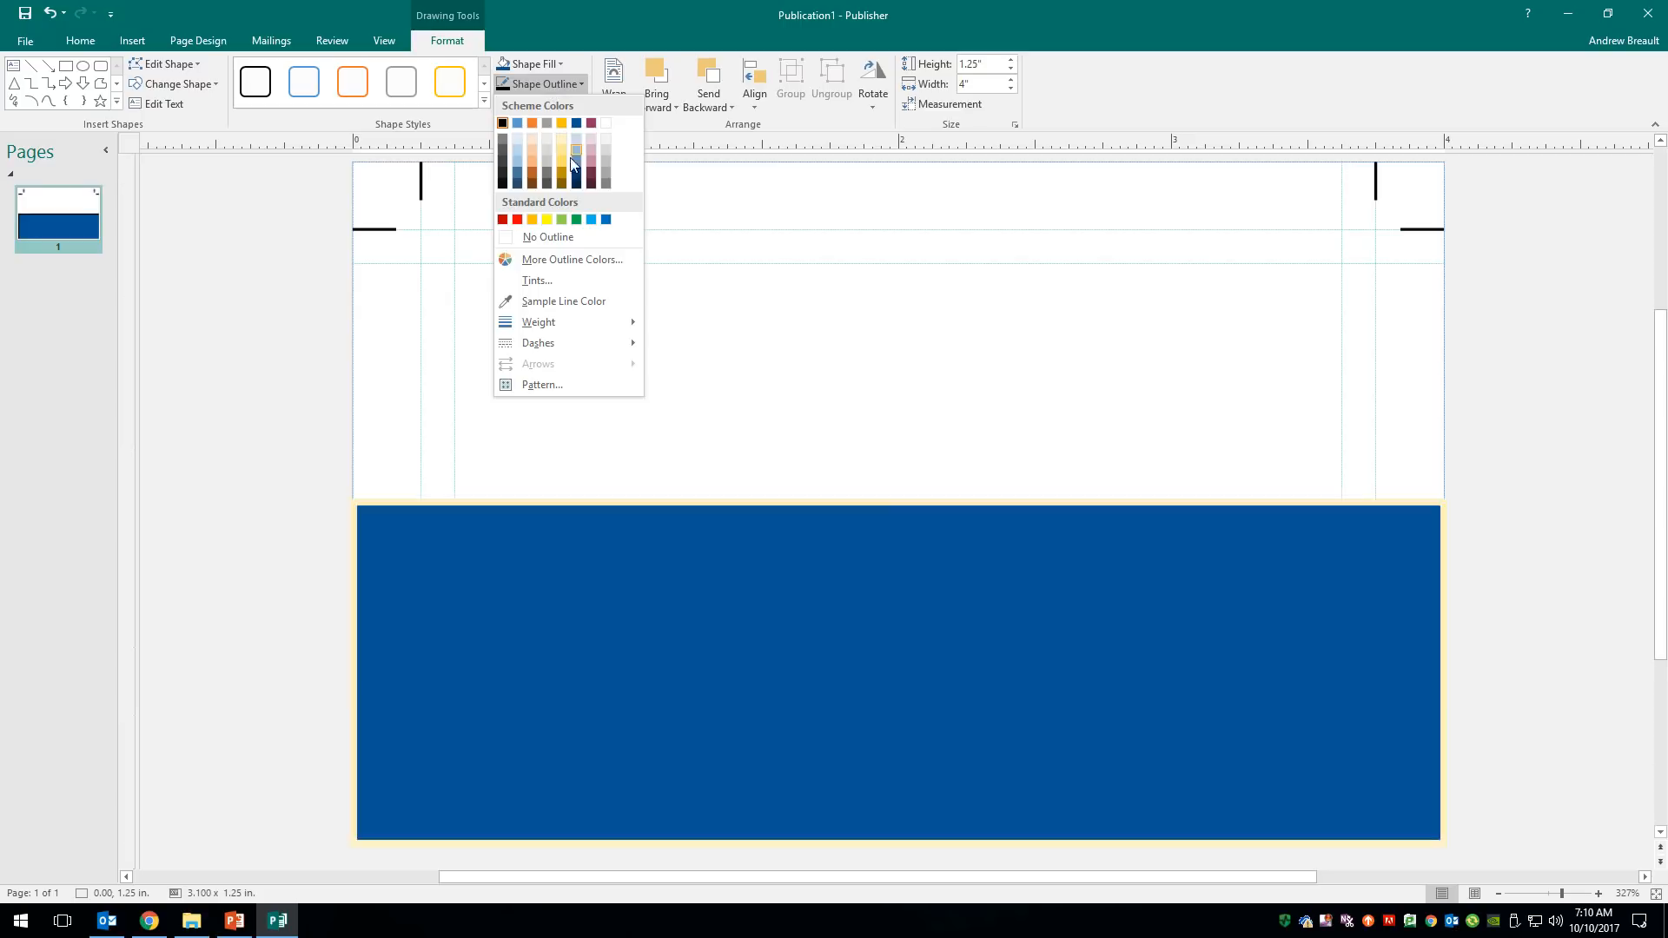
pyautogui.click(563, 241)
pyautogui.click(1564, 556)
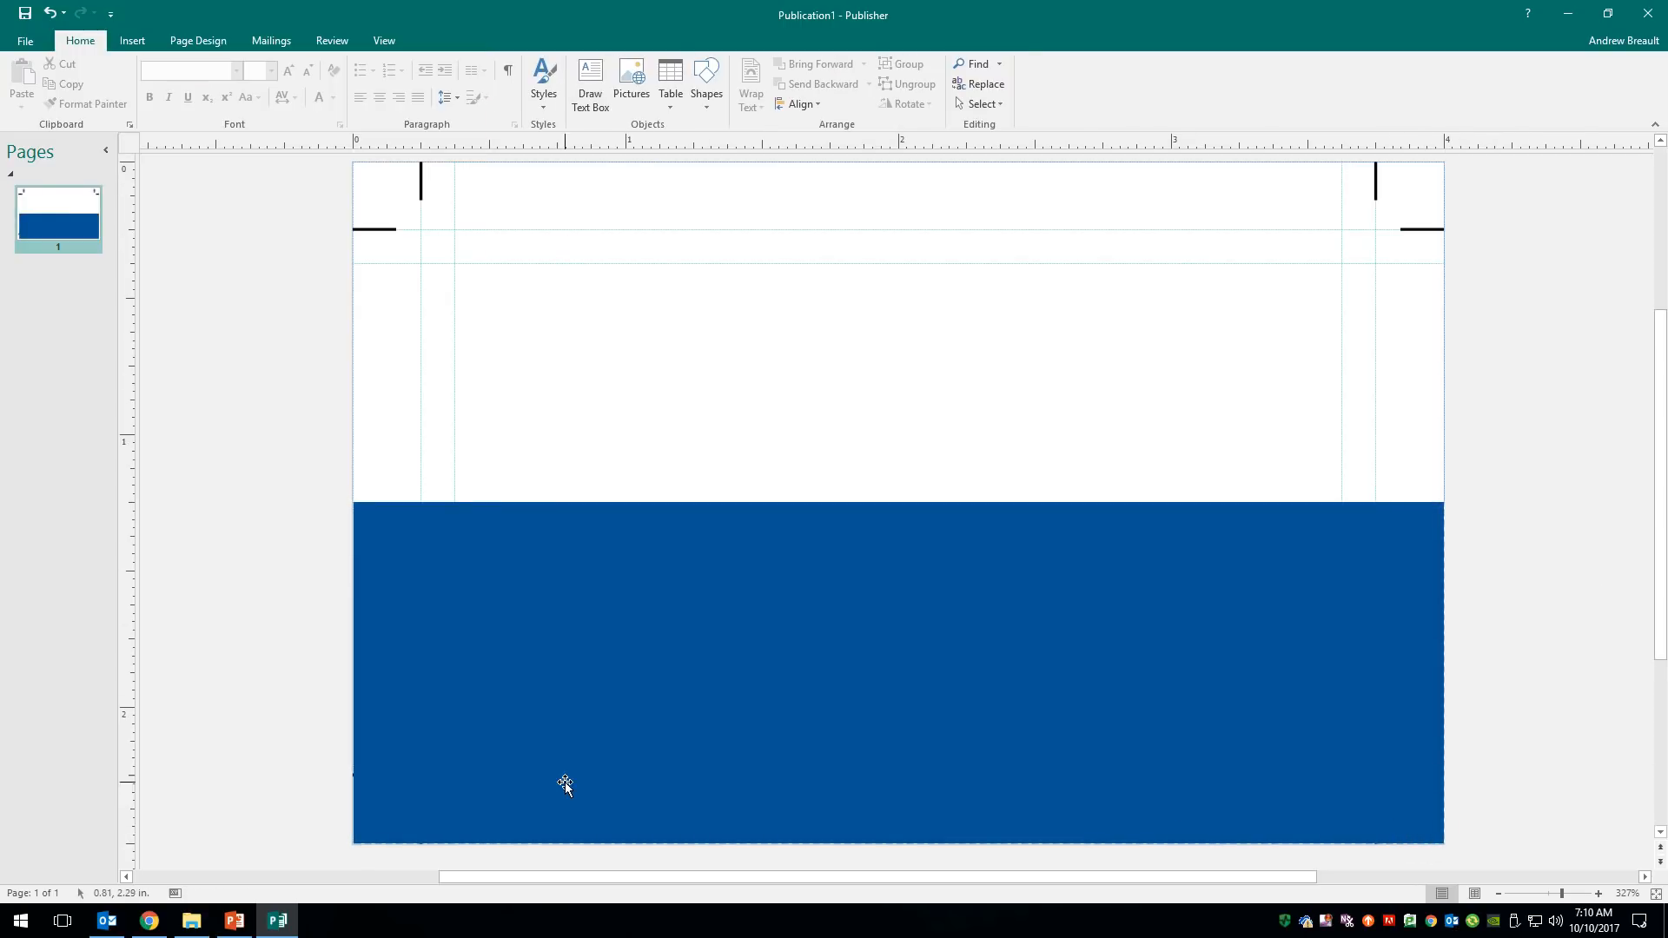
pyautogui.click(402, 708)
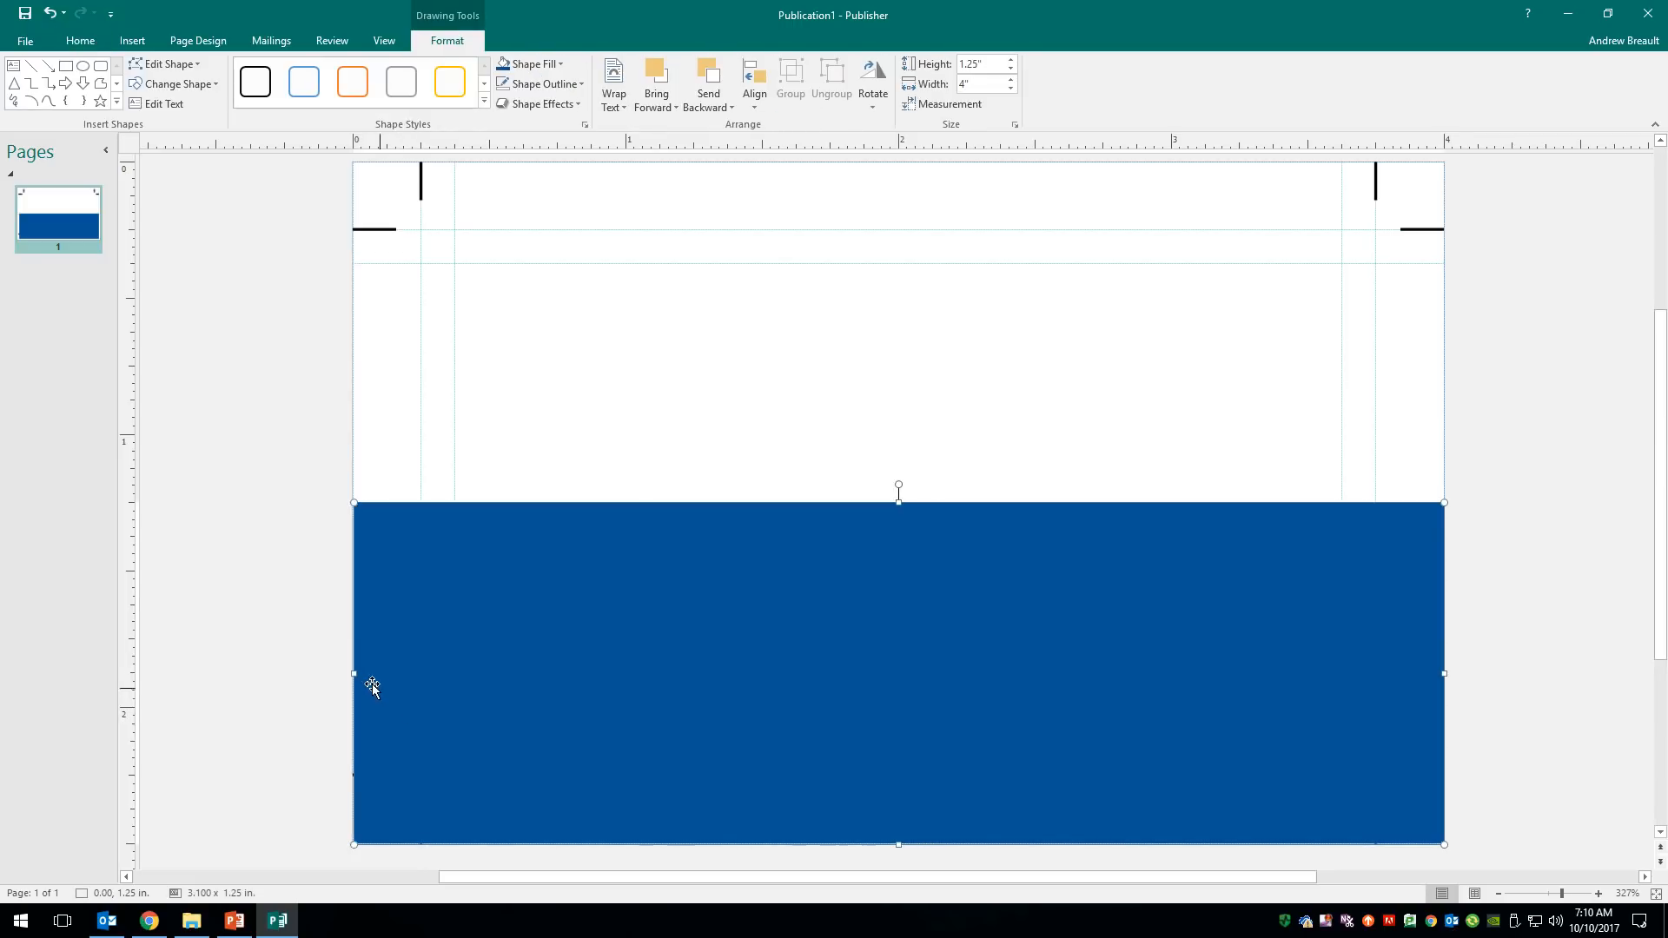
pyautogui.moveTo(352, 672); pyautogui.dragTo(352, 674)
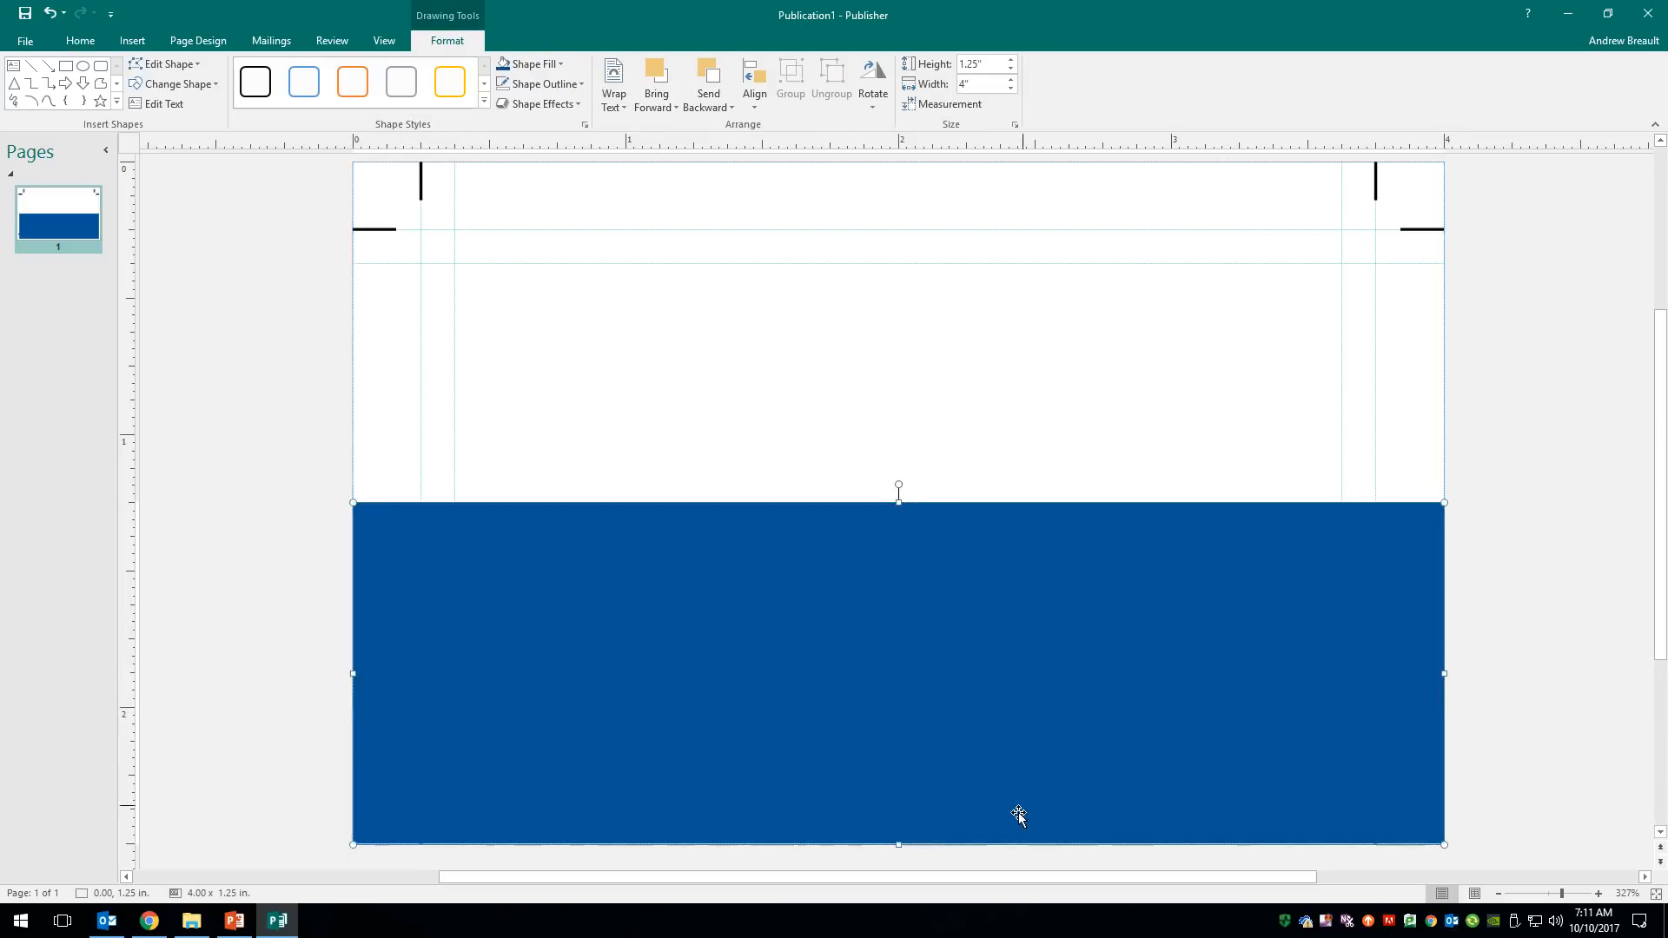
pyautogui.click(898, 845)
# - Send the band backward three times and fill it with Hyperlink 50% darker navy
pyautogui.rightClick(817, 570)
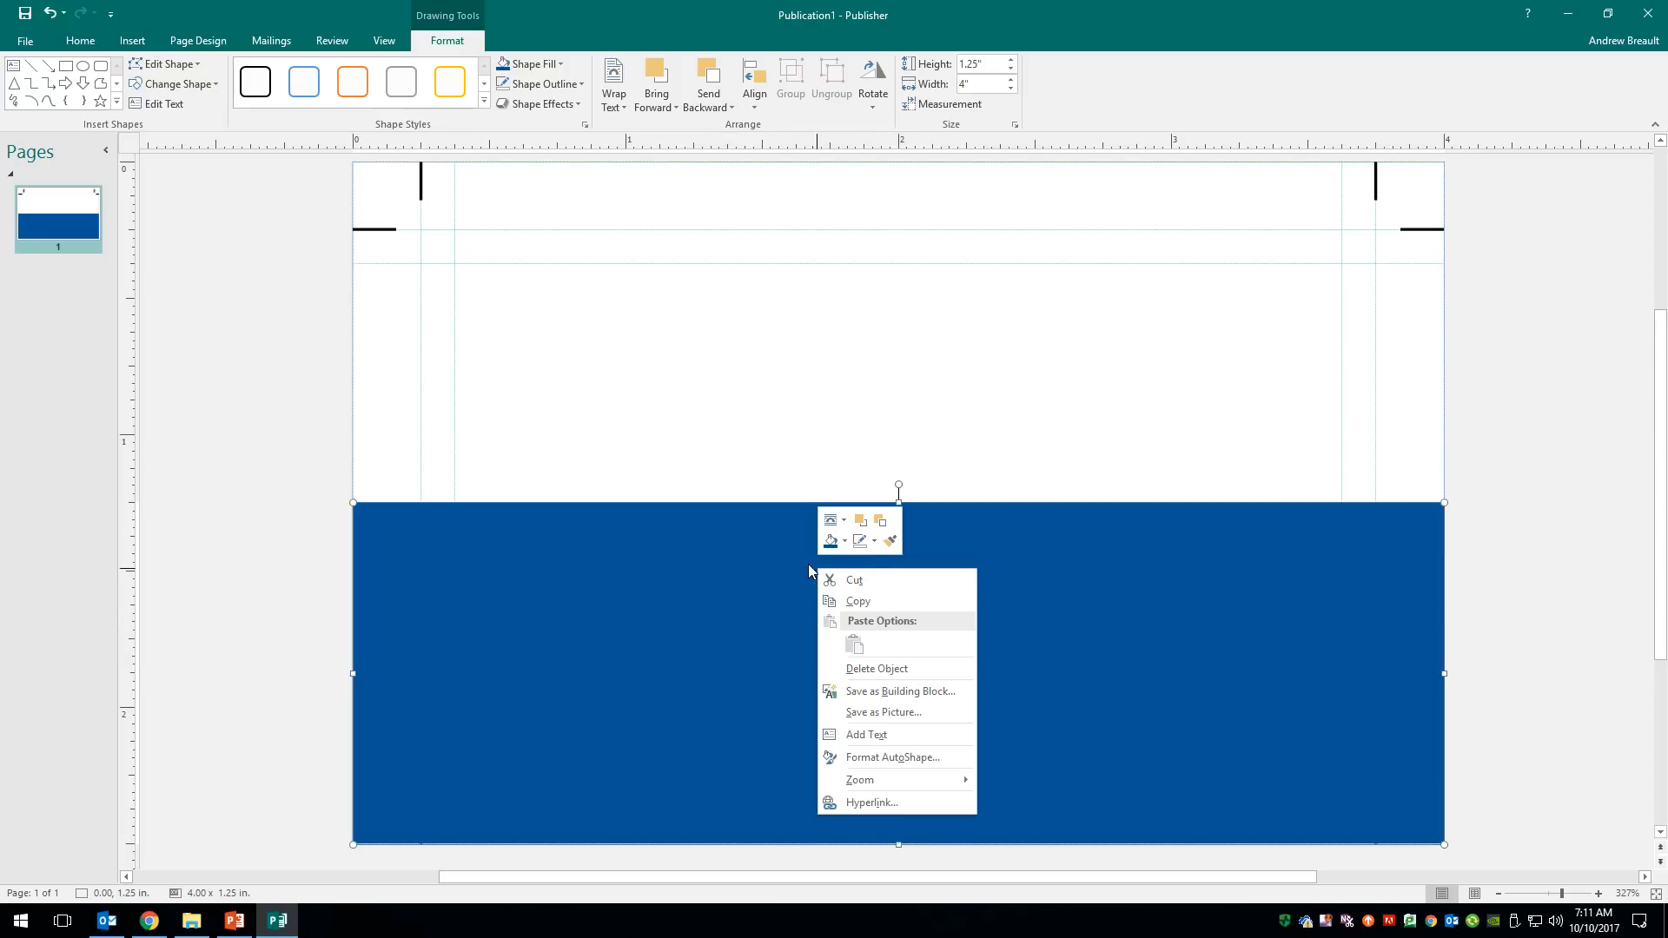
pyautogui.click(881, 523)
pyautogui.click(881, 523)
pyautogui.click(881, 524)
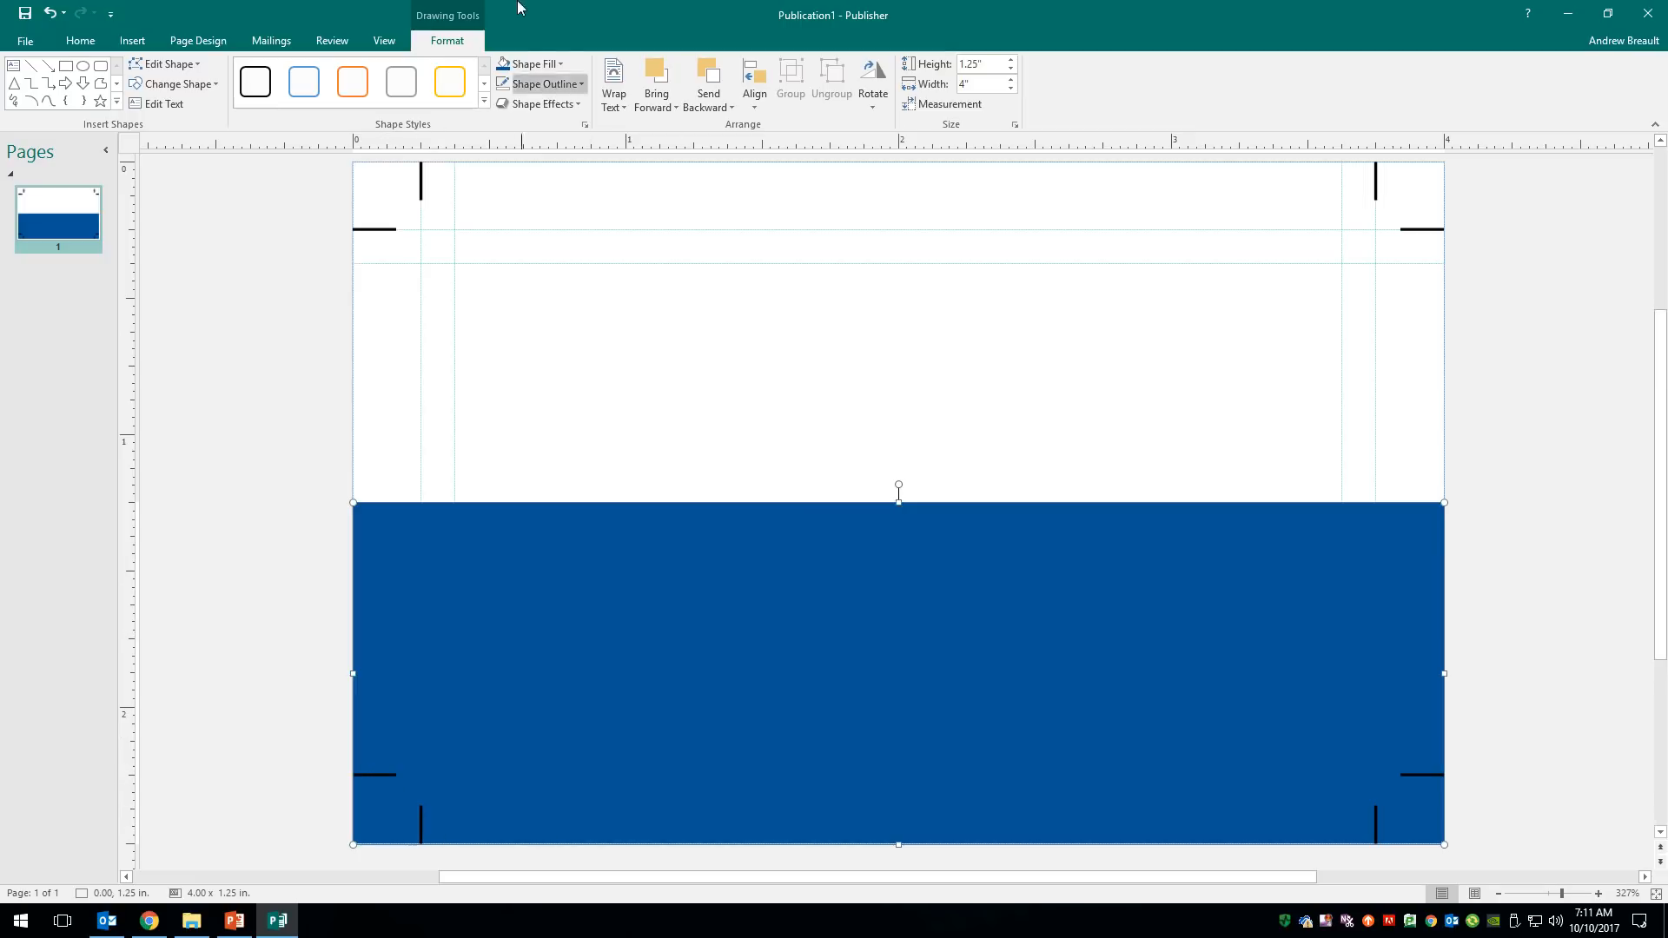
pyautogui.click(560, 65)
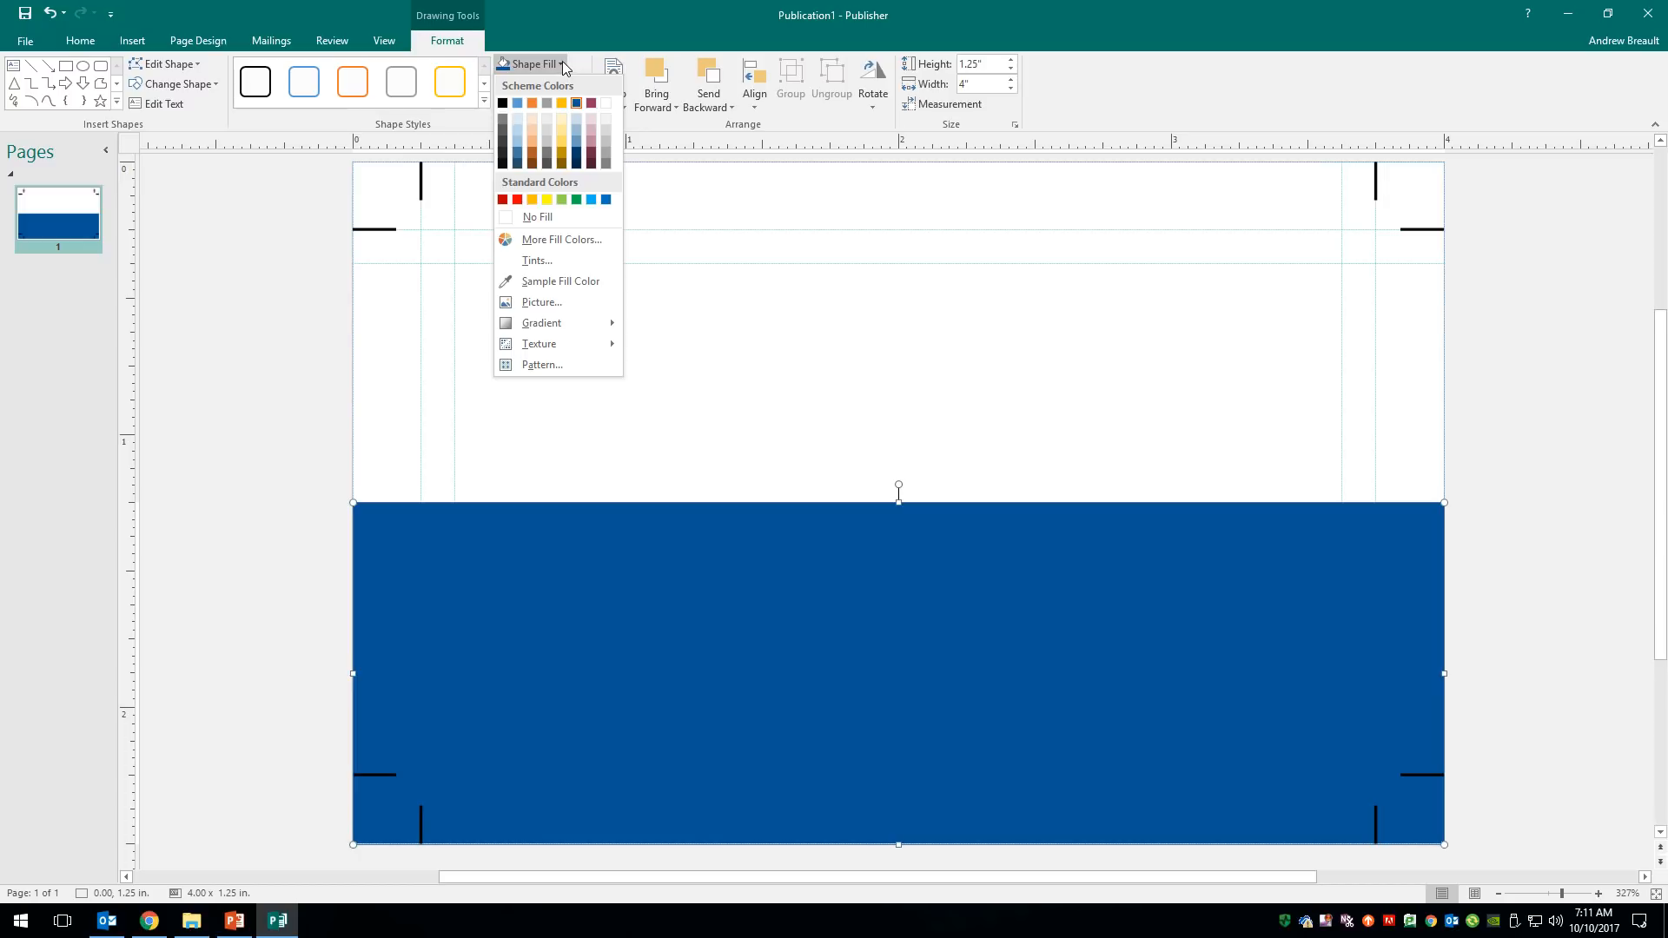
pyautogui.click(577, 165)
pyautogui.click(722, 376)
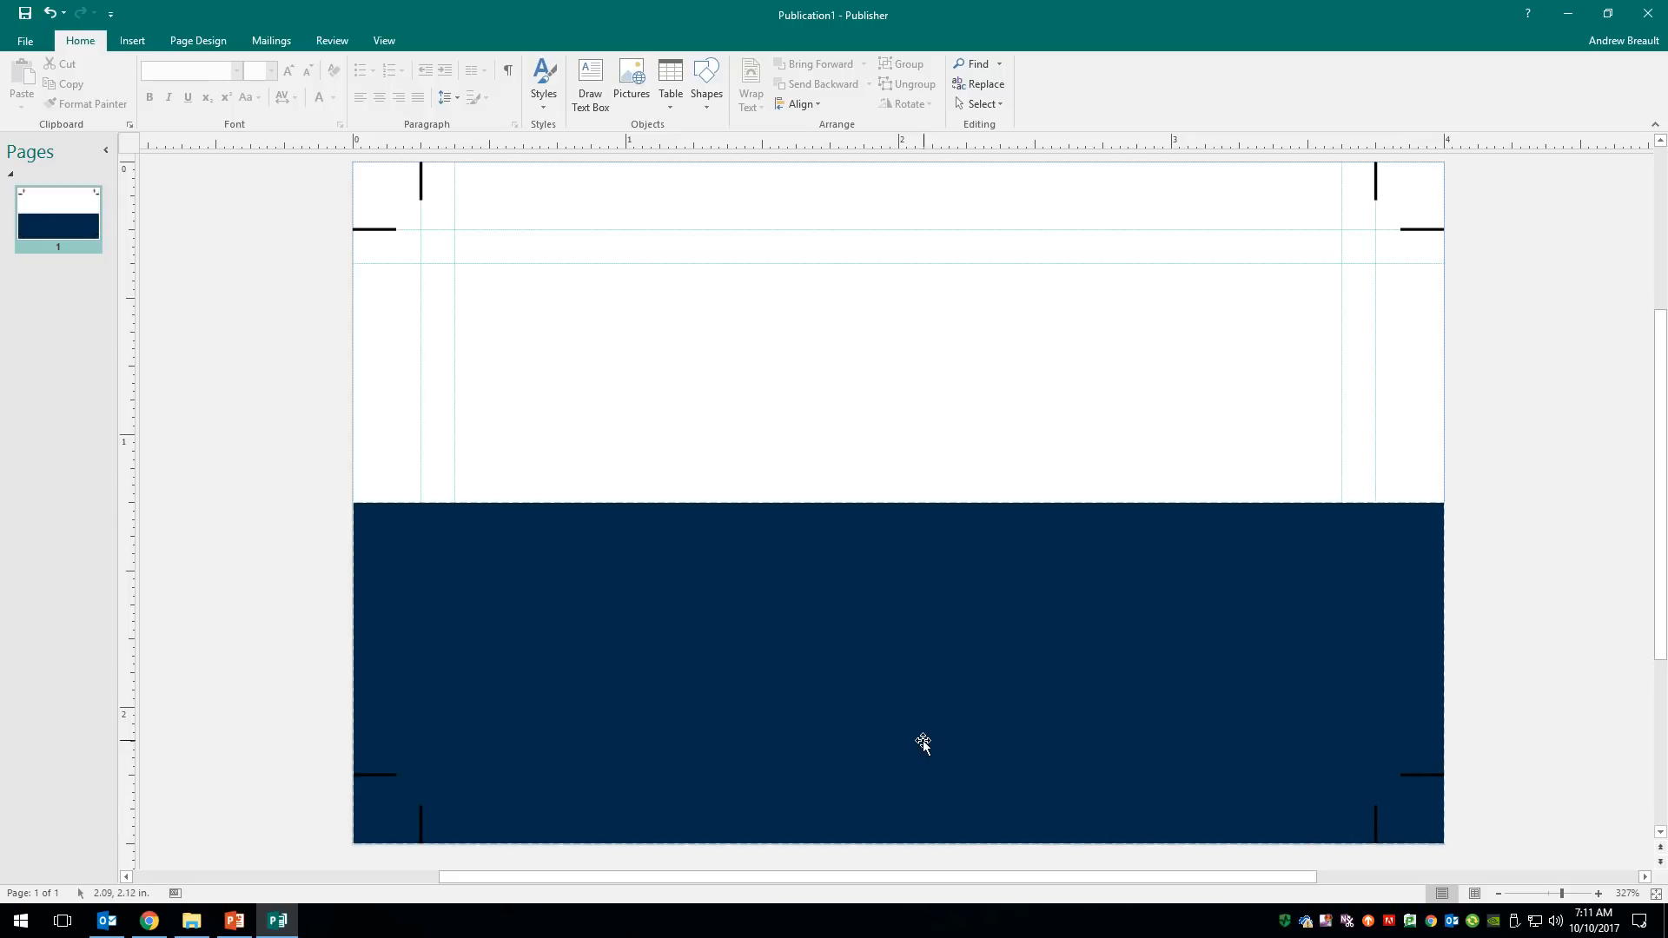
# - Select the four bottom crop-mark lines and set their outline colour to white
pyautogui.click(374, 775)
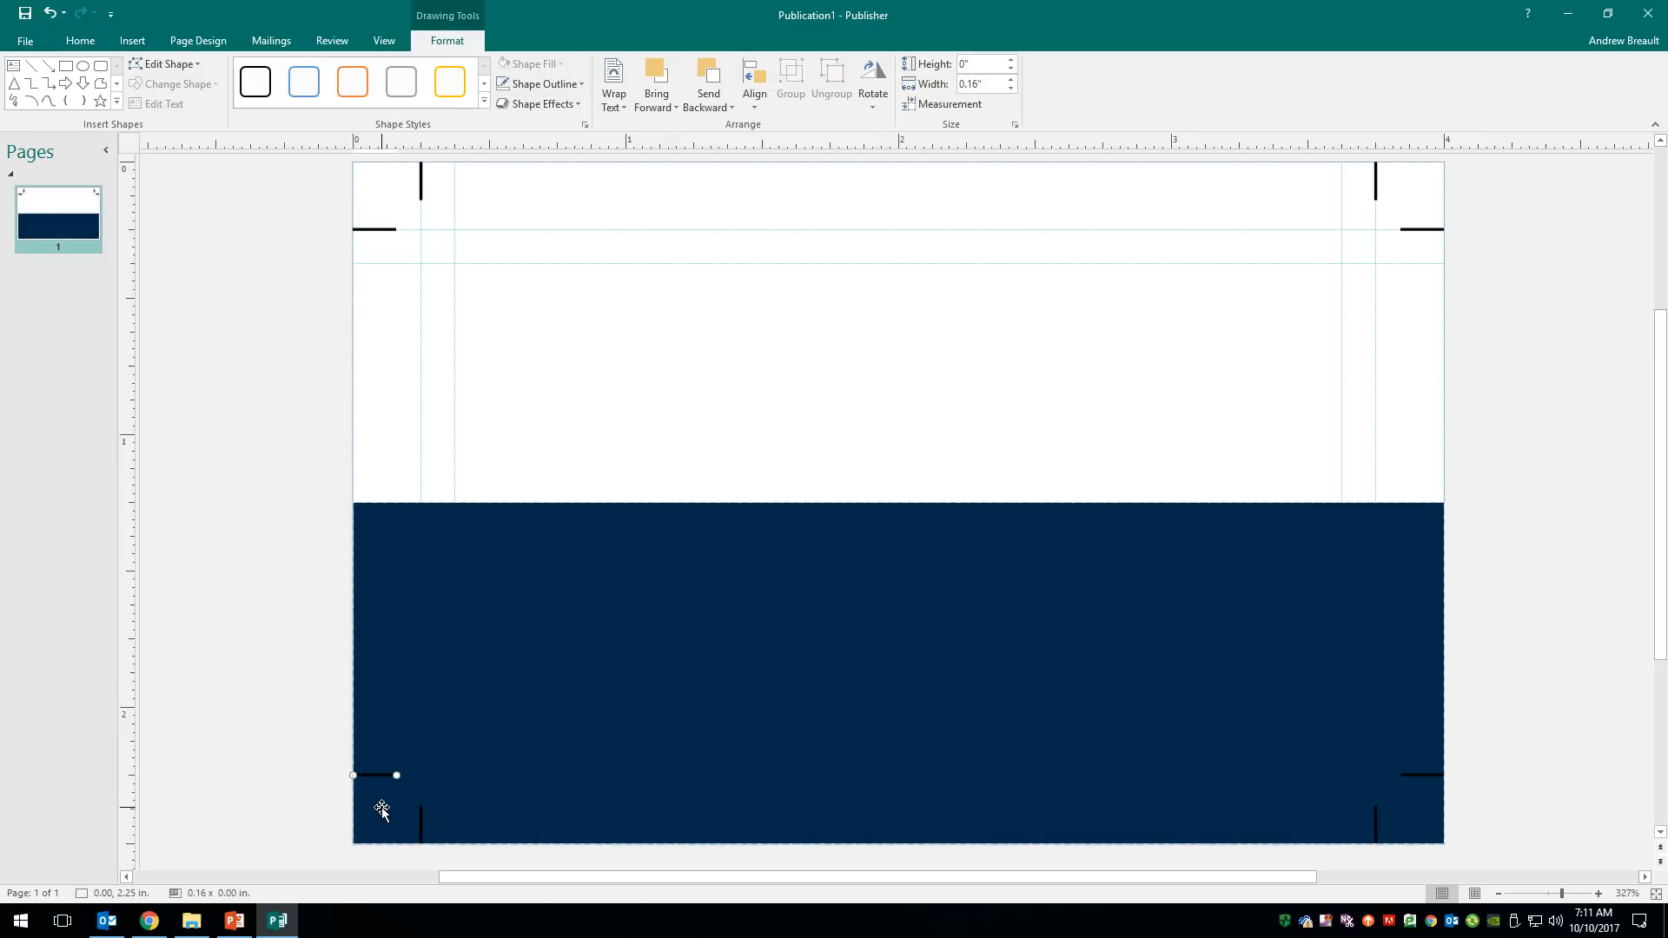
pyautogui.keyDown('shift'); pyautogui.click(422, 827); pyautogui.keyUp('shift')
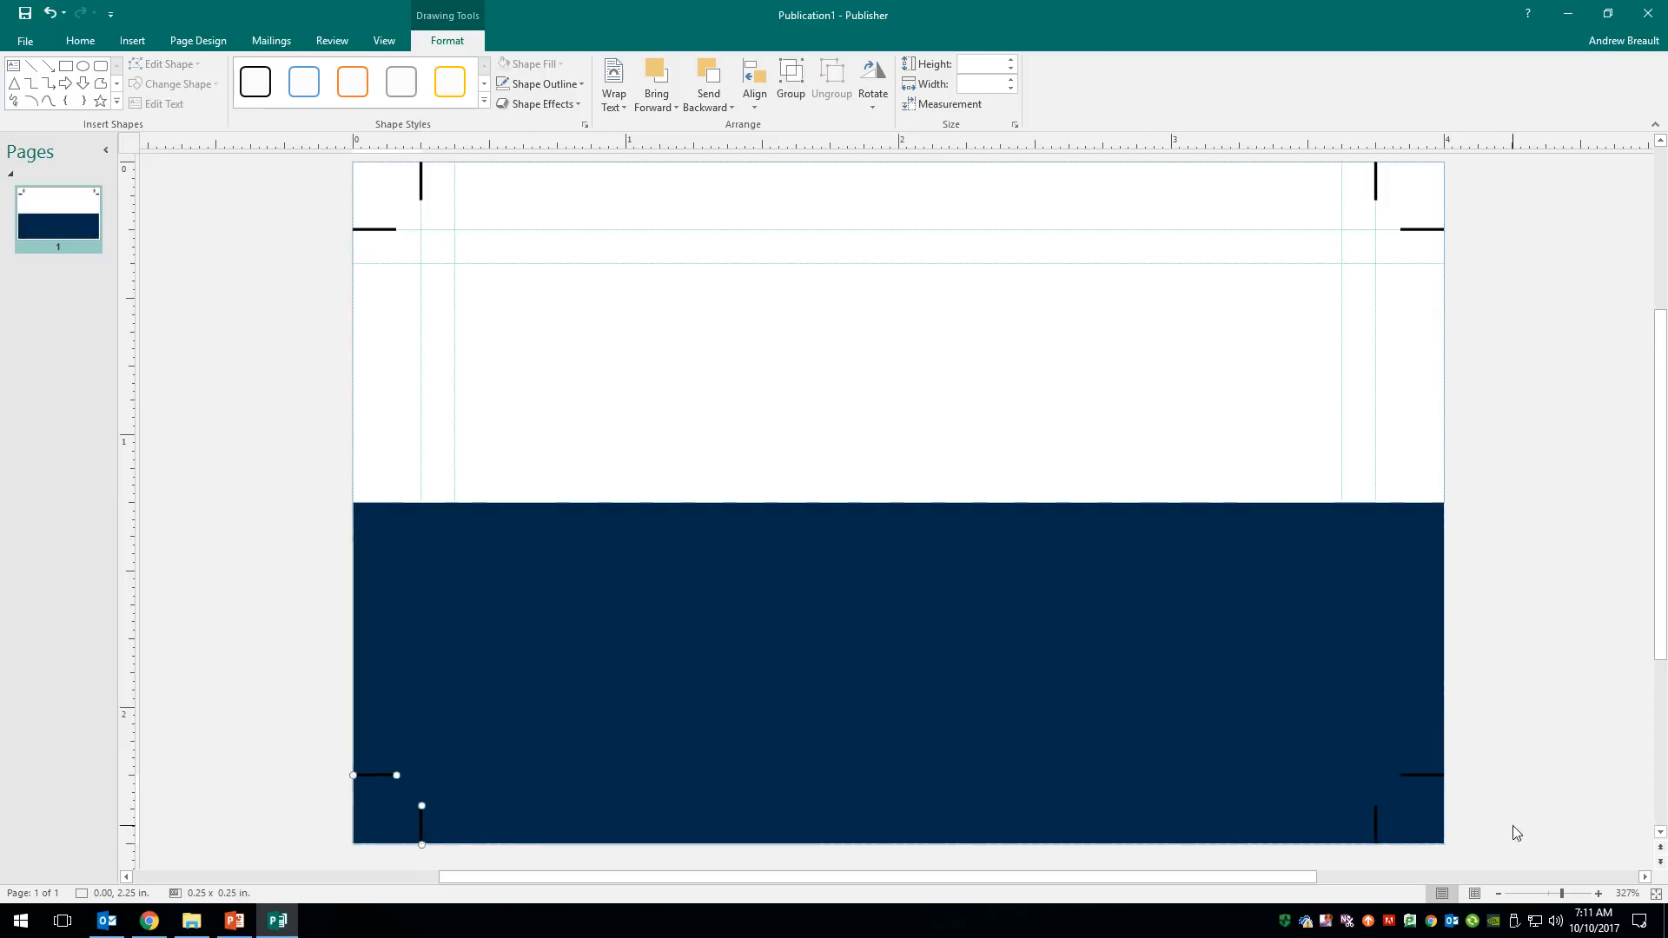
pyautogui.keyDown('shift'); pyautogui.click(1376, 823); pyautogui.keyUp('shift')
pyautogui.keyDown('shift'); pyautogui.click(1425, 775); pyautogui.keyUp('shift')
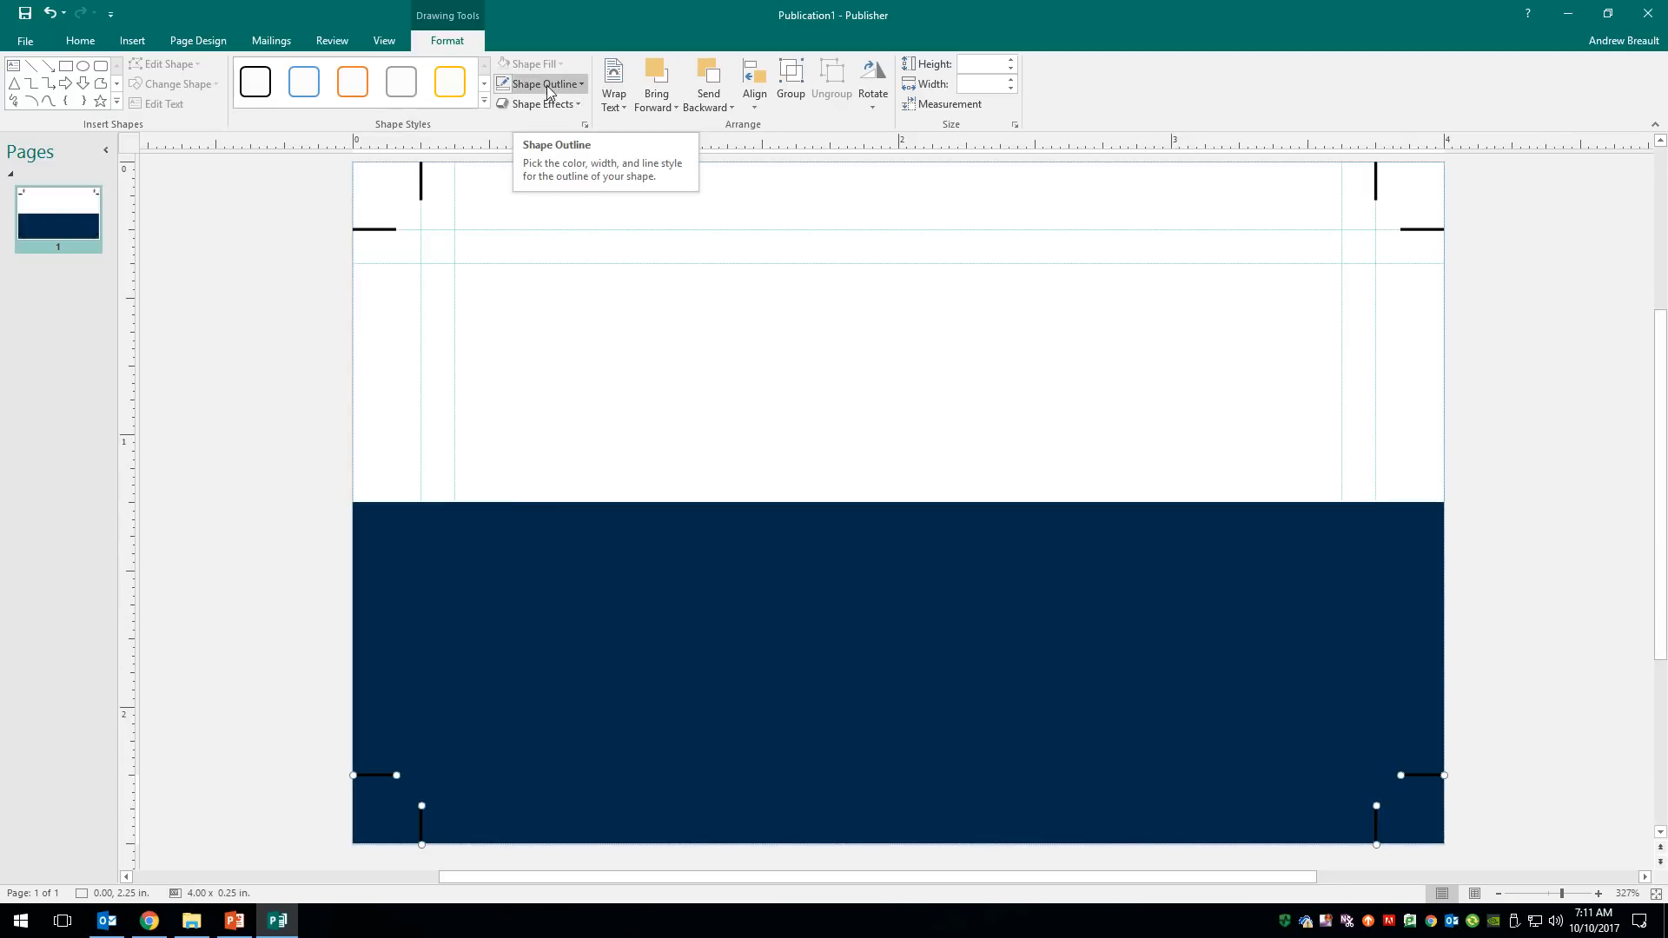
pyautogui.click(581, 83)
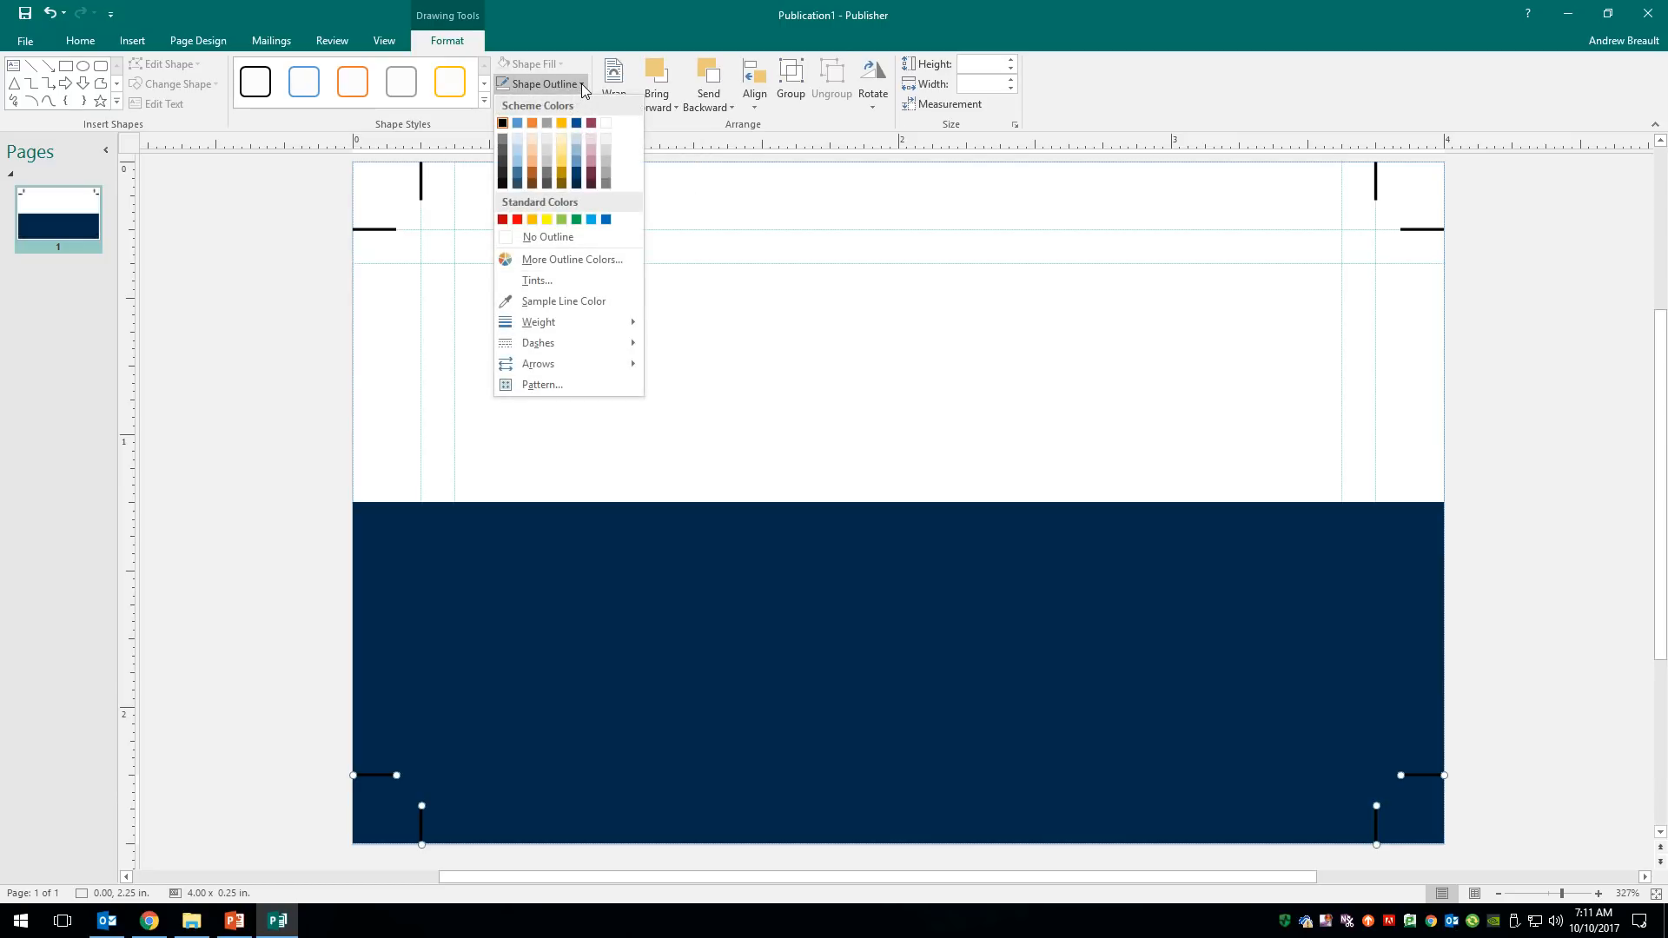
pyautogui.click(605, 123)
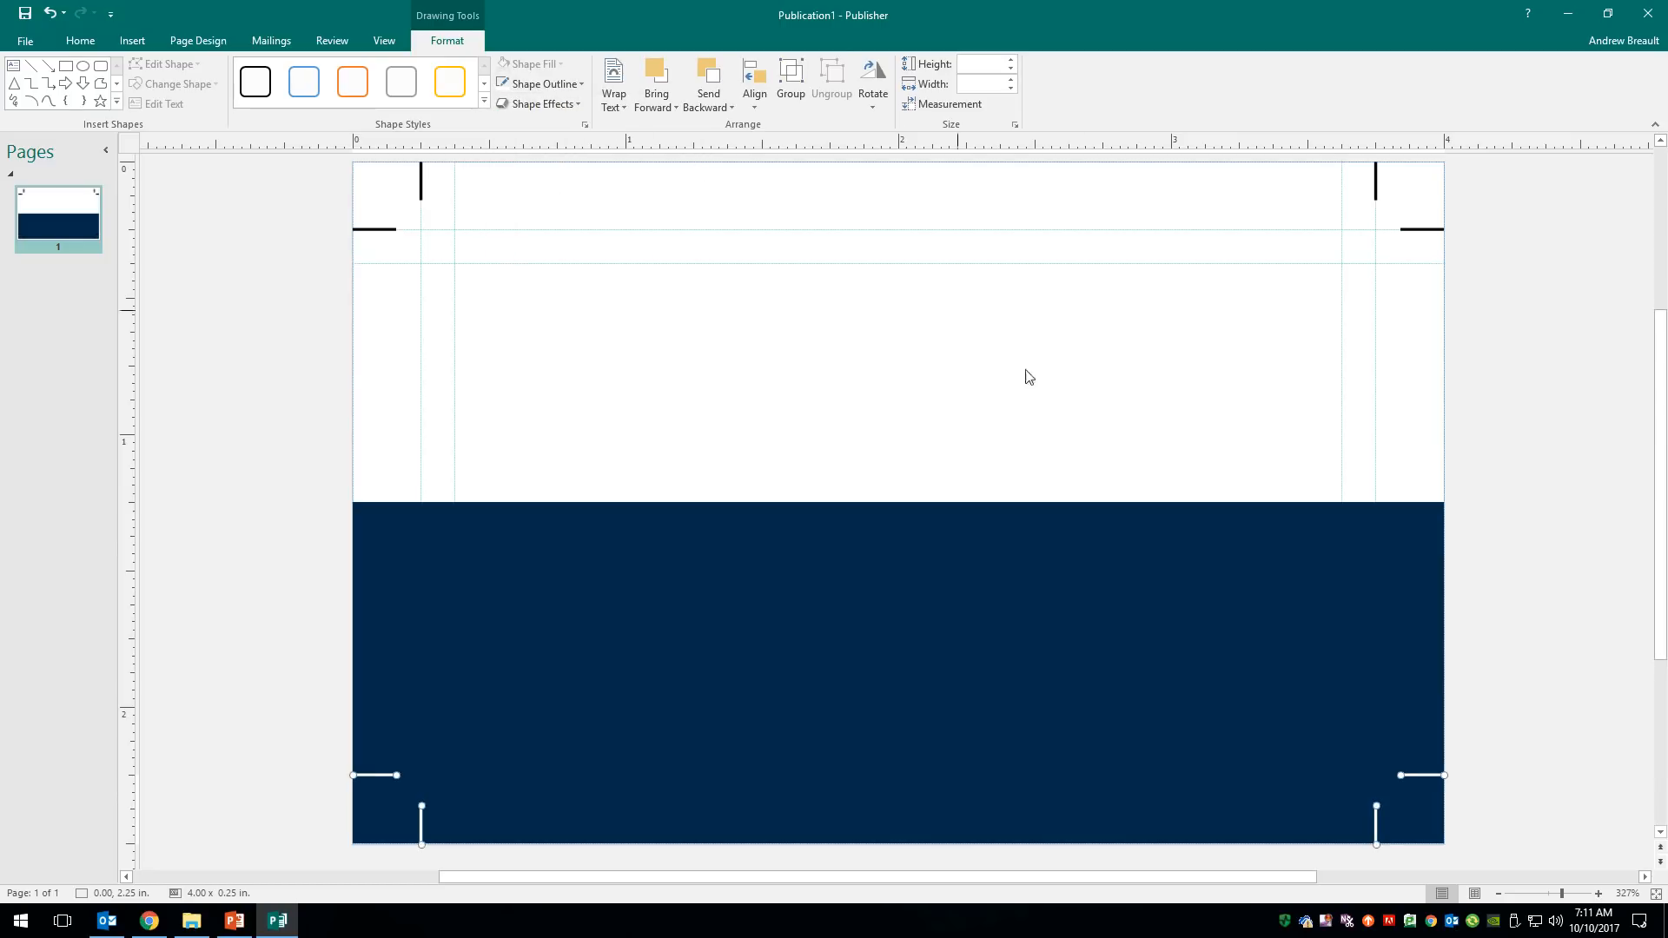
pyautogui.click(968, 577)
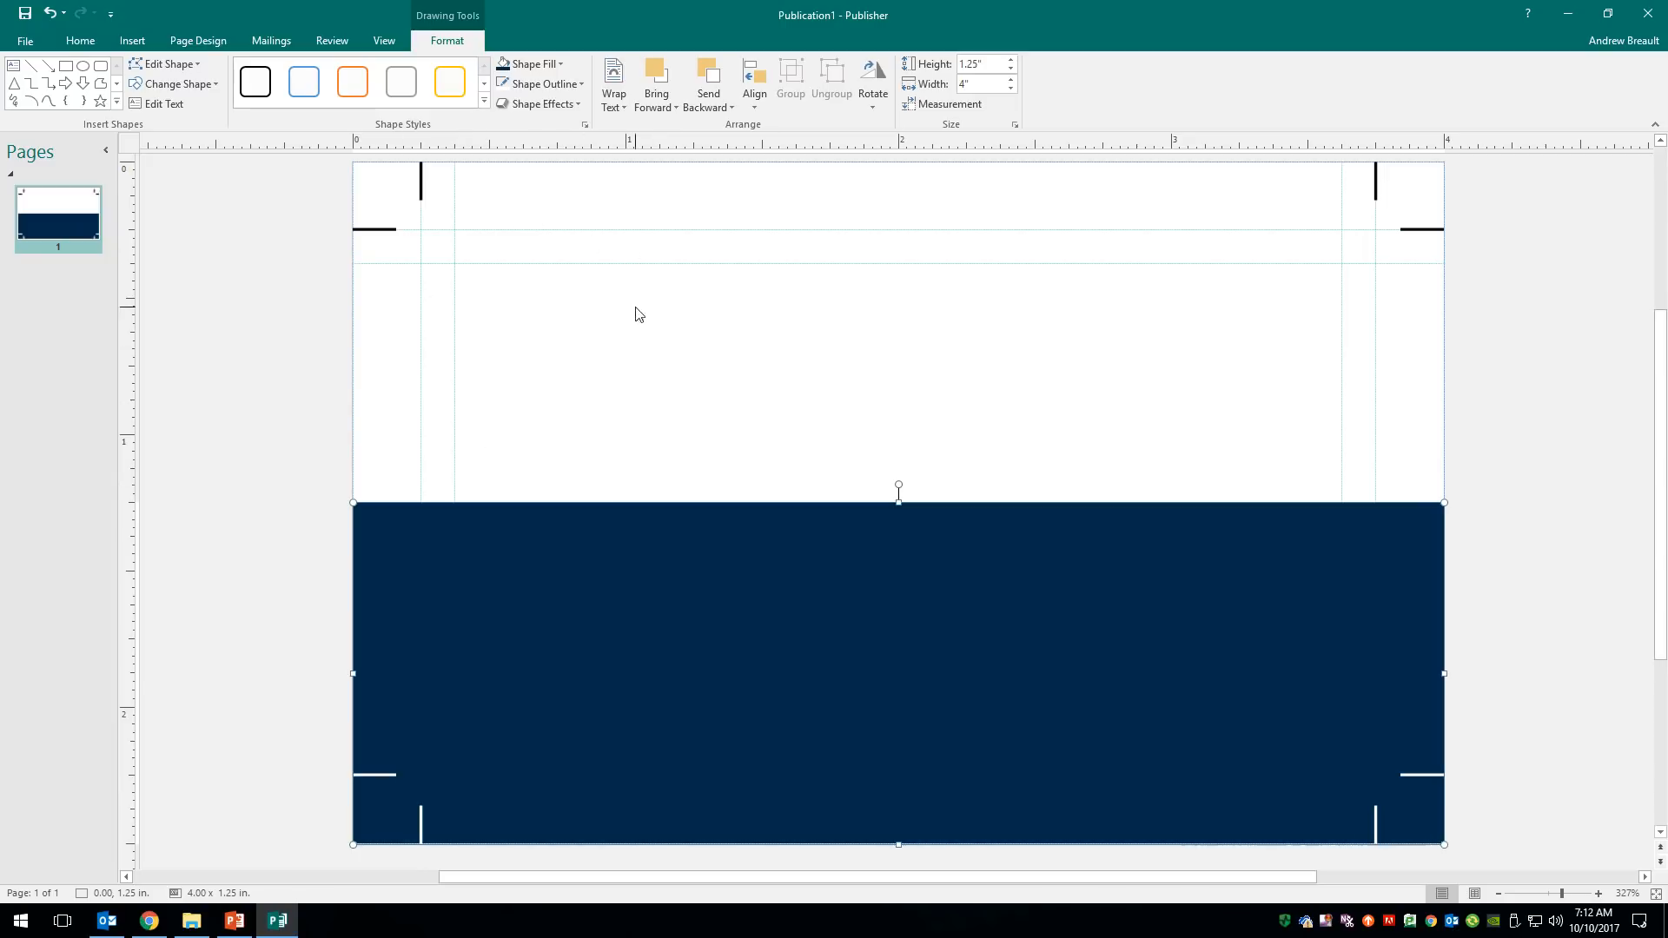
# - Insert a picture placeholder, size it to about 0.74 in square at the top-left margin corner
pyautogui.click(133, 41)
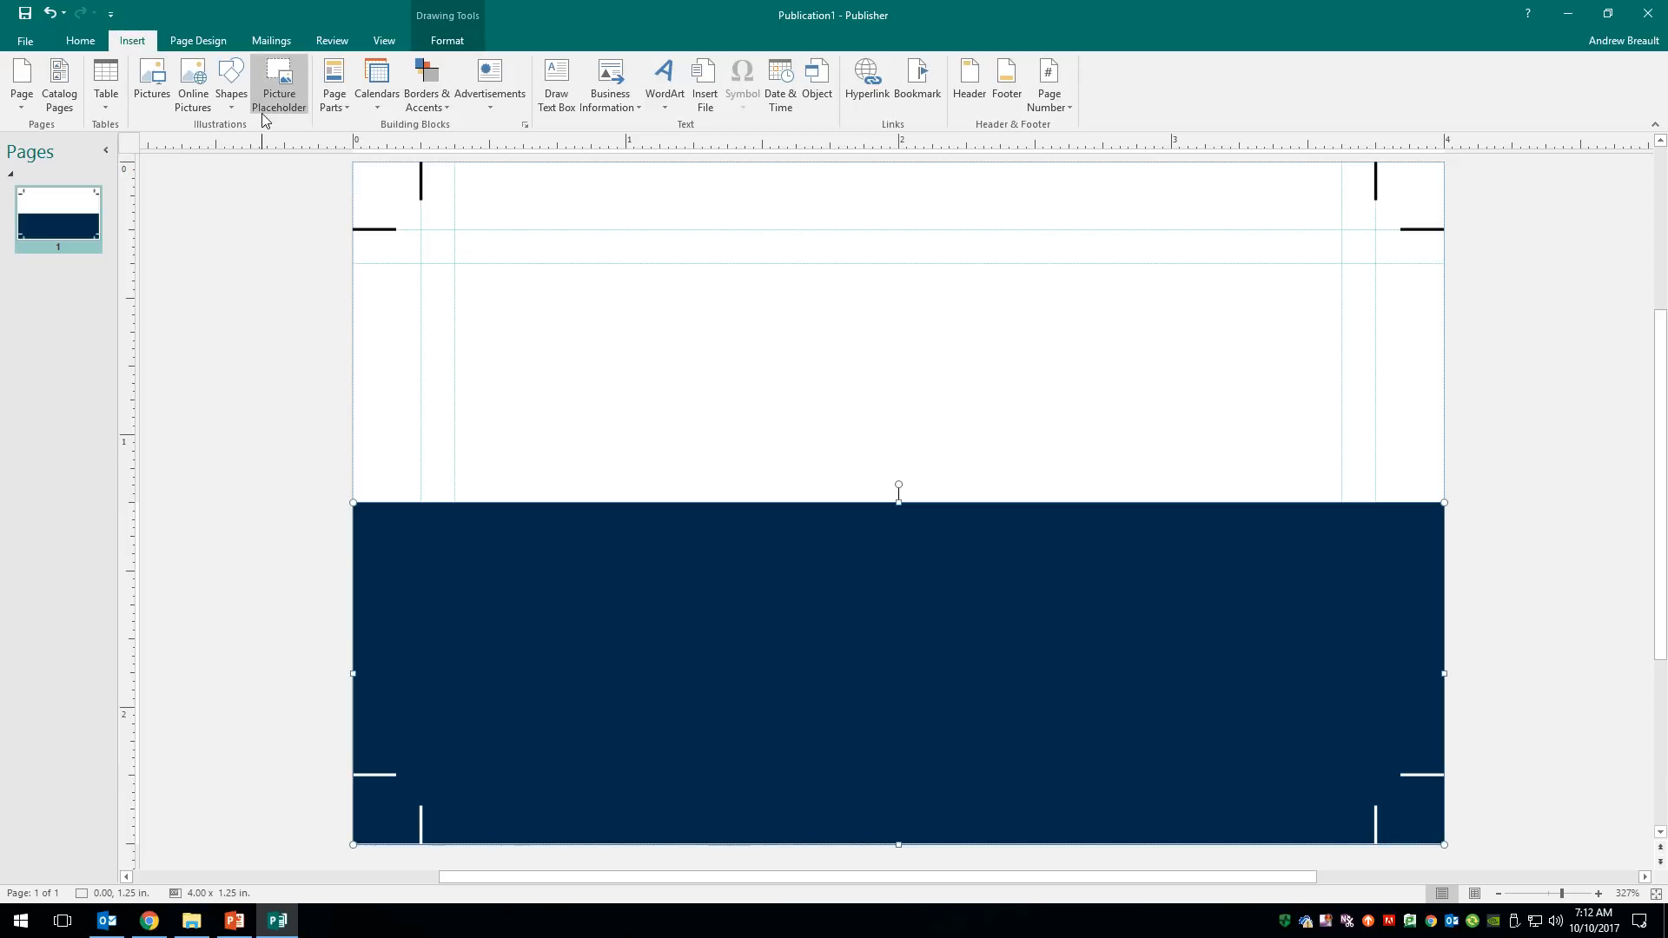
pyautogui.click(279, 84)
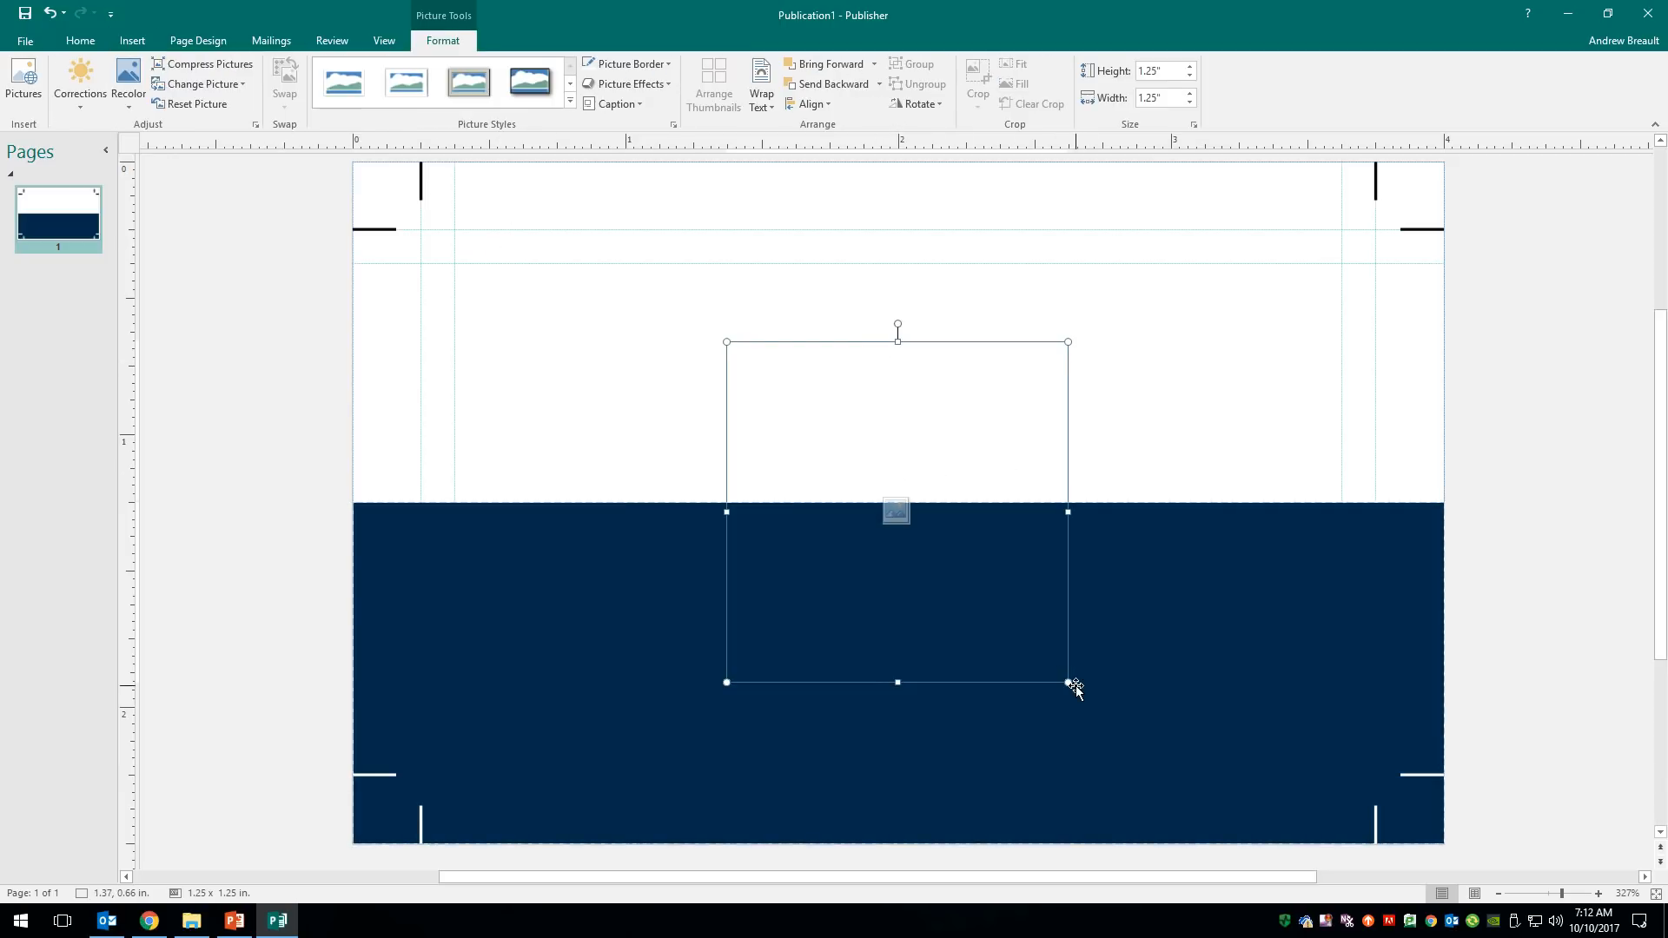
pyautogui.moveTo(1068, 682); pyautogui.dragTo(945, 560)
pyautogui.moveTo(824, 376); pyautogui.dragTo(553, 297)
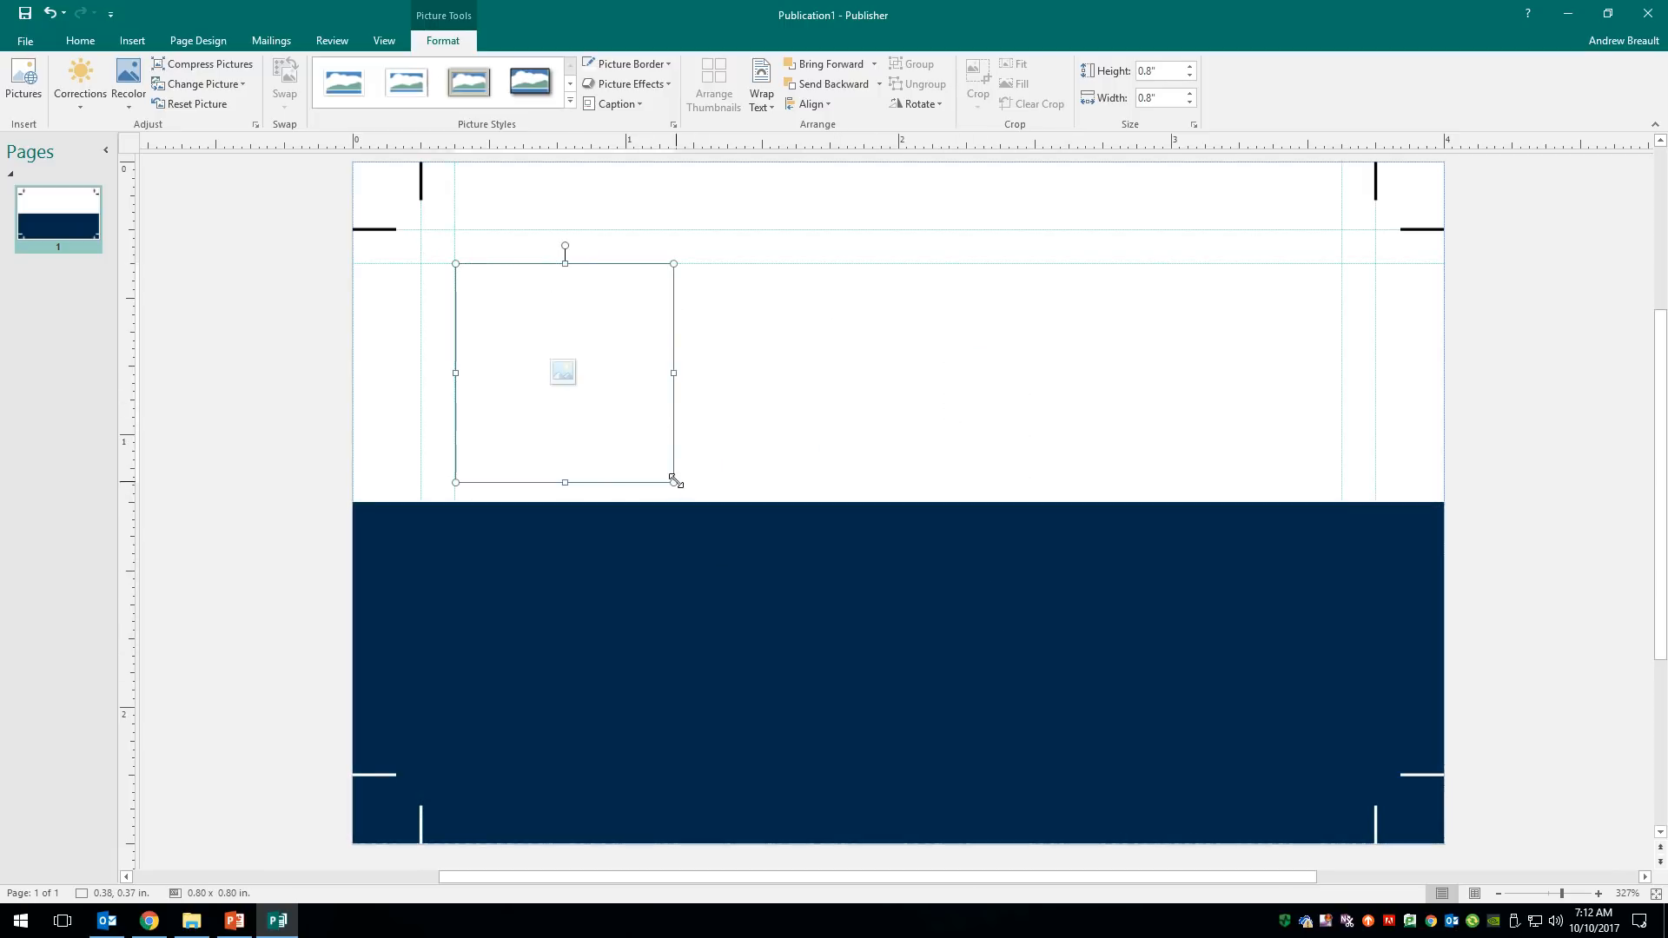
pyautogui.moveTo(673, 483); pyautogui.dragTo(654, 465)
pyautogui.click(847, 405)
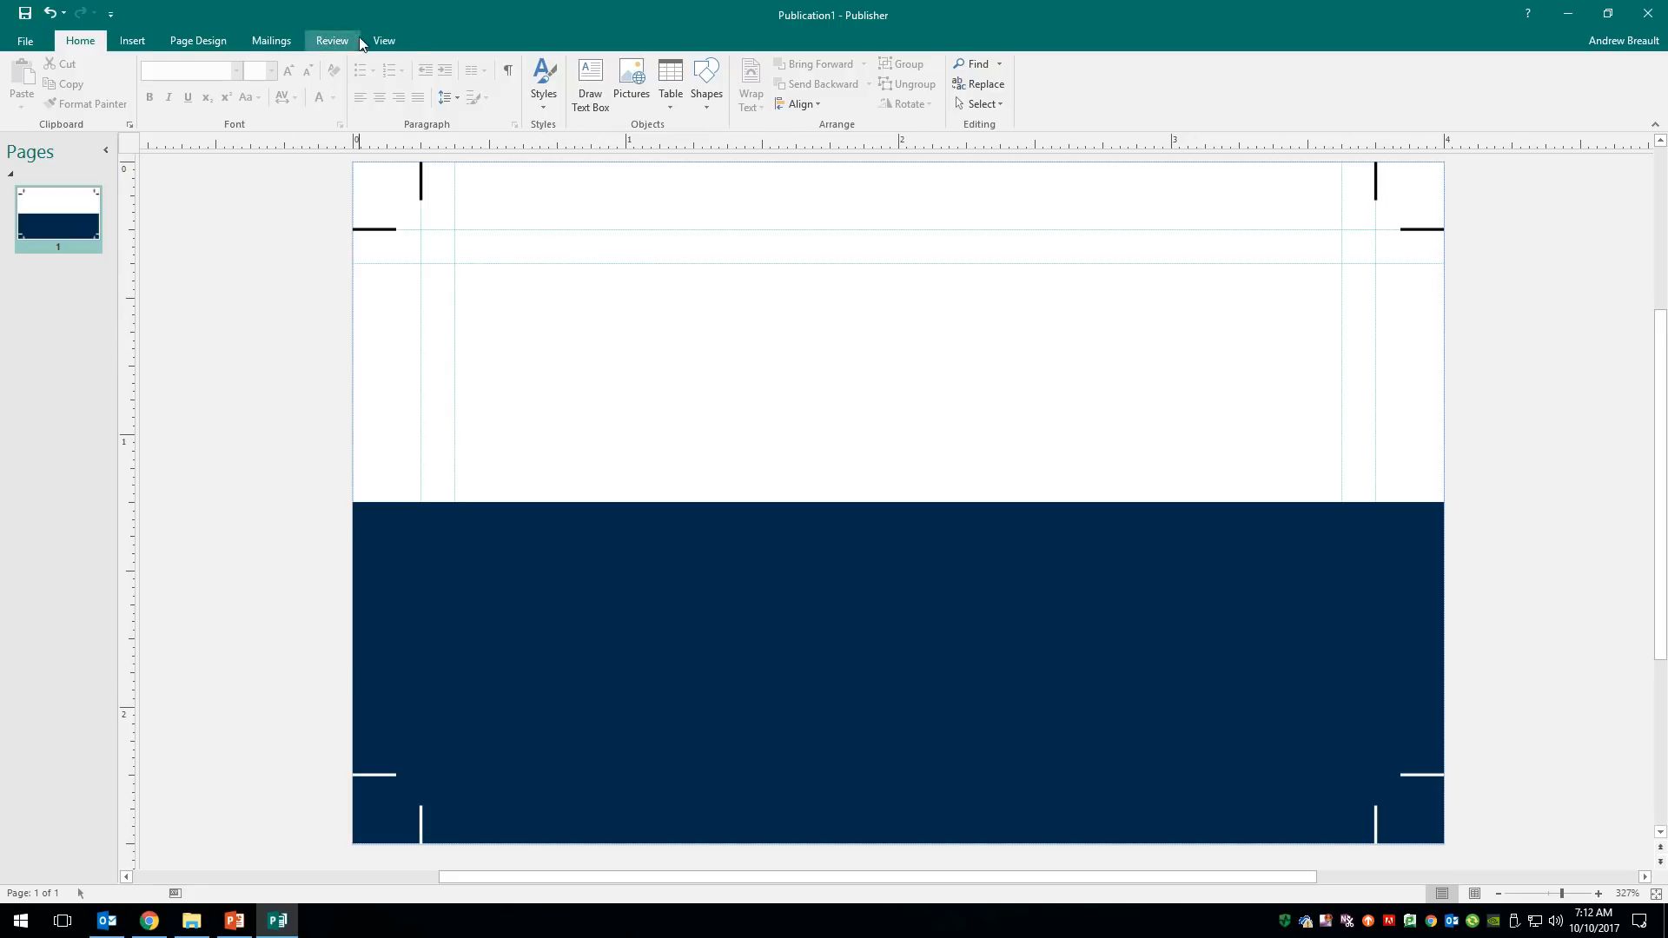
pyautogui.click(381, 42)
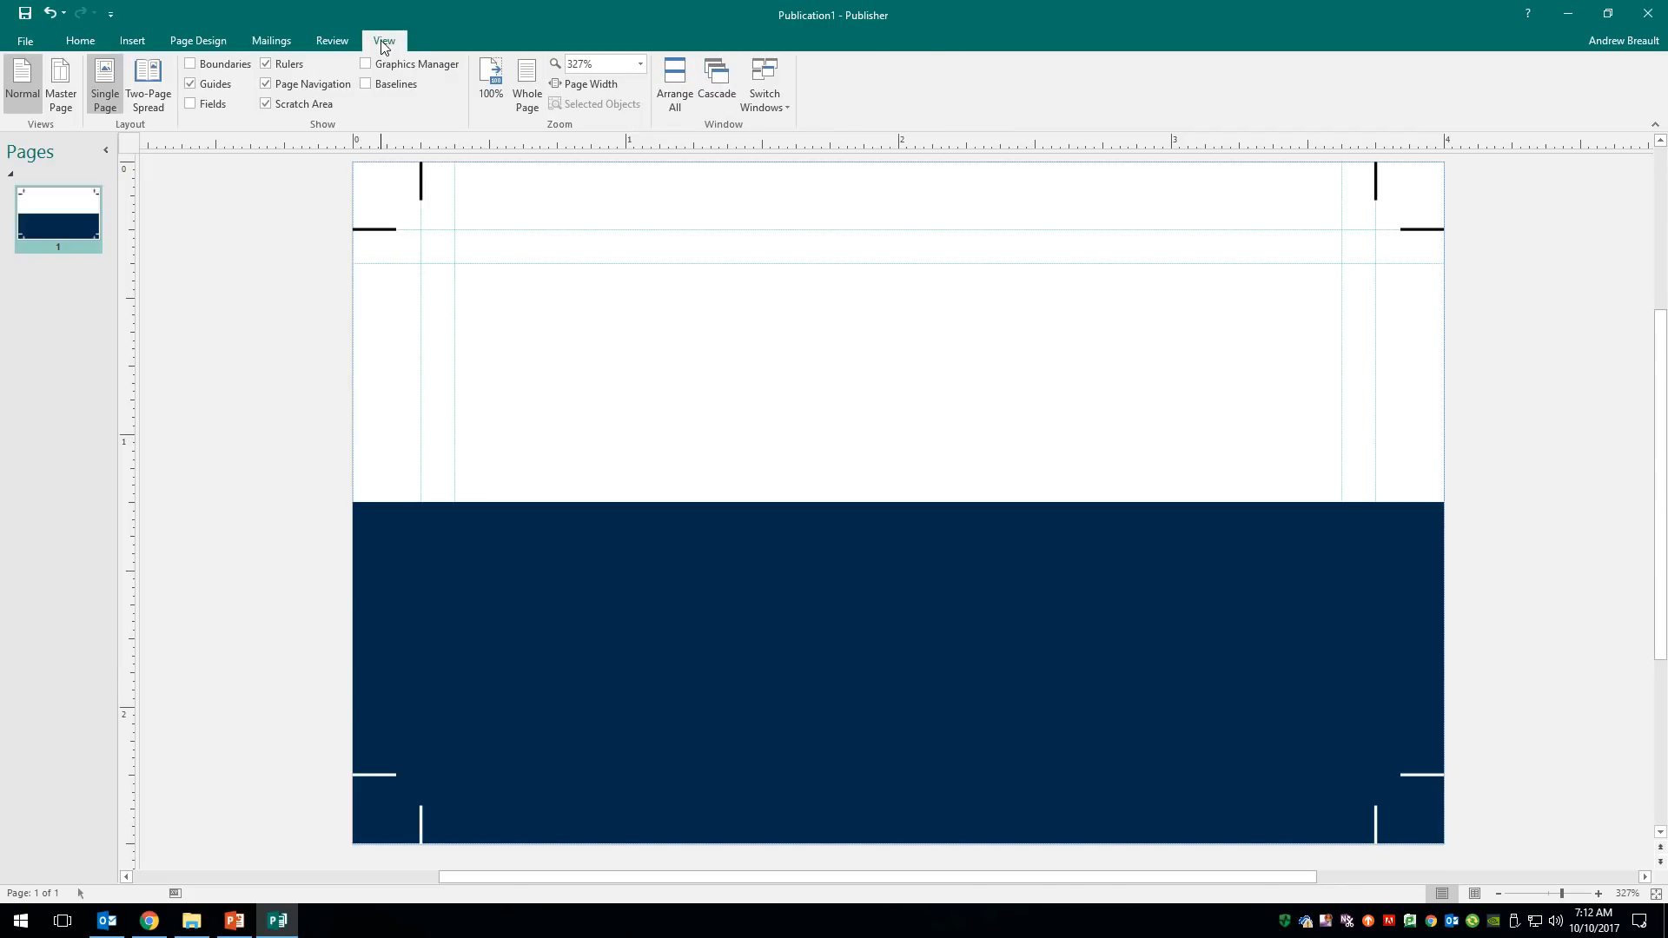
pyautogui.click(190, 63)
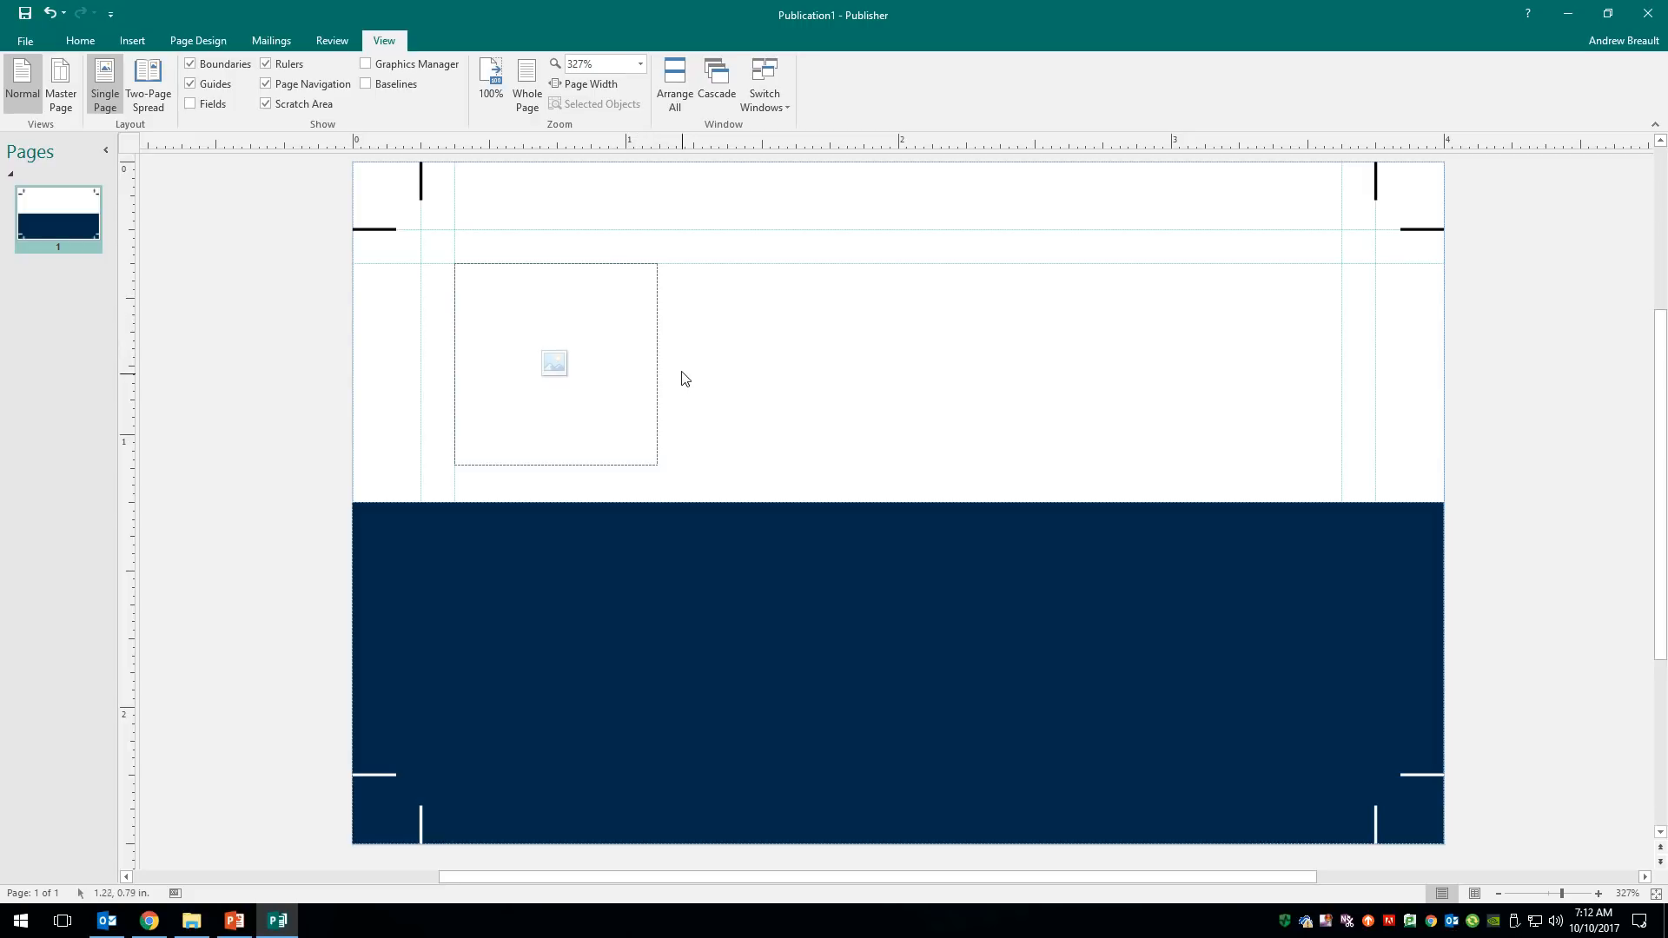
pyautogui.click(191, 66)
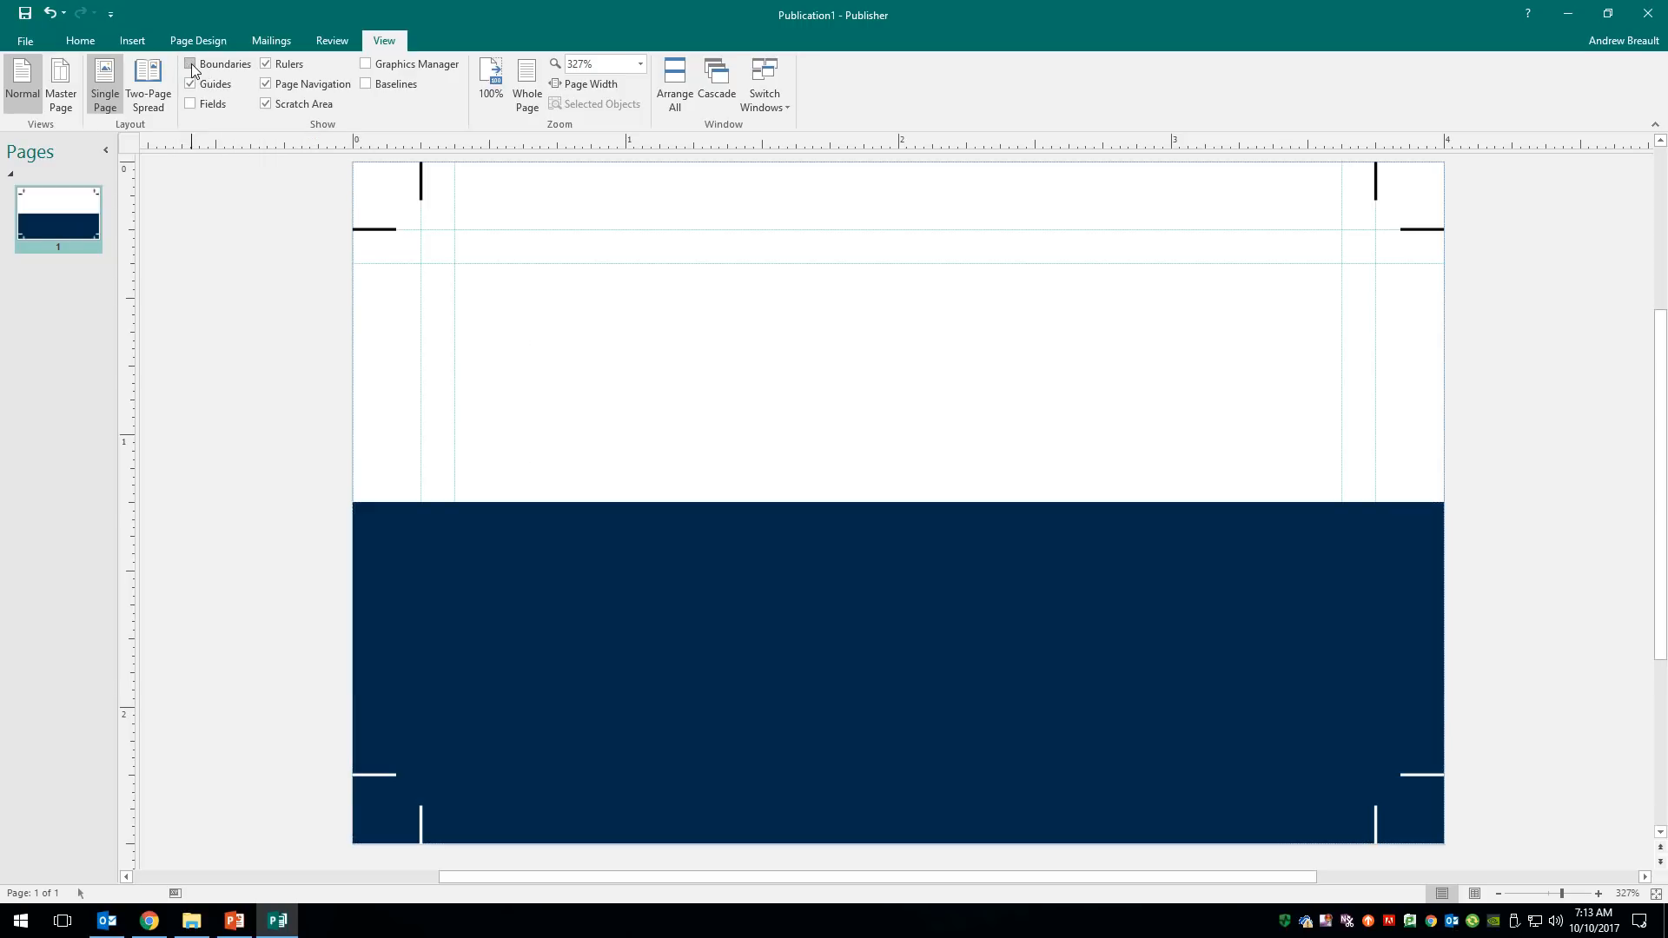
pyautogui.click(191, 65)
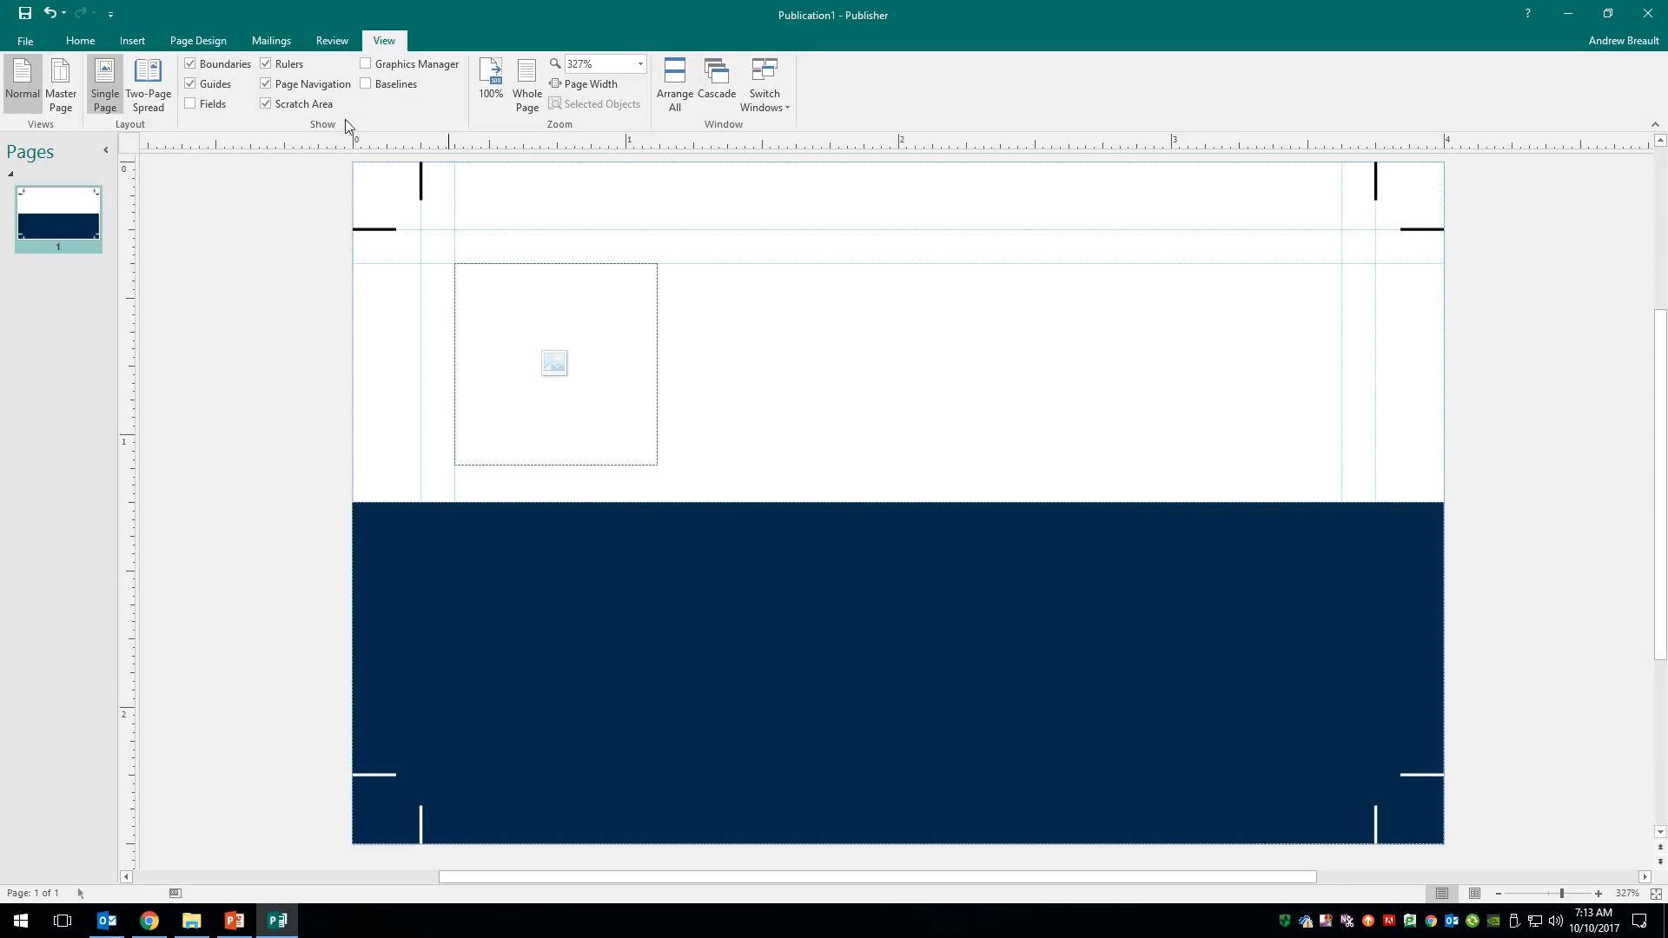
pyautogui.click(95, 47)
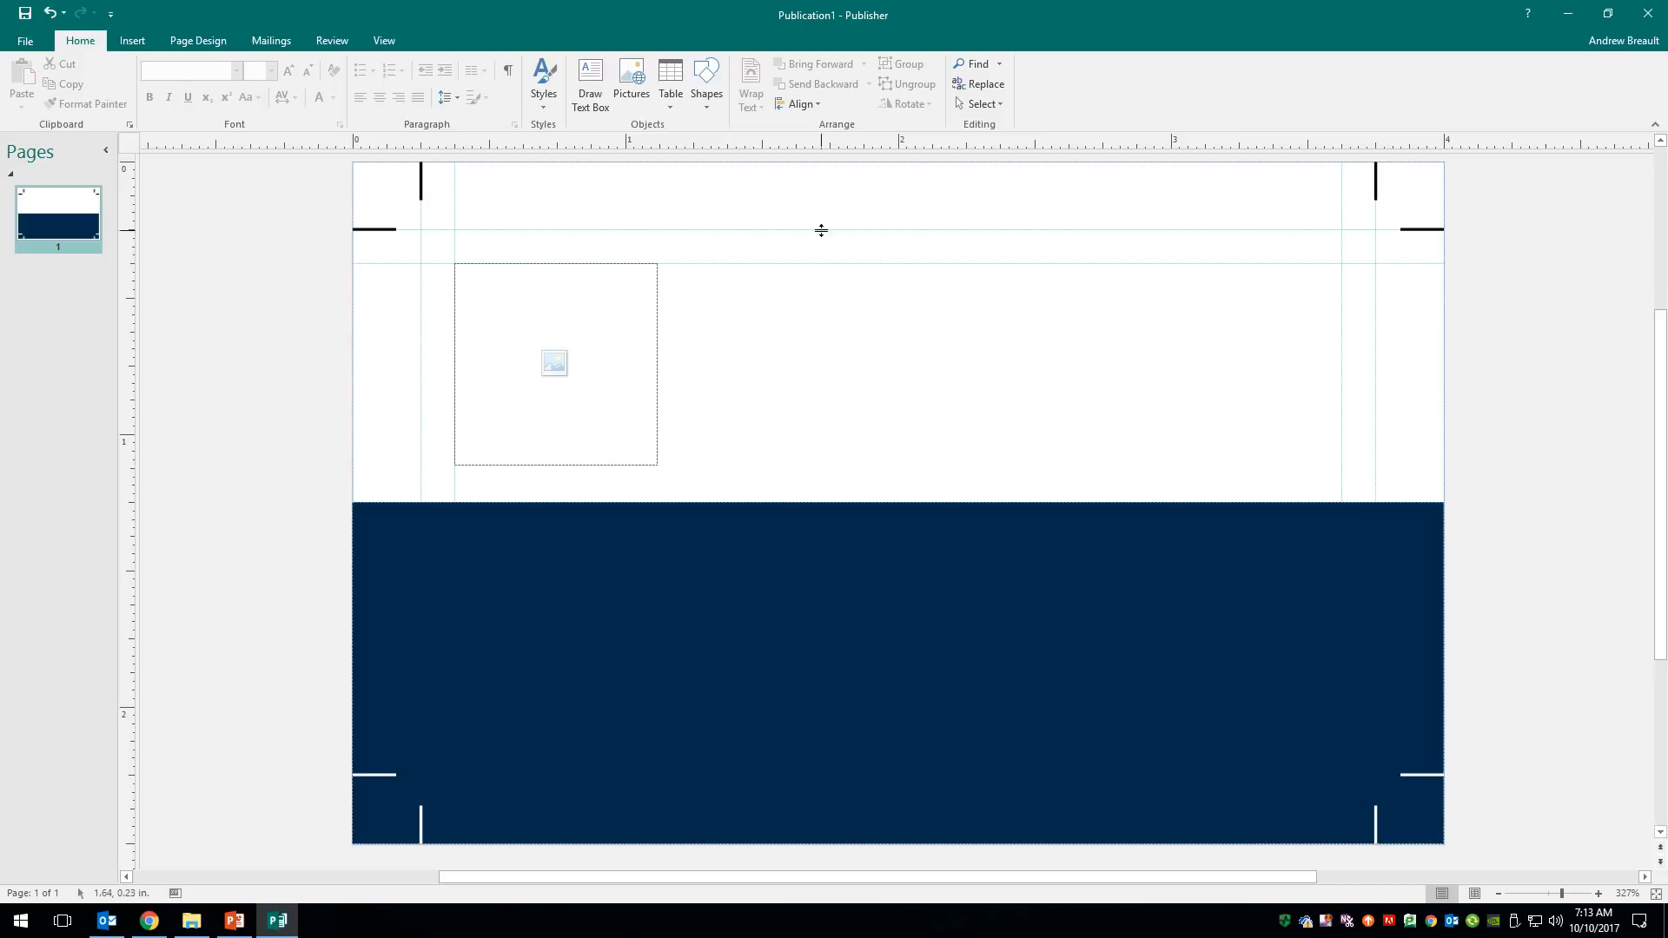
# - Draw a text box right of the picture frame holding the cardholder's name and title 'Mail & Print Associate'
pyautogui.click(592, 86)
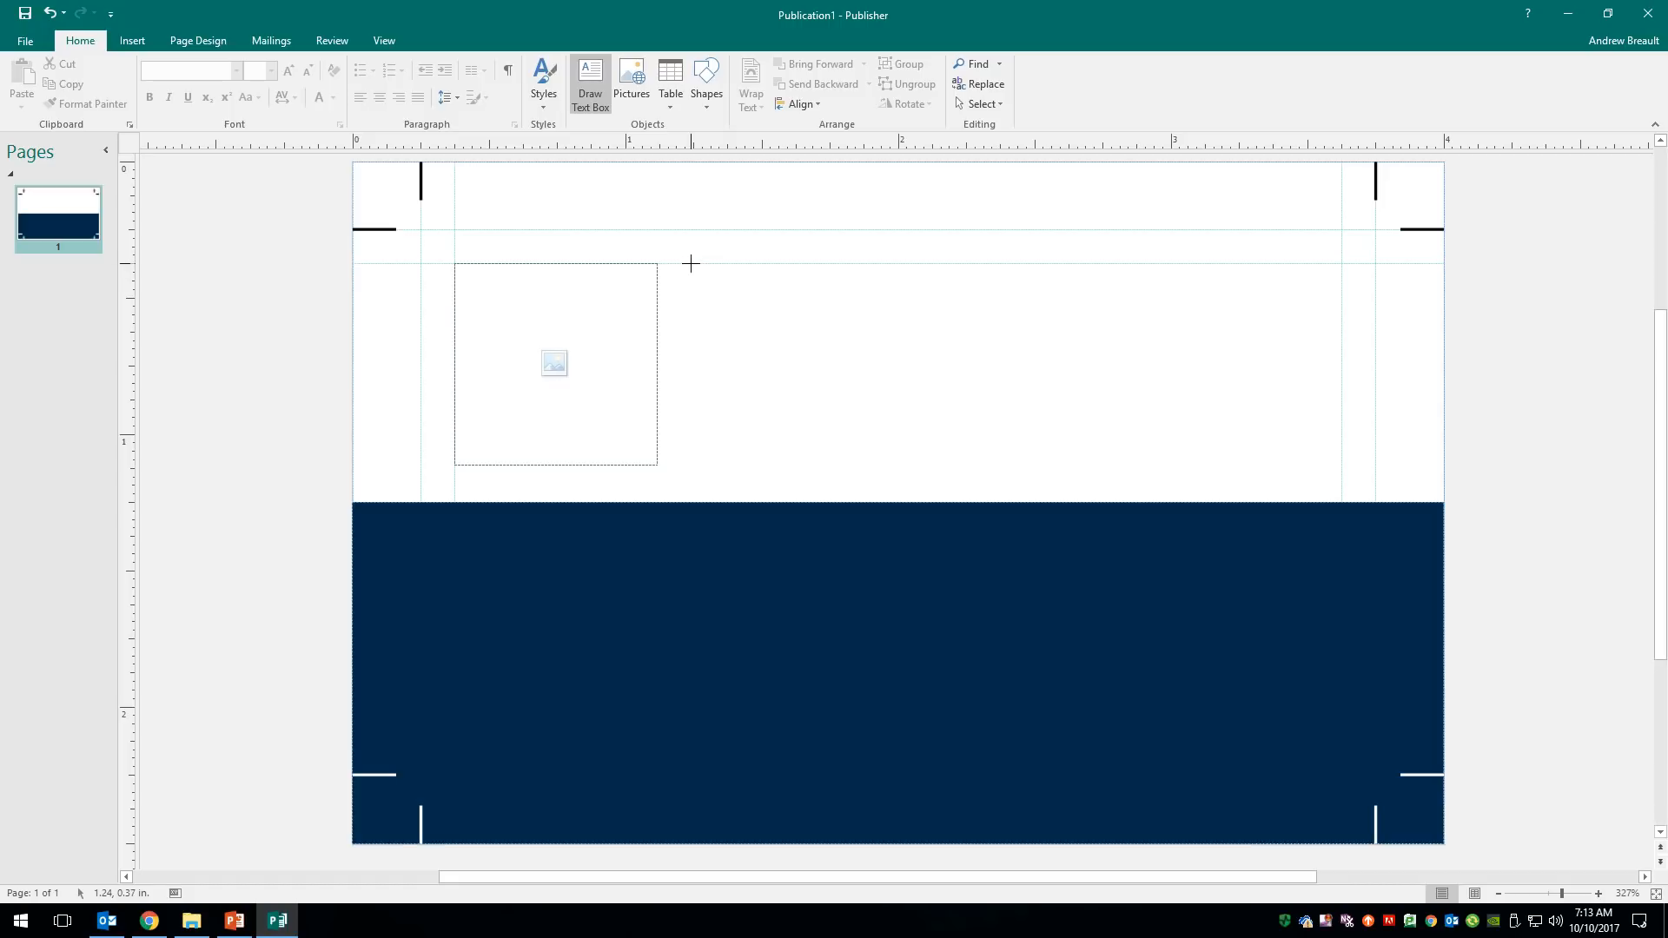
pyautogui.moveTo(691, 263)
pyautogui.mouseDown()
pyautogui.moveTo(708, 347)
pyautogui.moveTo(748, 415)
pyautogui.moveTo(860, 472)
pyautogui.moveTo(1342, 466)
pyautogui.mouseUp()
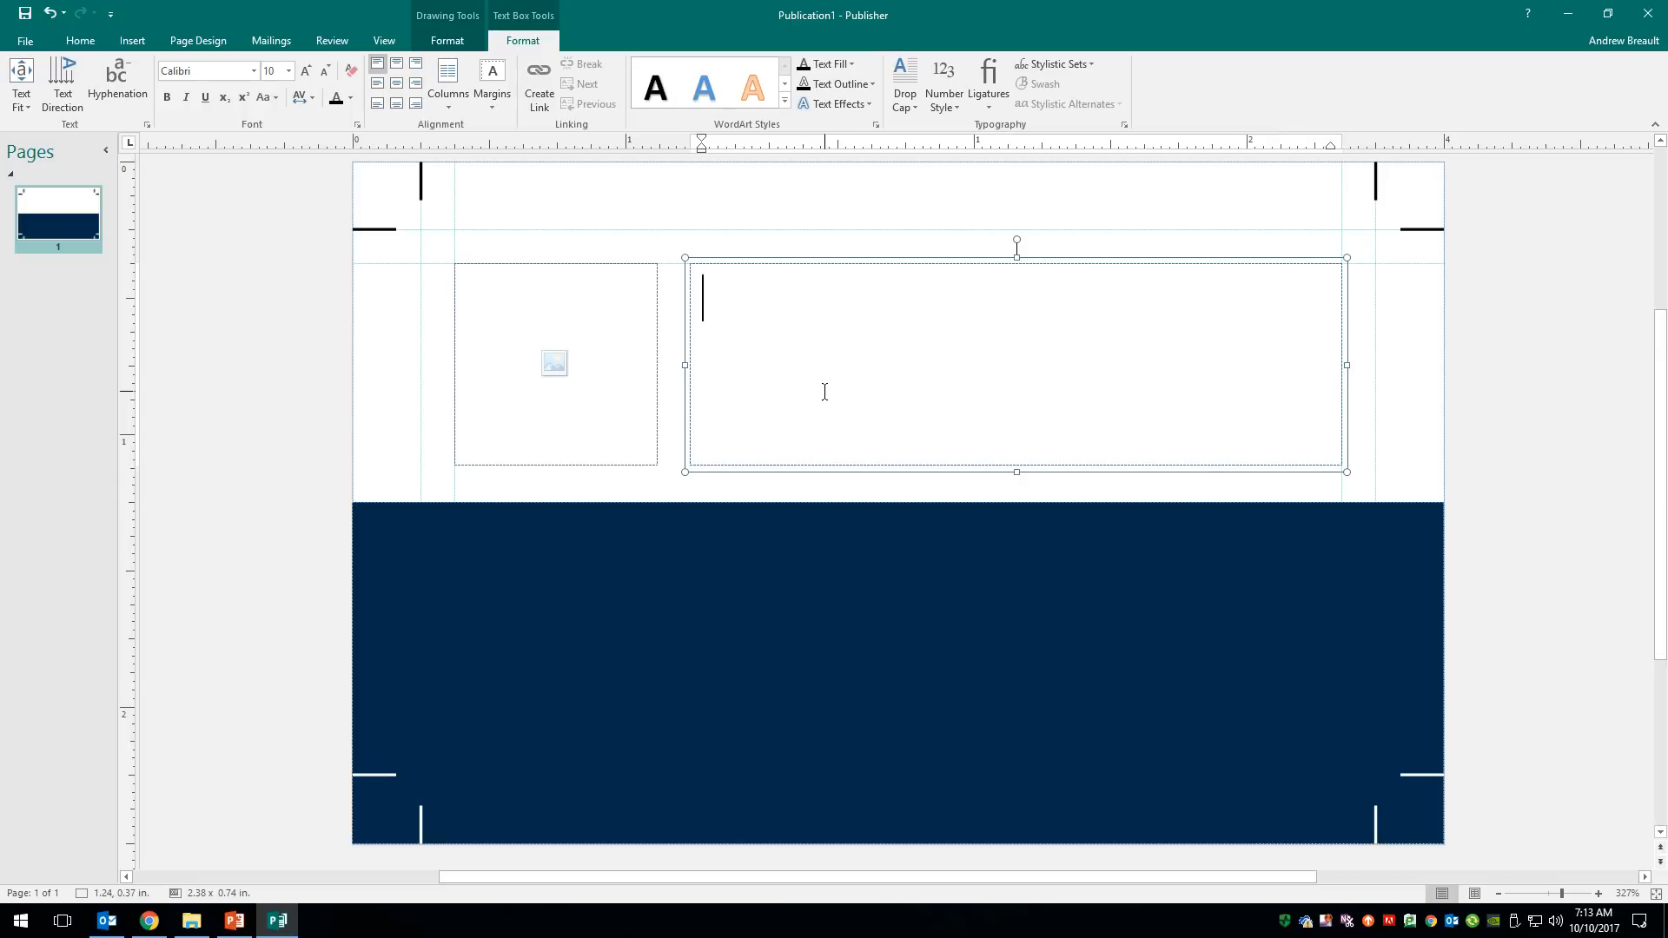
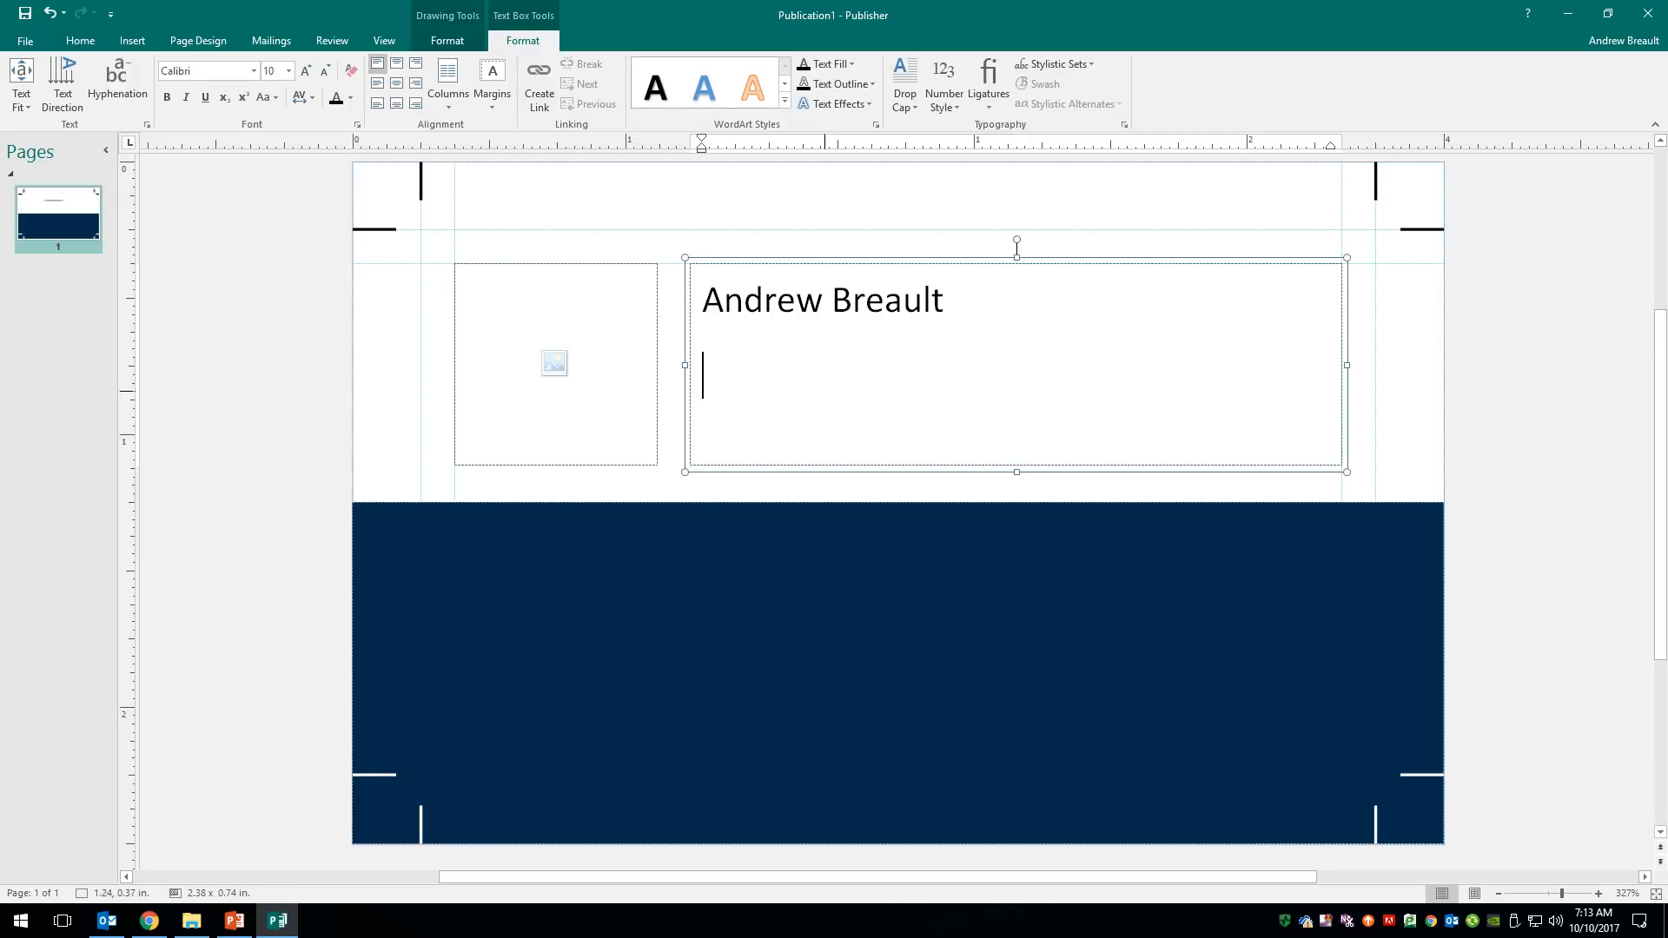
pyautogui.write('il')
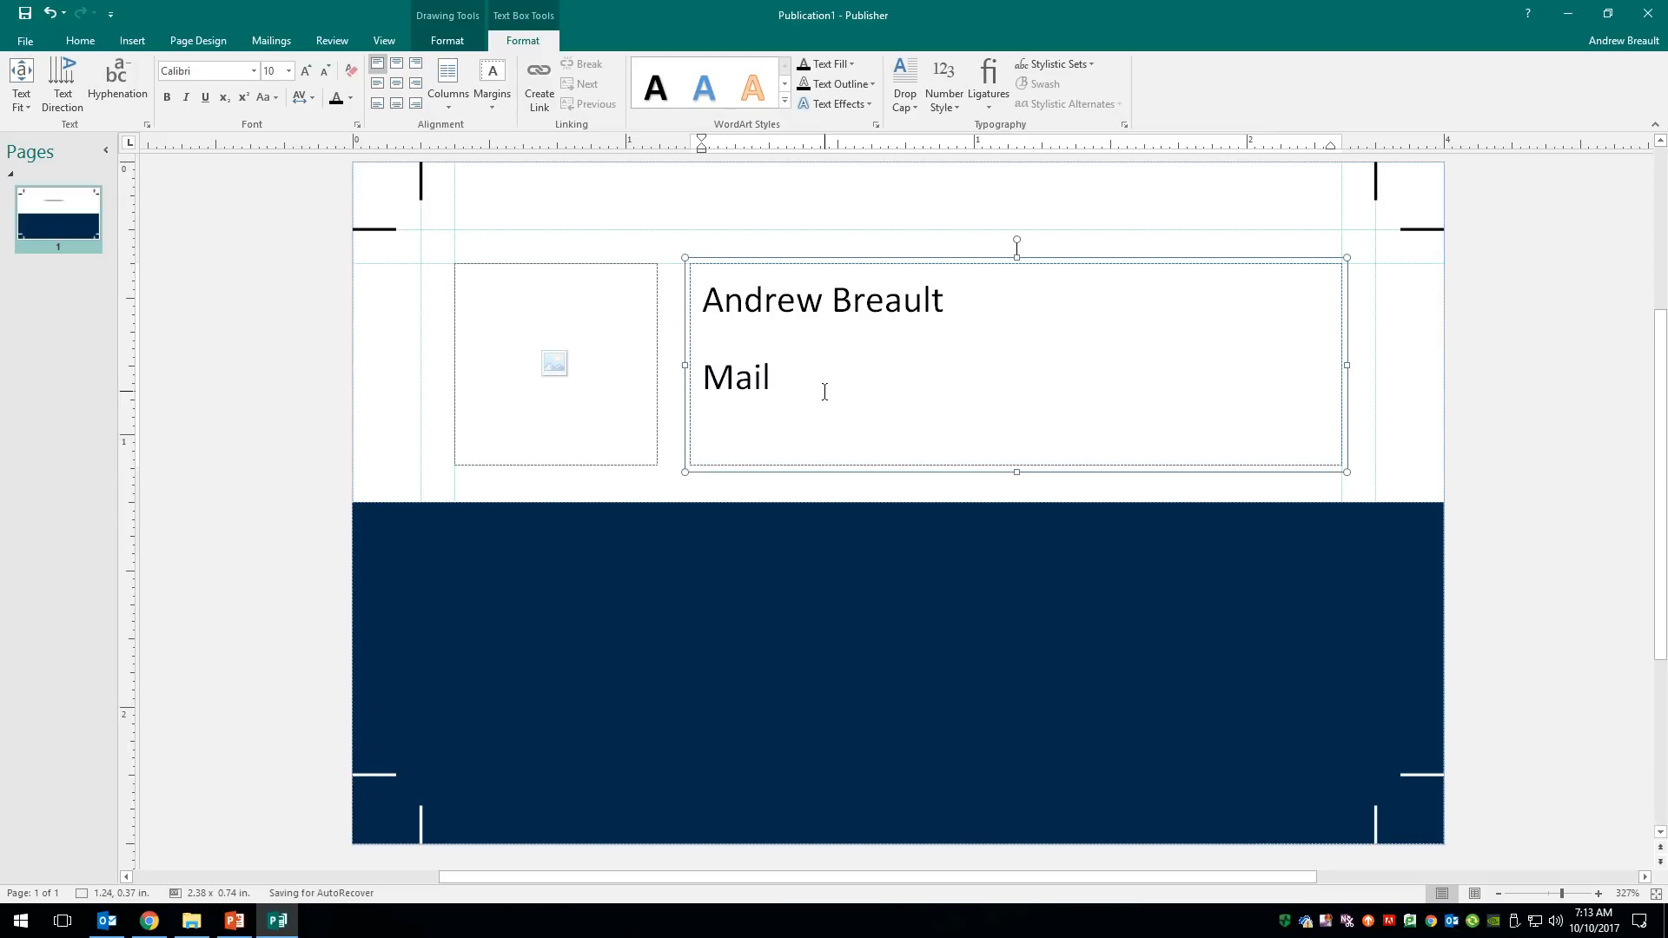
pyautogui.write(' & Print As')
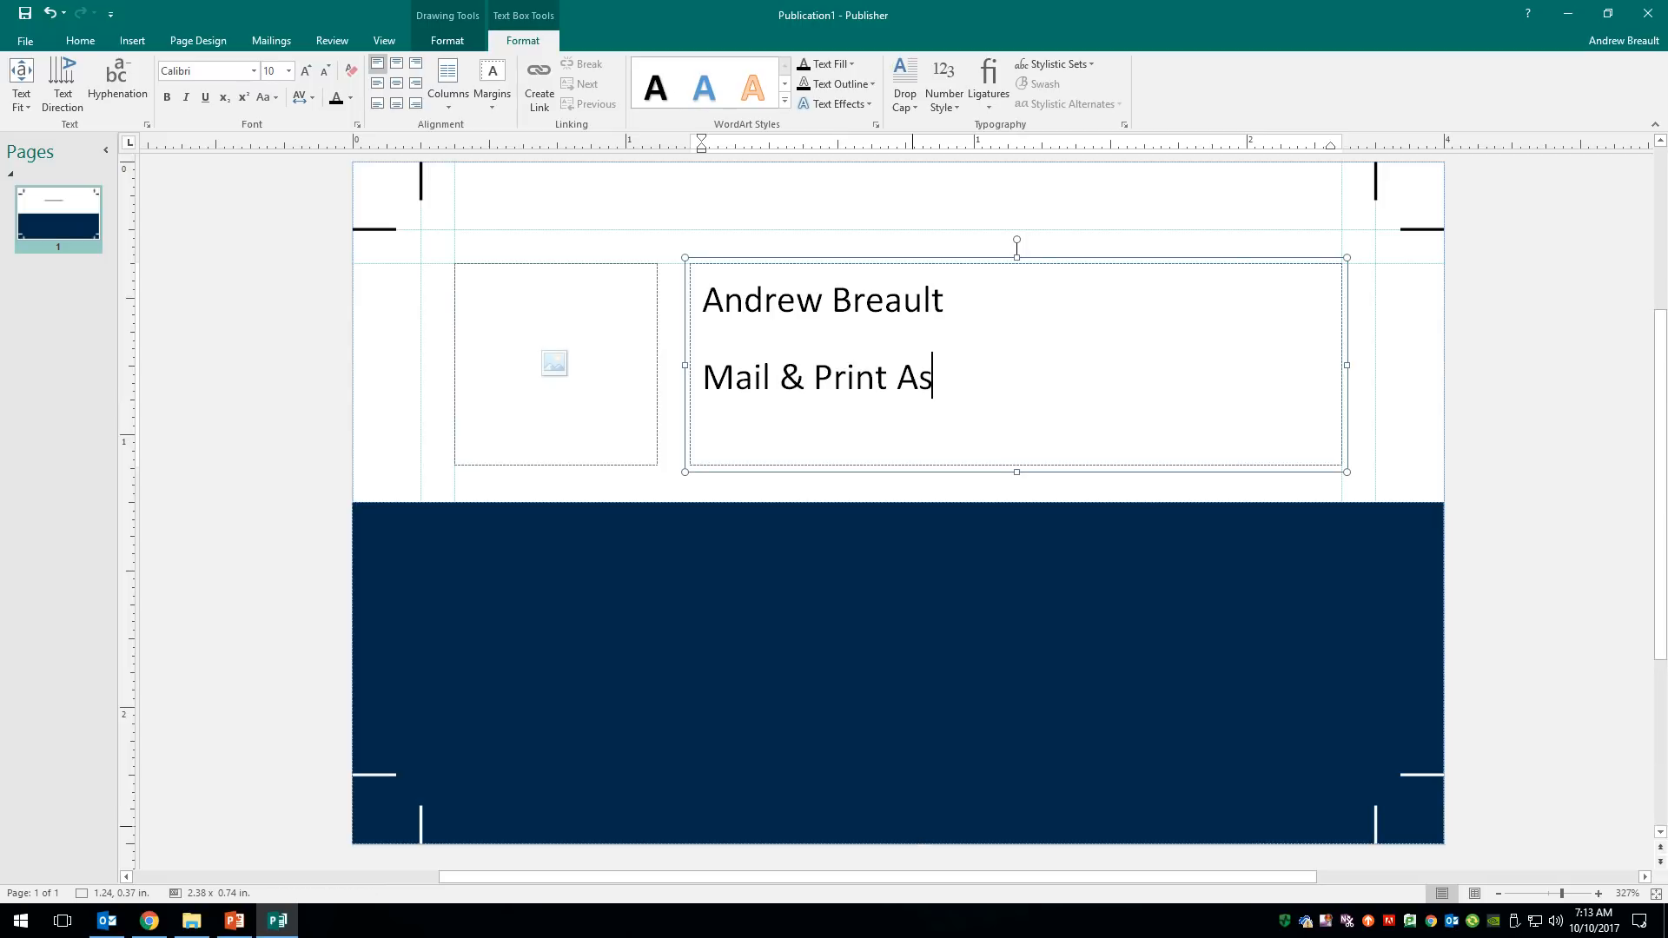
pyautogui.write('sociate')
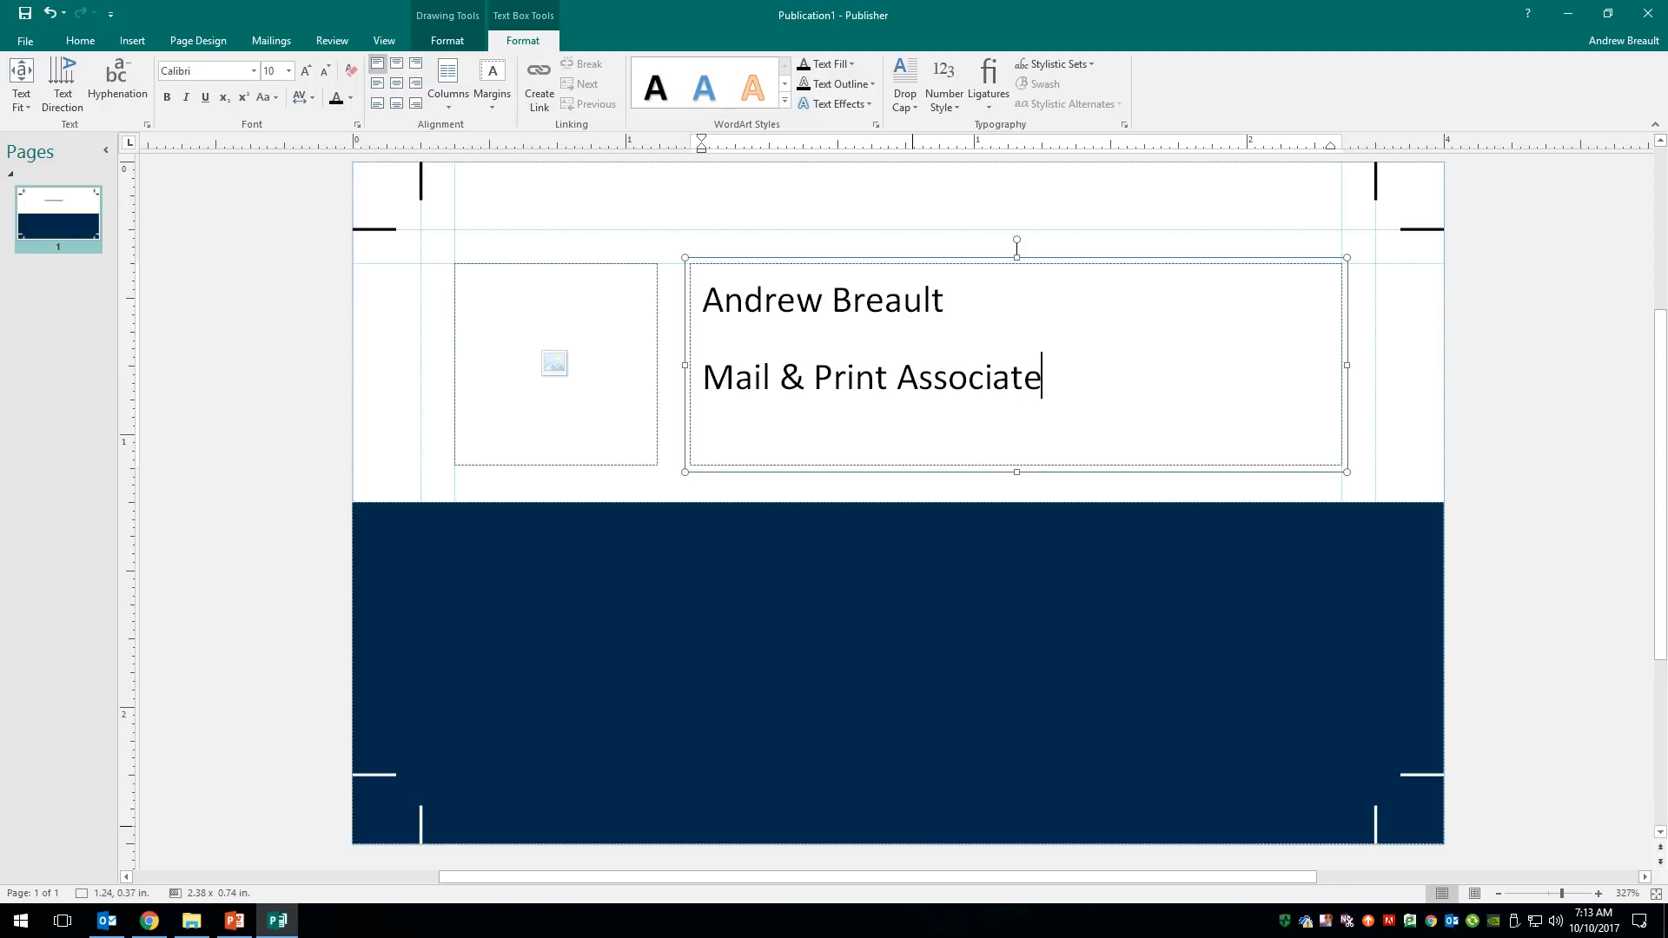
pyautogui.press('Return')
pyautogui.hotkey('ctrl', 'a')
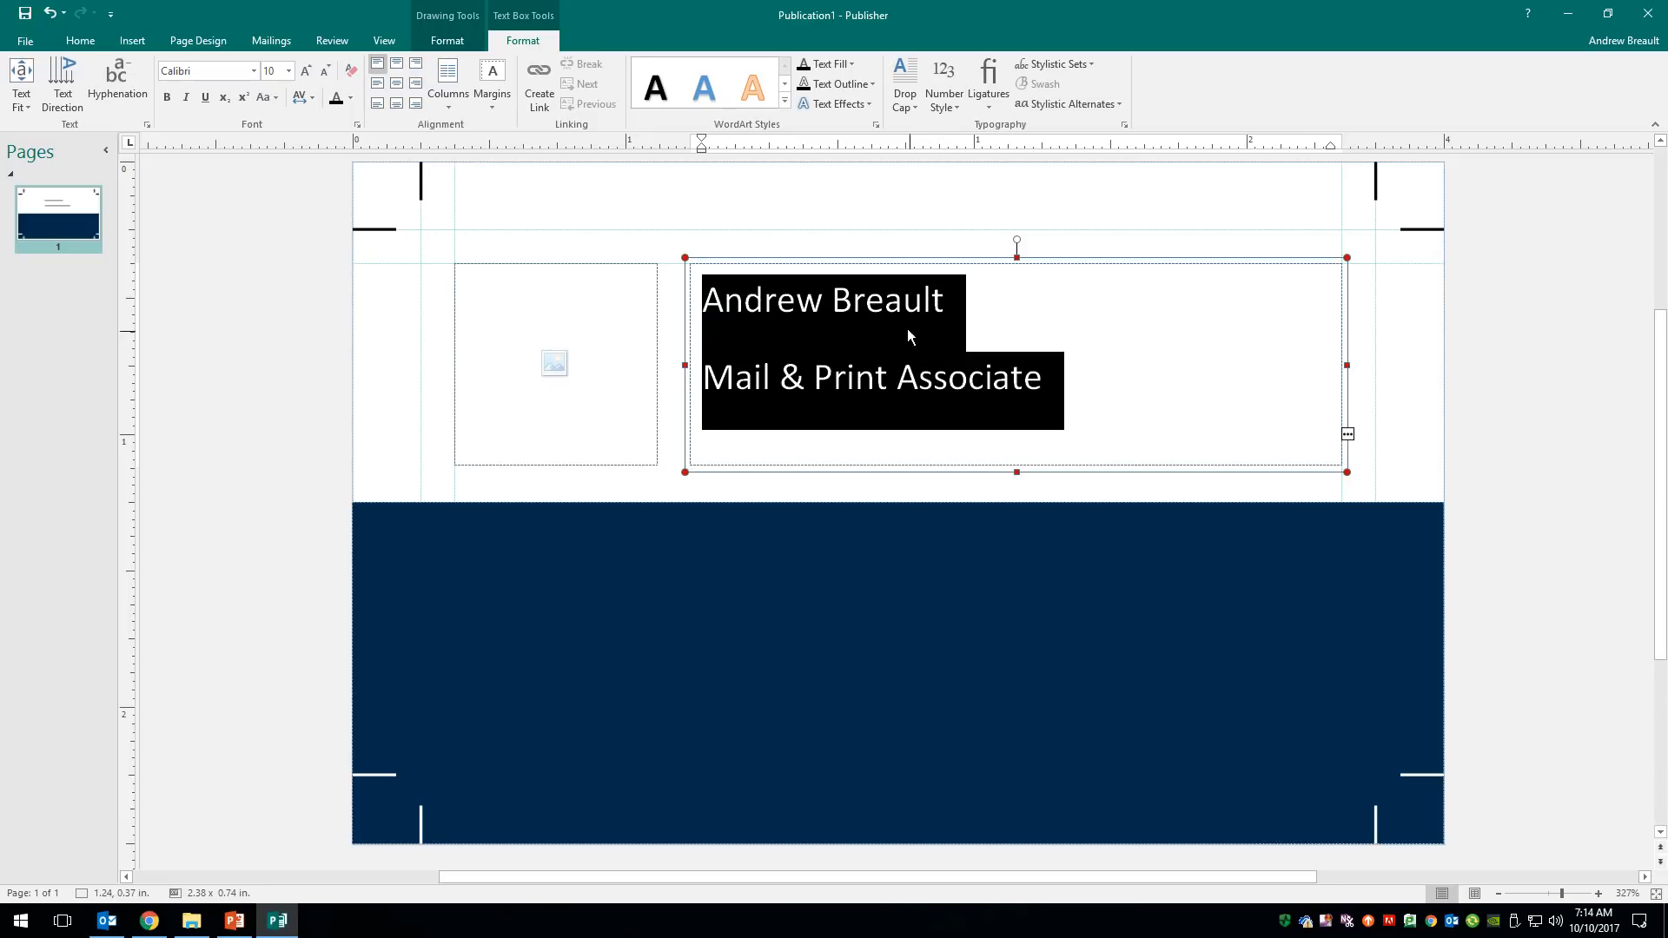
# - In the Paragraph dialog, set spacing after paragraphs to 0pt and line spacing to 1sp
pyautogui.click(79, 41)
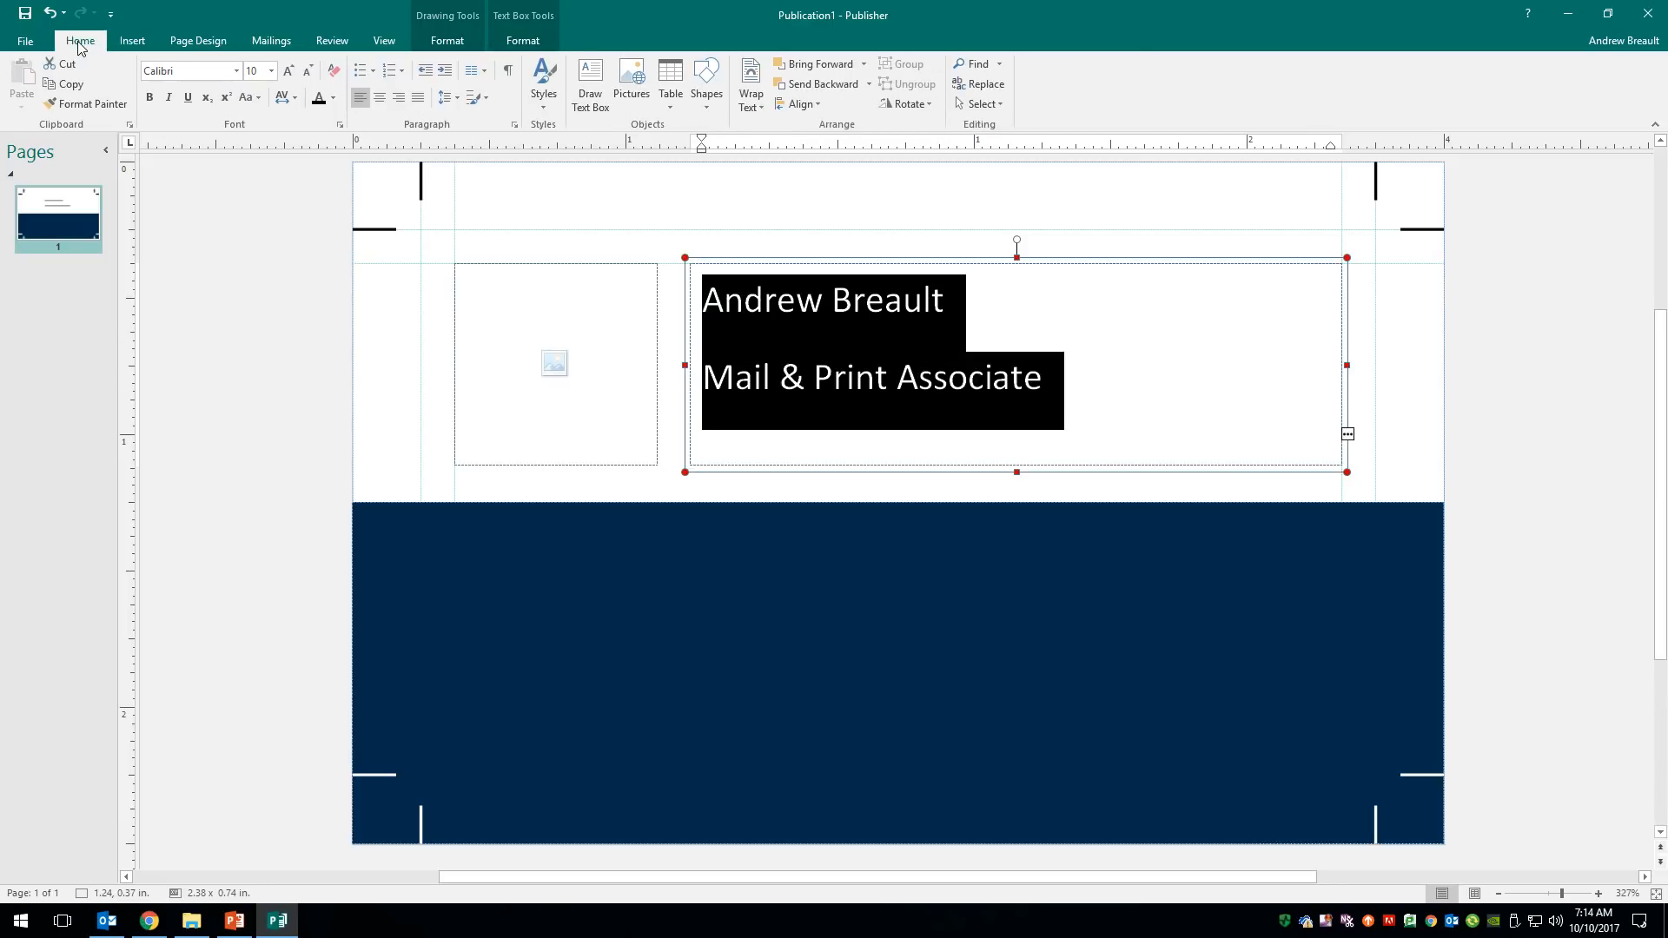
pyautogui.click(514, 125)
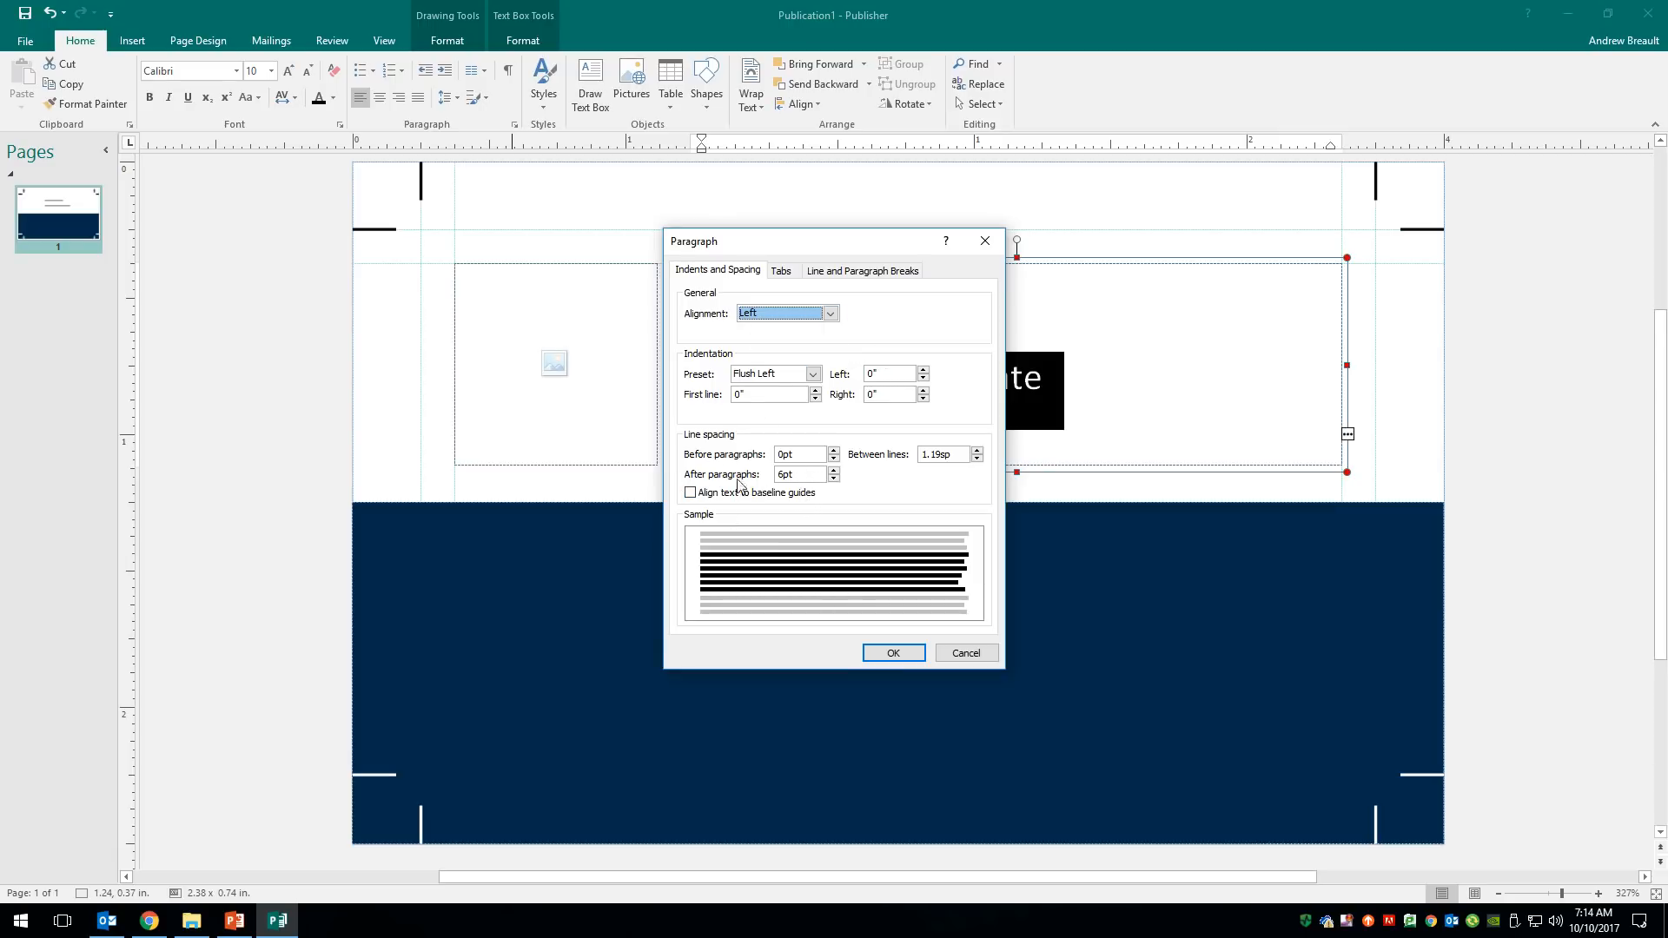
pyautogui.doubleClick(808, 475)
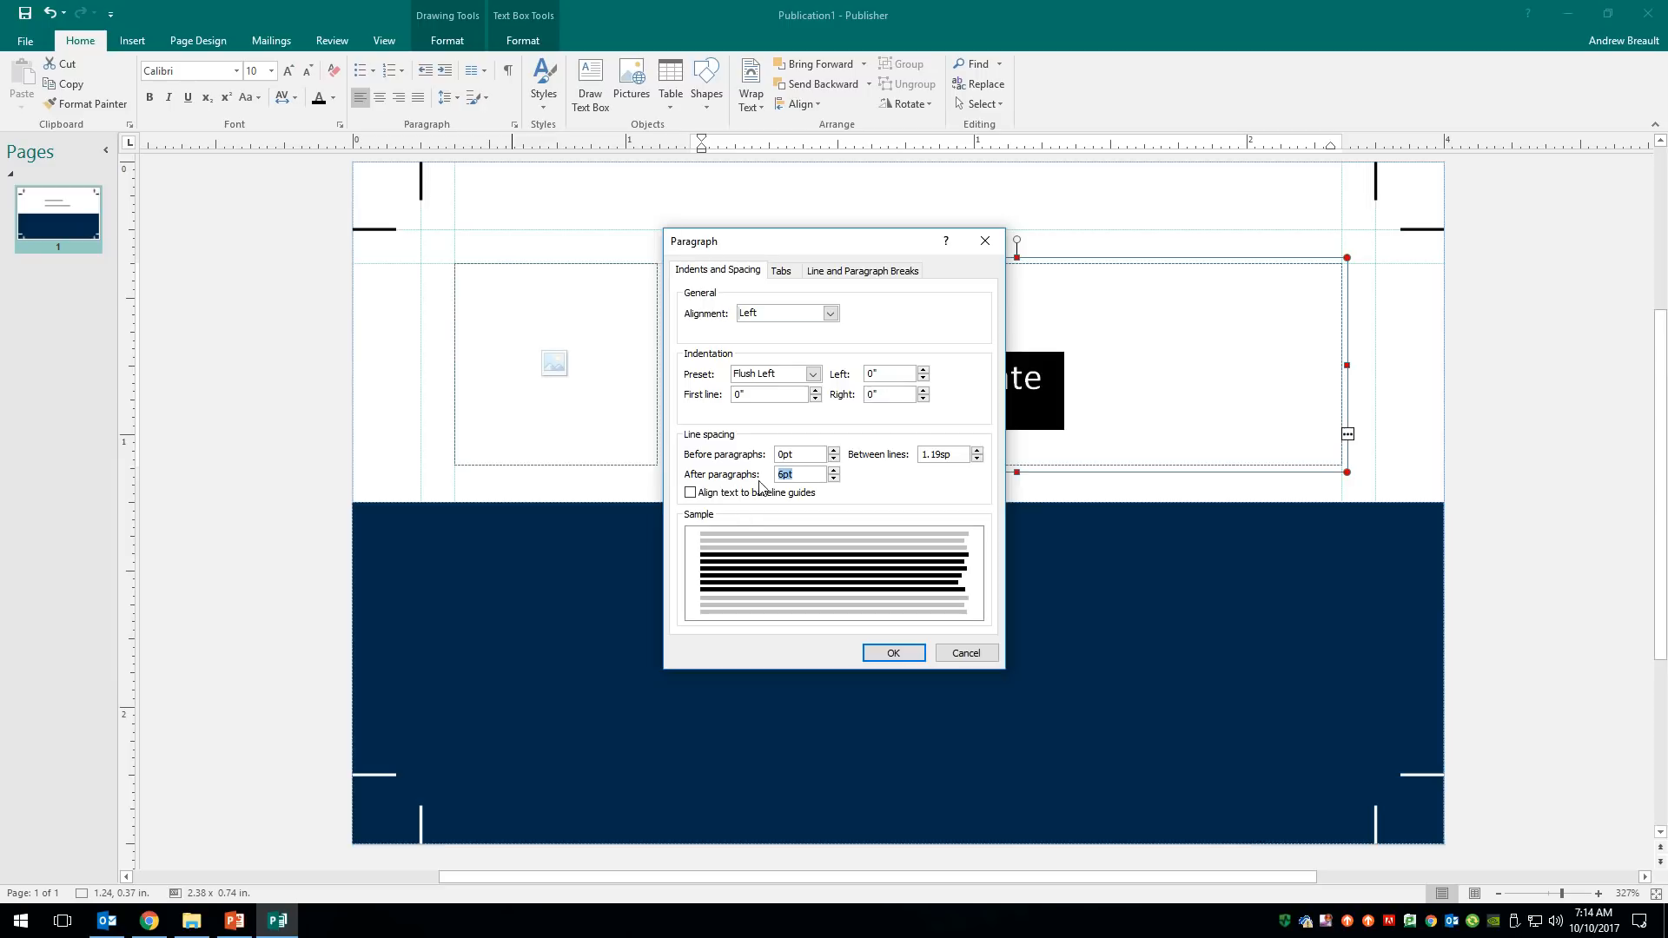
pyautogui.write('0')
pyautogui.moveTo(957, 455); pyautogui.dragTo(907, 455)
pyautogui.write('1')
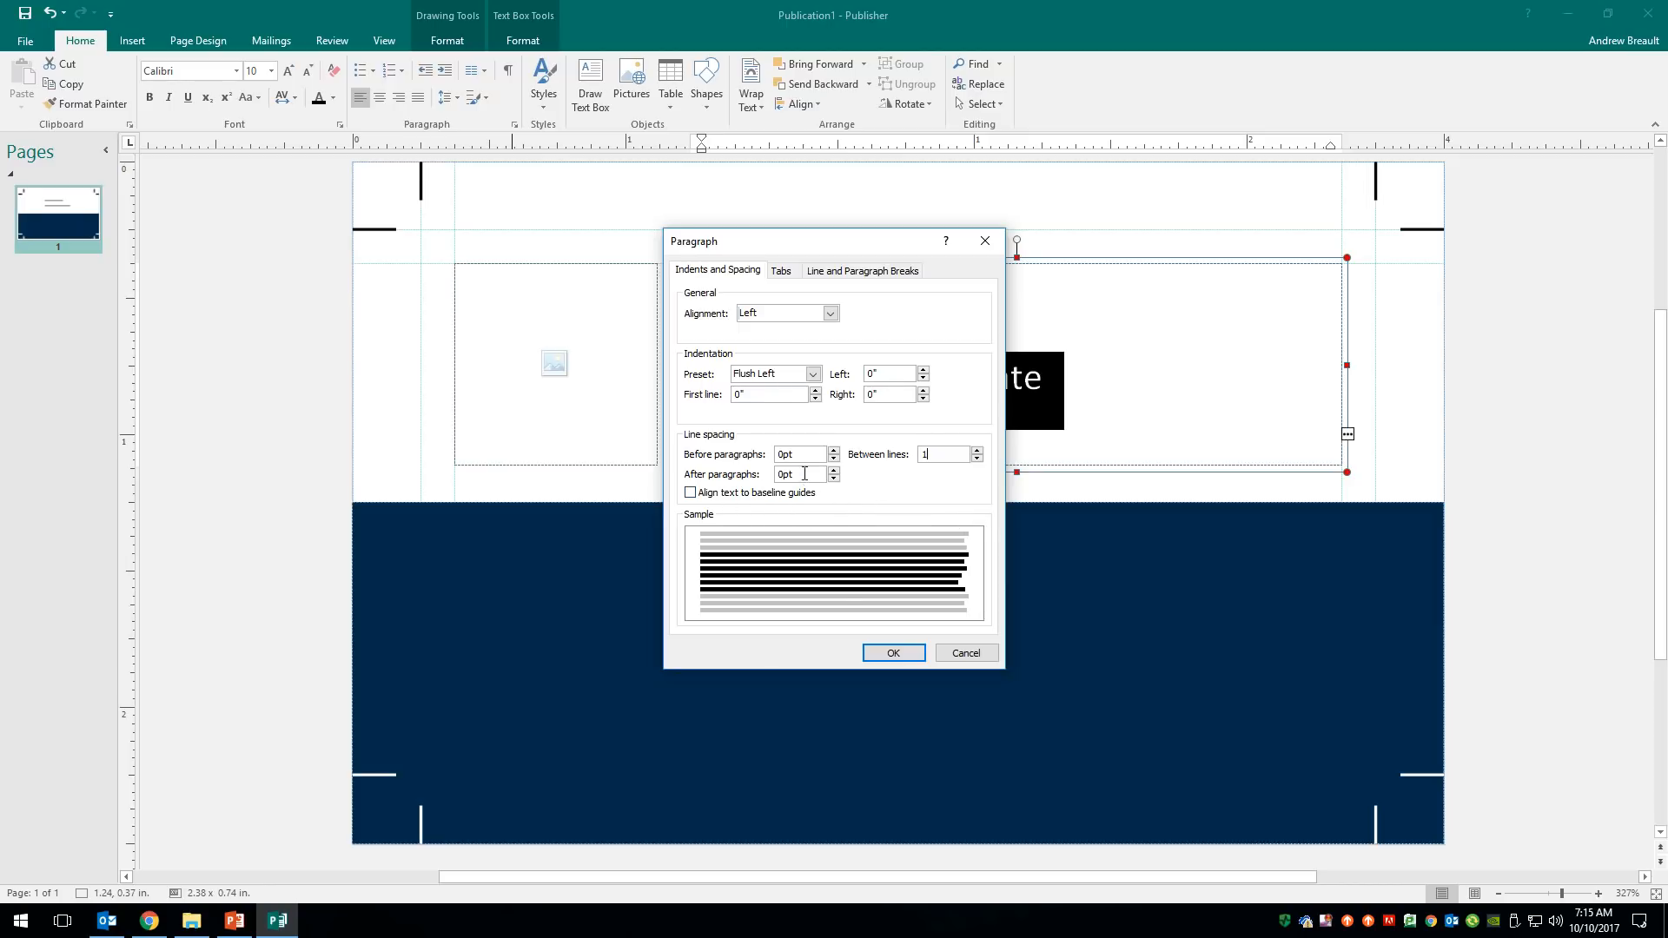
# - Apply the paragraph spacing and correct 'Unversity' and 'Evenagel' to 'University' and 'Evangel'
pyautogui.click(896, 656)
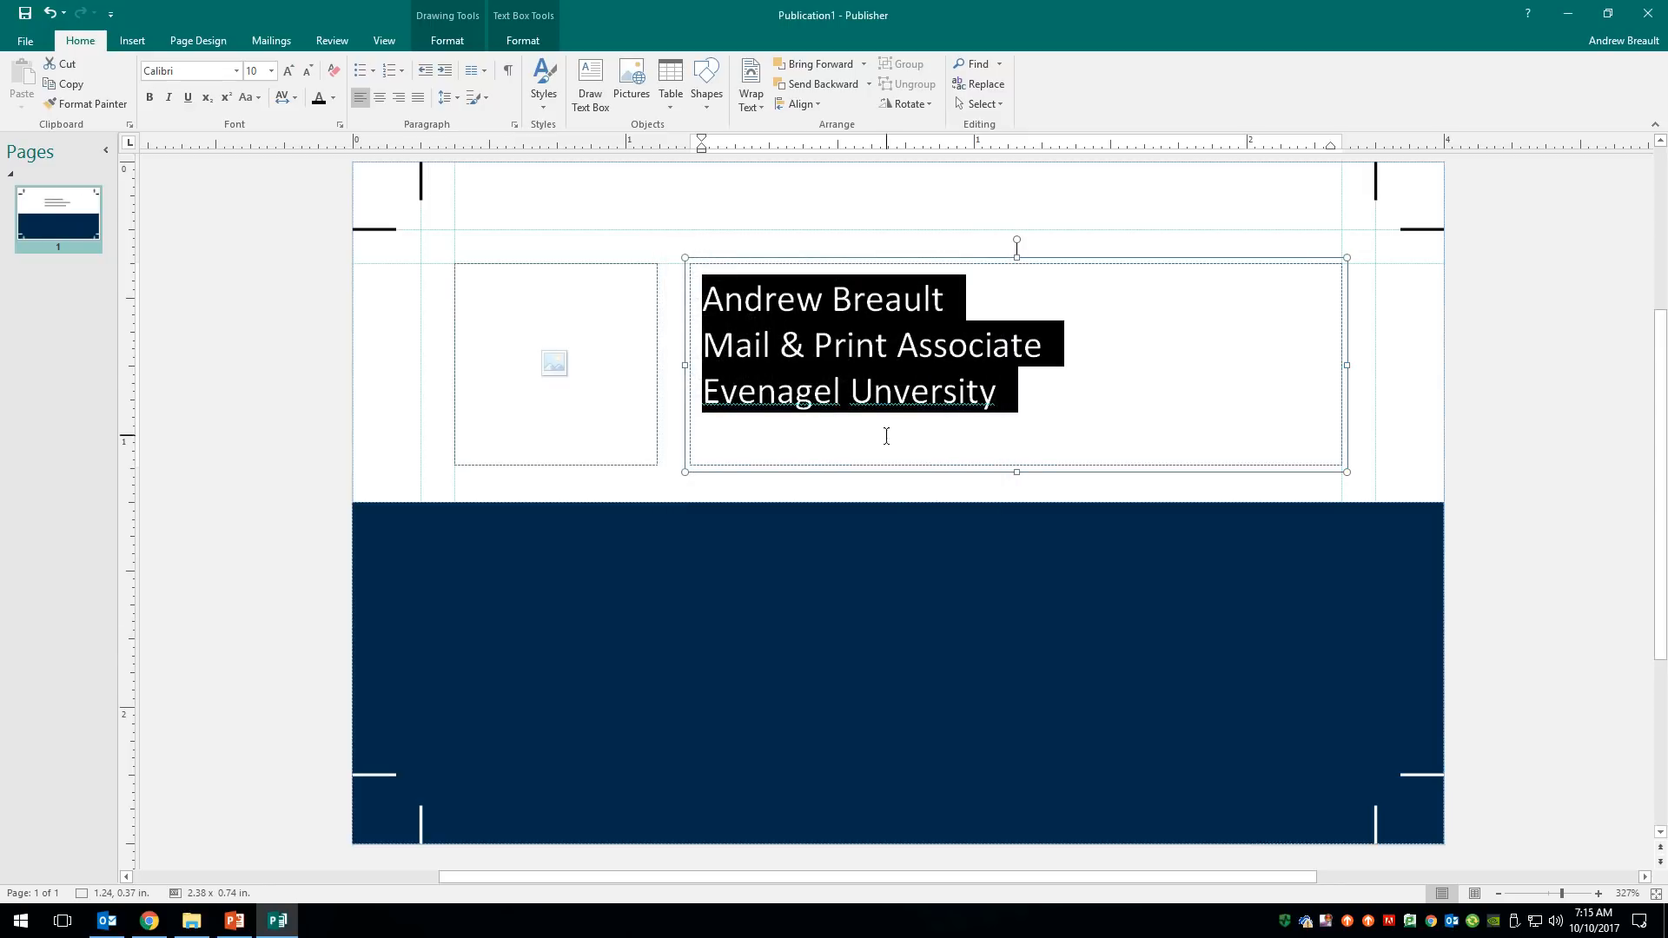
pyautogui.click(944, 300)
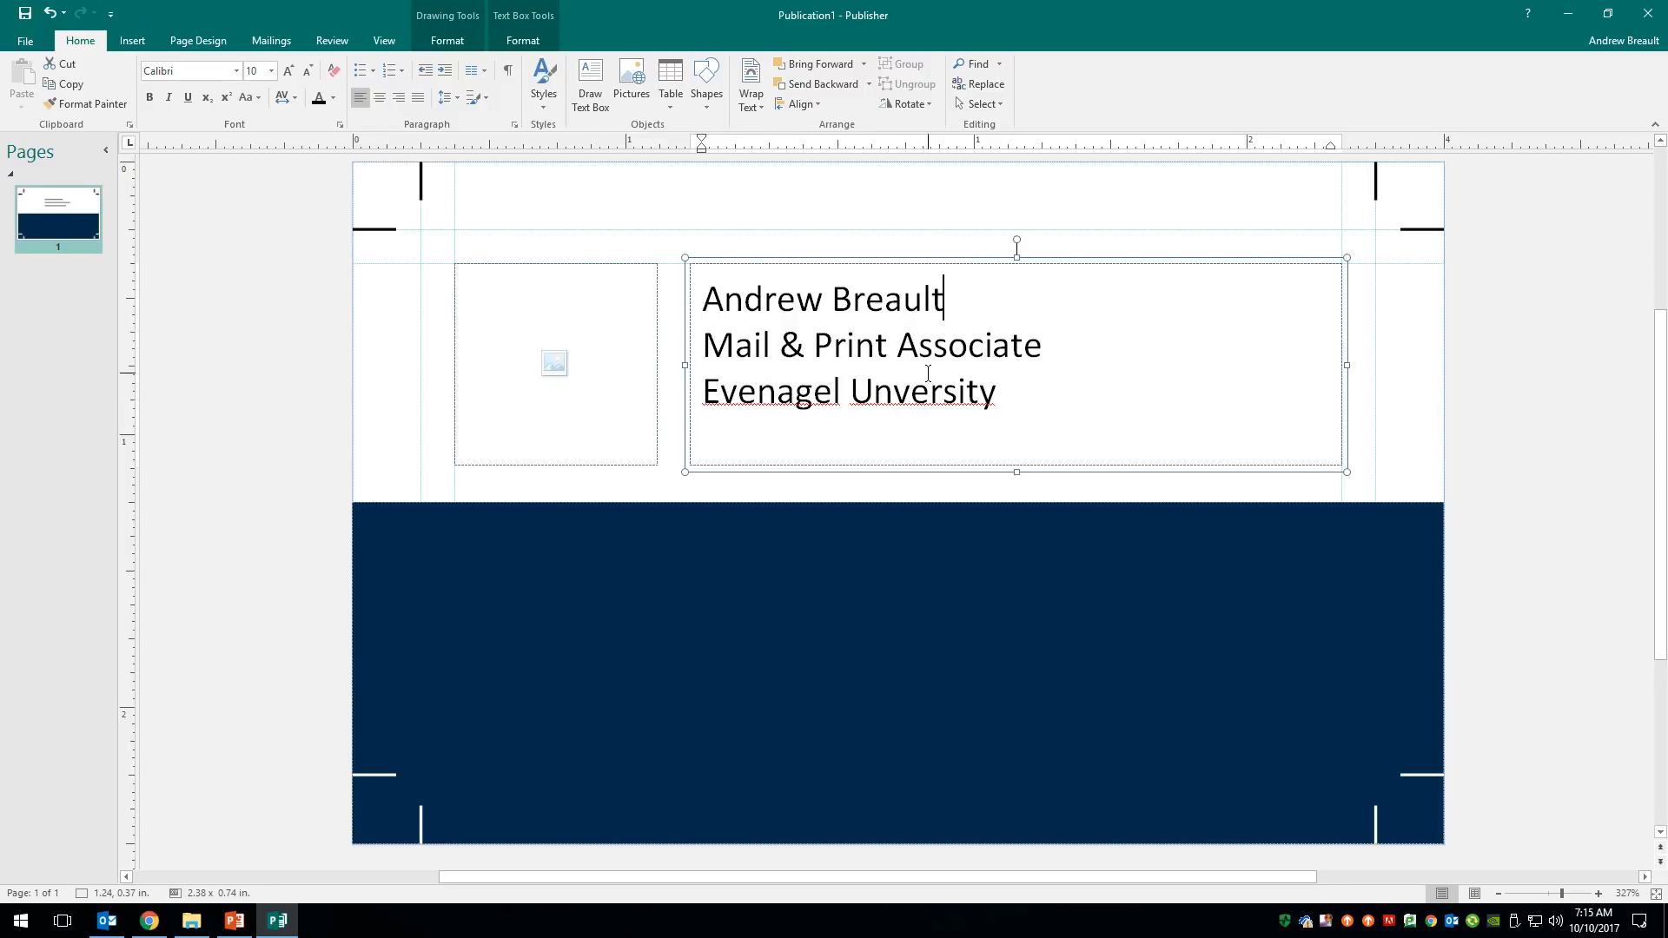
pyautogui.rightClick(904, 388)
pyautogui.click(917, 405)
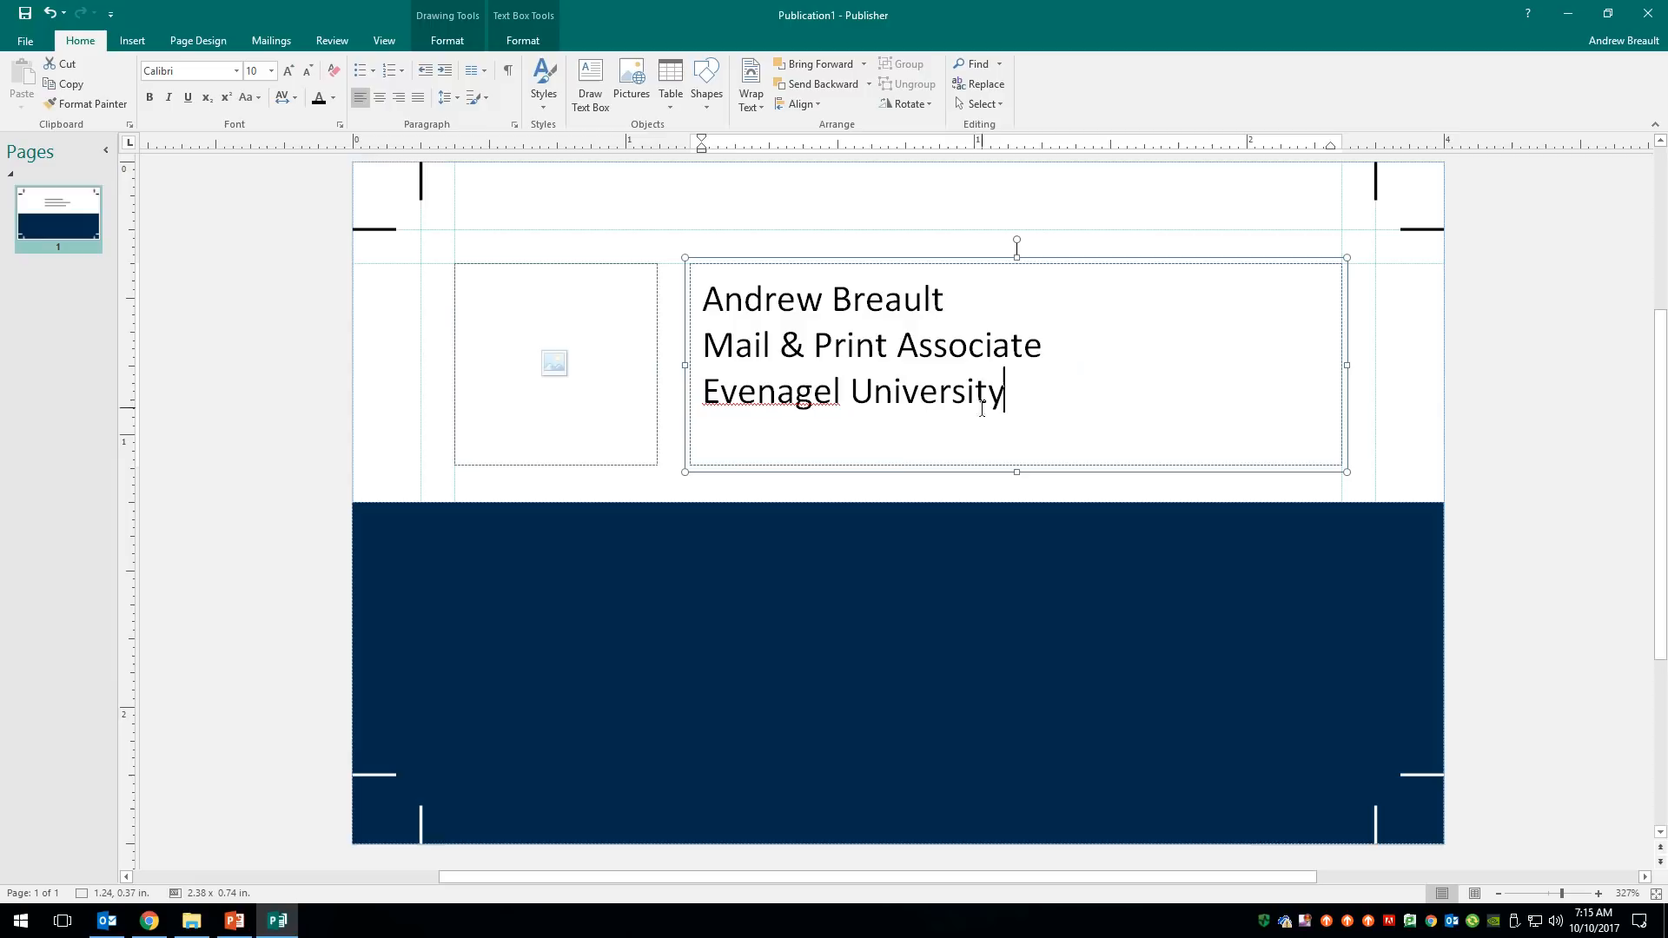
pyautogui.rightClick(785, 388)
pyautogui.click(829, 414)
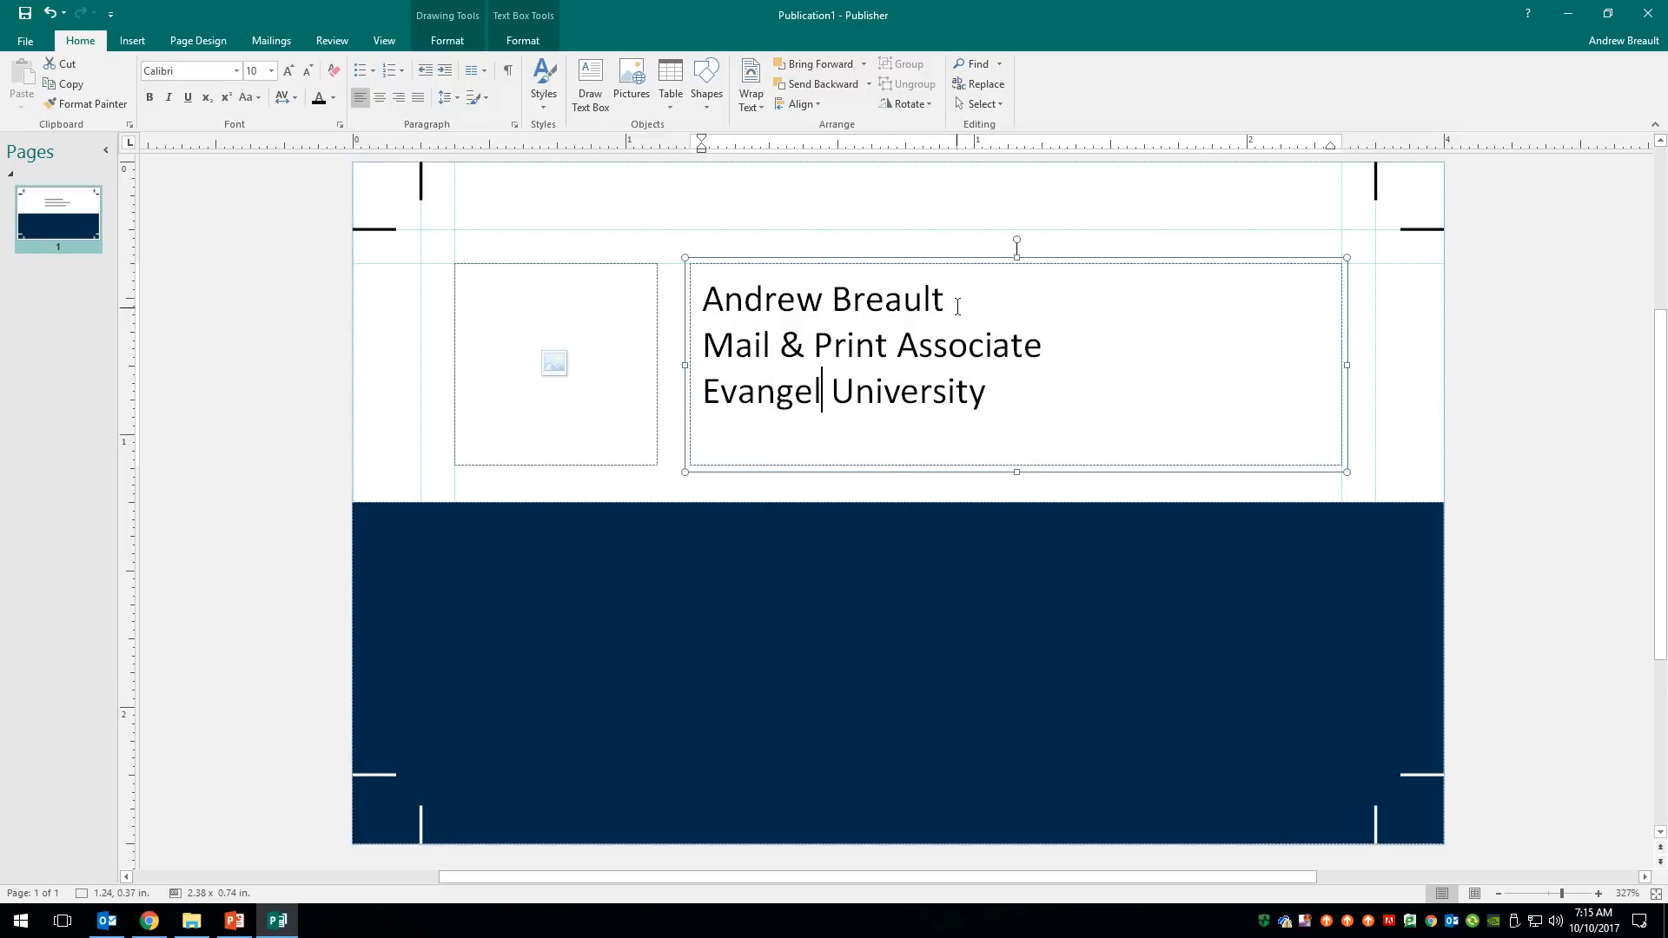
pyautogui.moveTo(958, 304); pyautogui.dragTo(704, 303)
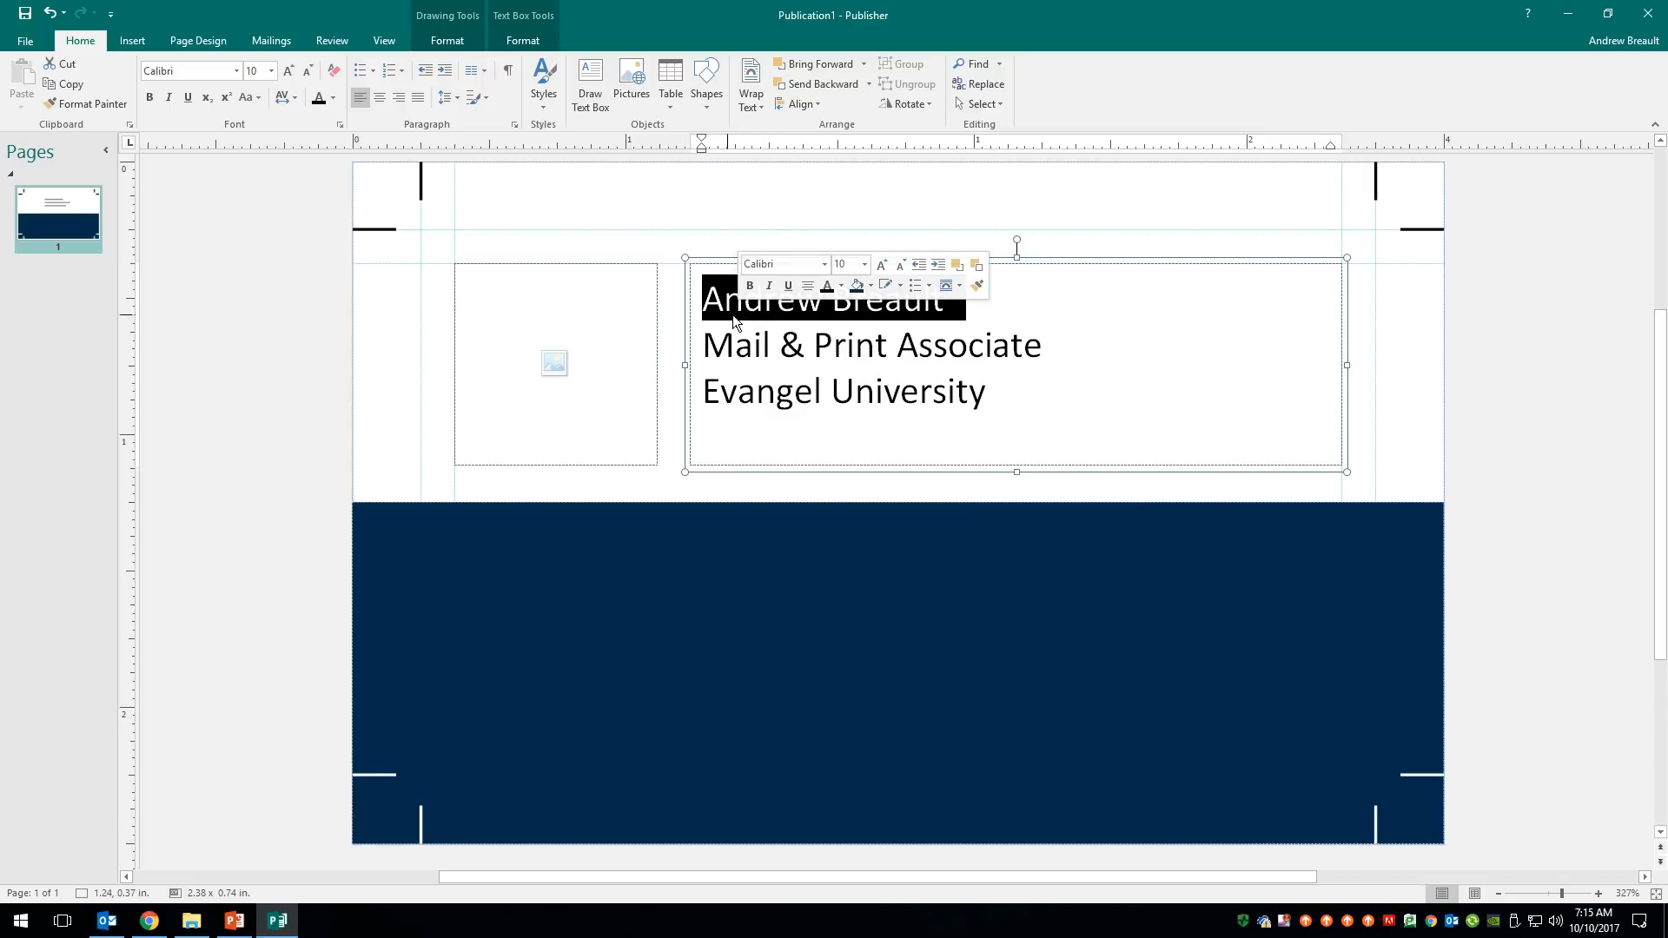
# - Set the name line in Arial Black
pyautogui.click(235, 71)
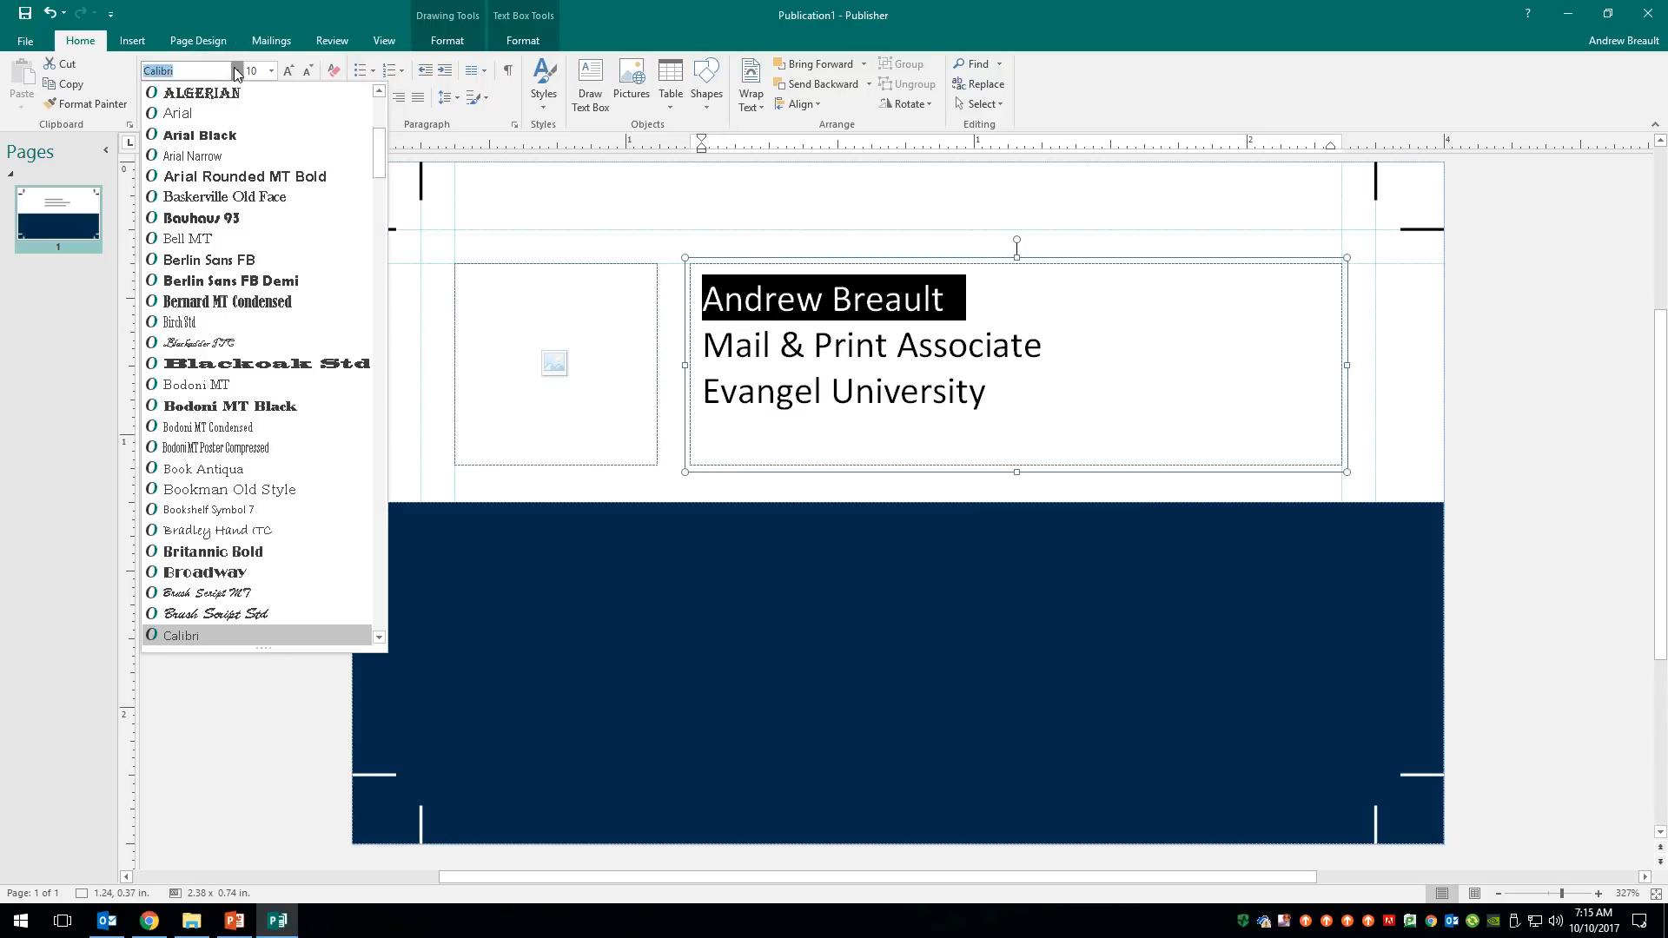
pyautogui.scroll(-9, 252, 348)
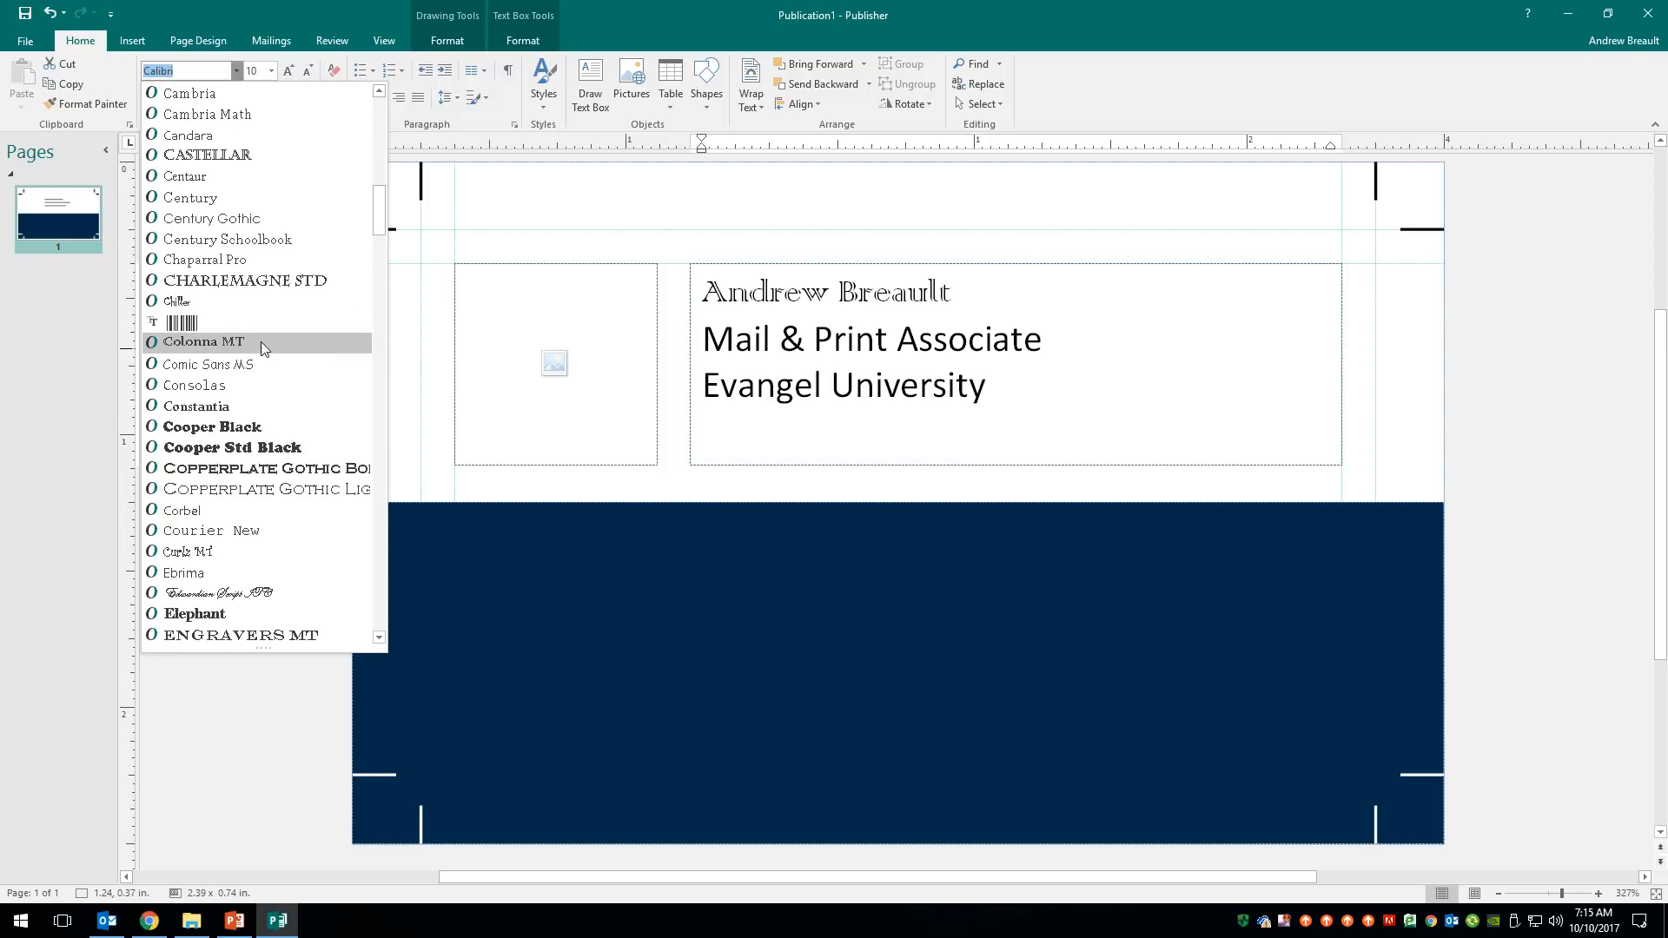
pyautogui.scroll(8, 229, 269)
pyautogui.scroll(5, 329, 276)
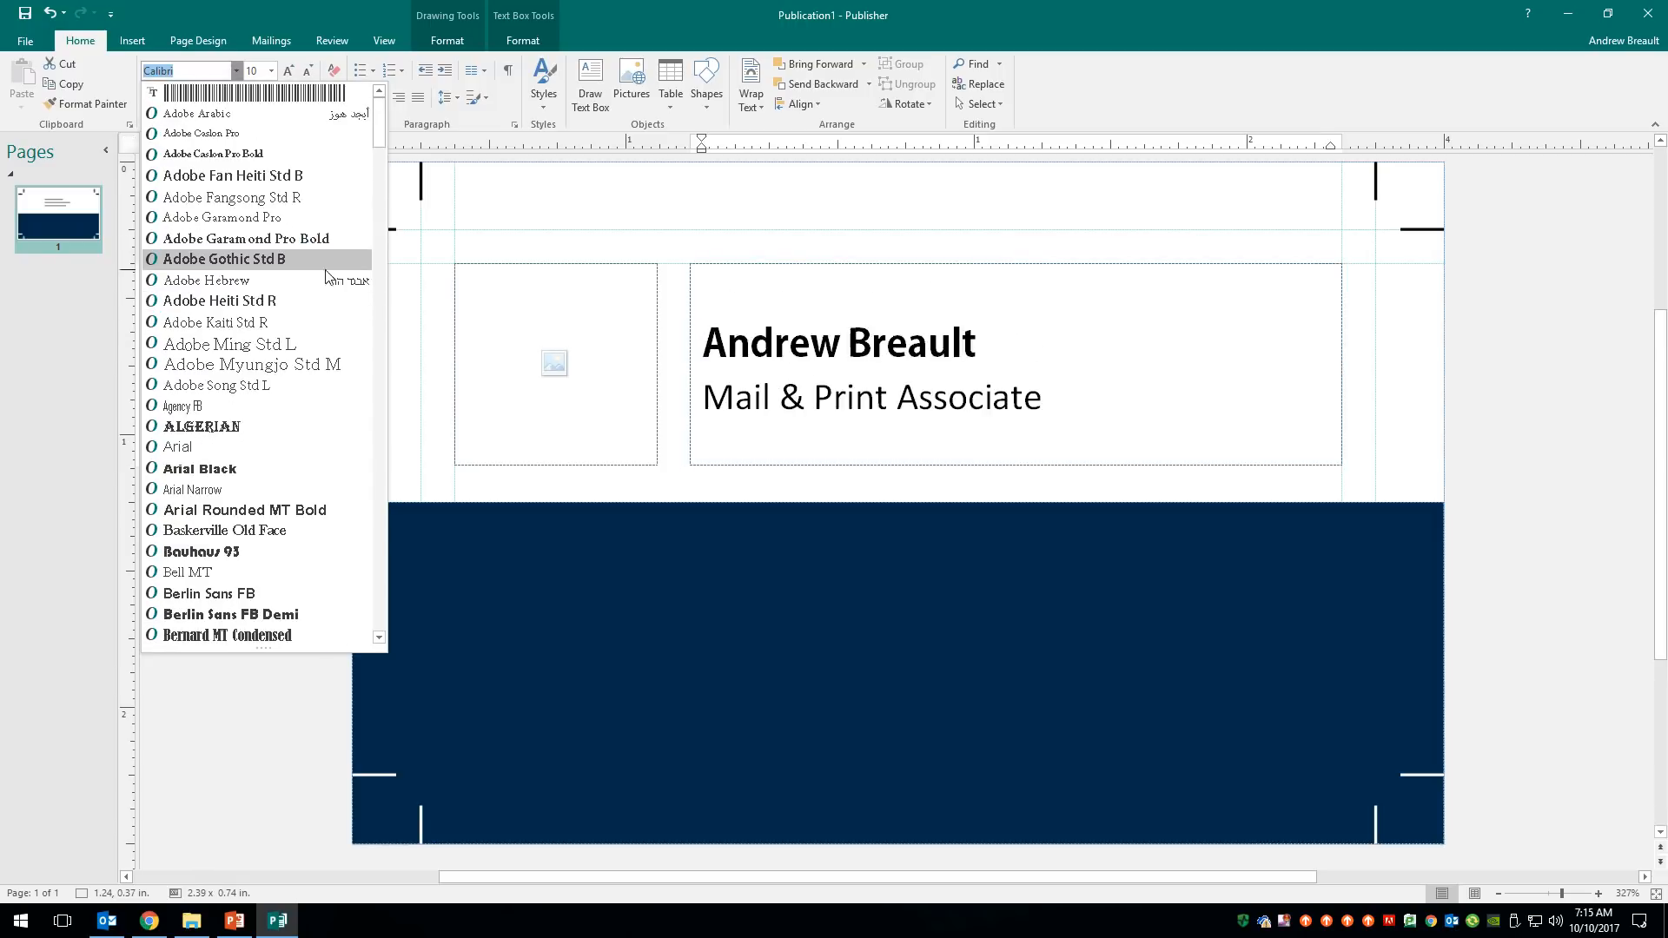
pyautogui.click(224, 474)
pyautogui.click(1055, 340)
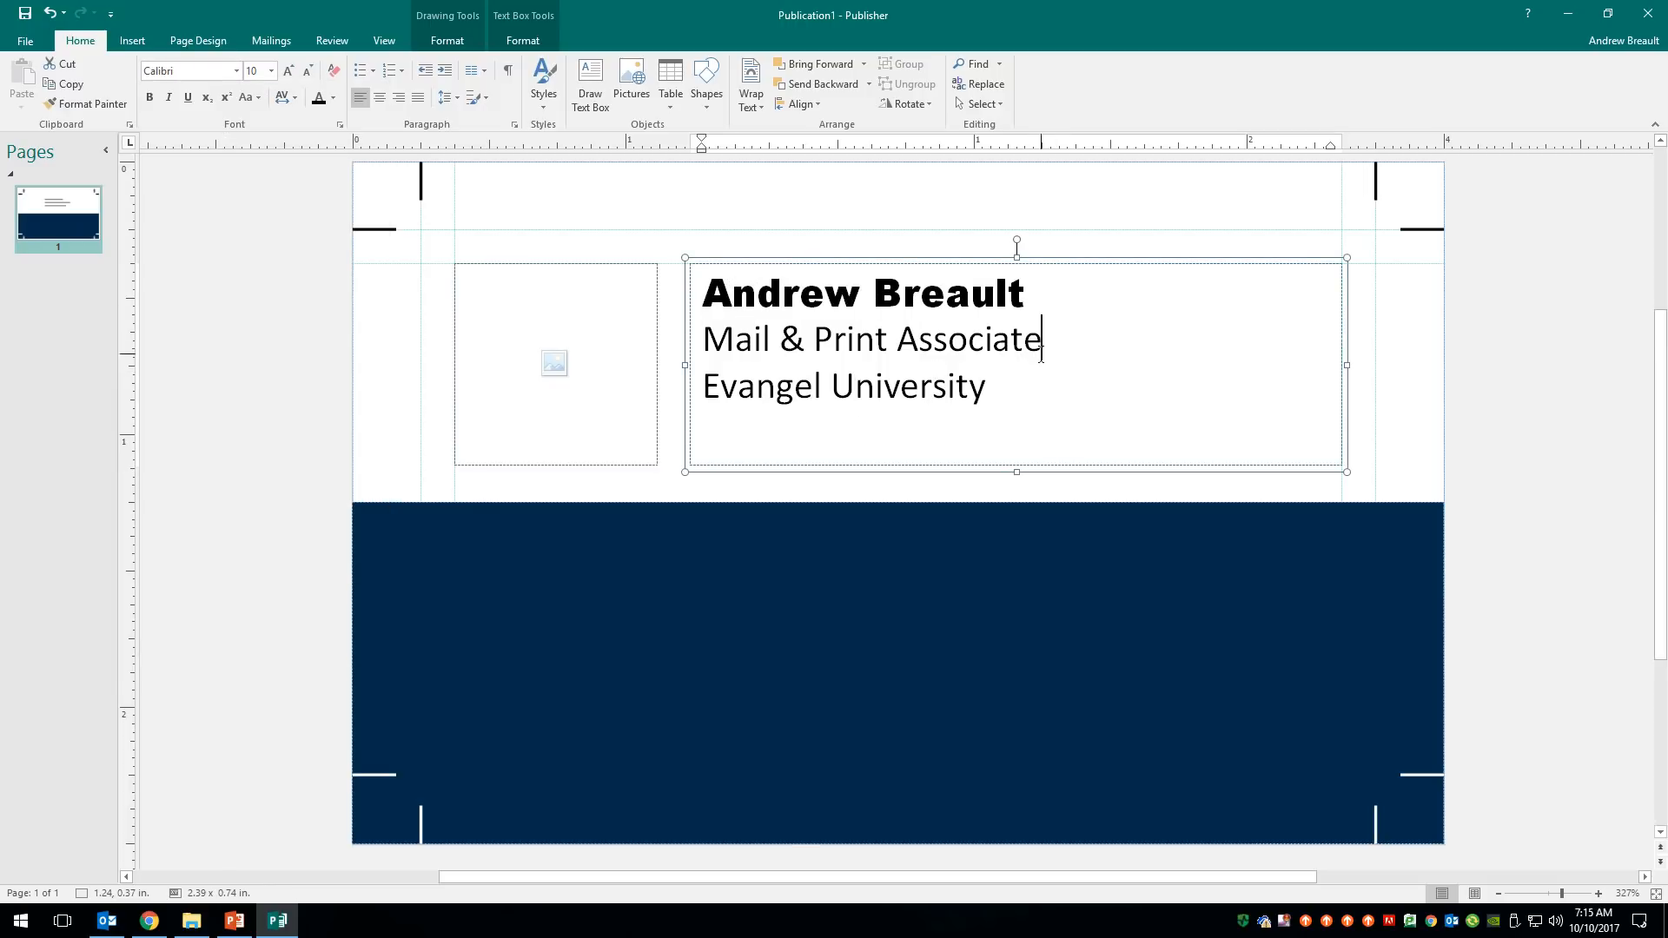
# - Set the title and university lines in Century Gothic
pyautogui.moveTo(704, 338); pyautogui.dragTo(929, 398)
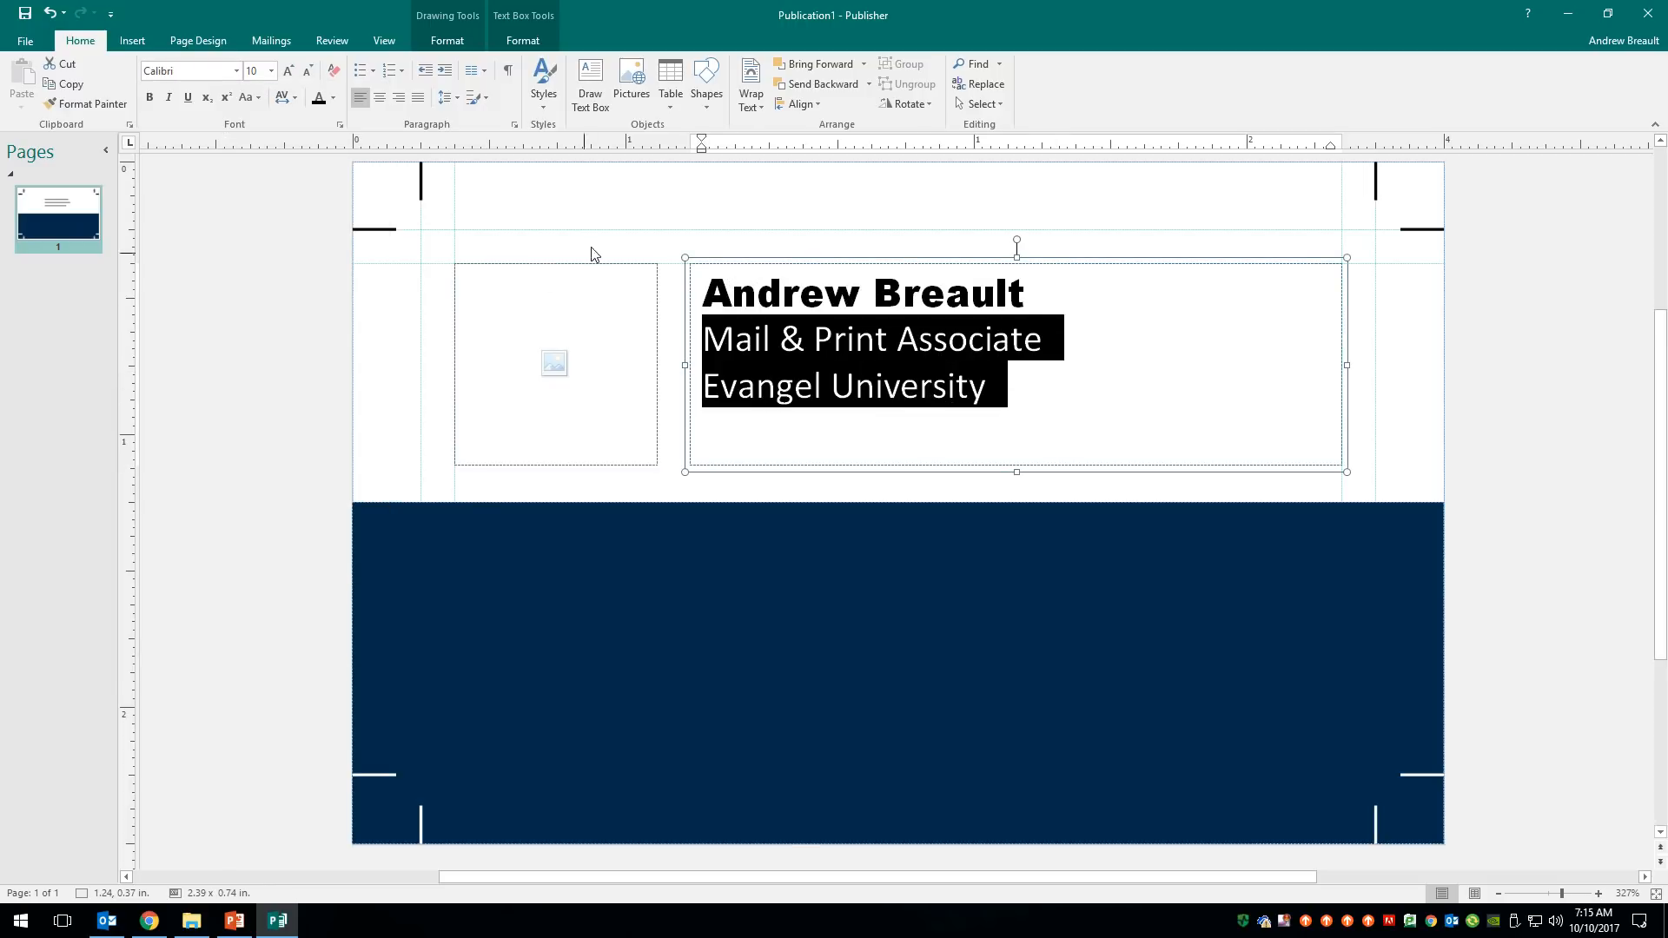
pyautogui.click(236, 71)
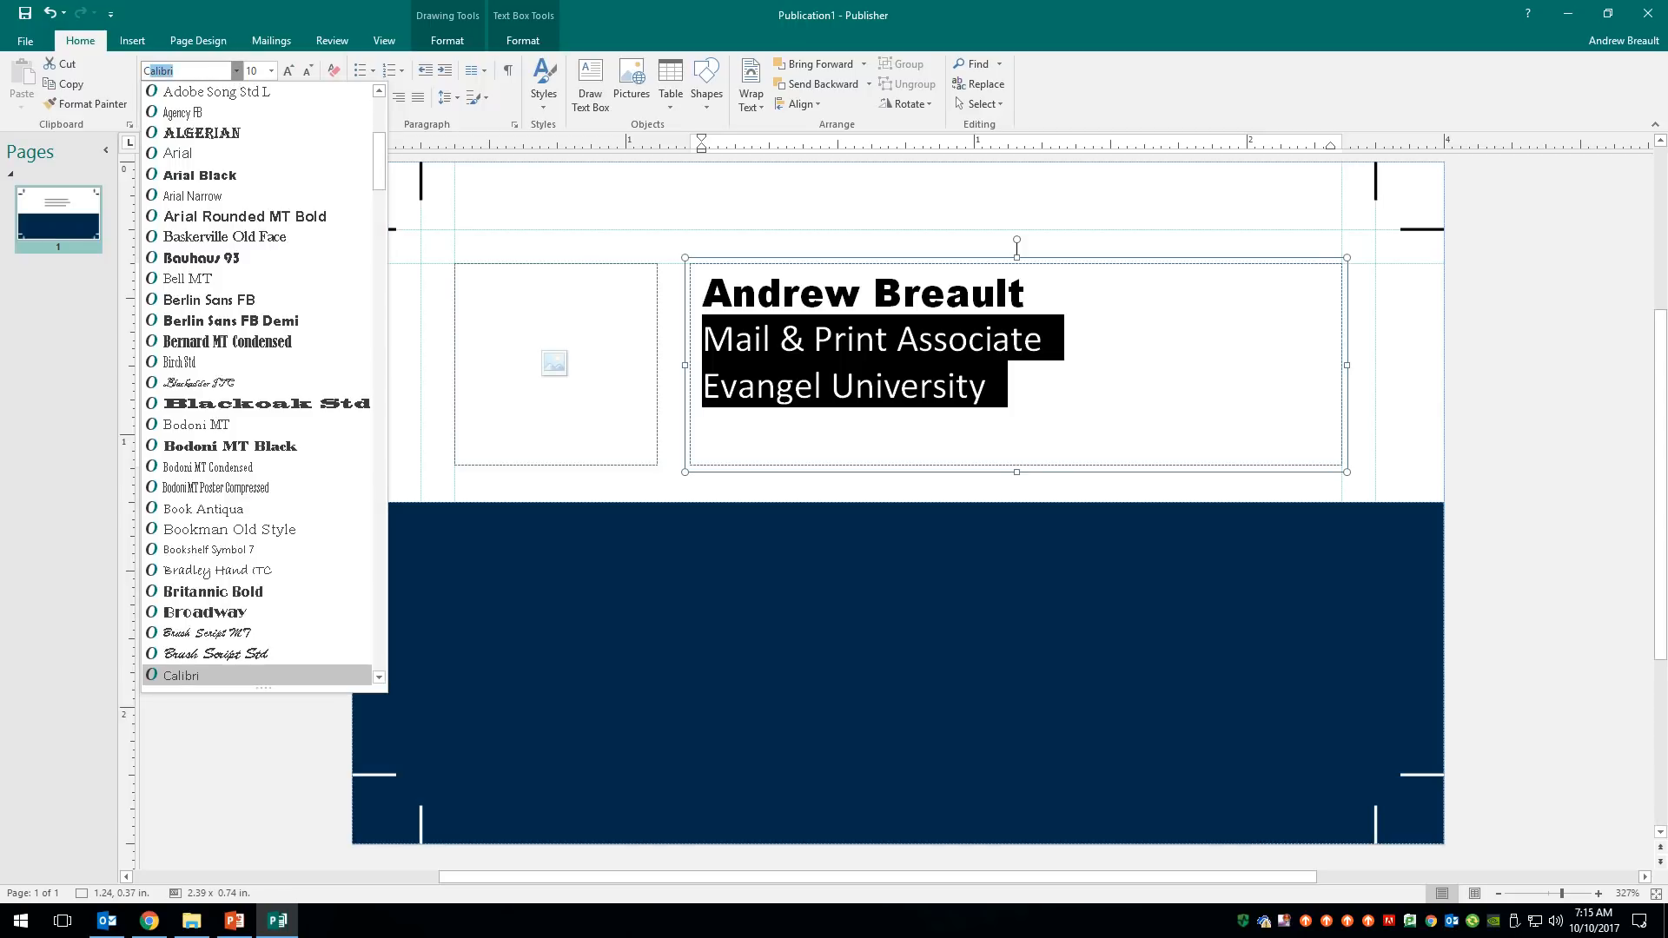
pyautogui.write('Cen')
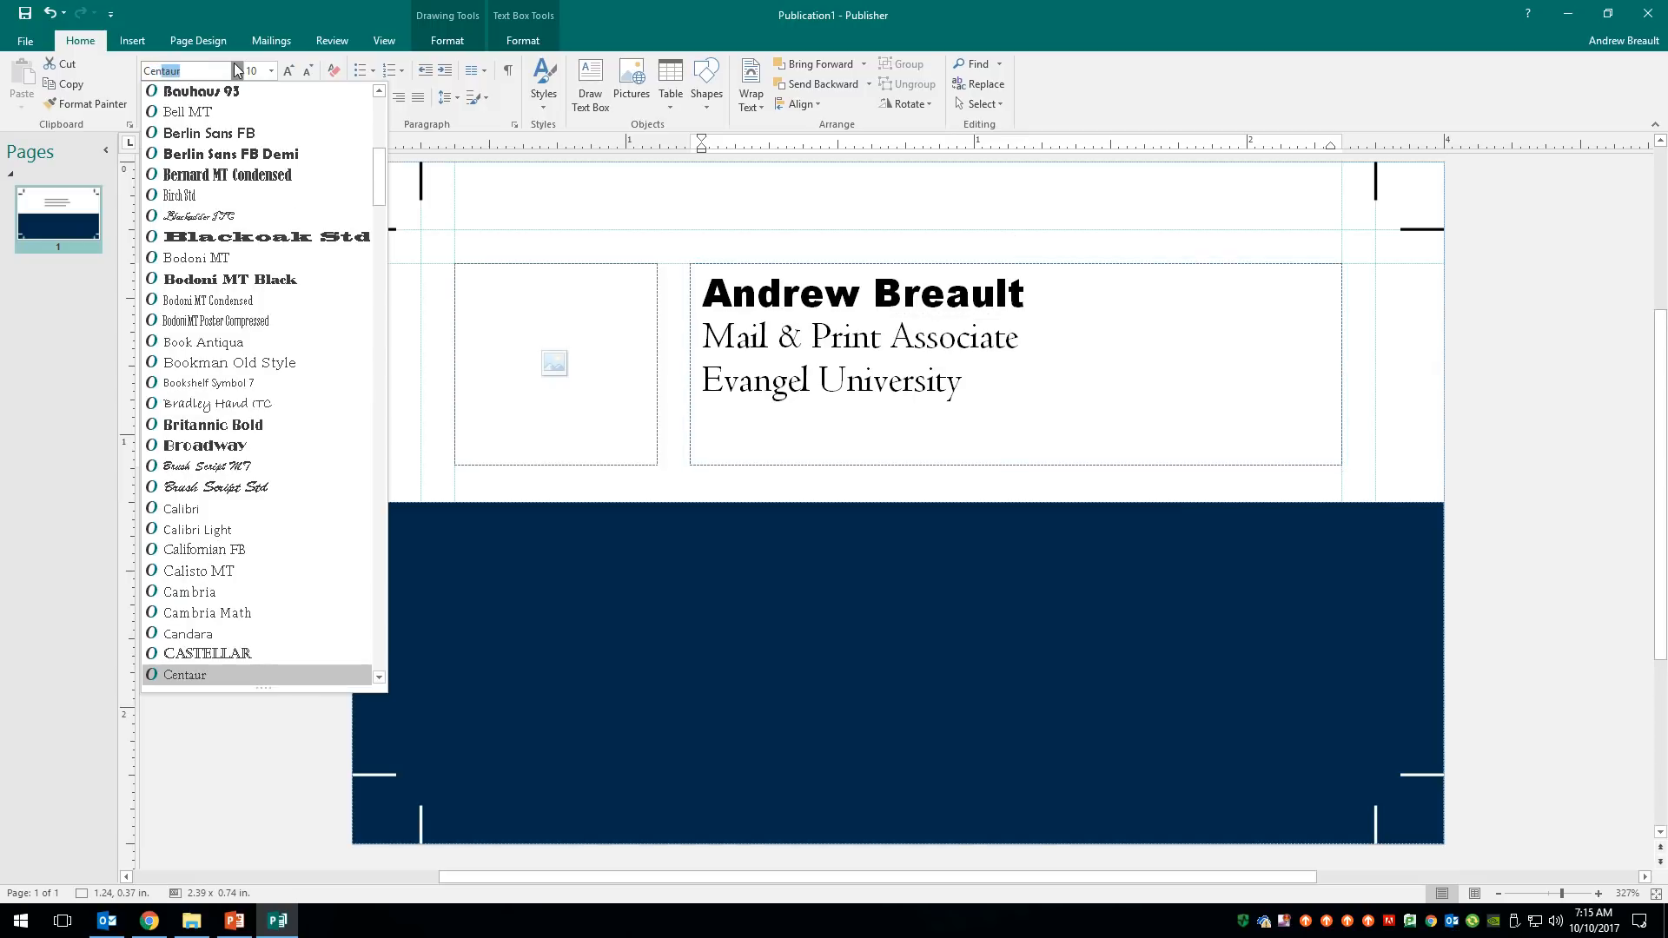
pyautogui.write('tury Gothic')
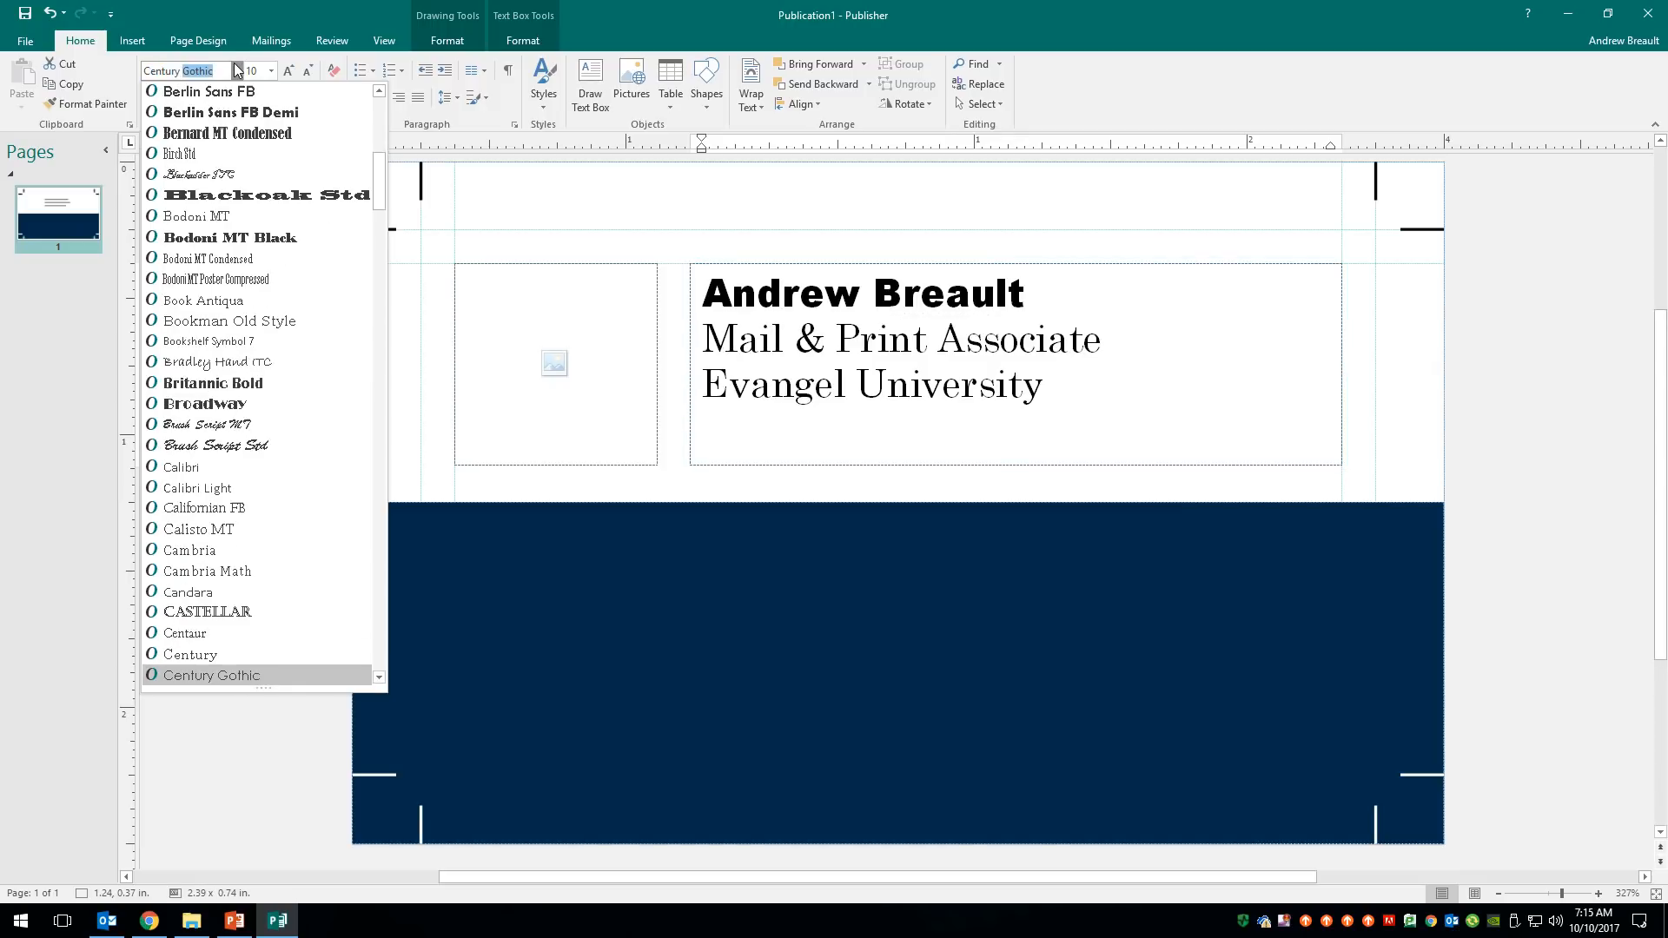
pyautogui.press('Return')
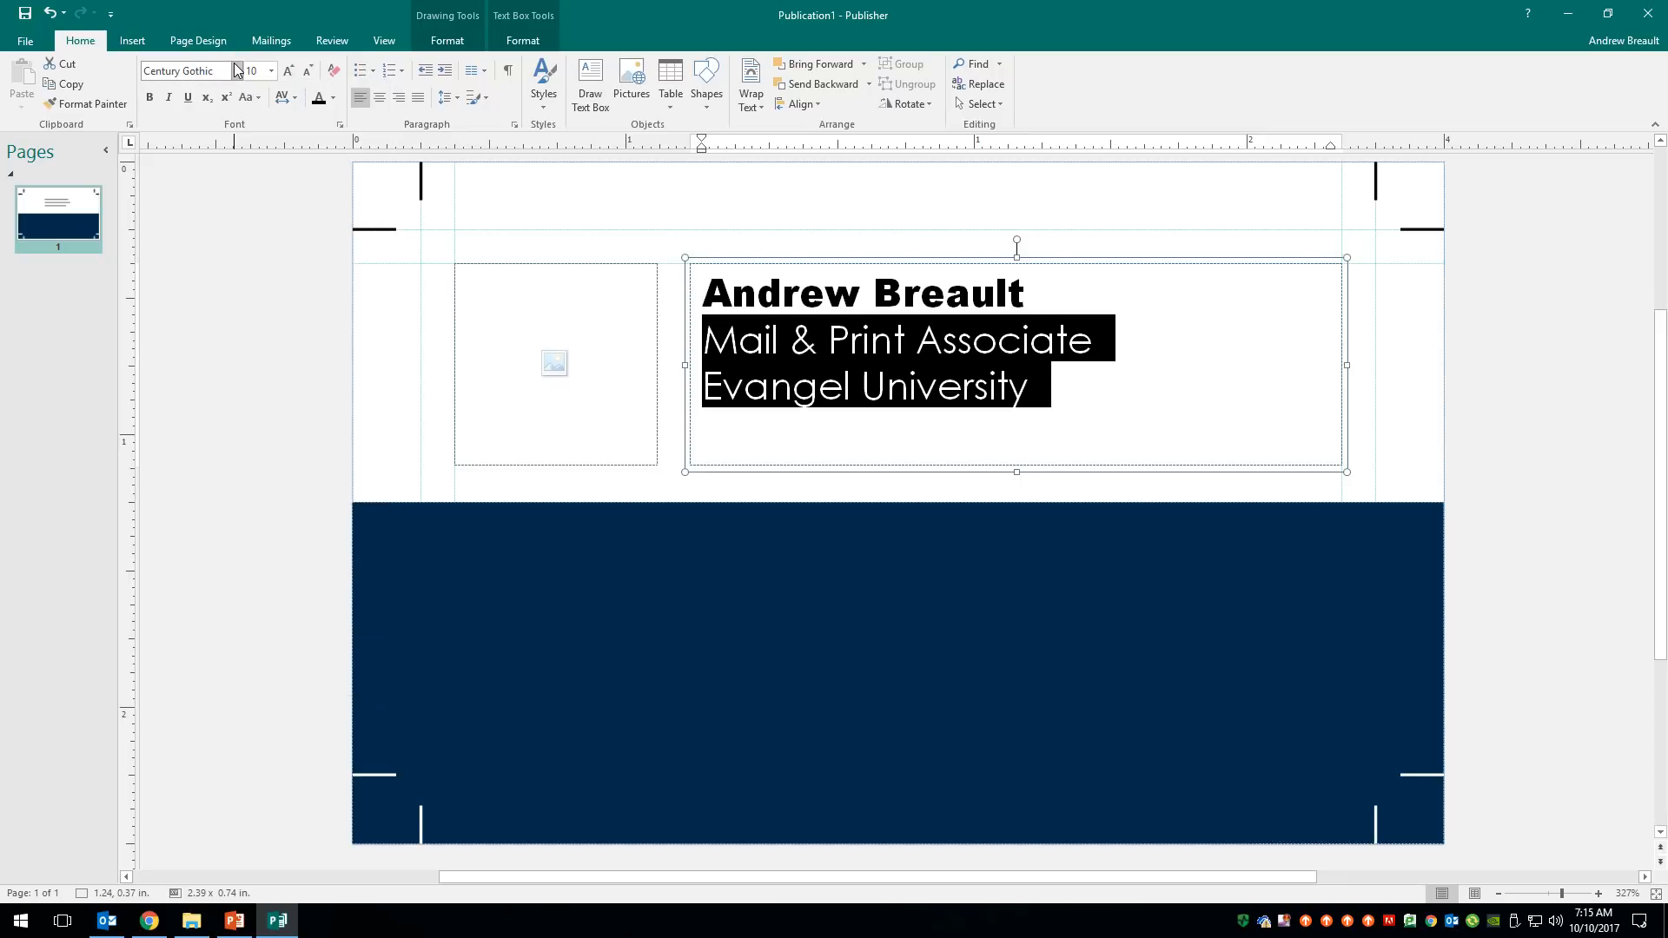
pyautogui.click(1053, 376)
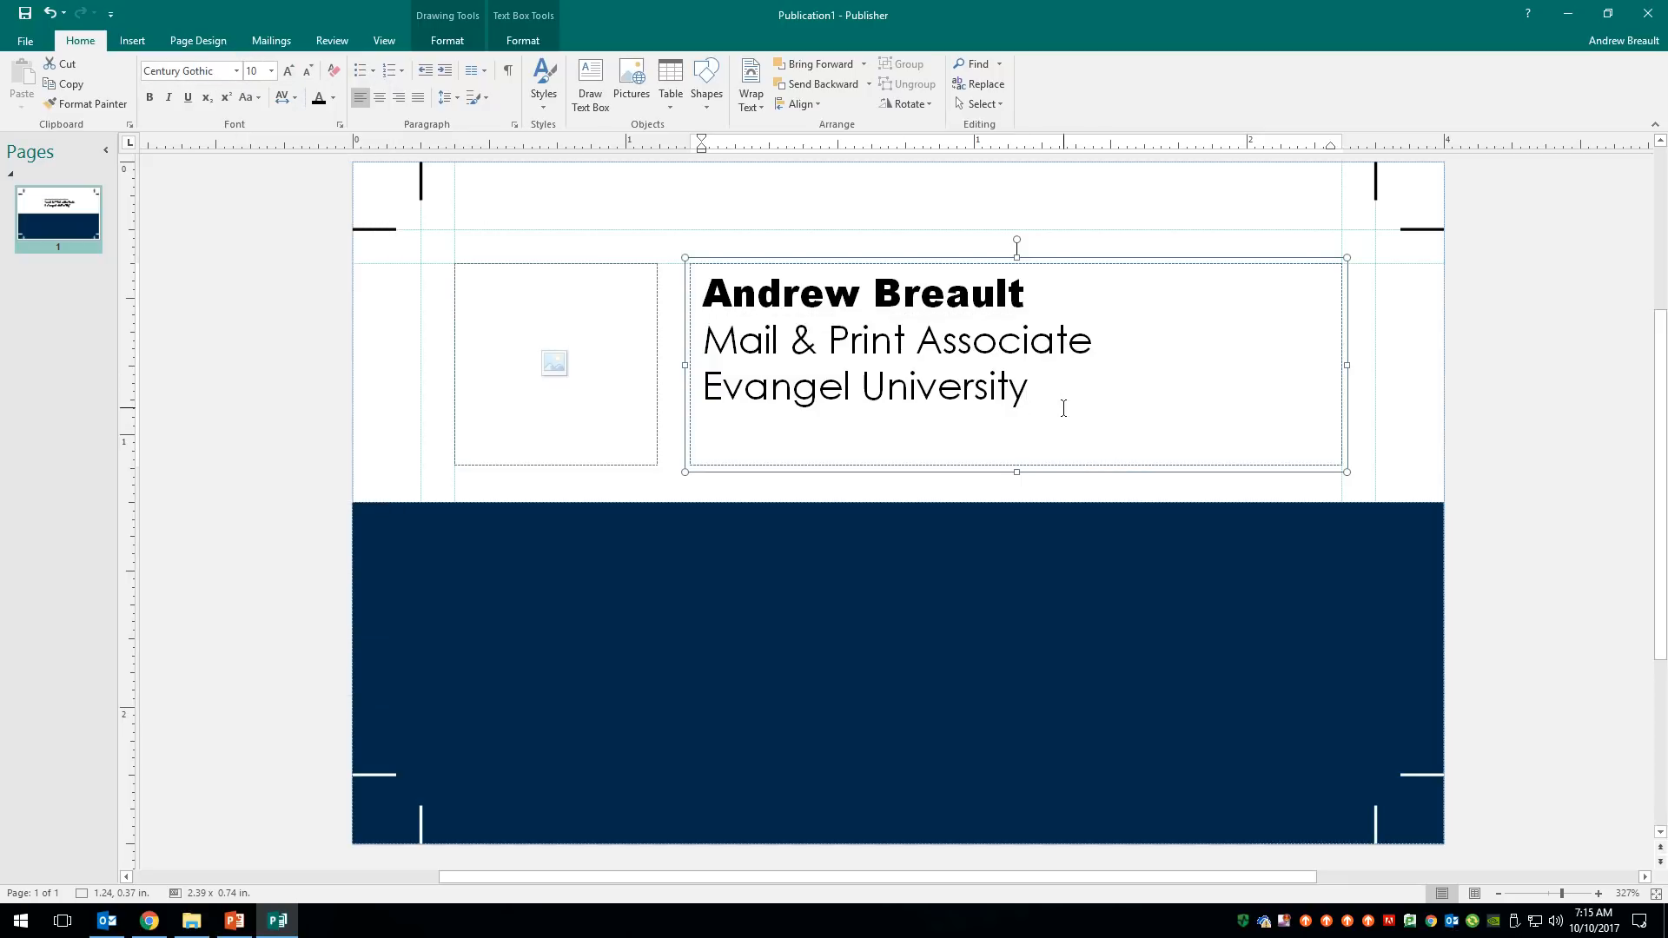
pyautogui.click(1028, 290)
# - Preview Century fonts for the name line, keeping its Arial Black font
pyautogui.moveTo(1047, 290); pyautogui.dragTo(760, 296)
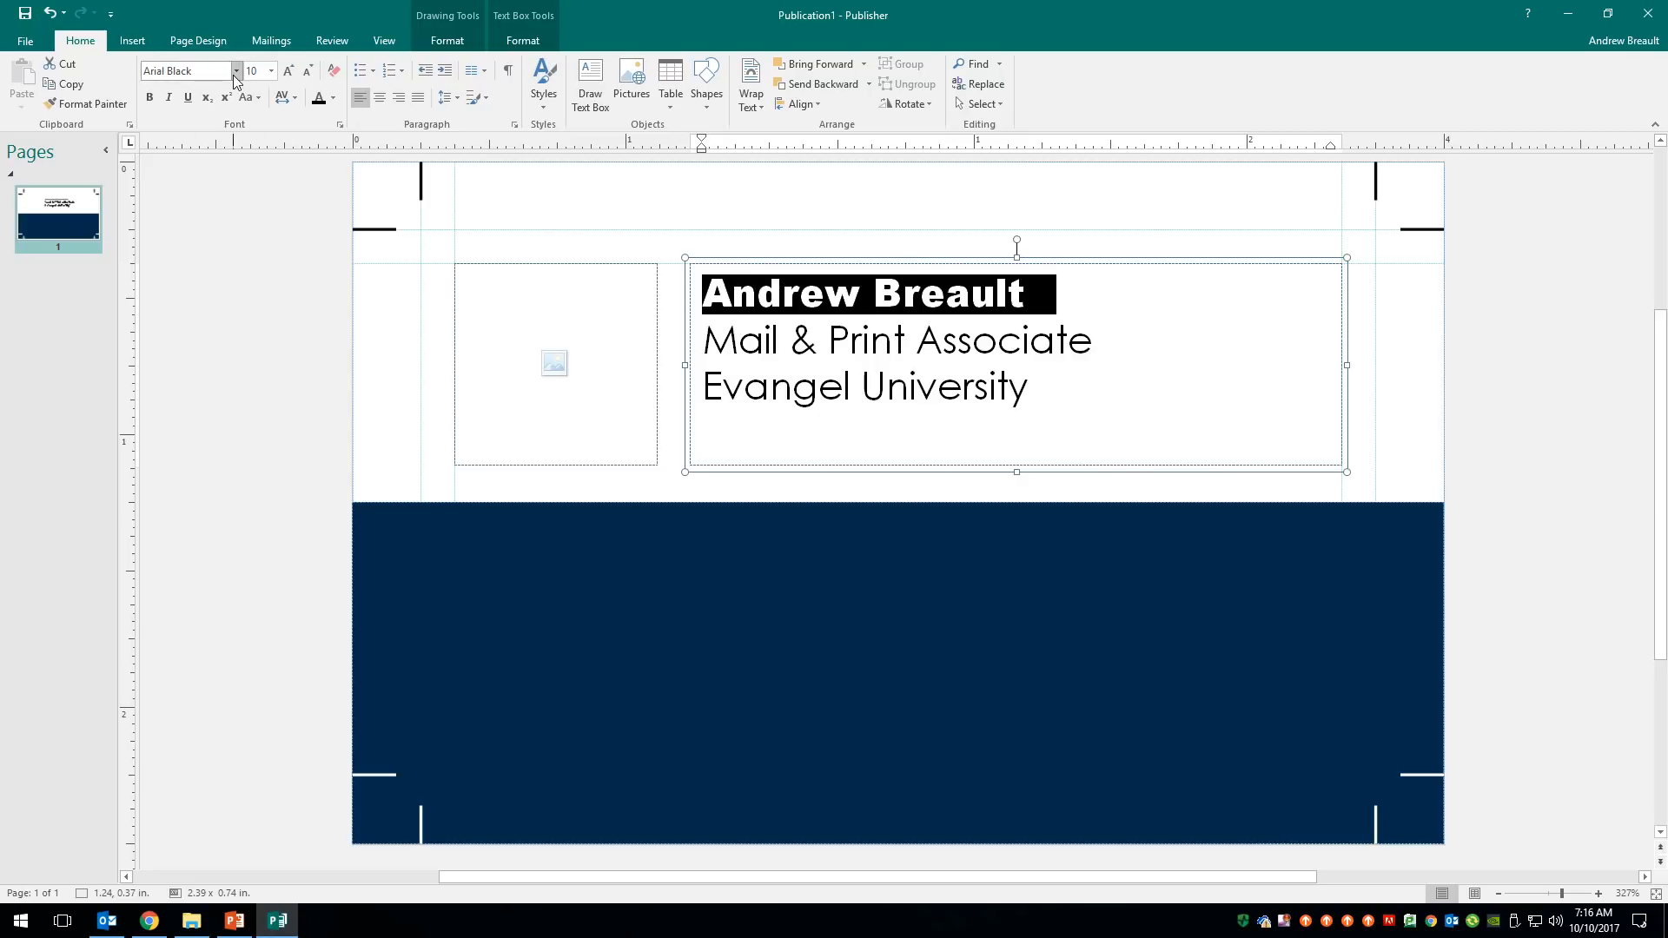
pyautogui.click(236, 73)
pyautogui.click(208, 74)
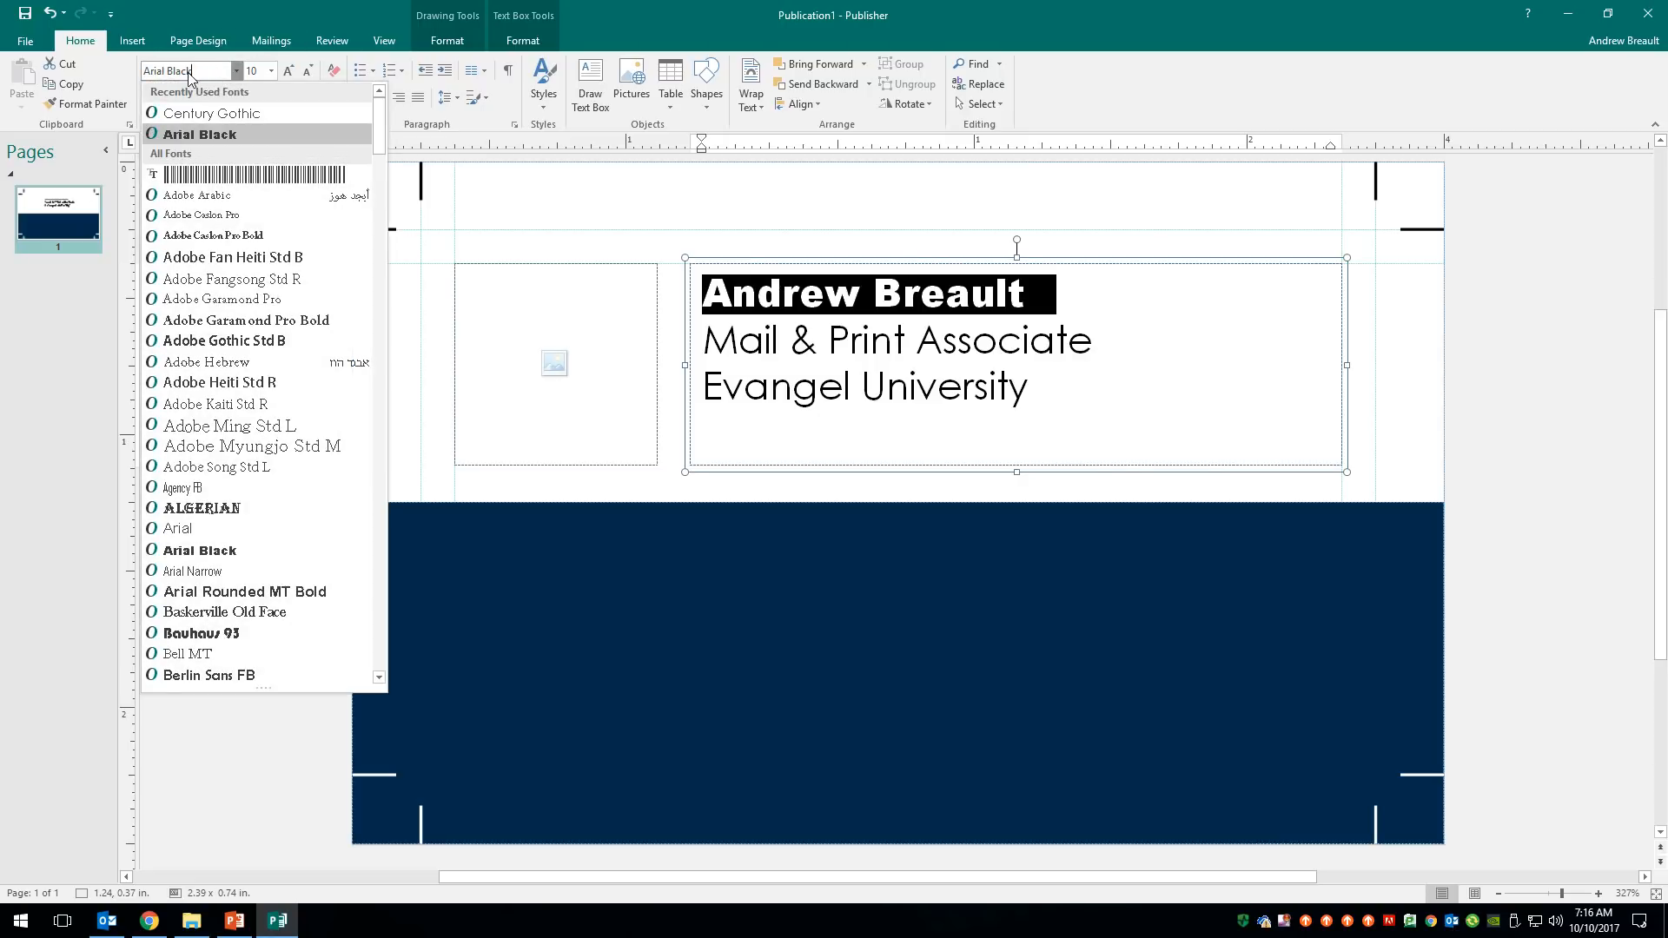
pyautogui.moveTo(197, 72); pyautogui.dragTo(55, 78)
pyautogui.write('C')
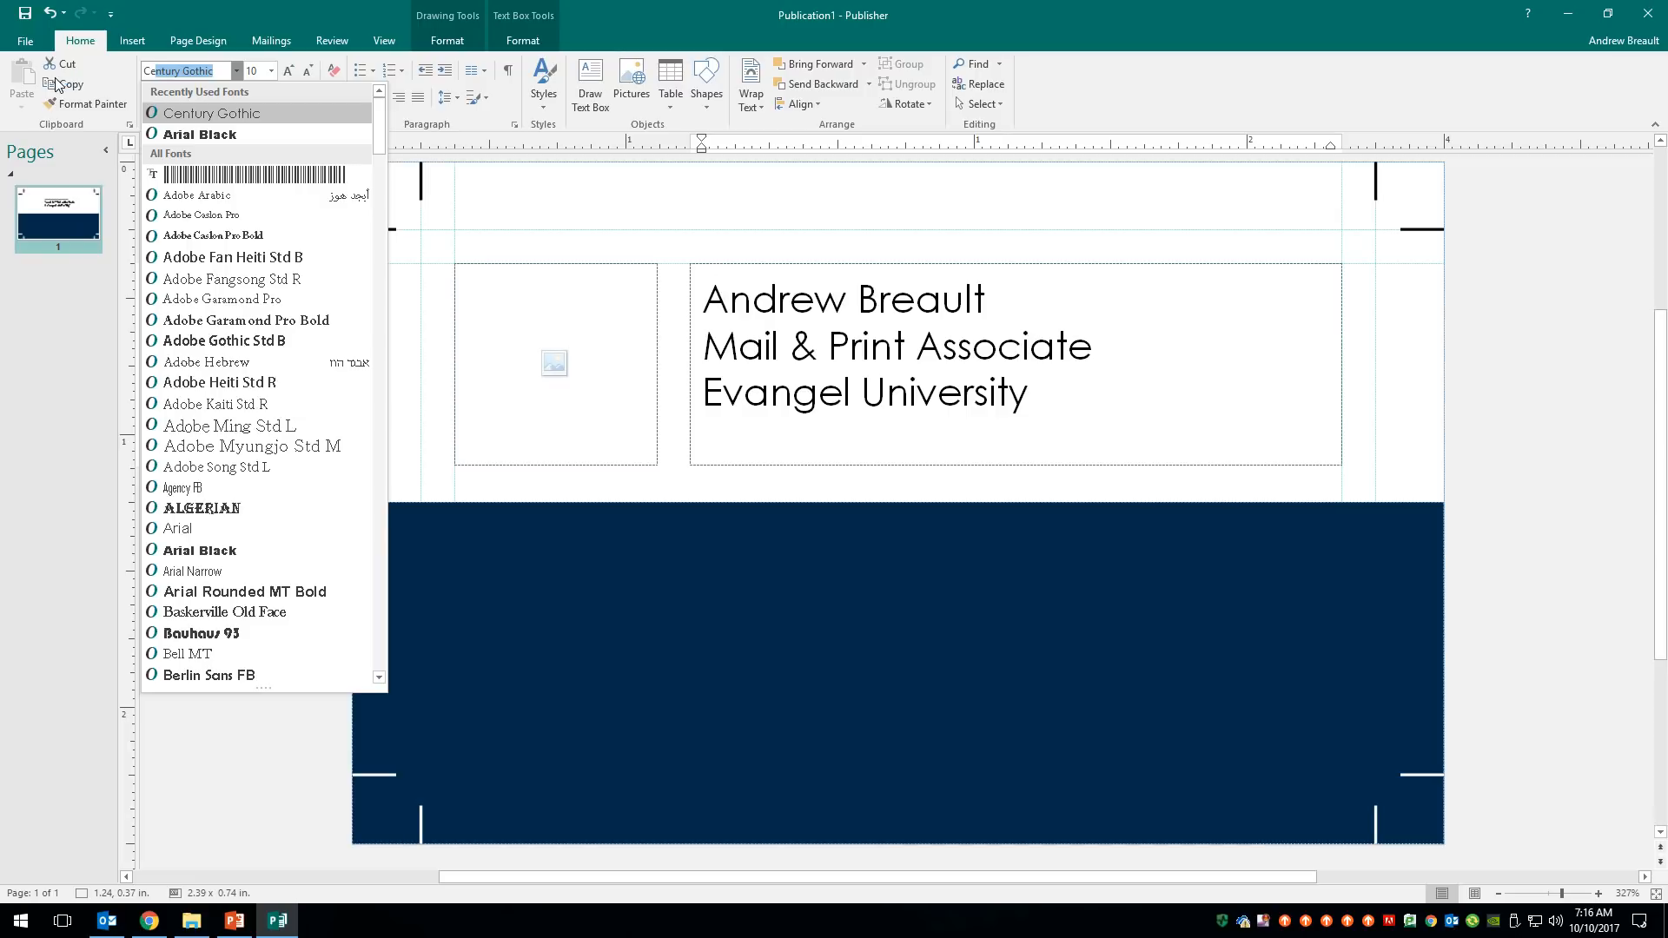
pyautogui.write('entury')
pyautogui.scroll(-10, 249, 439)
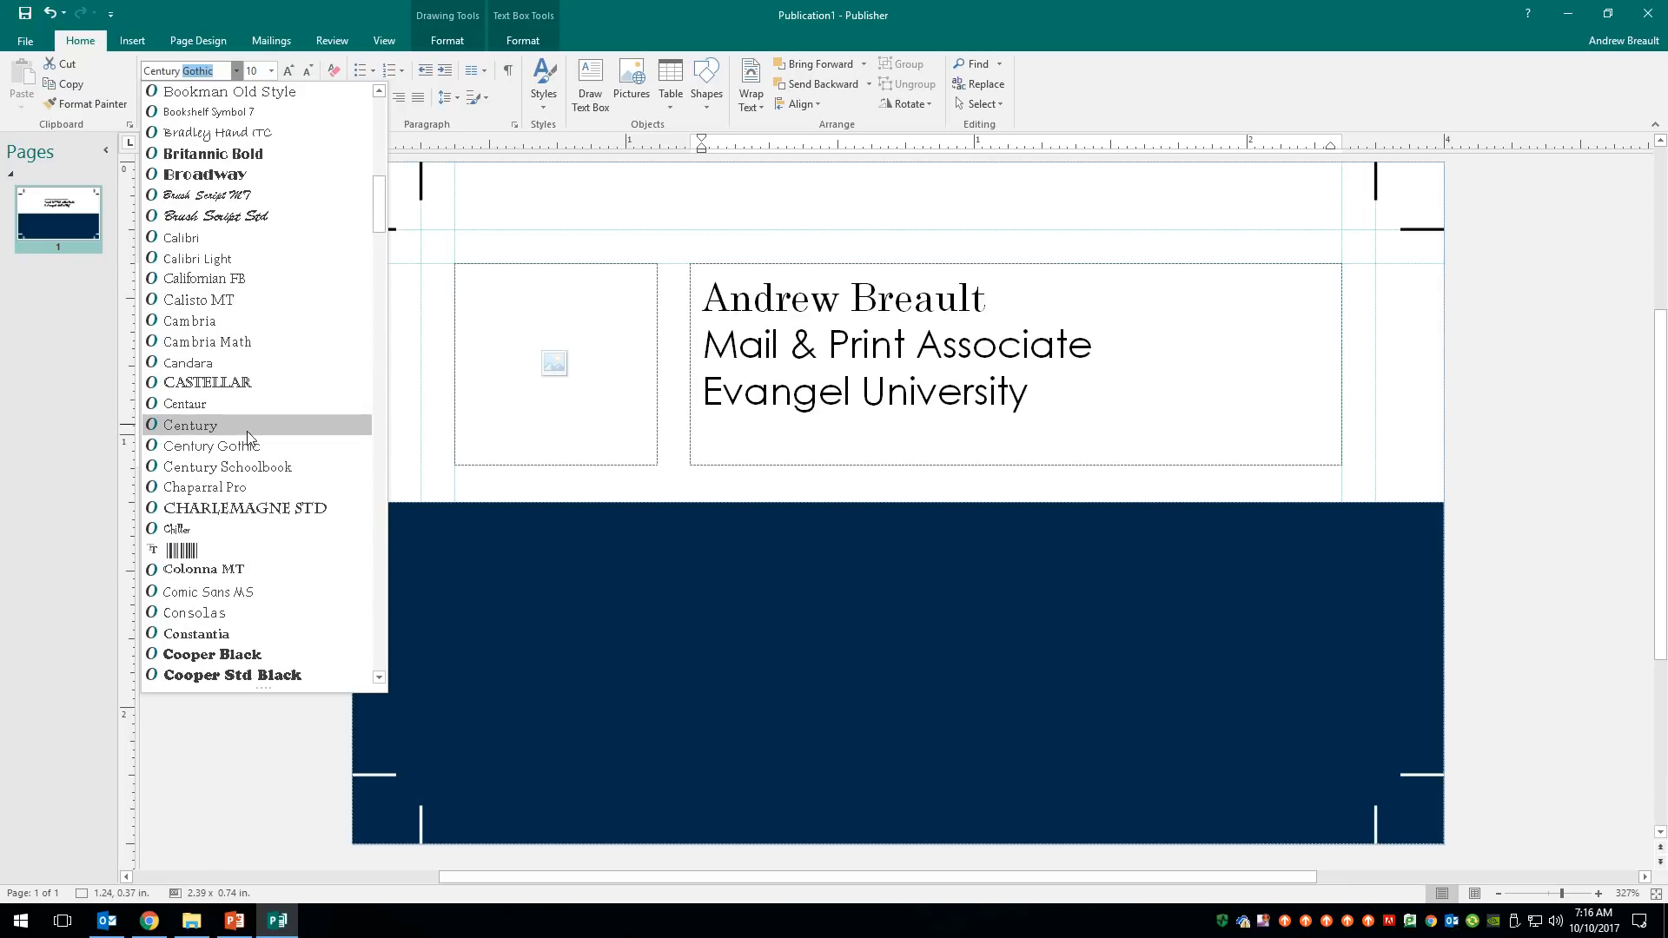
pyautogui.scroll(-4, 249, 439)
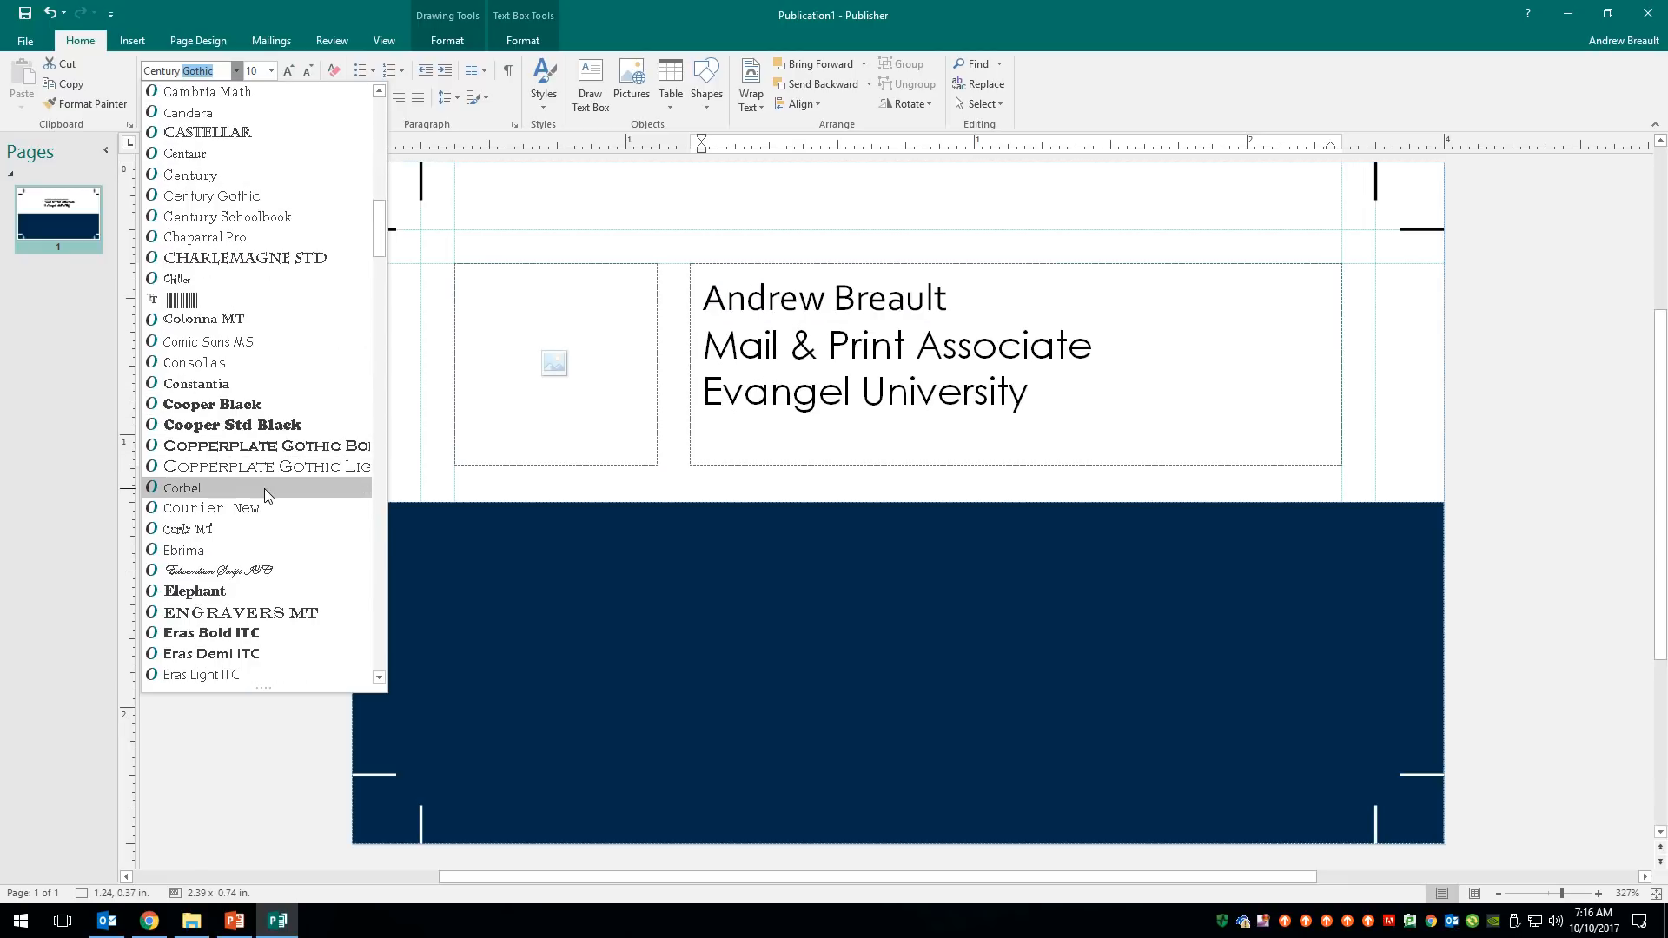
pyautogui.scroll(-2, 264, 488)
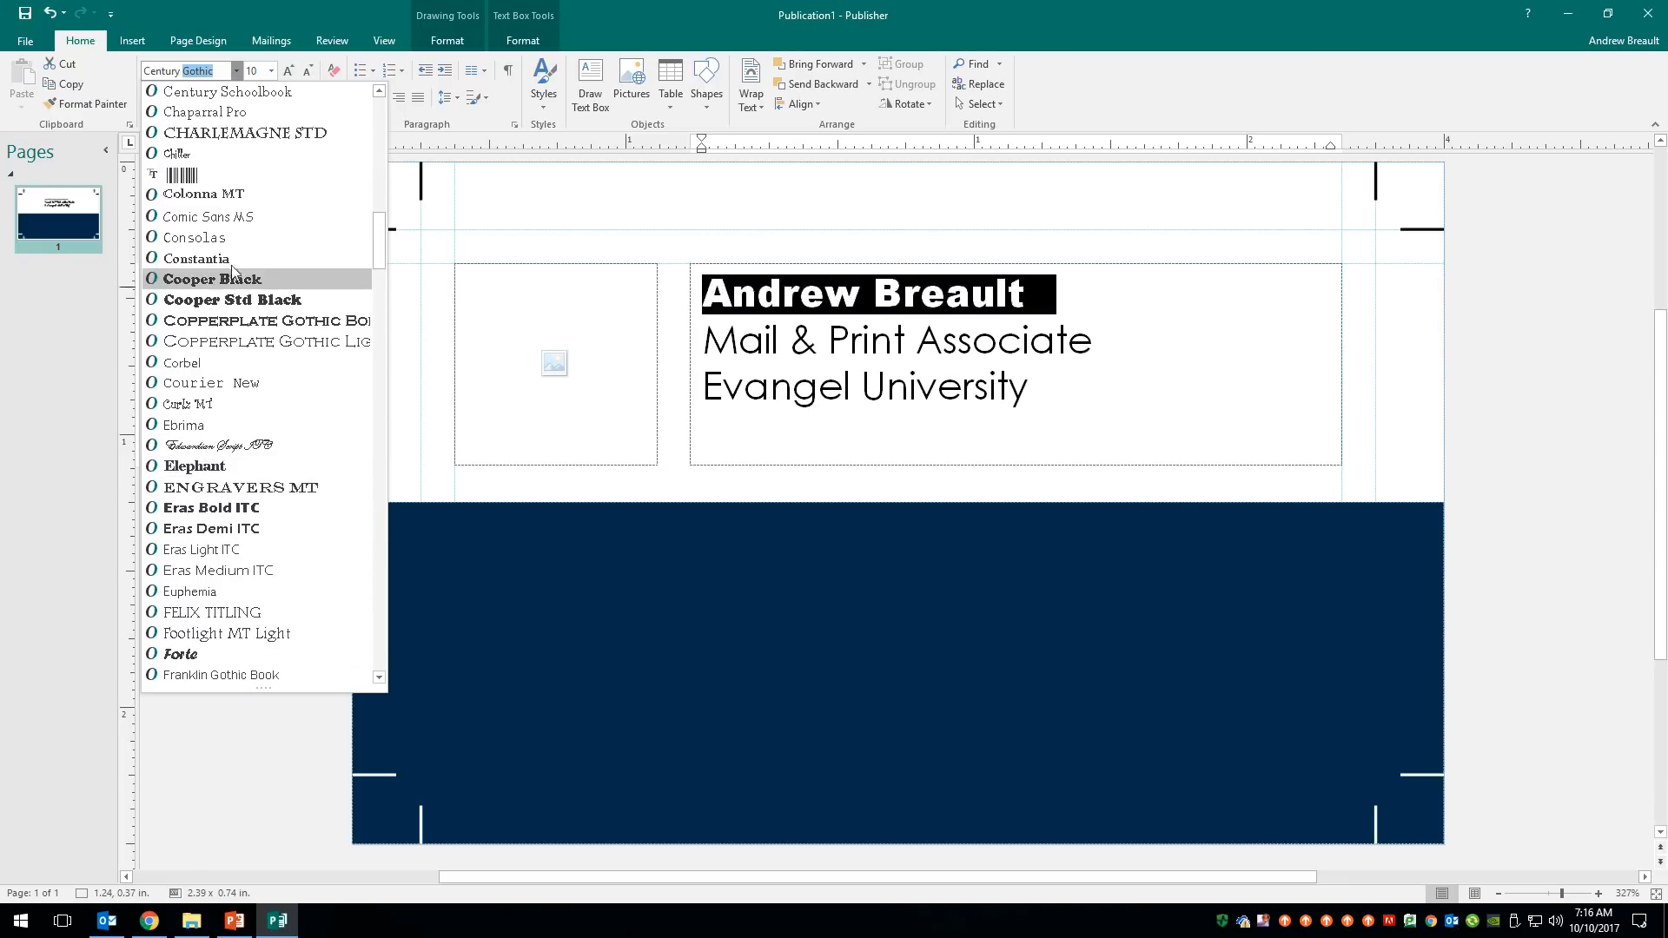
pyautogui.scroll(1, 260, 156)
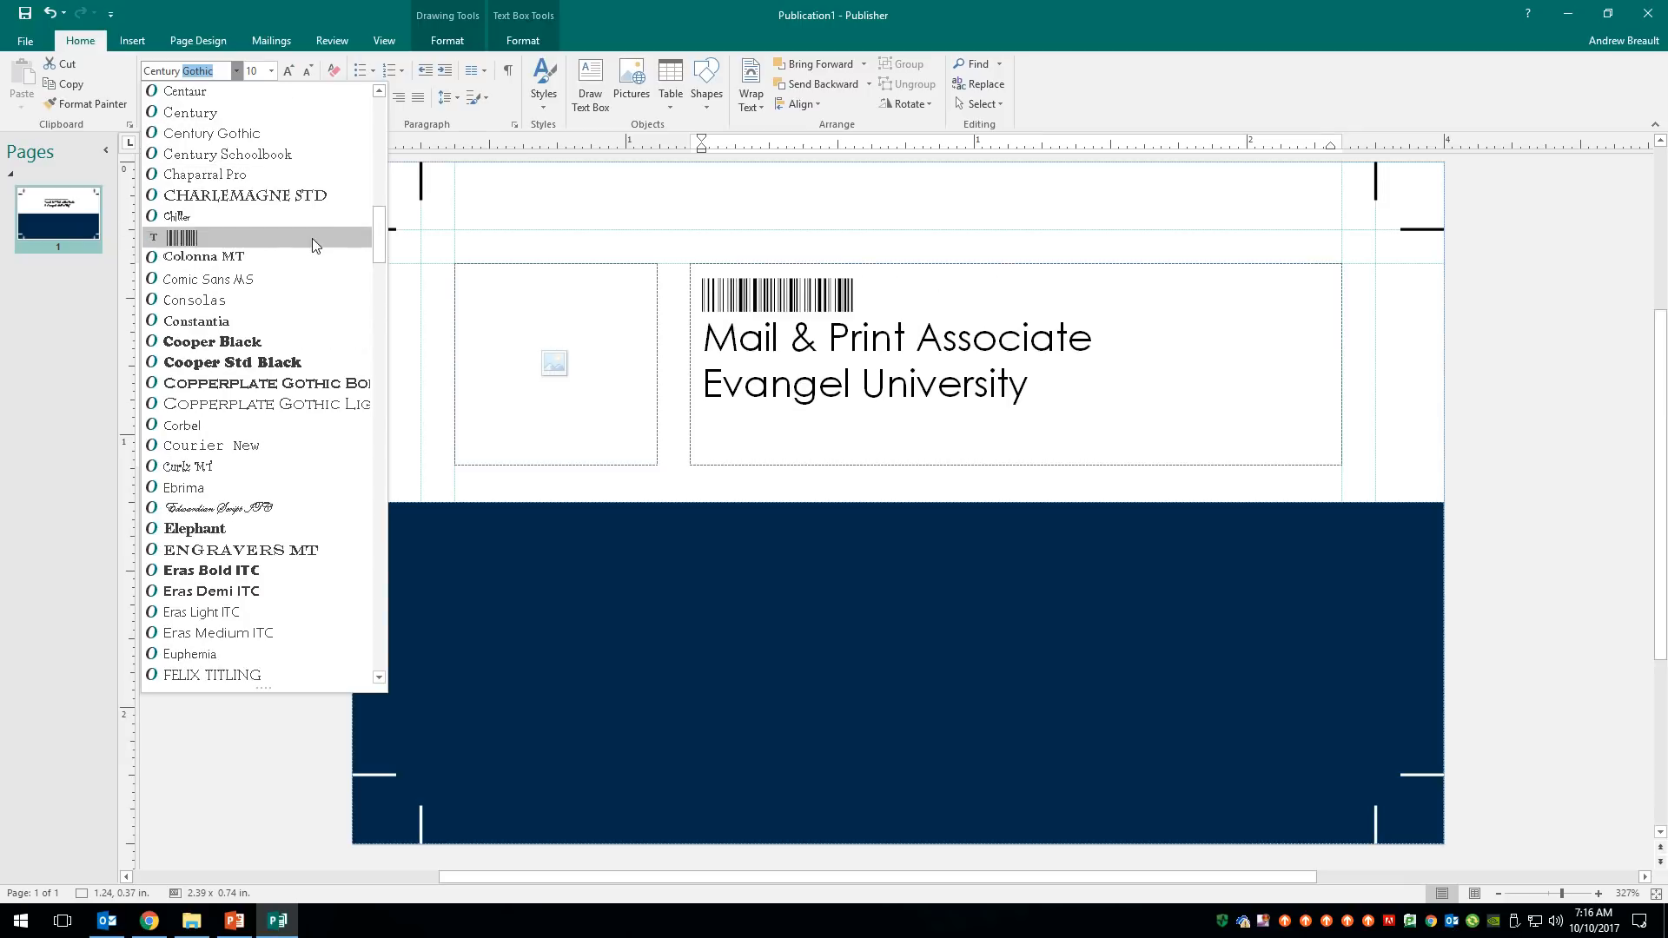
pyautogui.click(1054, 377)
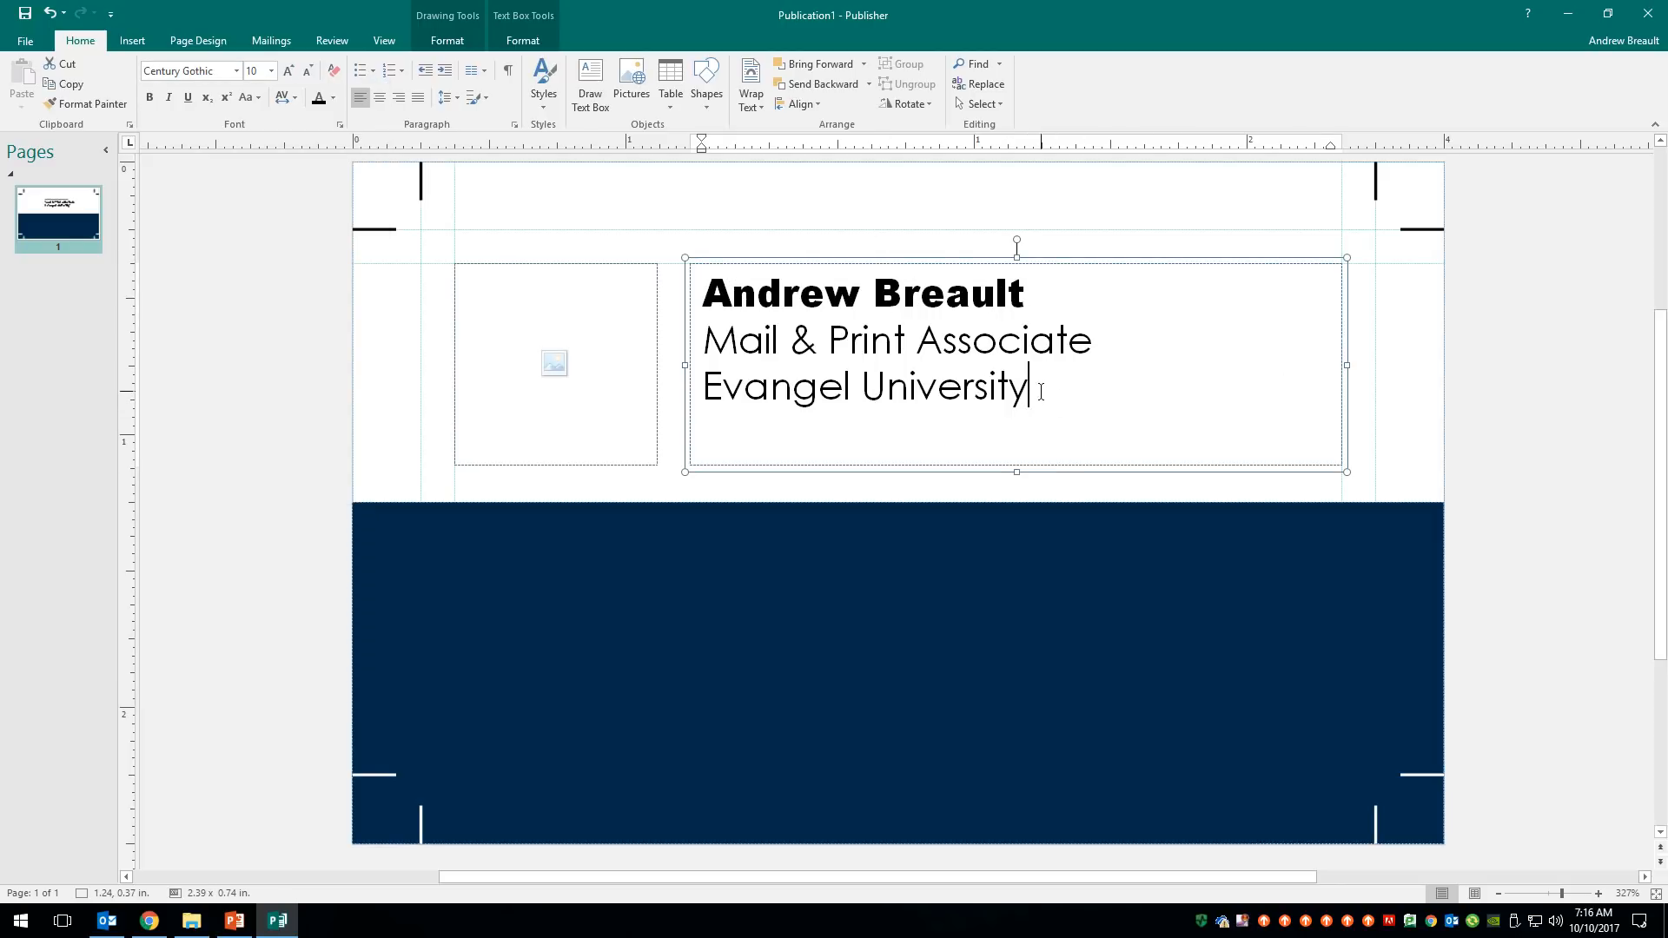
# - Set the title and university lines to 6 pt
pyautogui.moveTo(1039, 391); pyautogui.dragTo(709, 345)
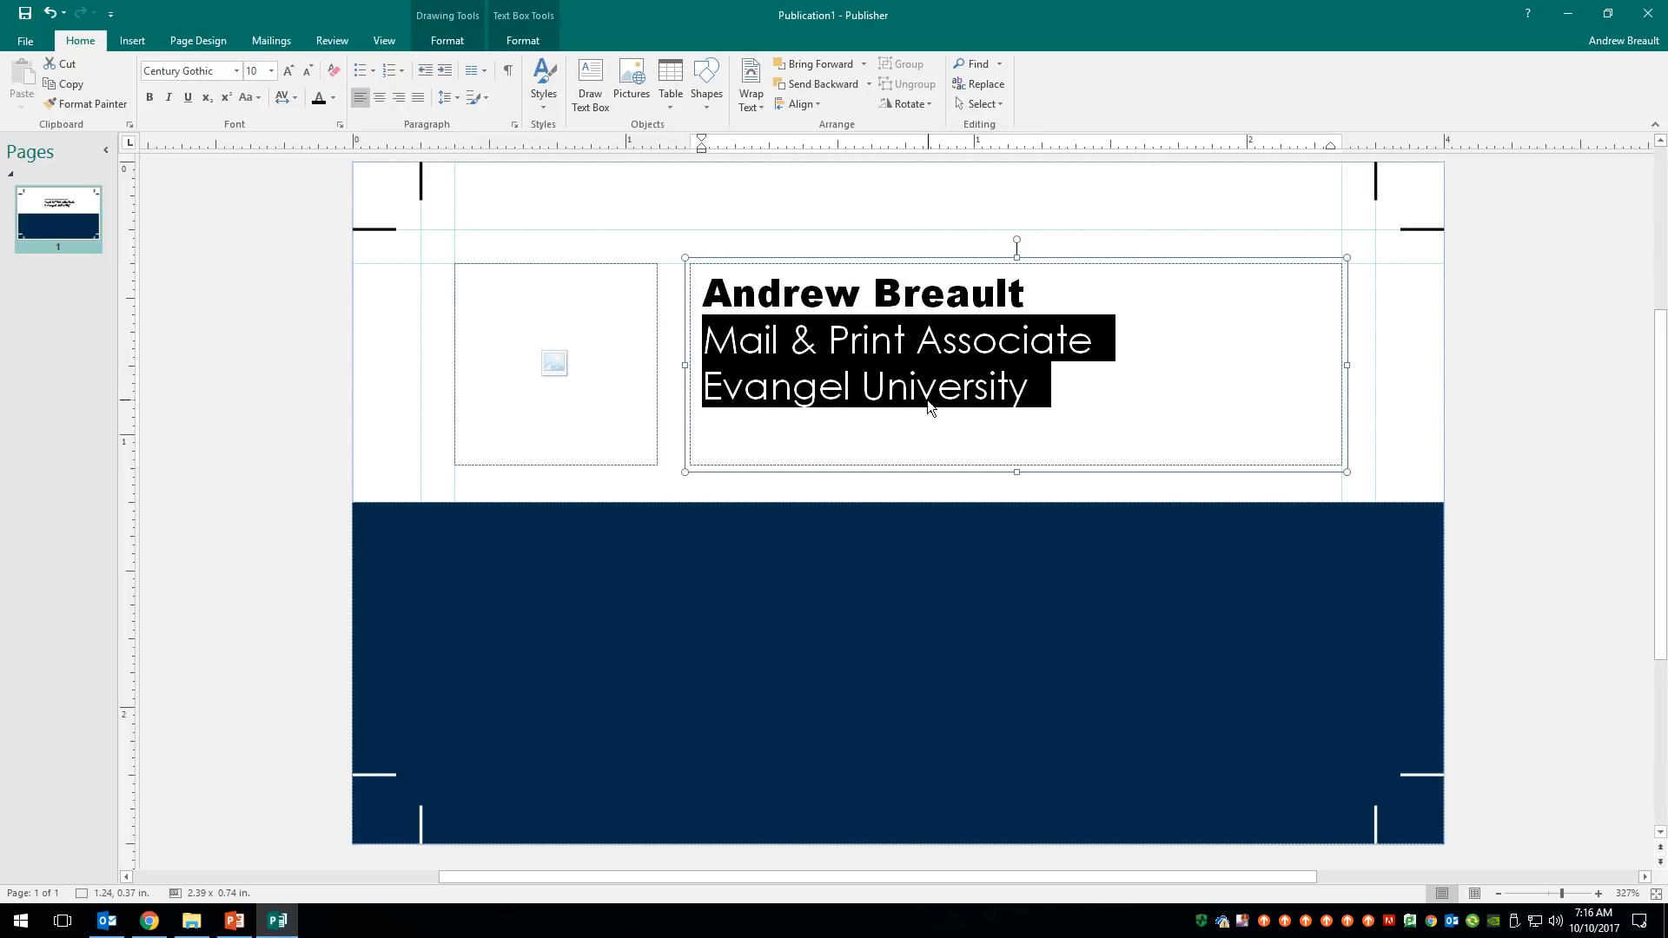
pyautogui.click(272, 71)
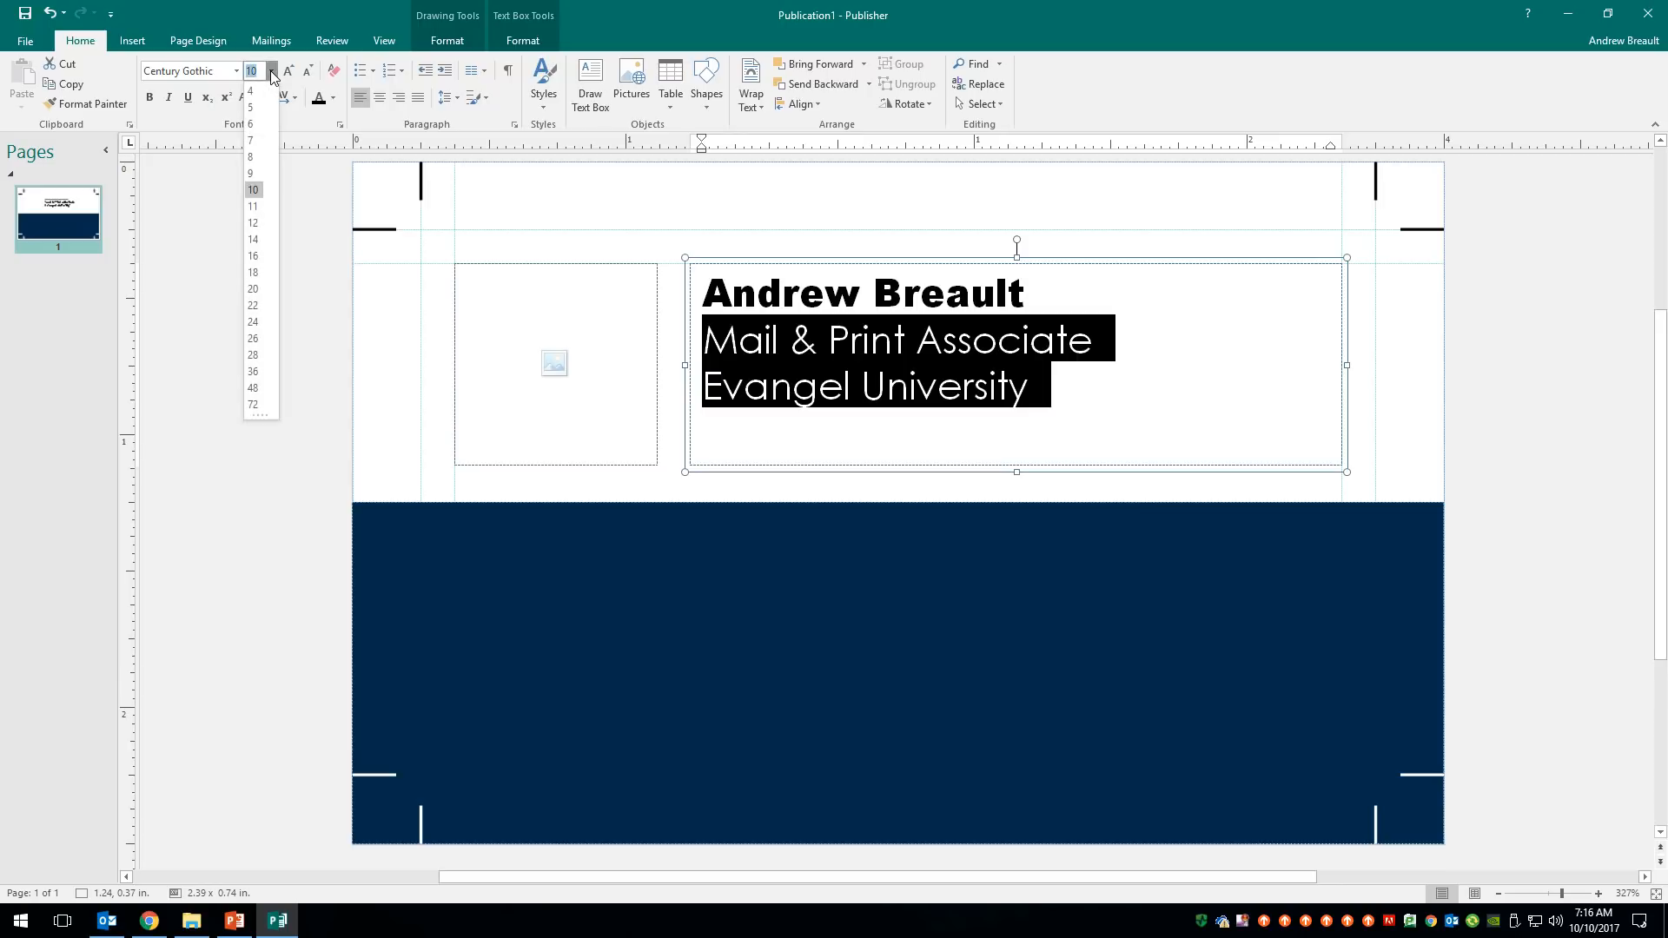
pyautogui.click(257, 130)
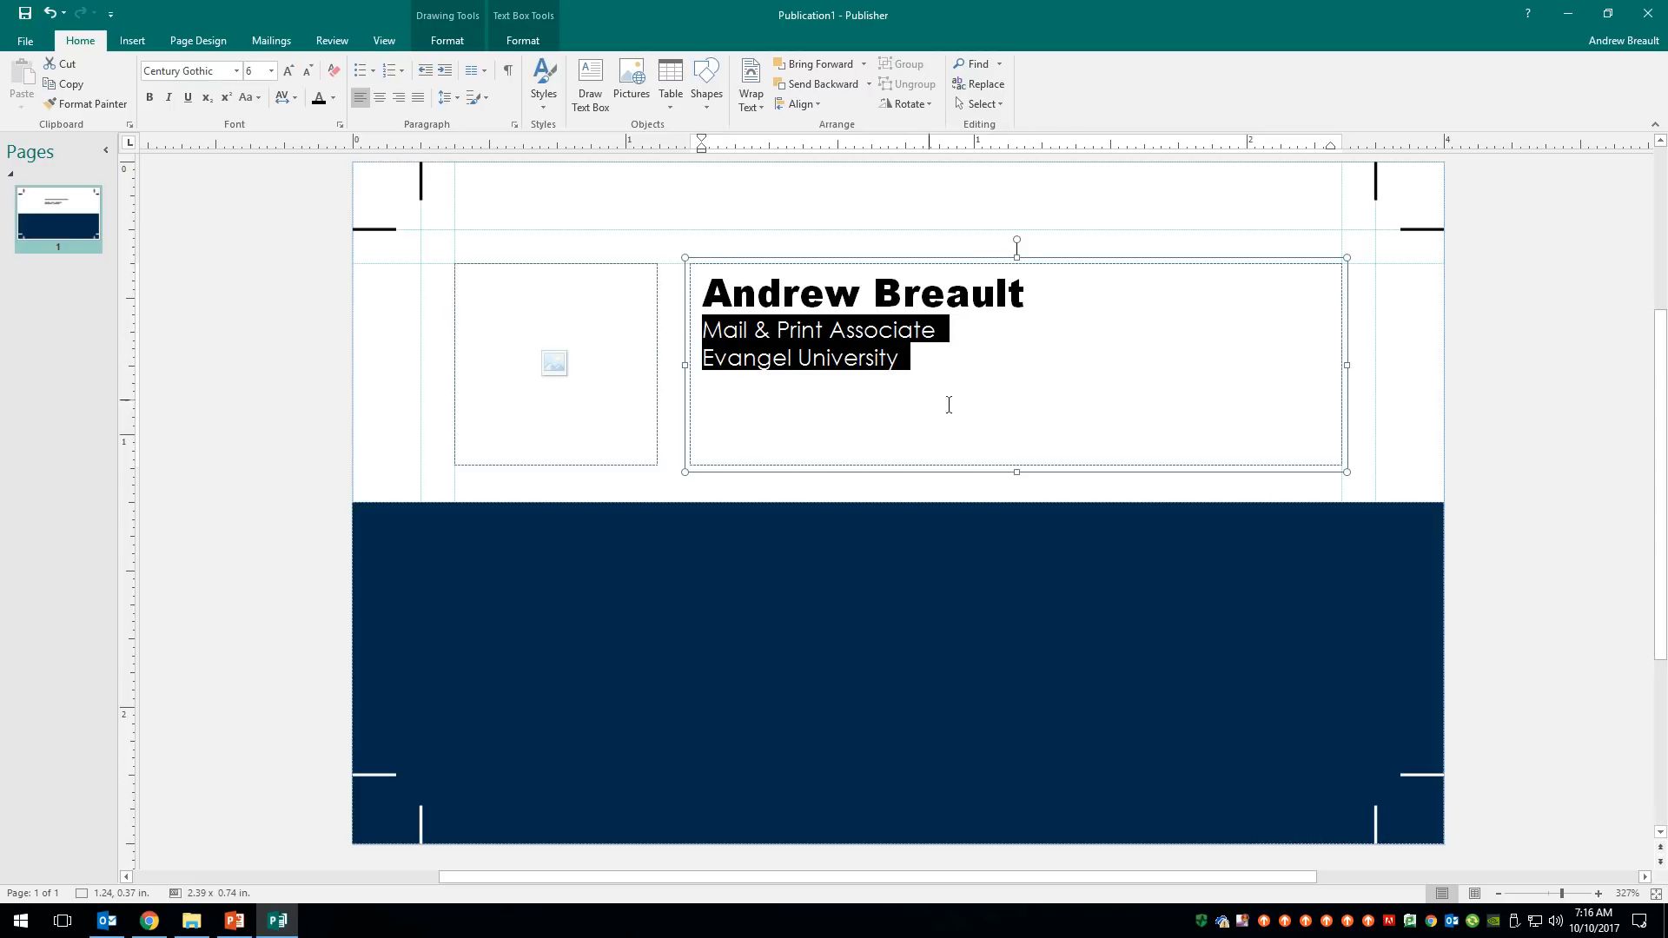
pyautogui.click(931, 353)
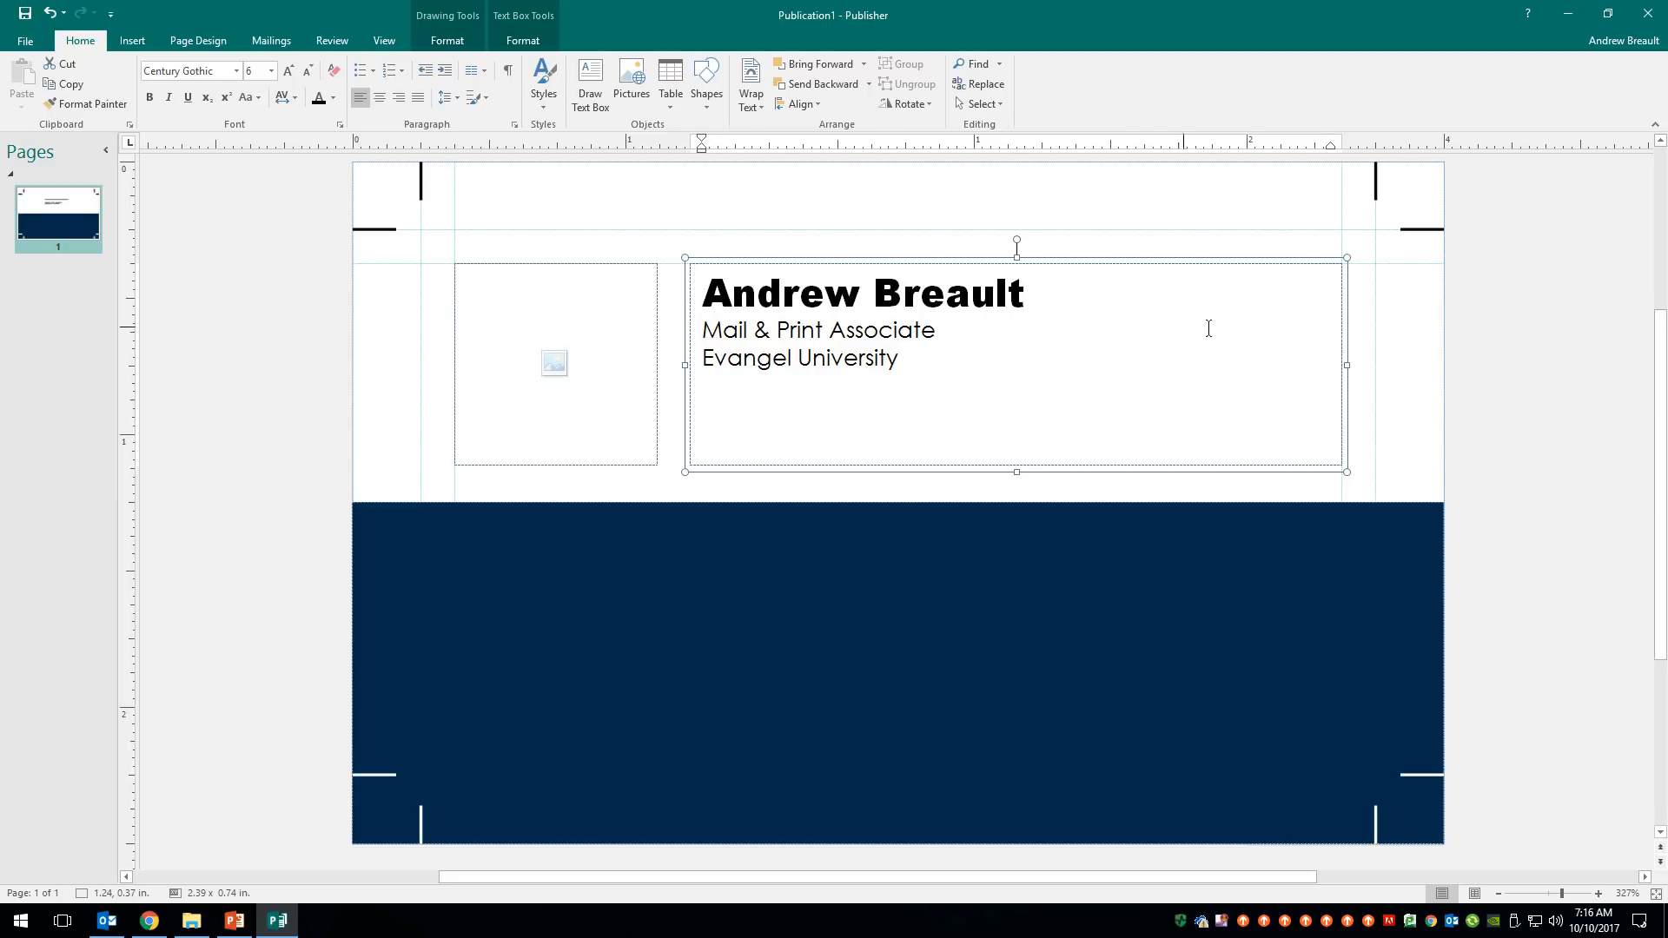
pyautogui.click(1540, 325)
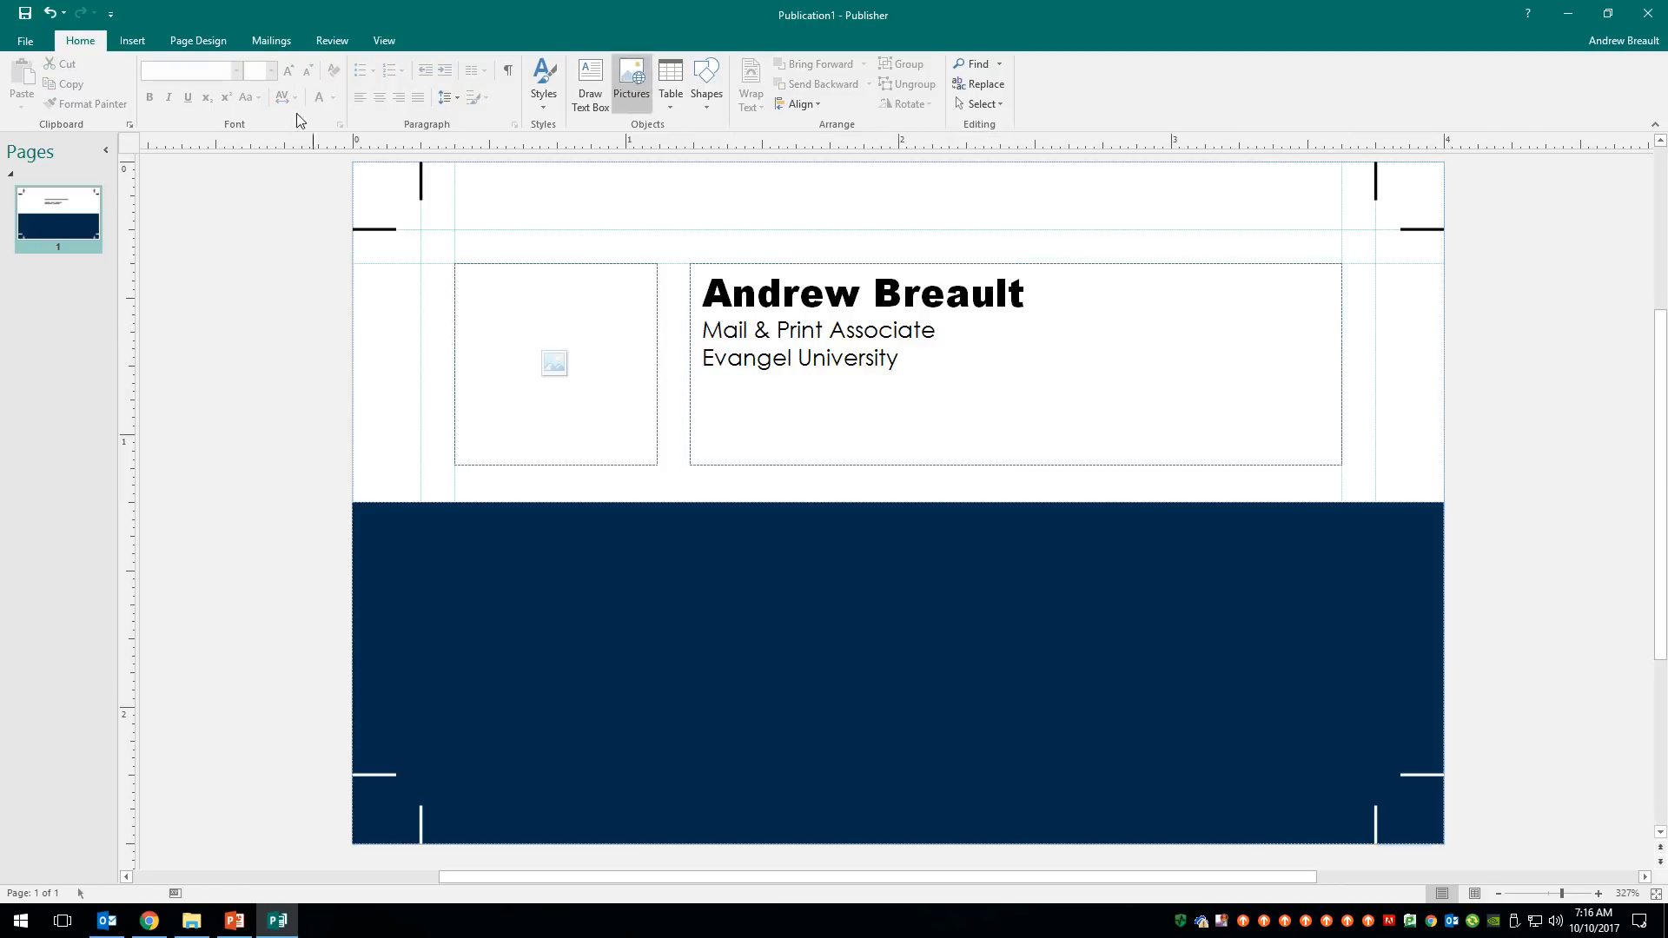
# - Draw a straight horizontal line under the name across the full text box
pyautogui.click(716, 80)
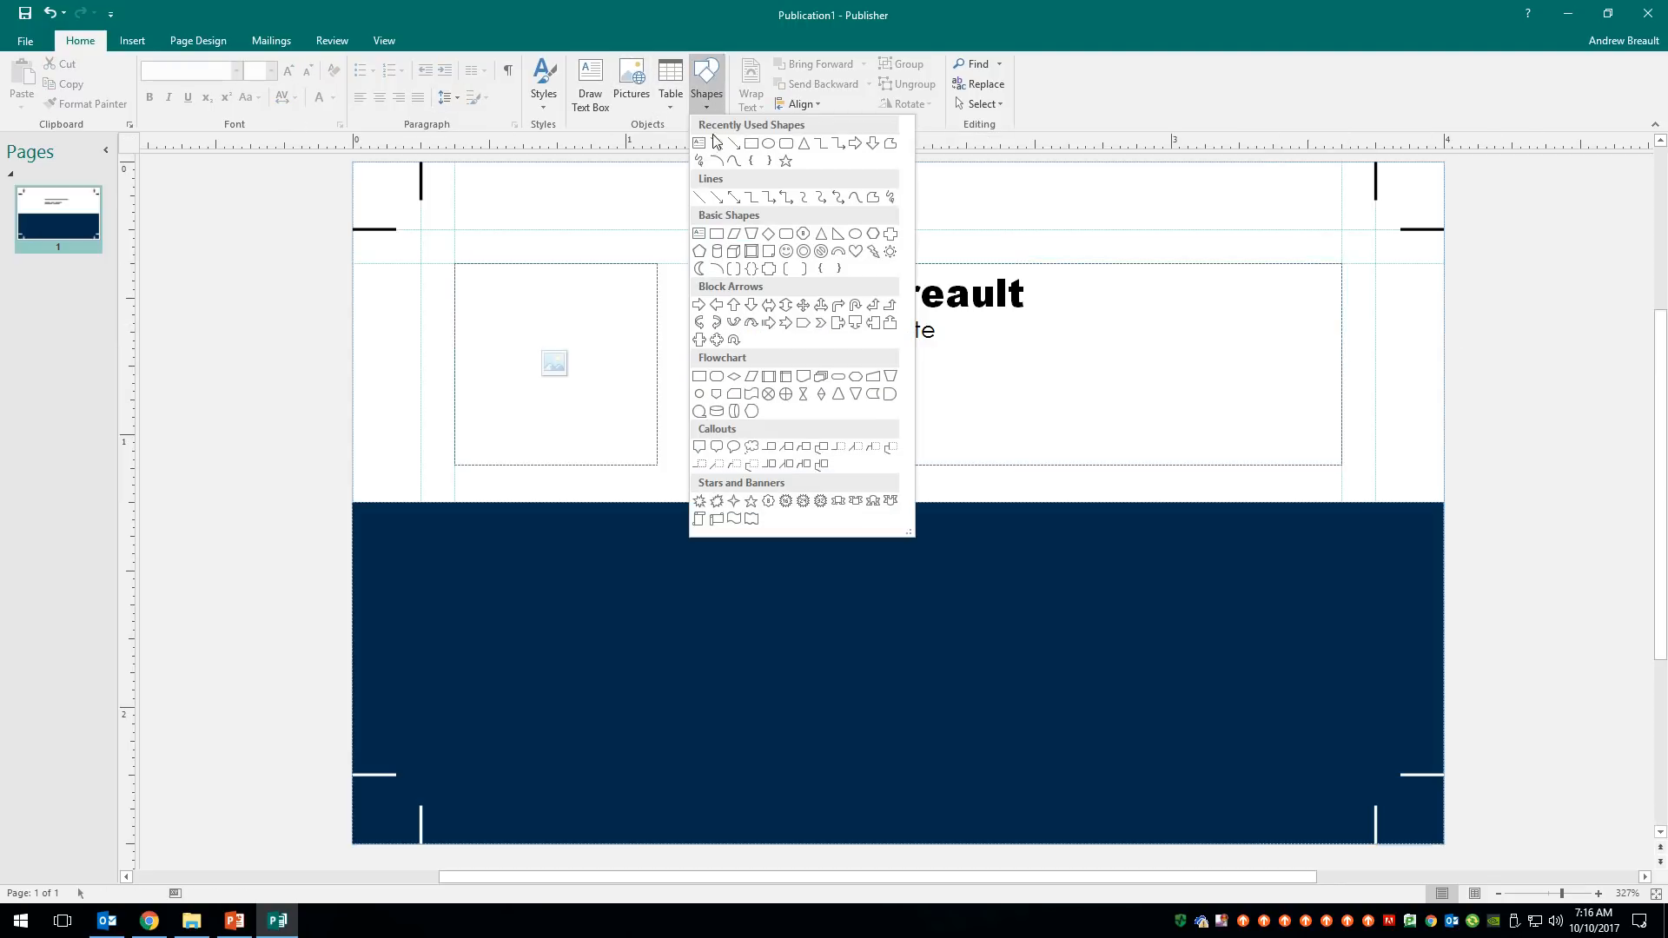
pyautogui.click(717, 144)
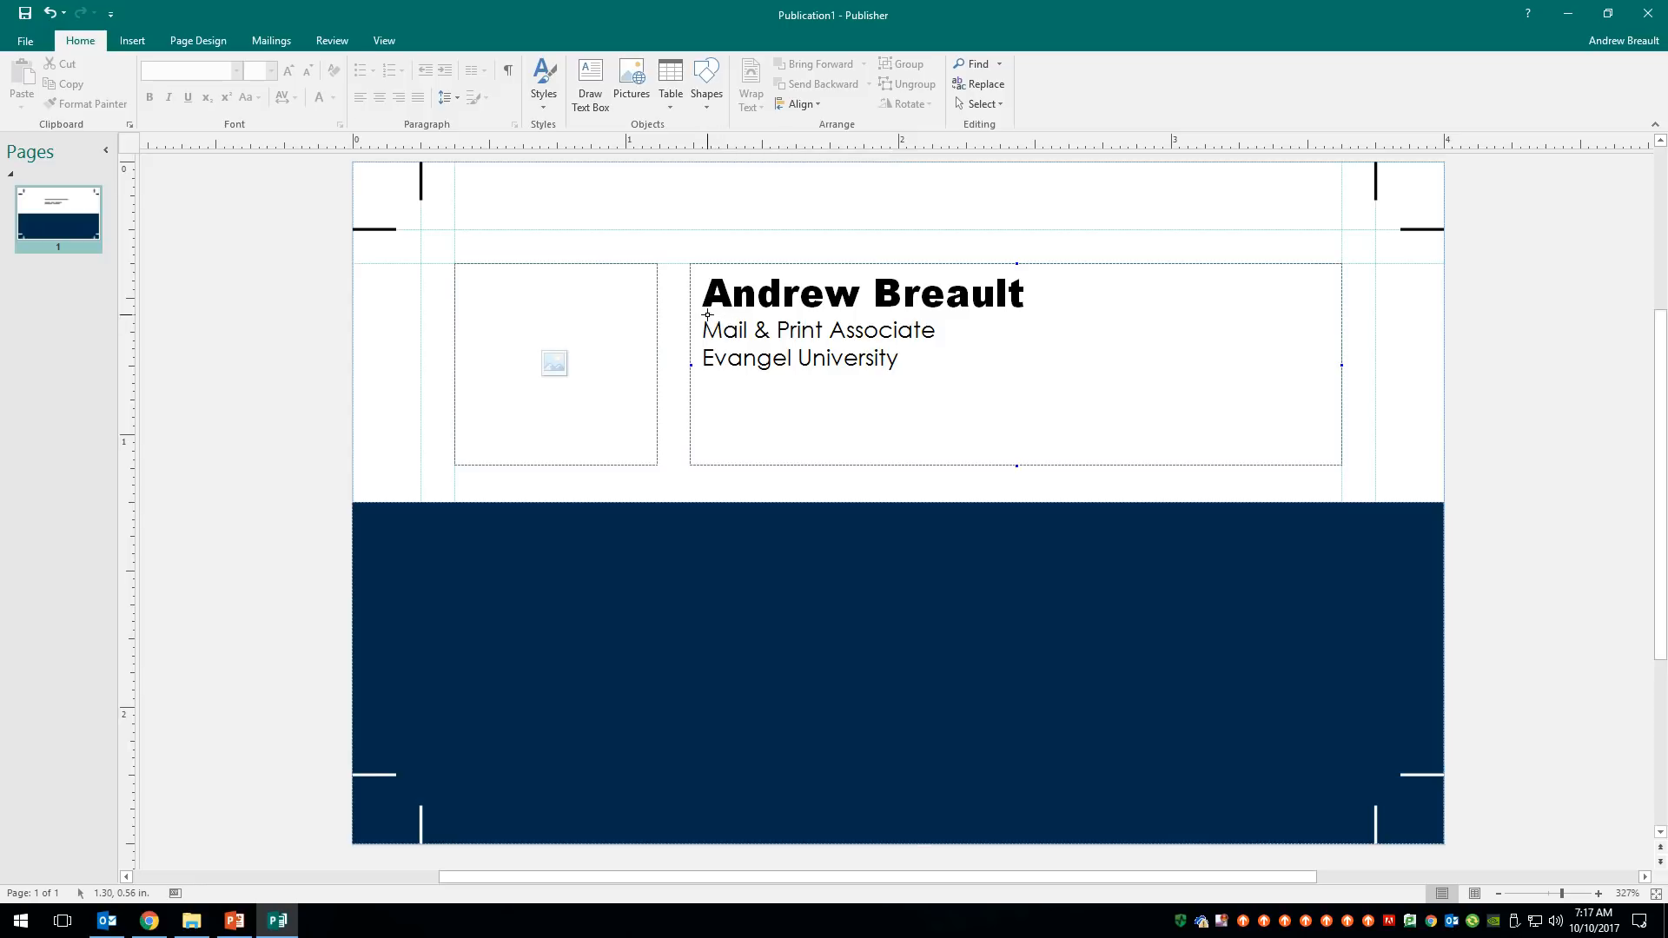
pyautogui.moveTo(704, 316); pyautogui.dragTo(1342, 316)
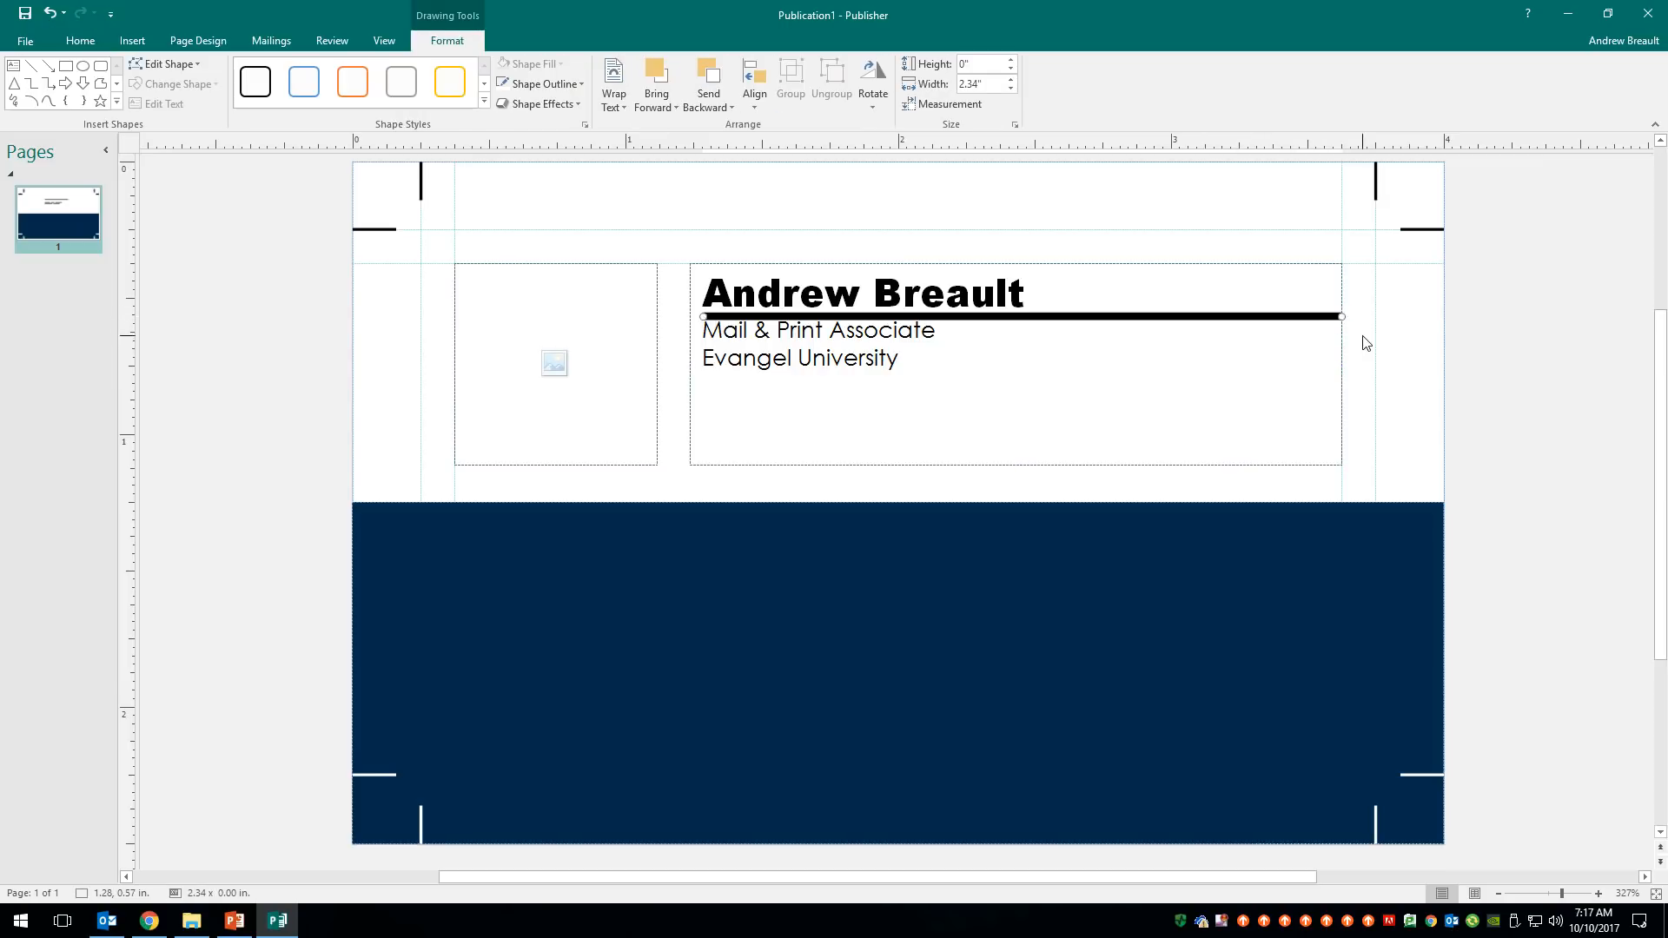
# - Thin the line's width via Format AutoShape and nudge it just beneath the name
pyautogui.rightClick(1143, 318)
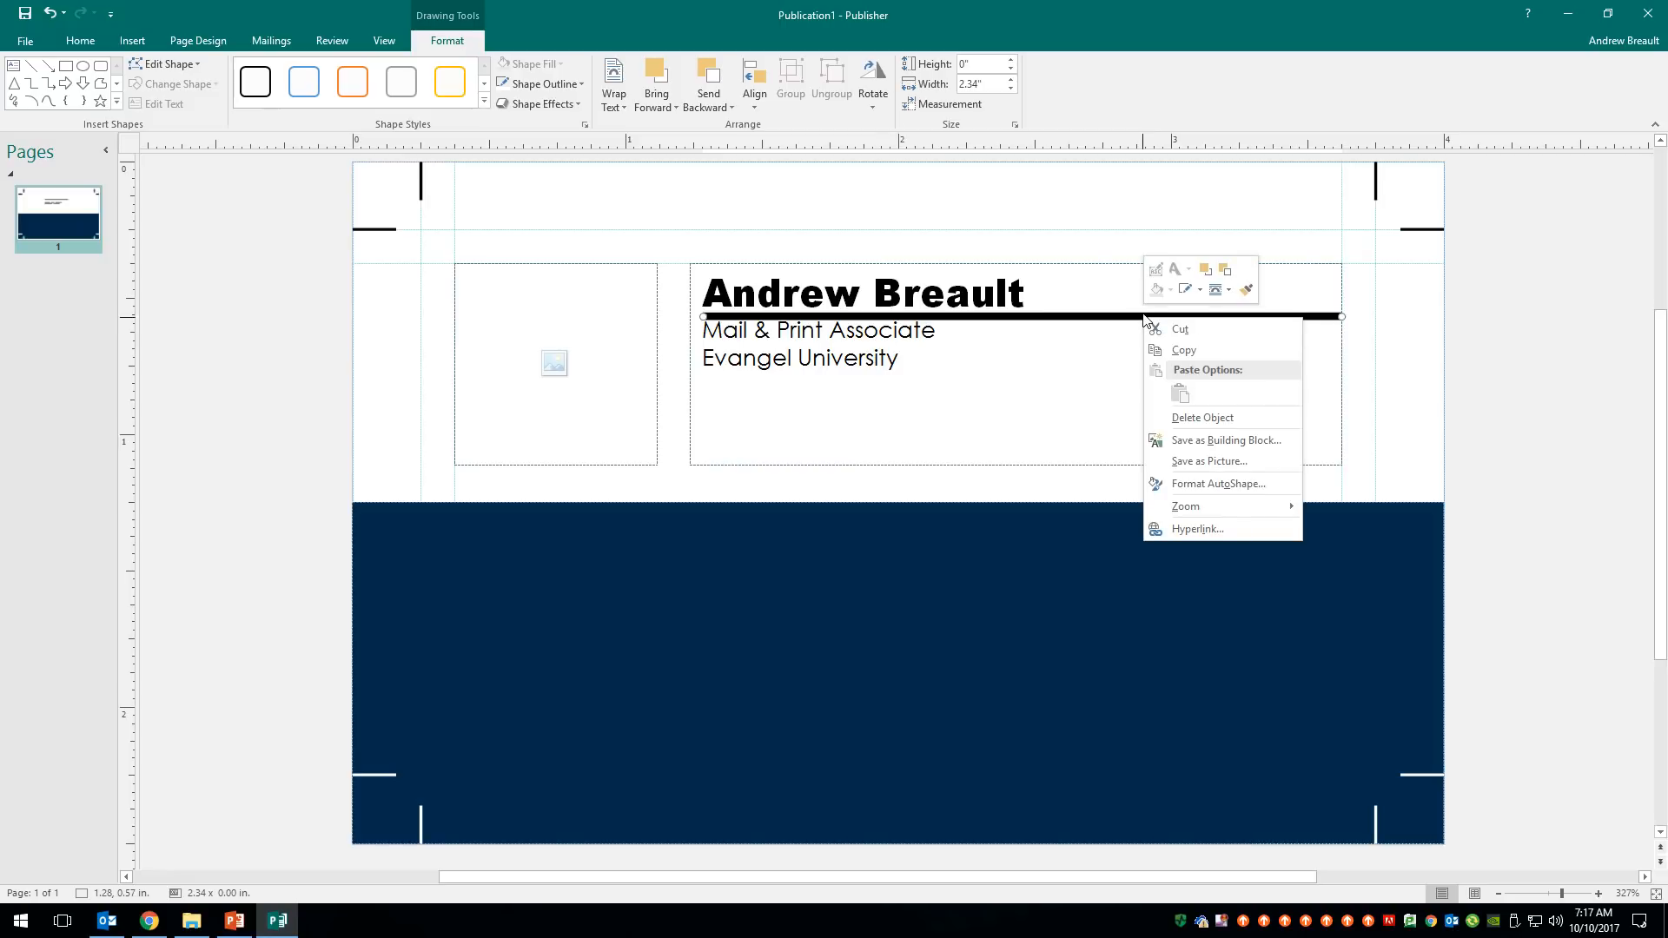
pyautogui.click(1227, 483)
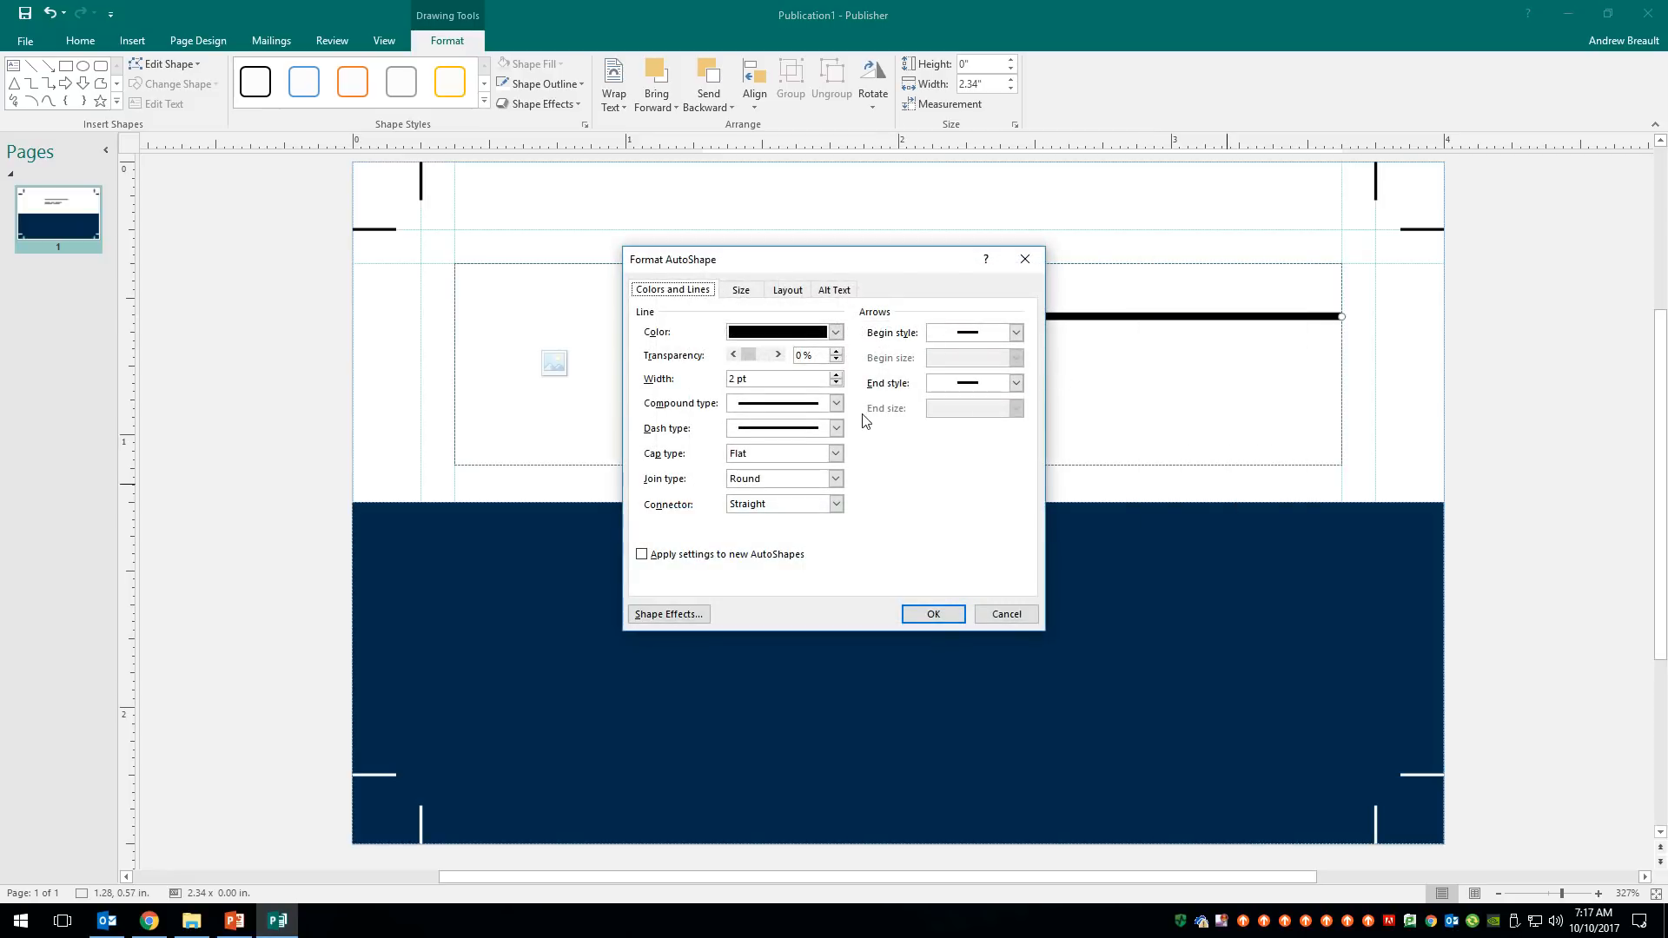
pyautogui.click(837, 384)
pyautogui.click(837, 383)
pyautogui.click(837, 383)
pyautogui.click(933, 614)
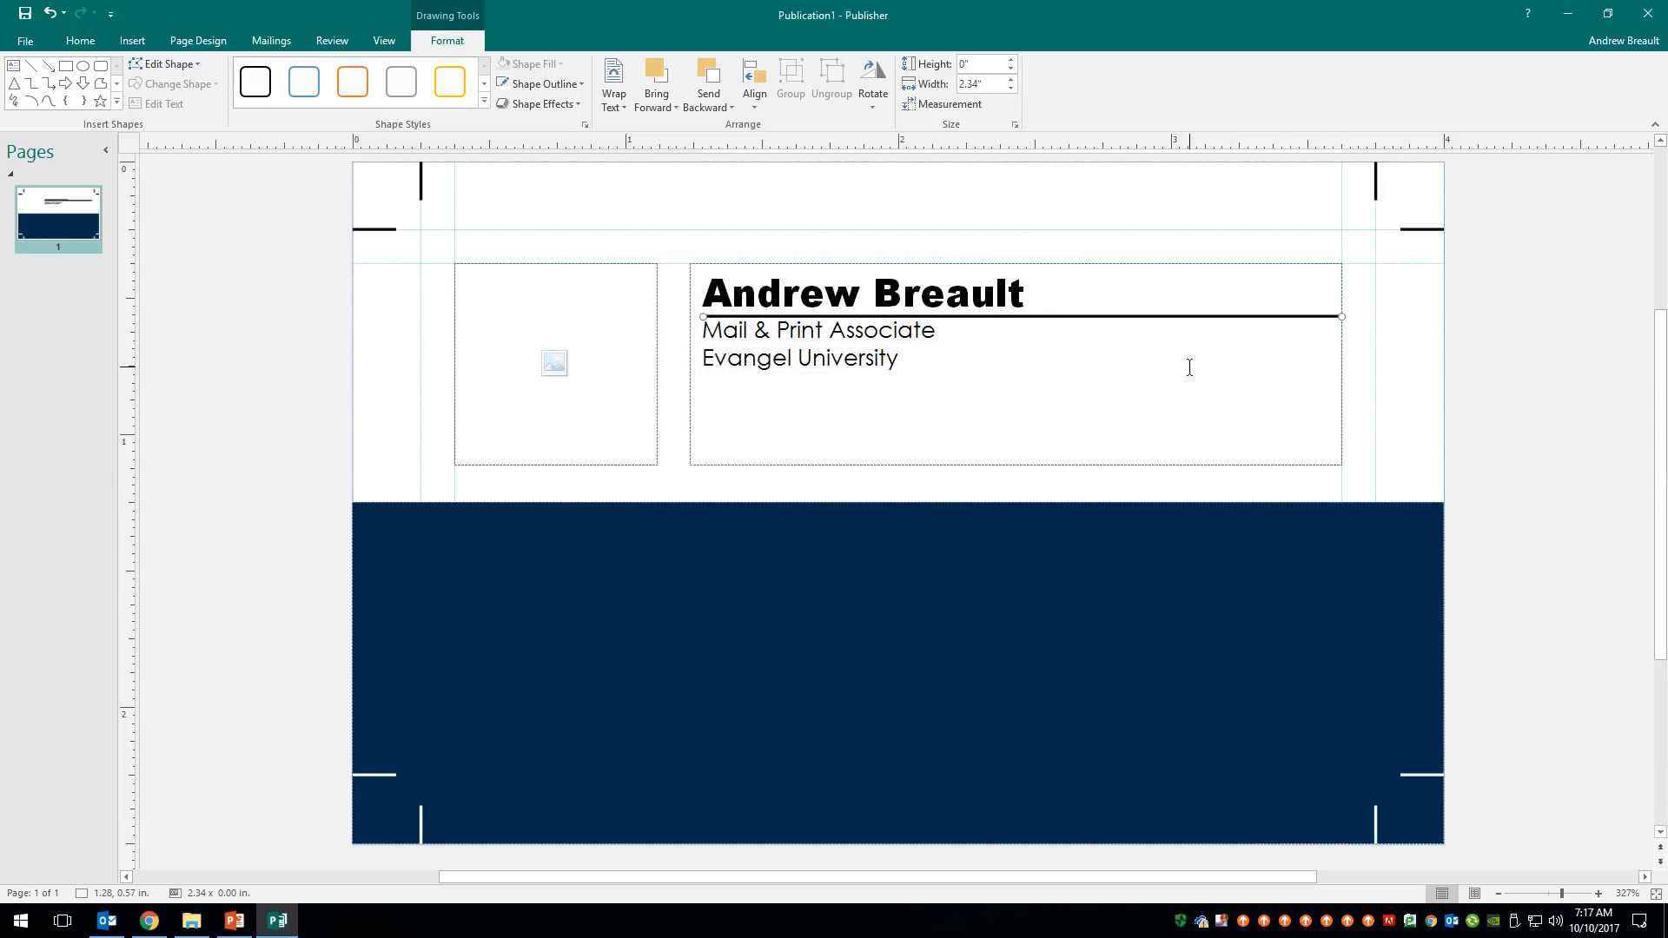
pyautogui.hotkey('alt', 'Up')
pyautogui.hotkey('alt', 'Up')
pyautogui.hotkey('alt', 'Up')
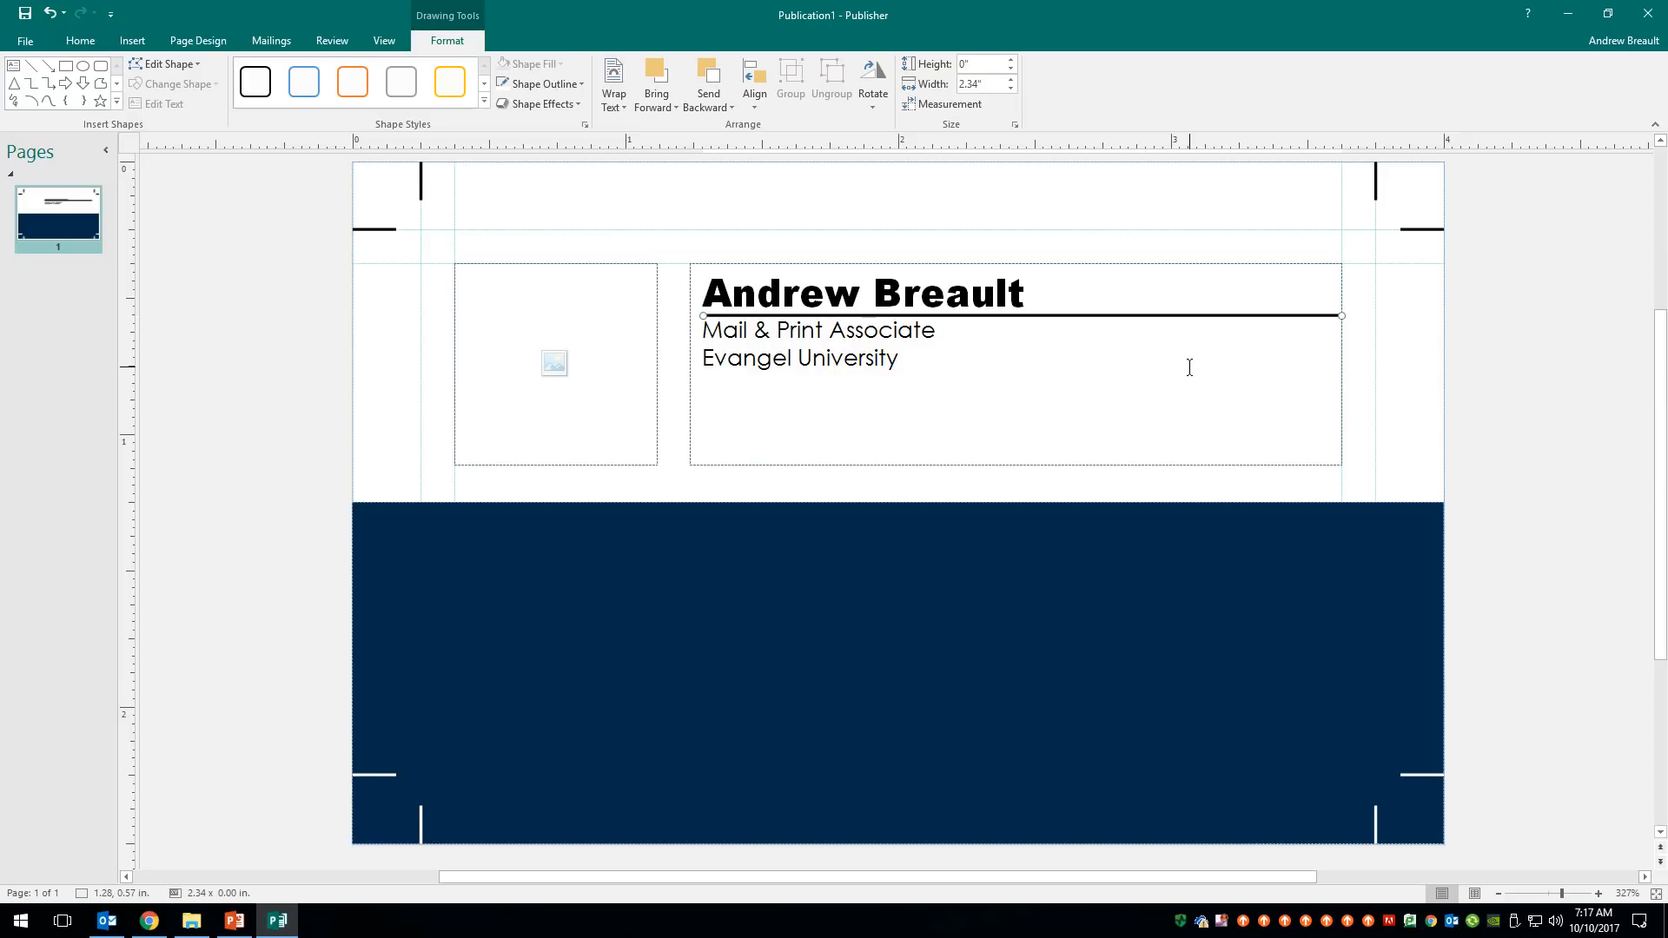
pyautogui.hotkey('alt', 'Up')
pyautogui.hotkey('alt', 'Up')
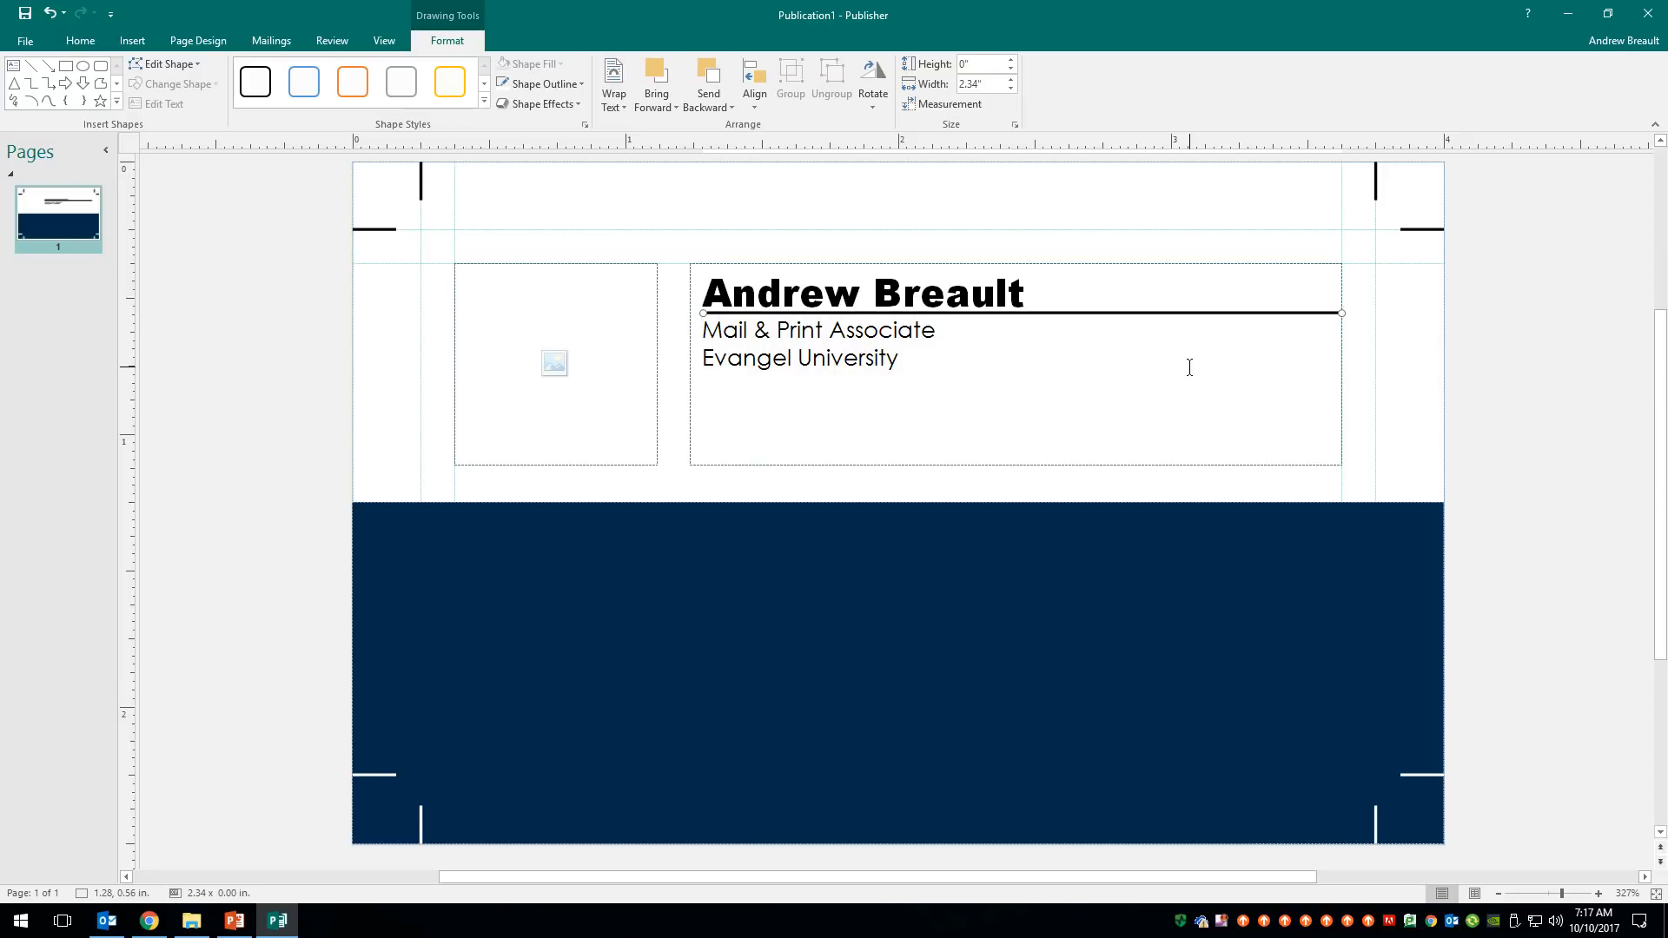
pyautogui.hotkey('alt', 'Down')
pyautogui.click(1574, 366)
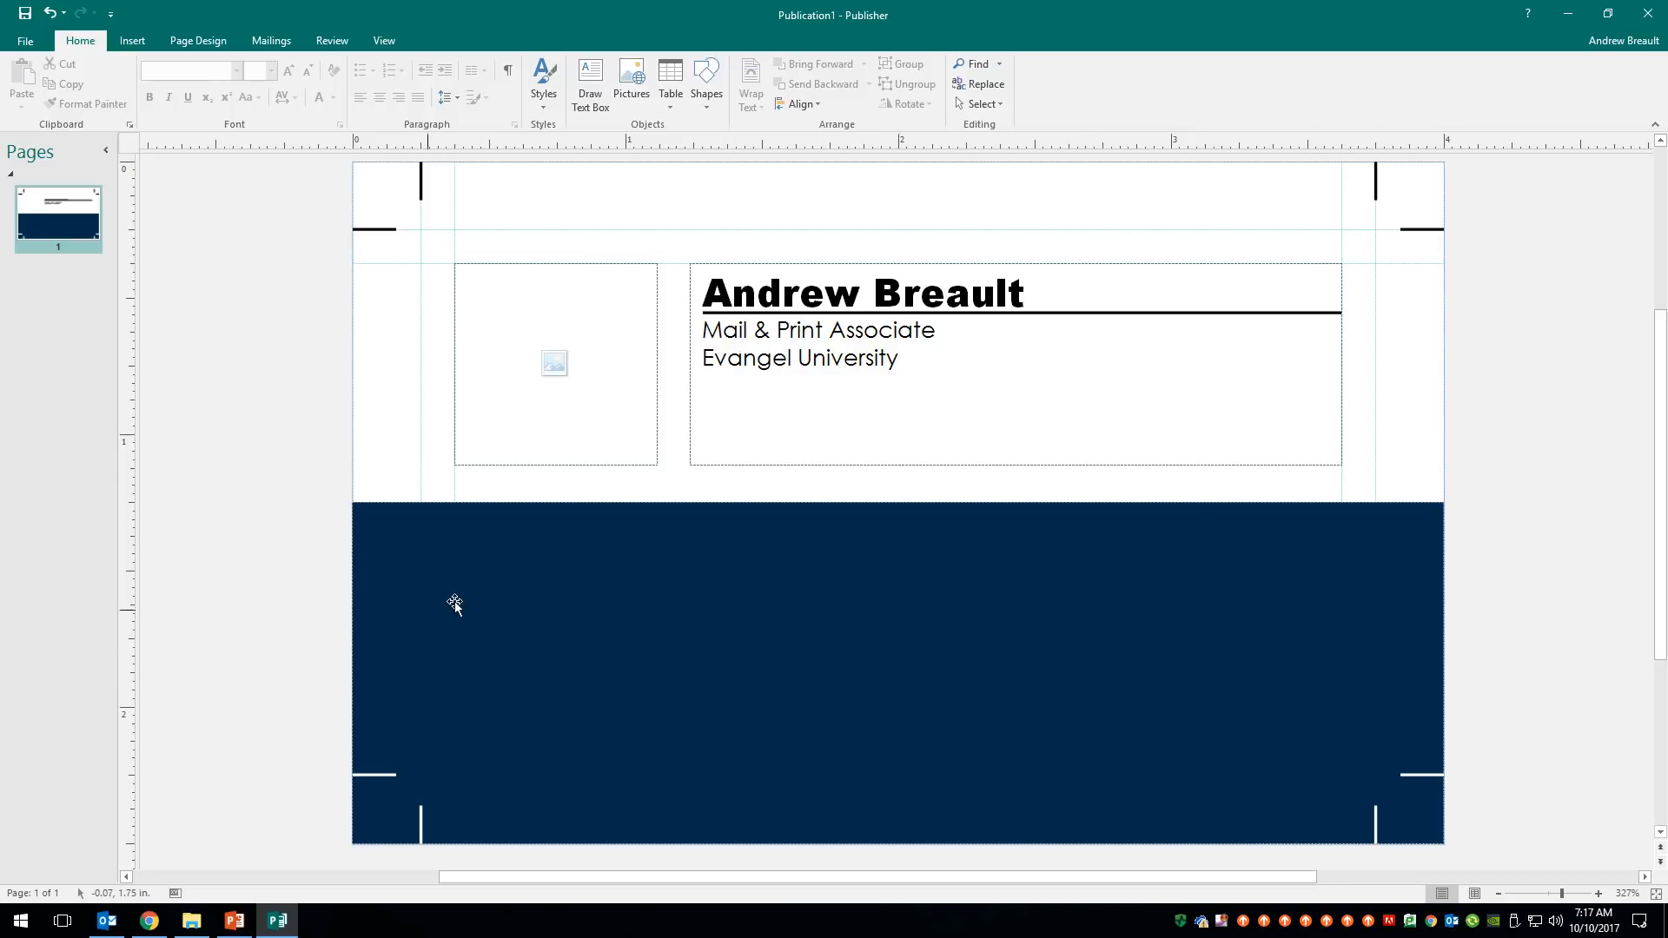
# - Draw a text box on the navy band with 'Mobile' and 'Email' on separate lines
pyautogui.click(593, 85)
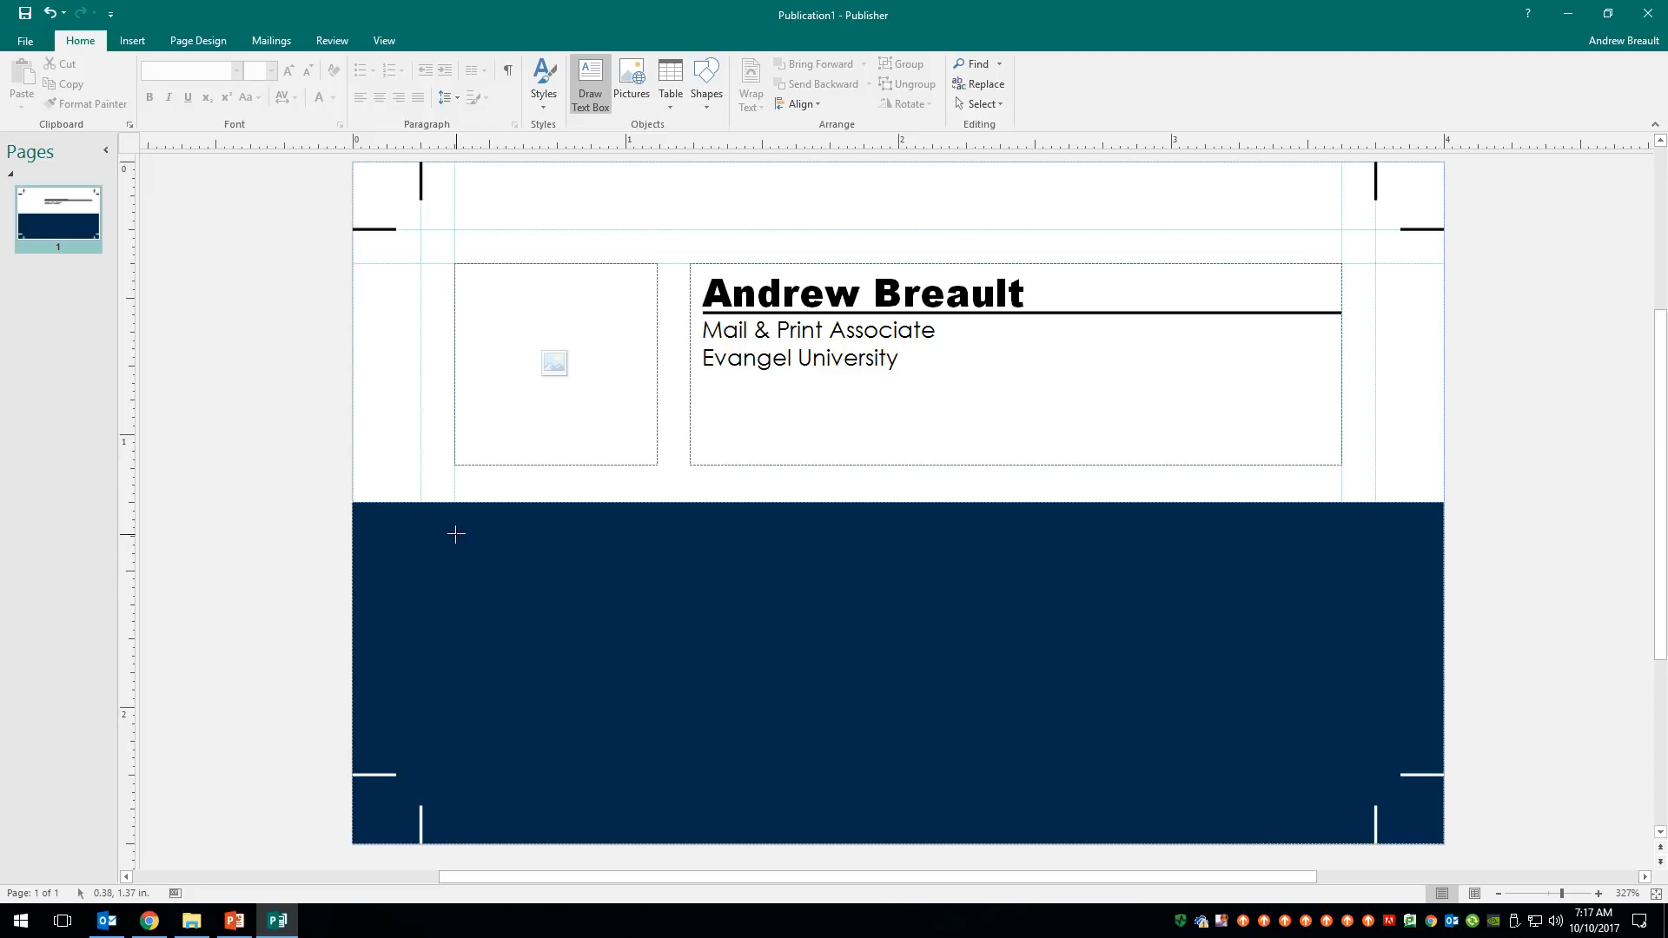
pyautogui.moveTo(456, 534)
pyautogui.mouseDown()
pyautogui.moveTo(805, 737)
pyautogui.moveTo(876, 741)
pyautogui.moveTo(811, 737)
pyautogui.moveTo(782, 710)
pyautogui.moveTo(797, 740)
pyautogui.moveTo(790, 712)
pyautogui.moveTo(804, 741)
pyautogui.moveTo(1341, 741)
pyautogui.mouseUp()
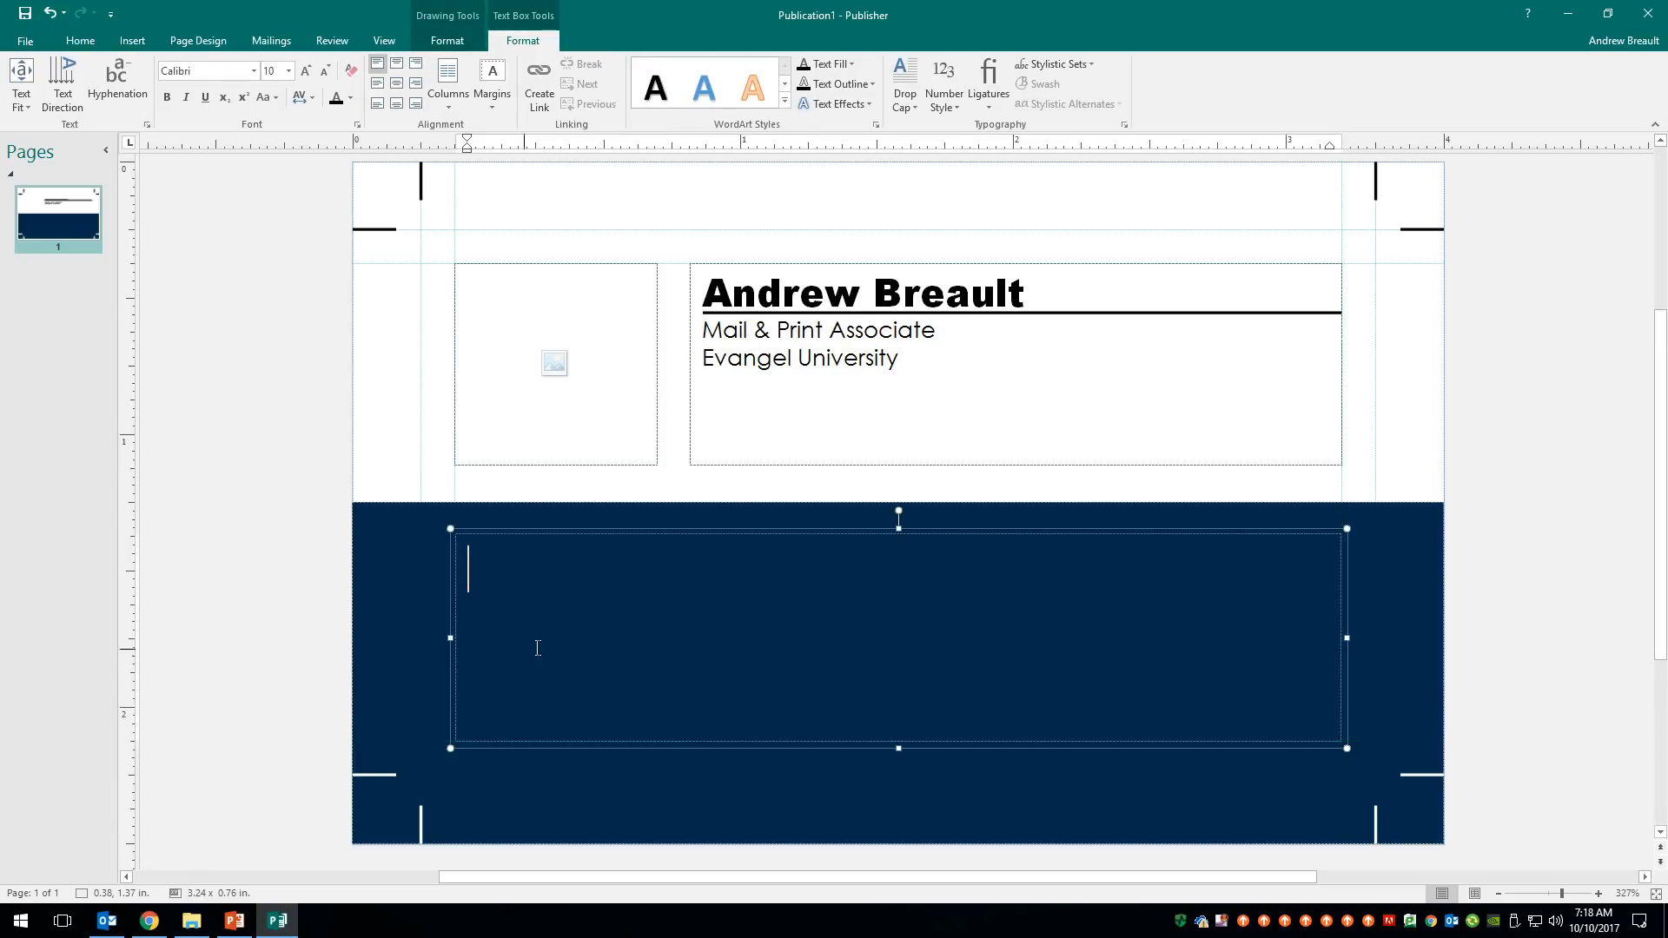
pyautogui.moveTo(451, 639); pyautogui.dragTo(451, 640)
pyautogui.write('Mobie')
pyautogui.press('BackSpace')
pyautogui.write('le ')
pyautogui.write('E')
pyautogui.write('mail')
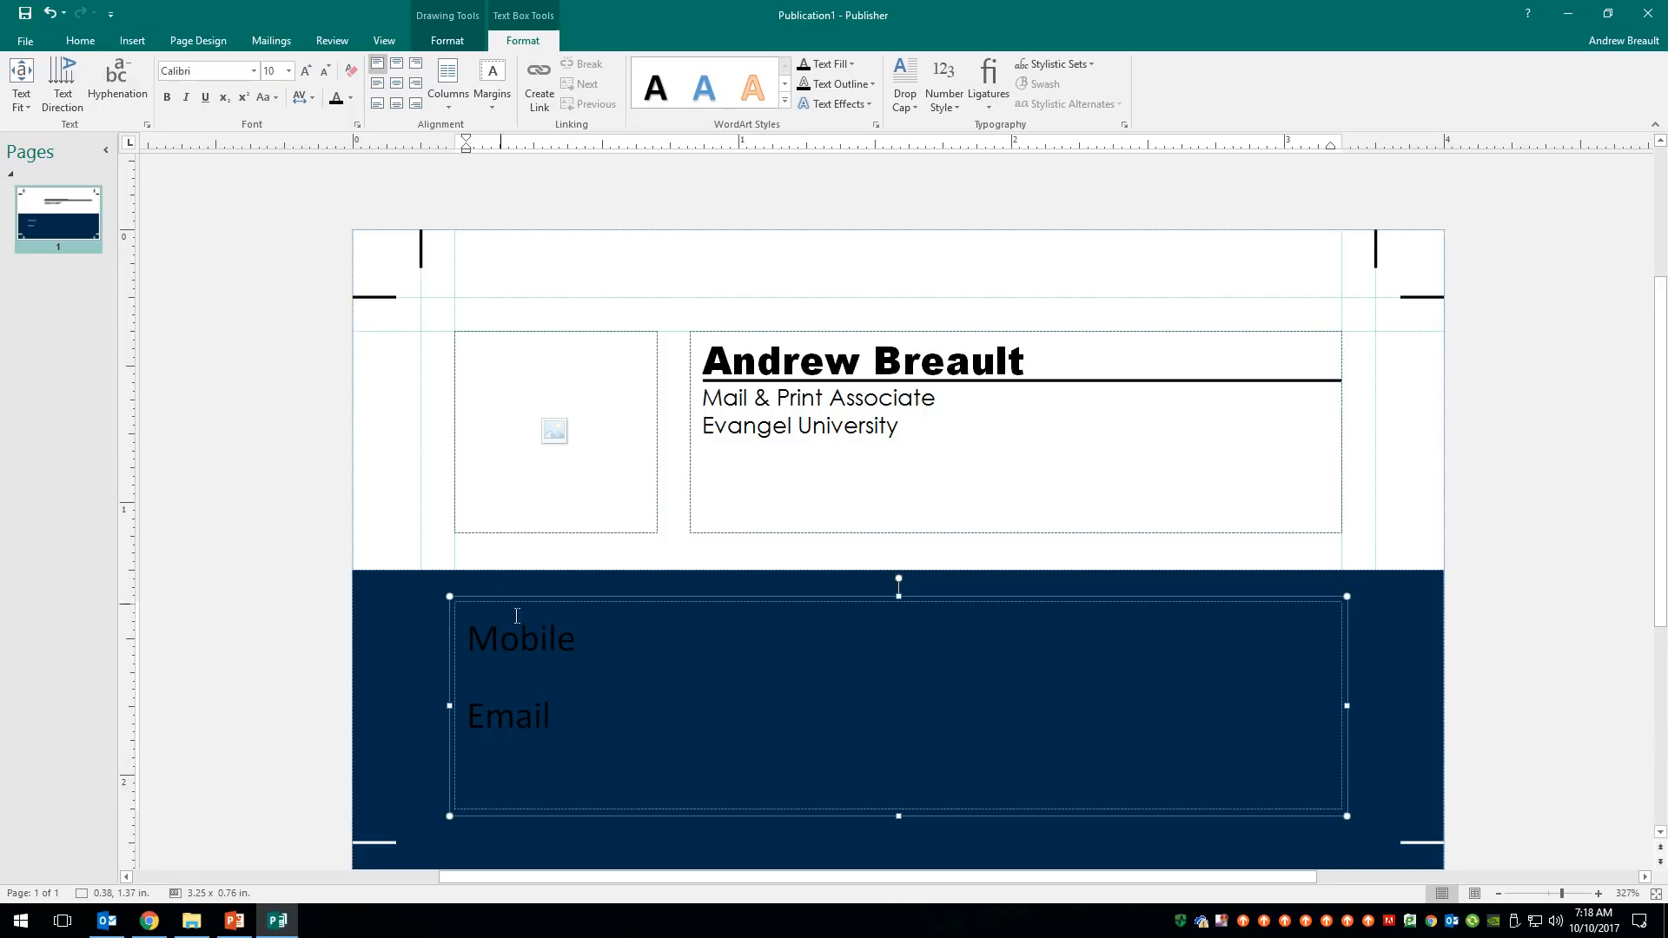
pyautogui.scroll(-1, 547, 710)
pyautogui.moveTo(556, 600); pyautogui.dragTo(447, 485)
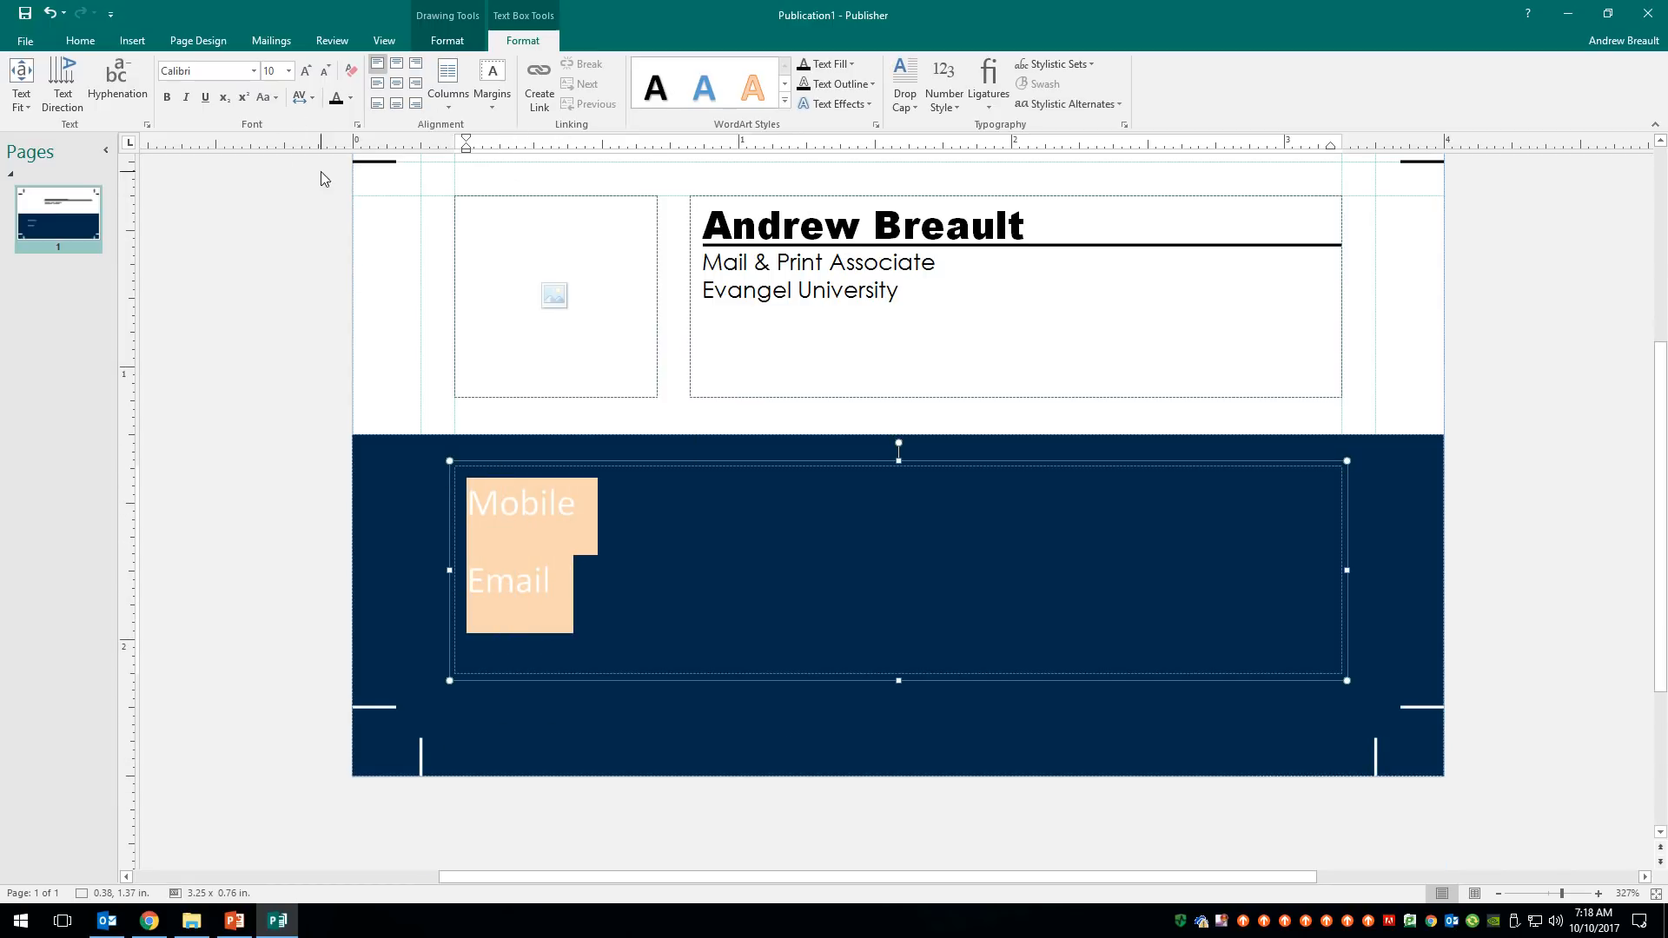
pyautogui.click(80, 41)
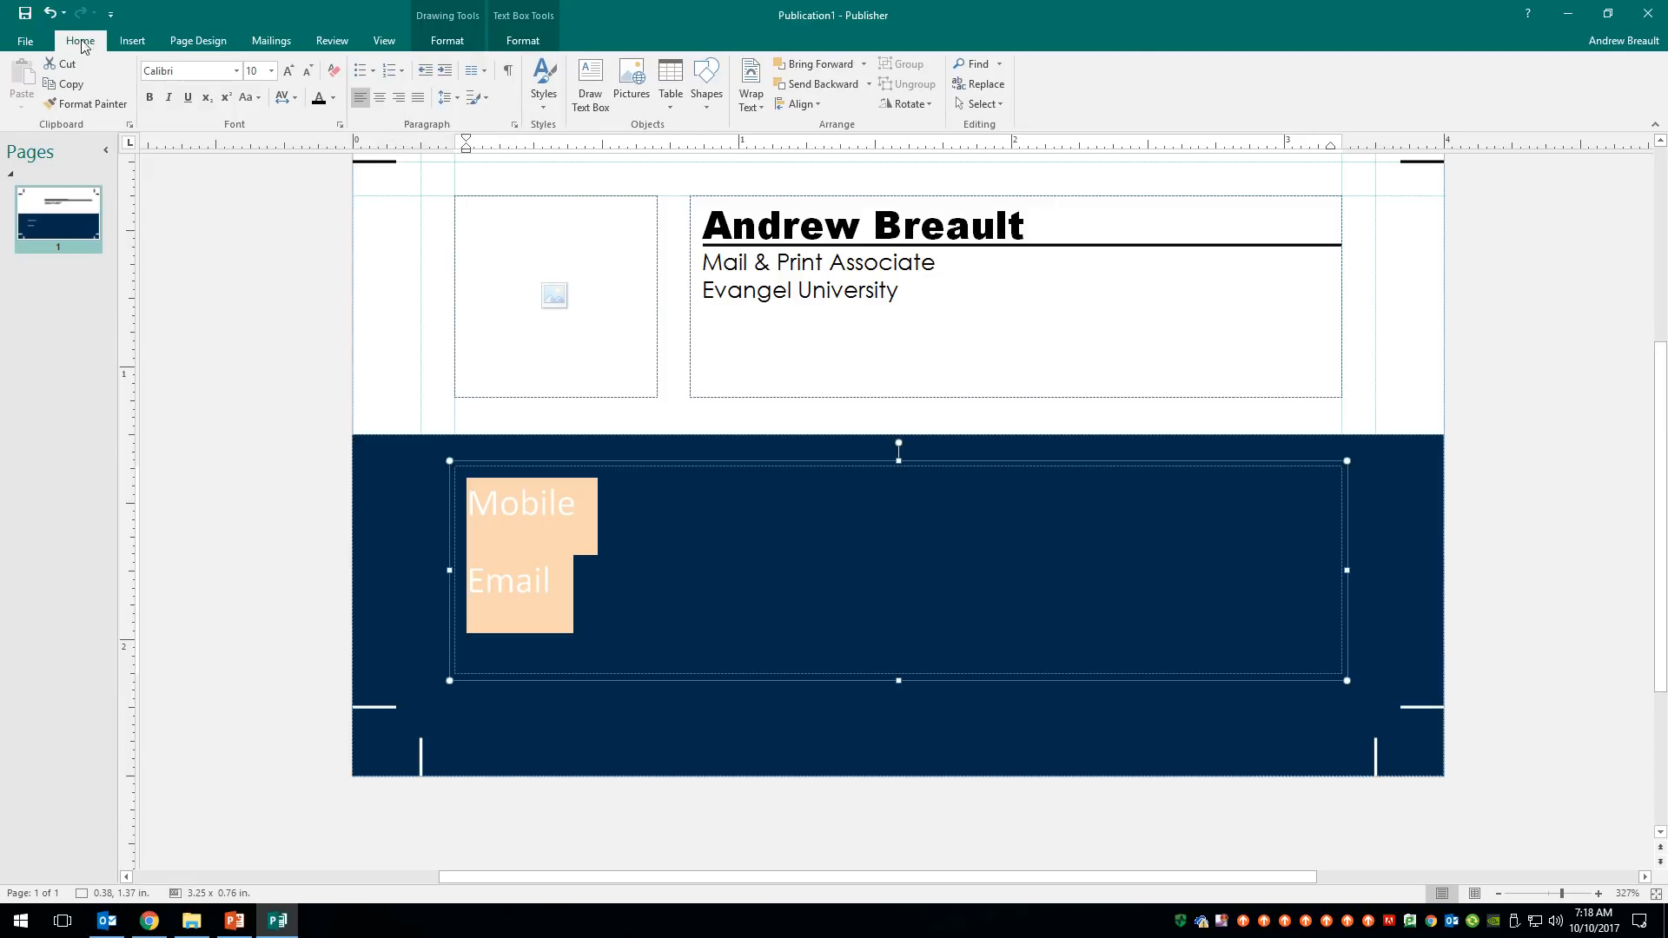
# - Give the Mobile and Email lines 0pt space after and 1sp line spacing
pyautogui.click(512, 125)
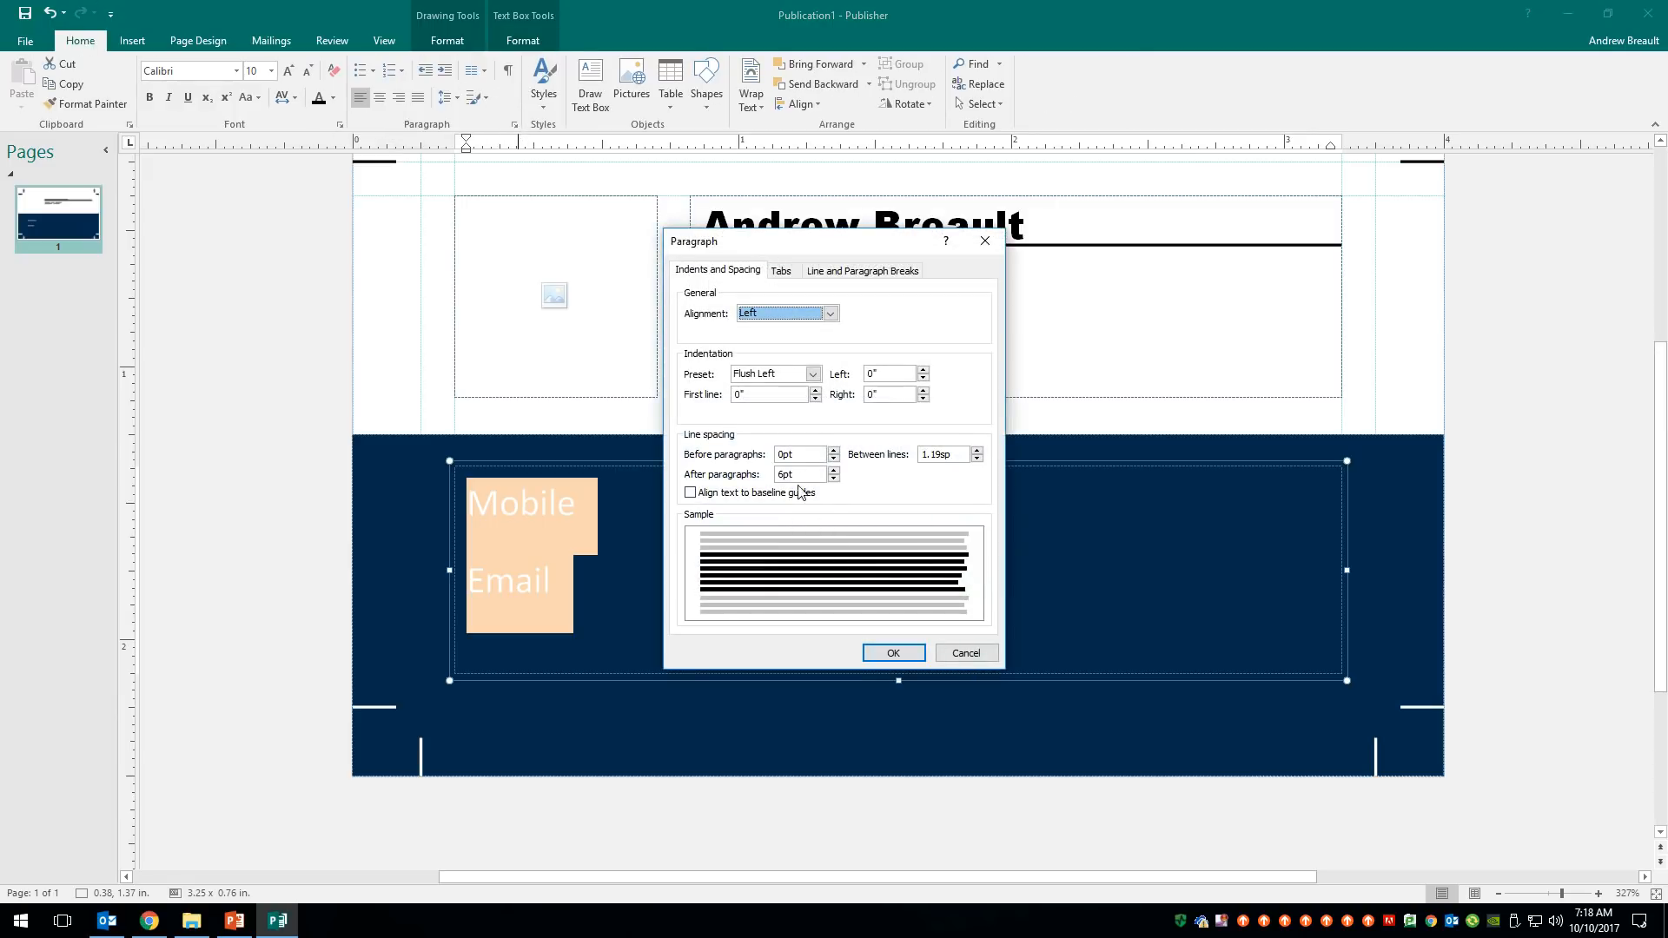
pyautogui.moveTo(799, 475); pyautogui.dragTo(752, 484)
pyautogui.write('0')
pyautogui.press('Tab')
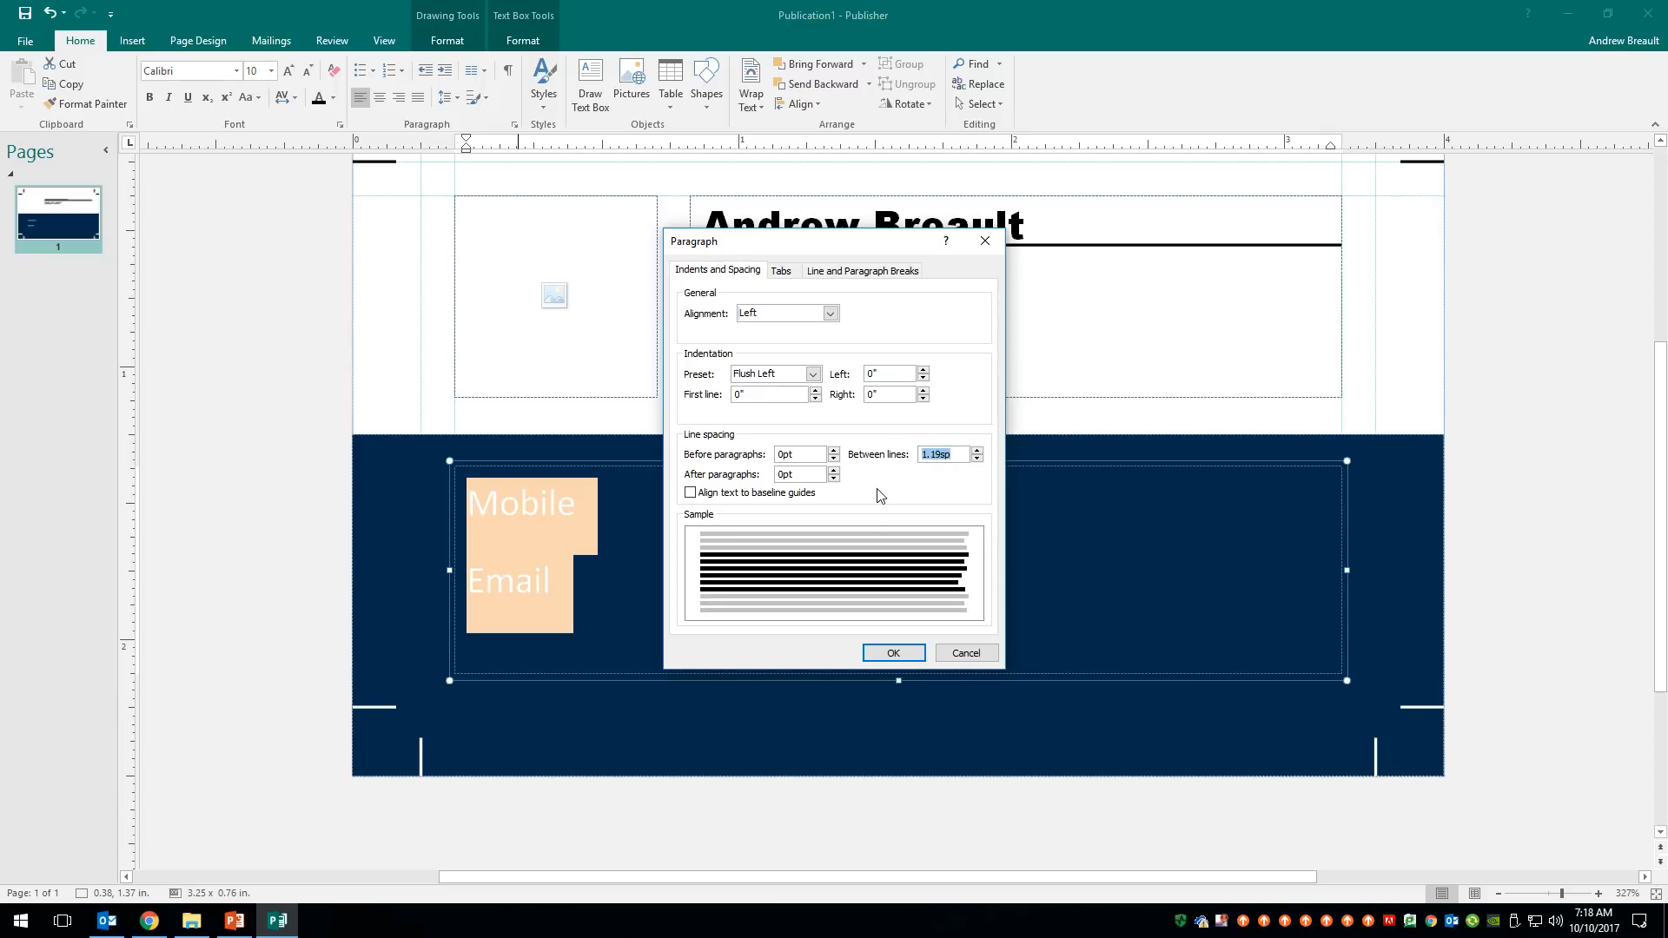
pyautogui.write('1')
pyautogui.click(893, 653)
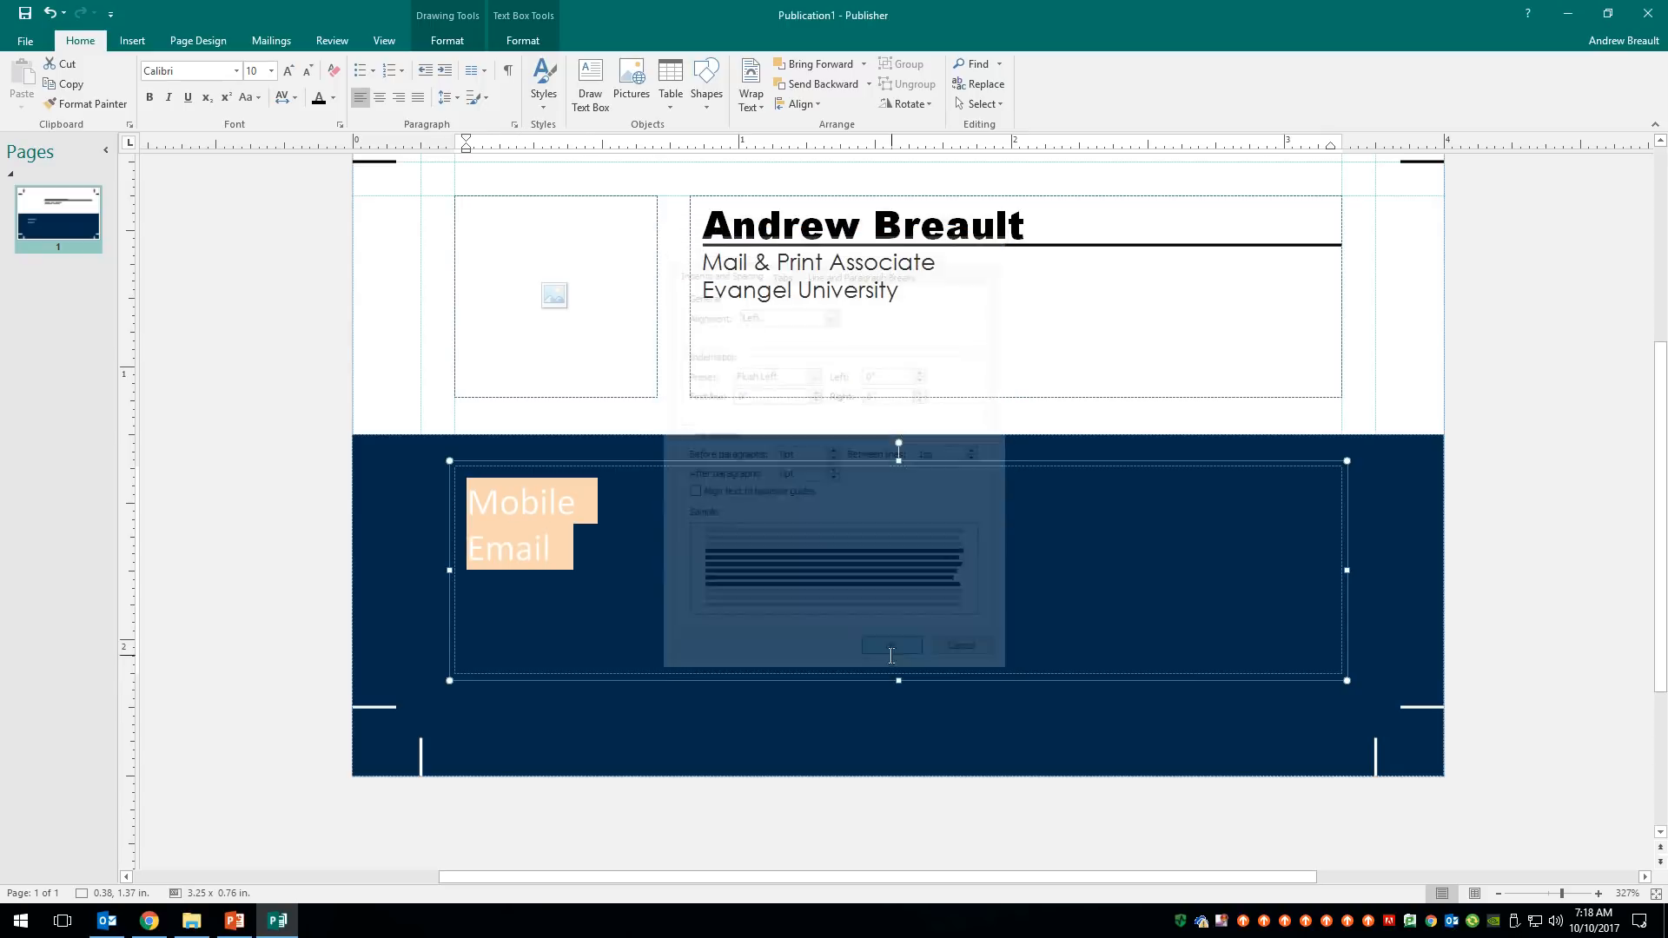
# - Format the Mobile and Email text as white 8 pt Century Gothic
pyautogui.click(236, 71)
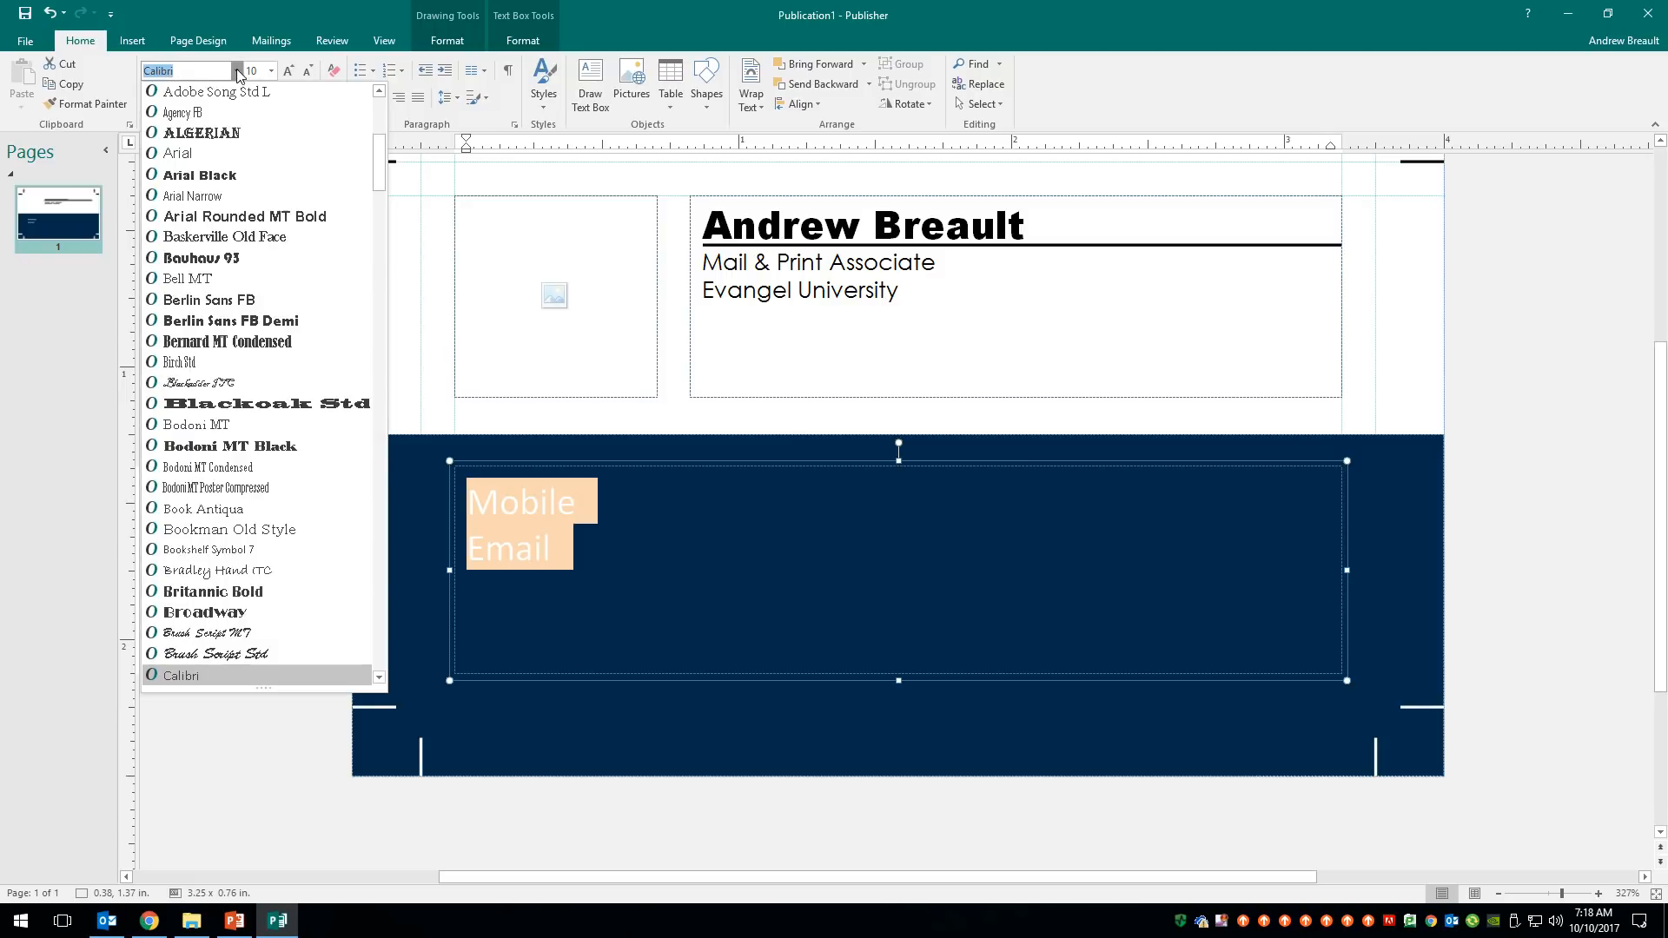
pyautogui.scroll(5, 270, 197)
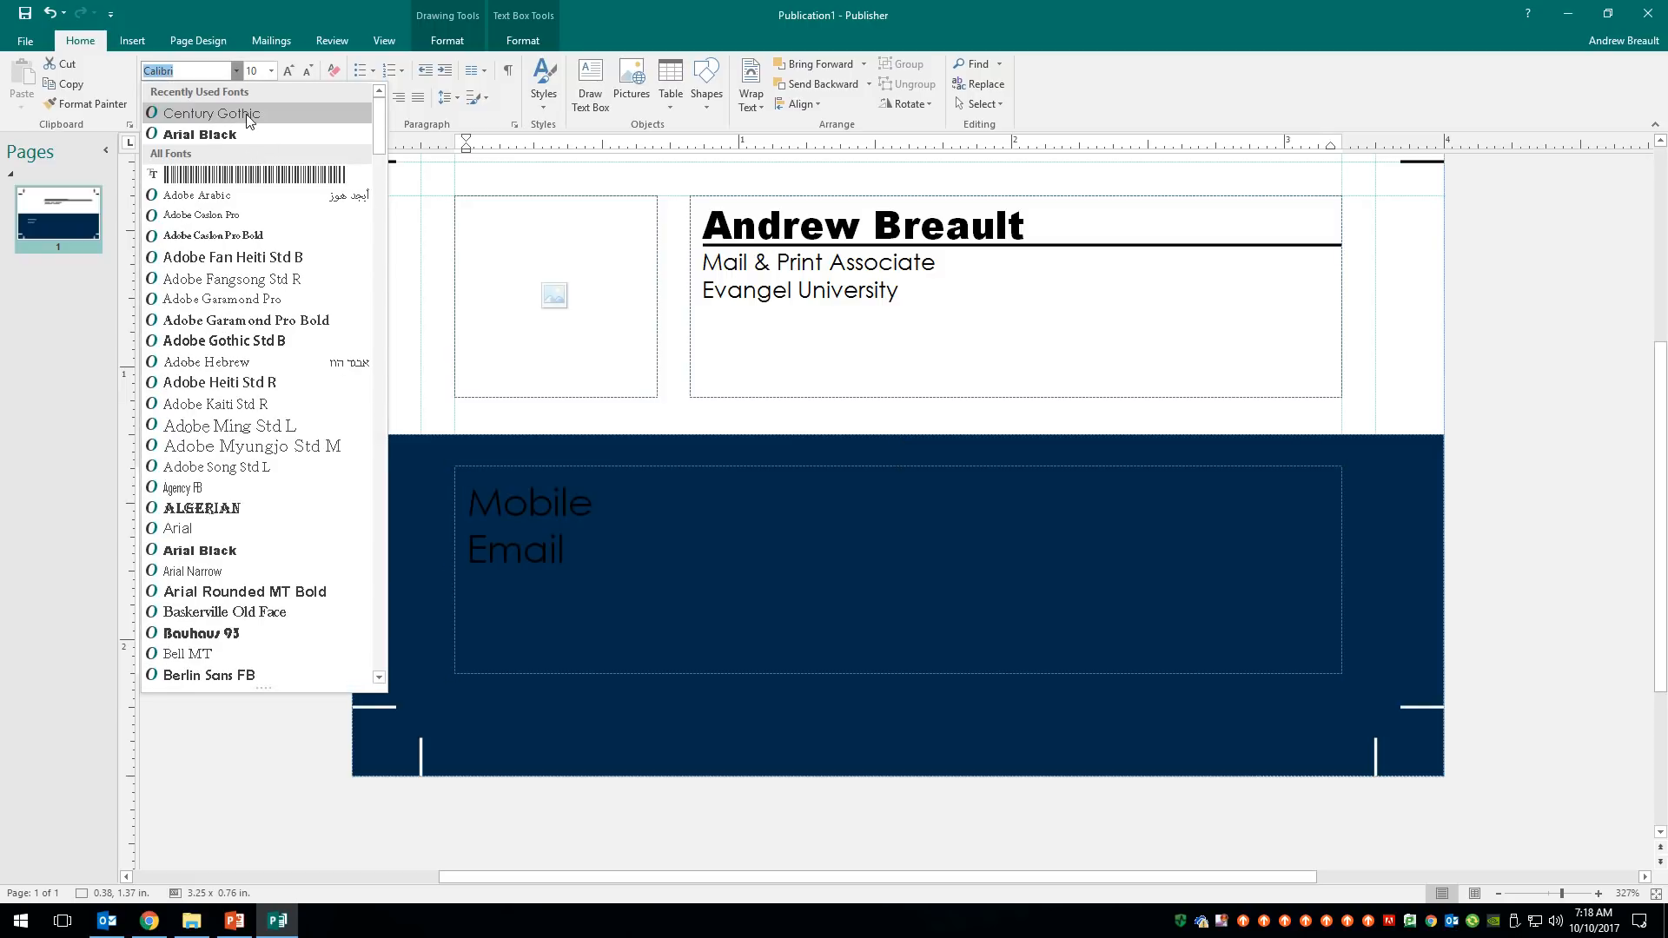
pyautogui.click(247, 113)
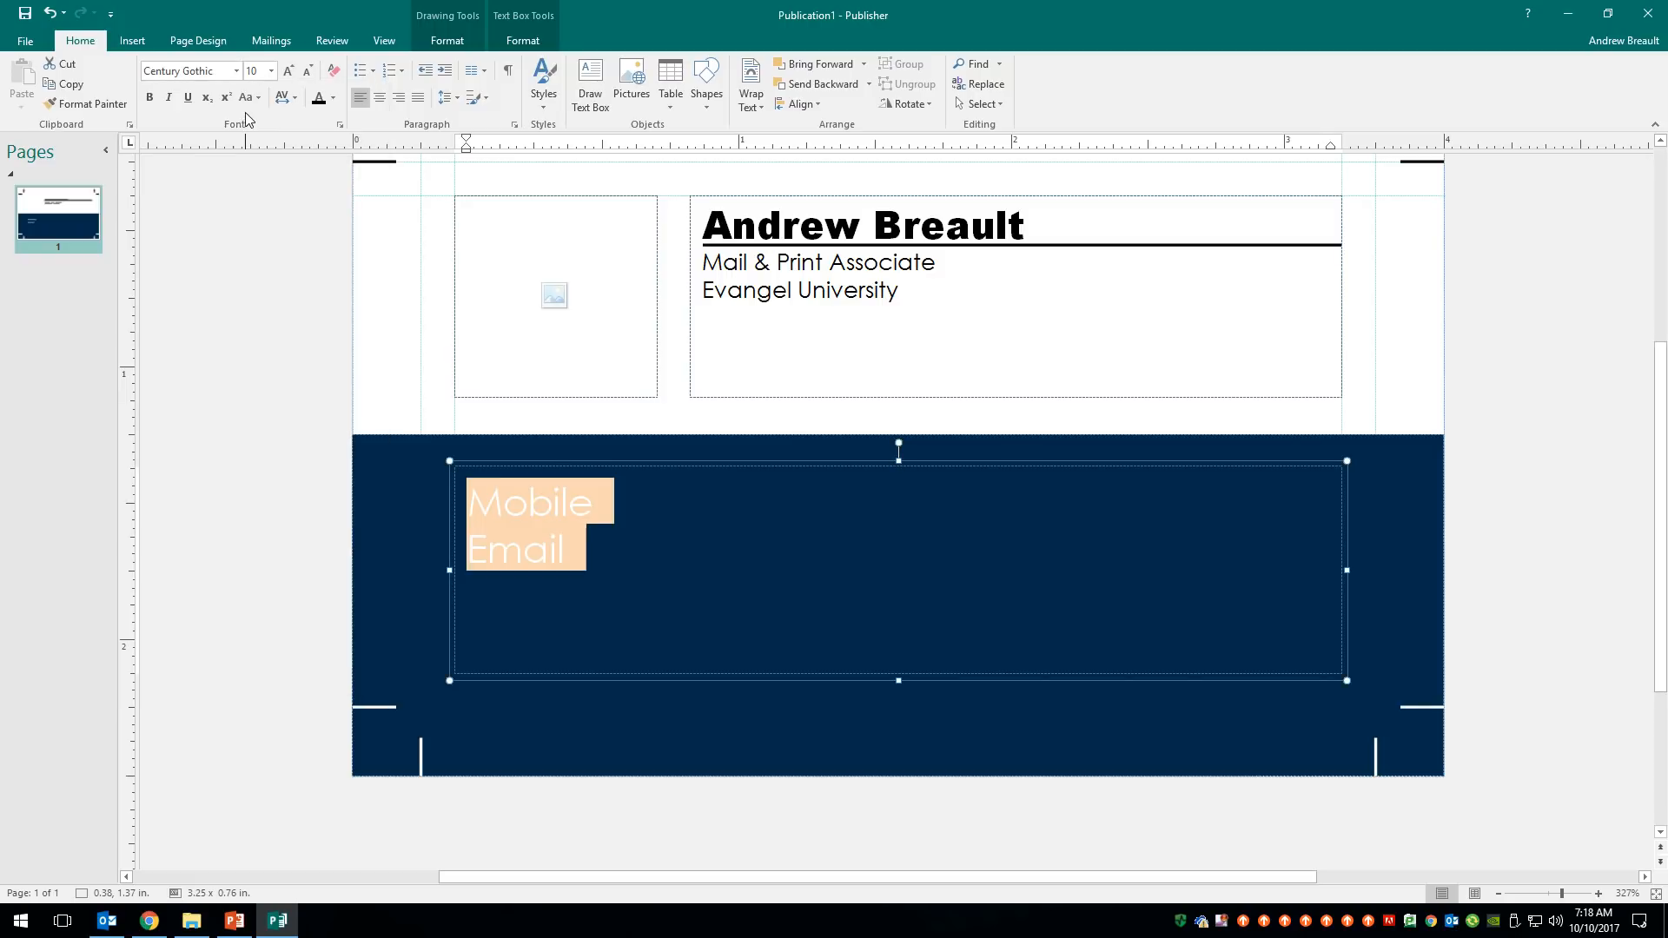
pyautogui.click(271, 71)
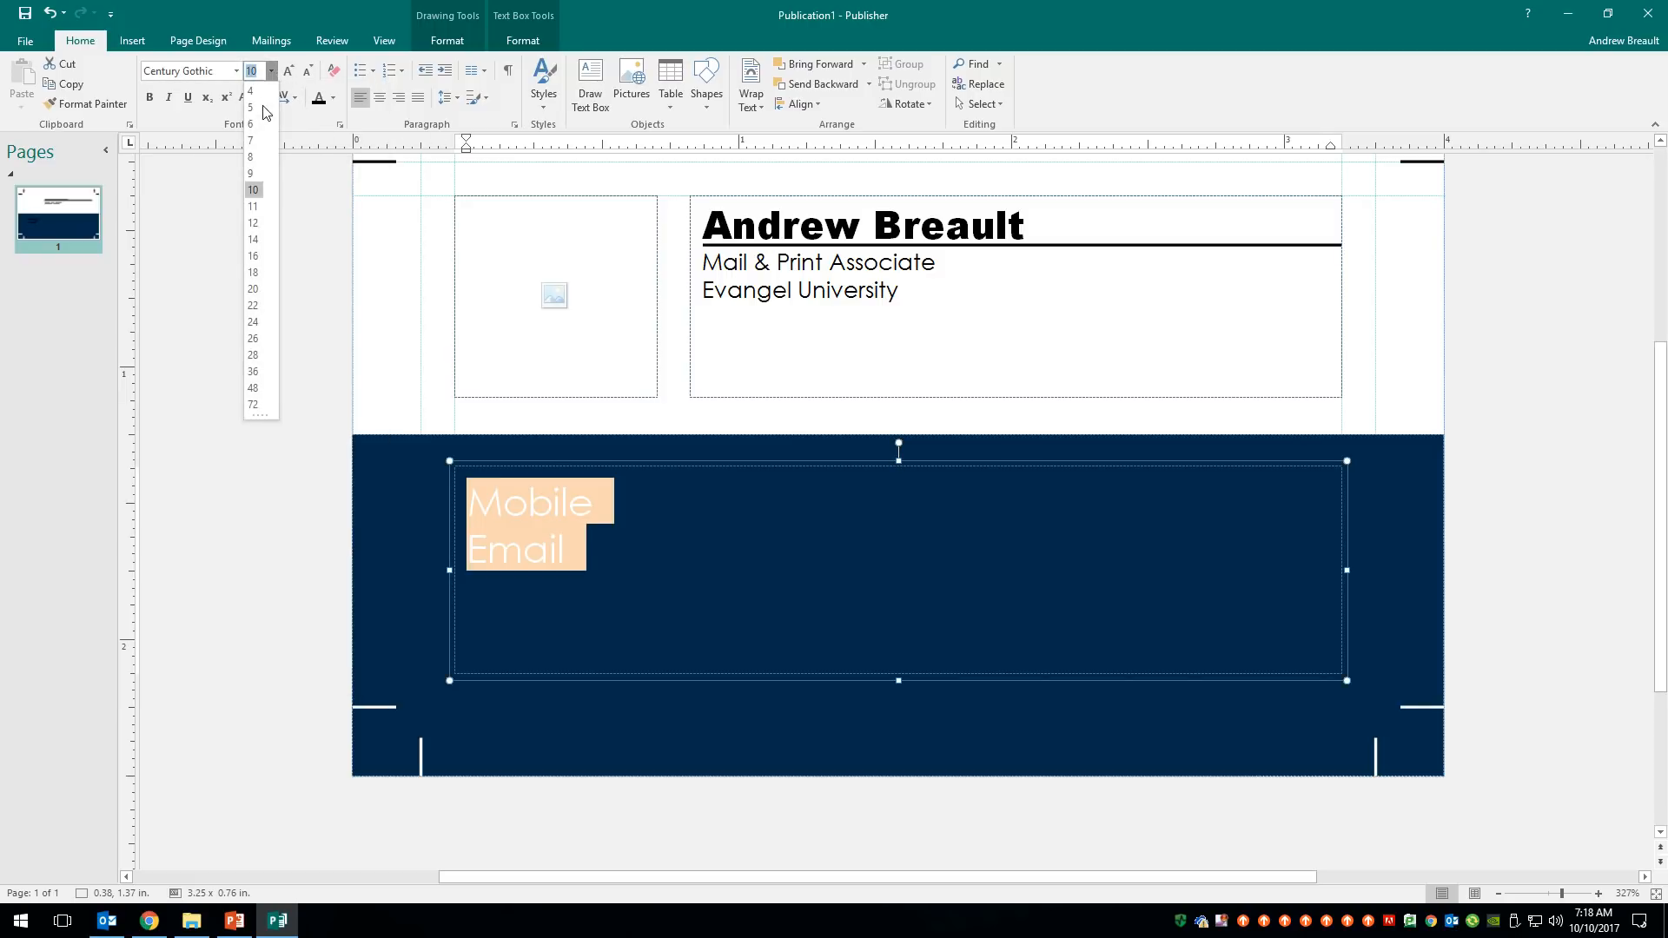
pyautogui.click(258, 160)
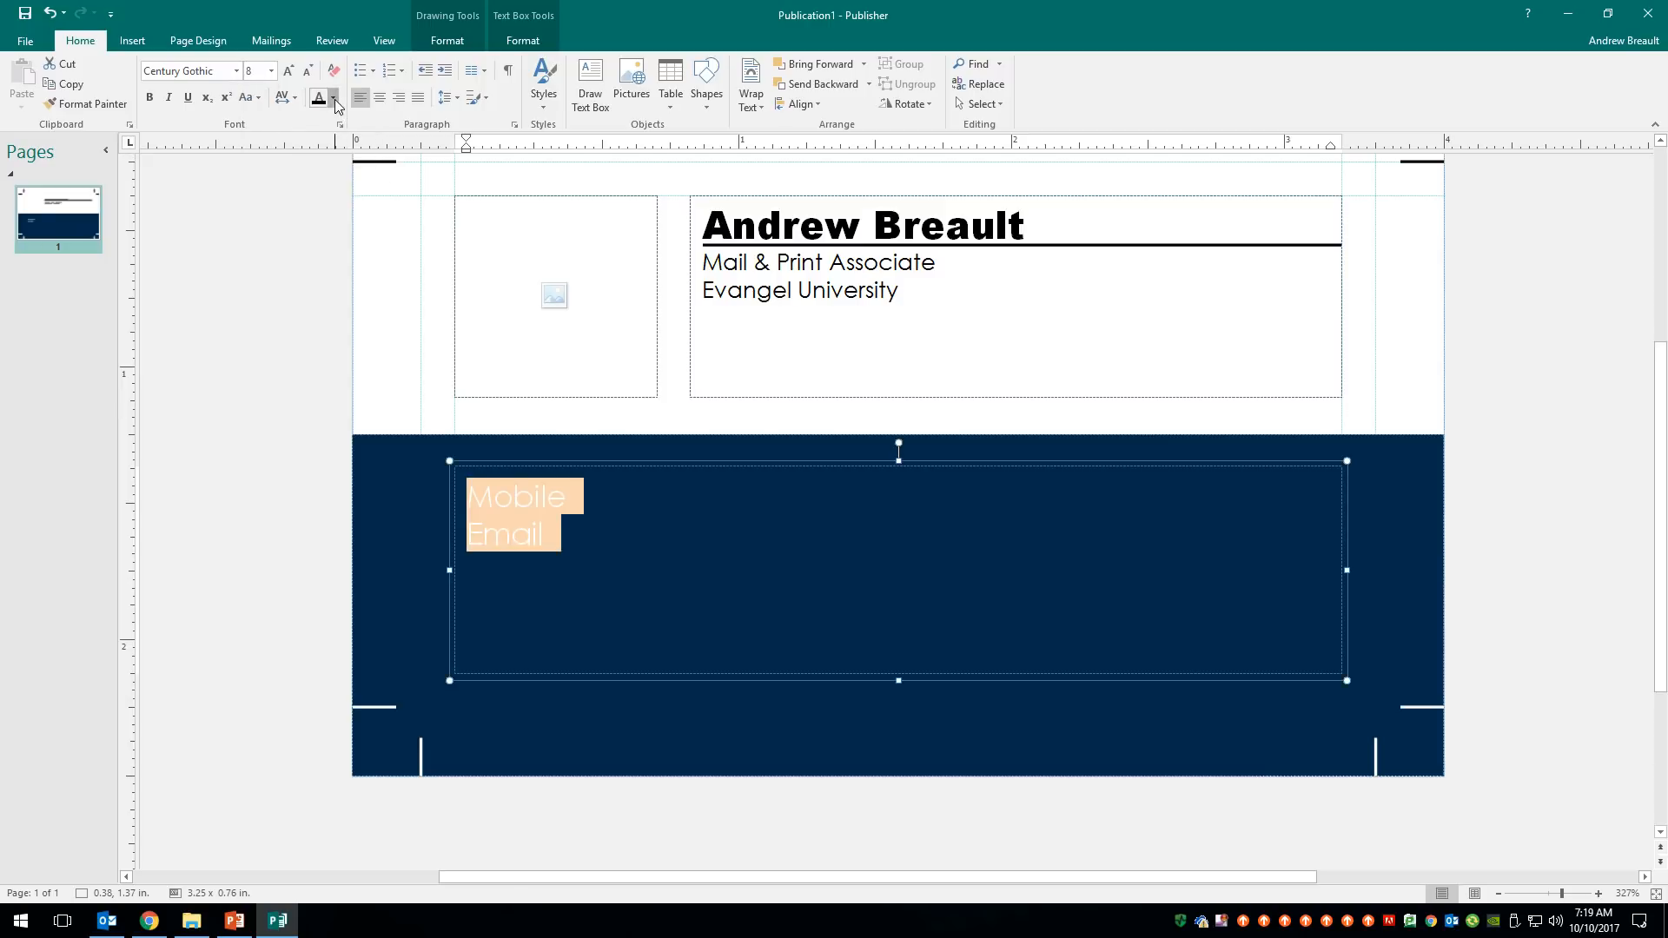
pyautogui.click(336, 102)
pyautogui.click(429, 140)
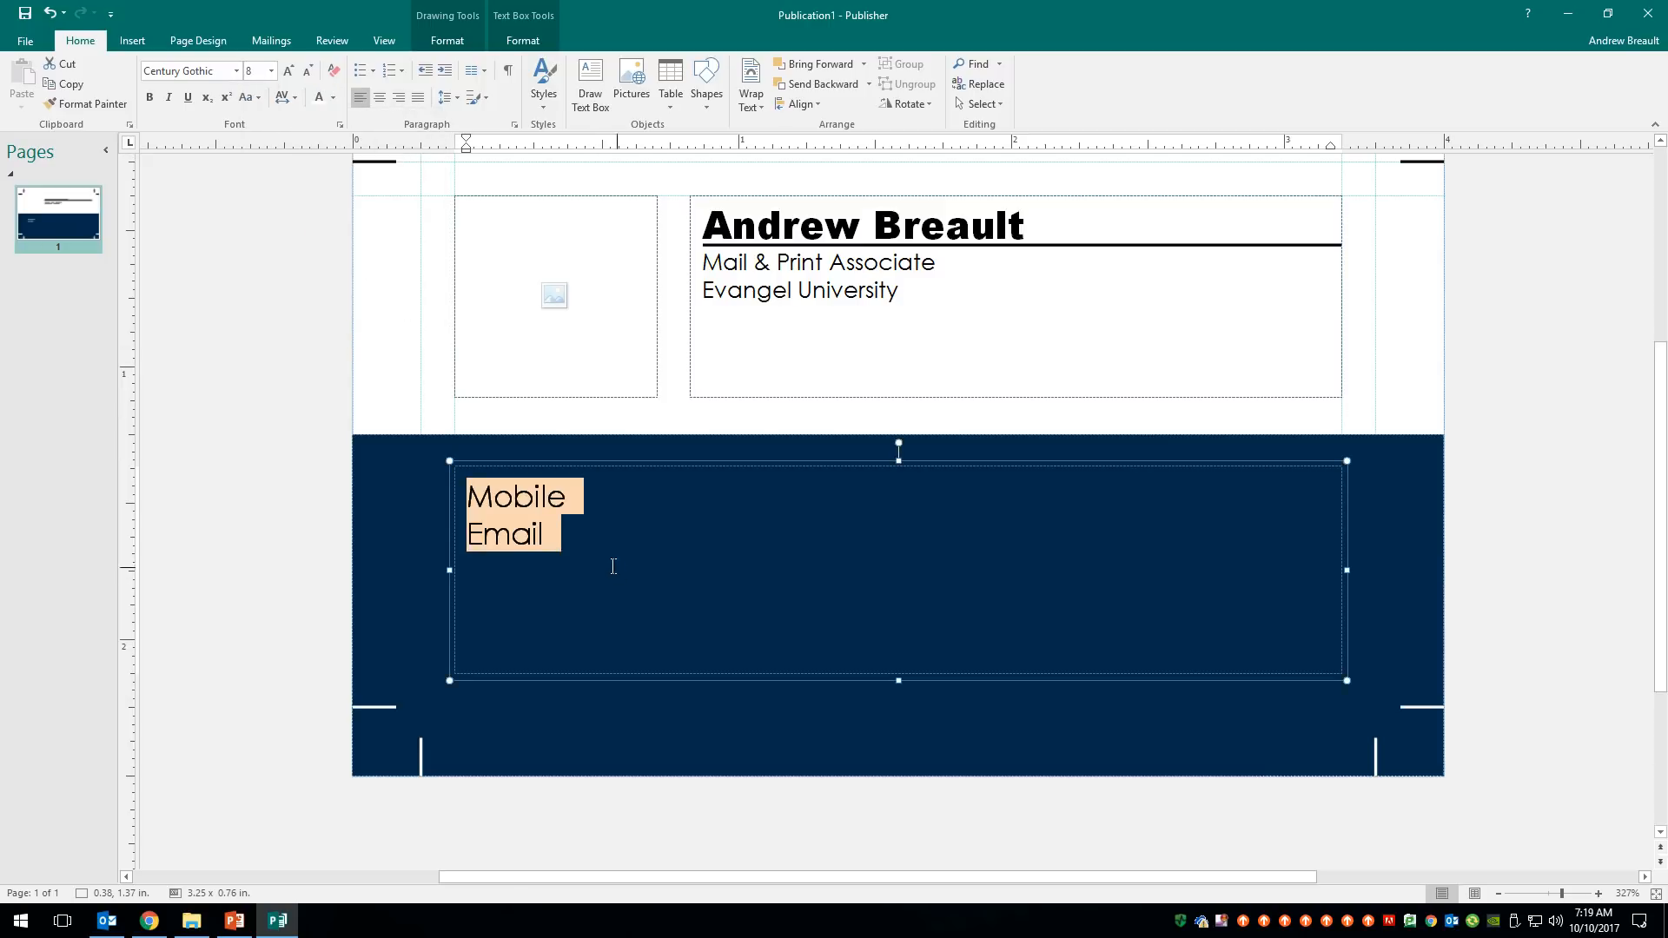
pyautogui.click(584, 493)
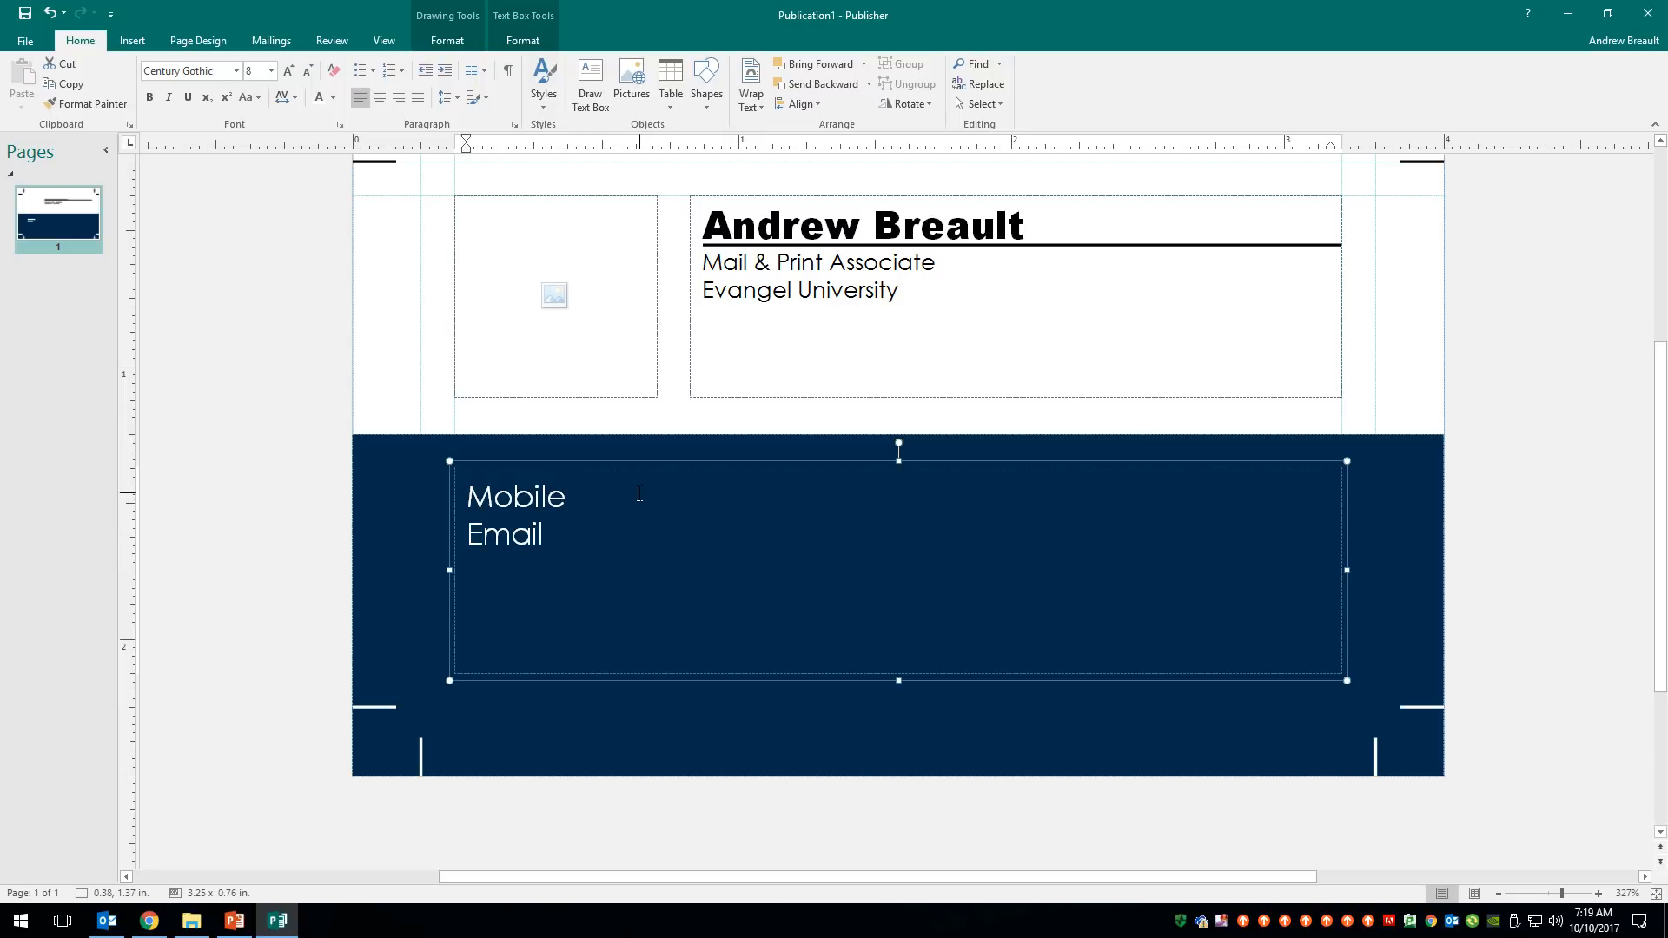
# - Add colons after the labels, then enter the mobile phone number and e-mail address
pyautogui.write('::')
pyautogui.press('Return')
pyautogui.click(598, 493)
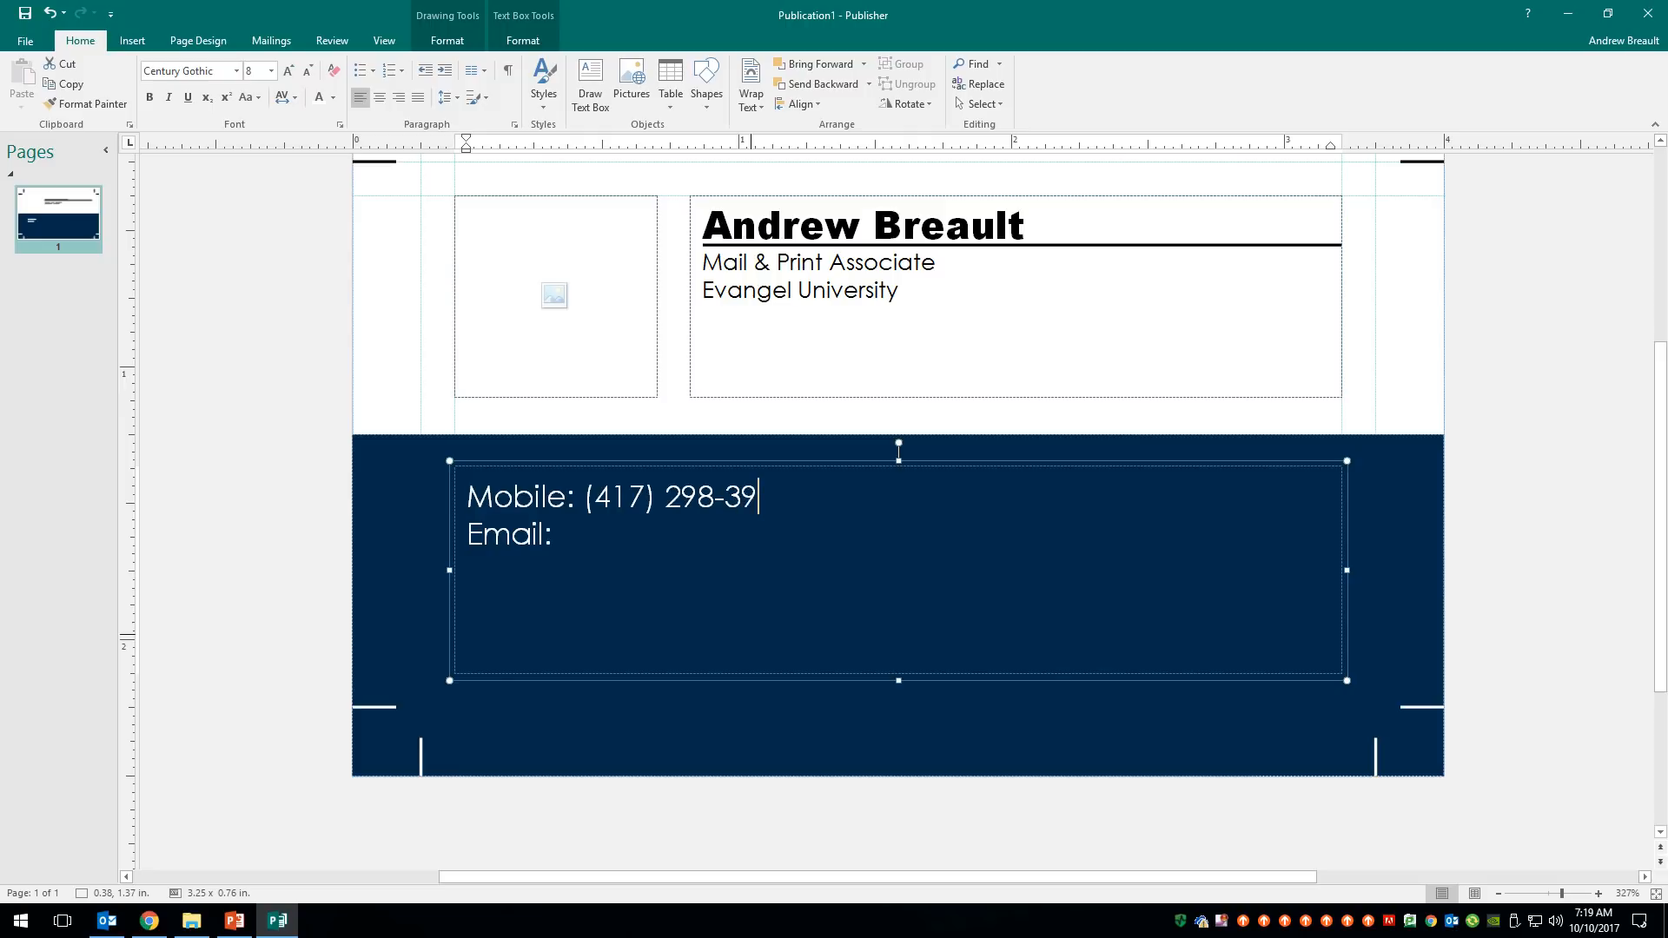
pyautogui.click(584, 547)
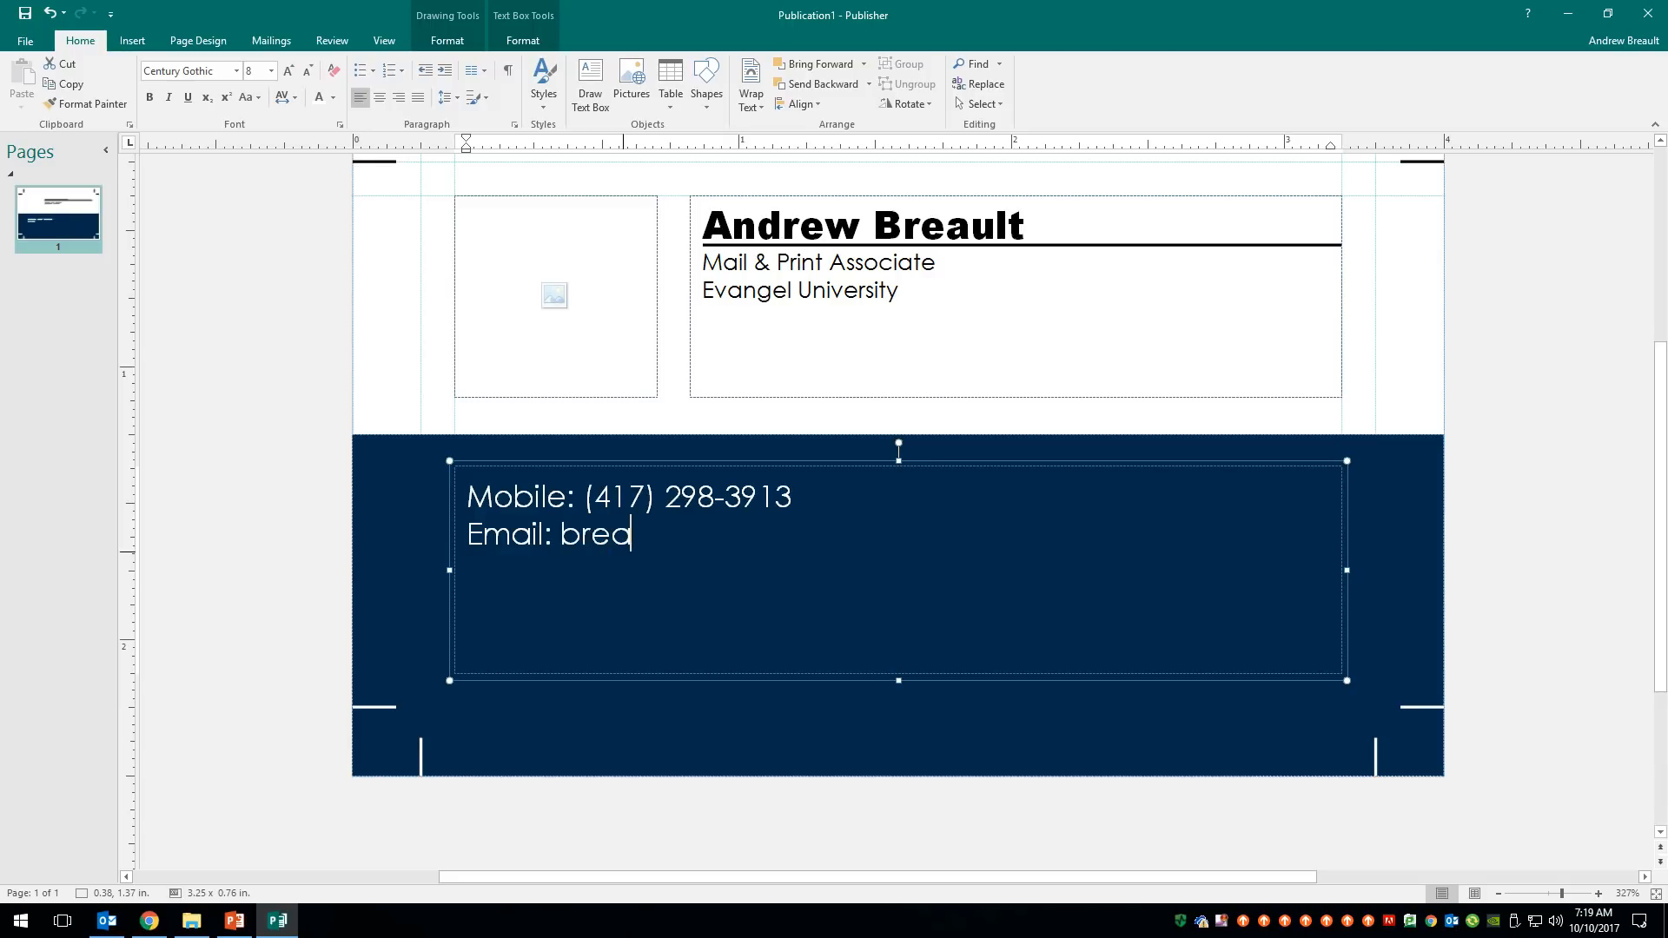
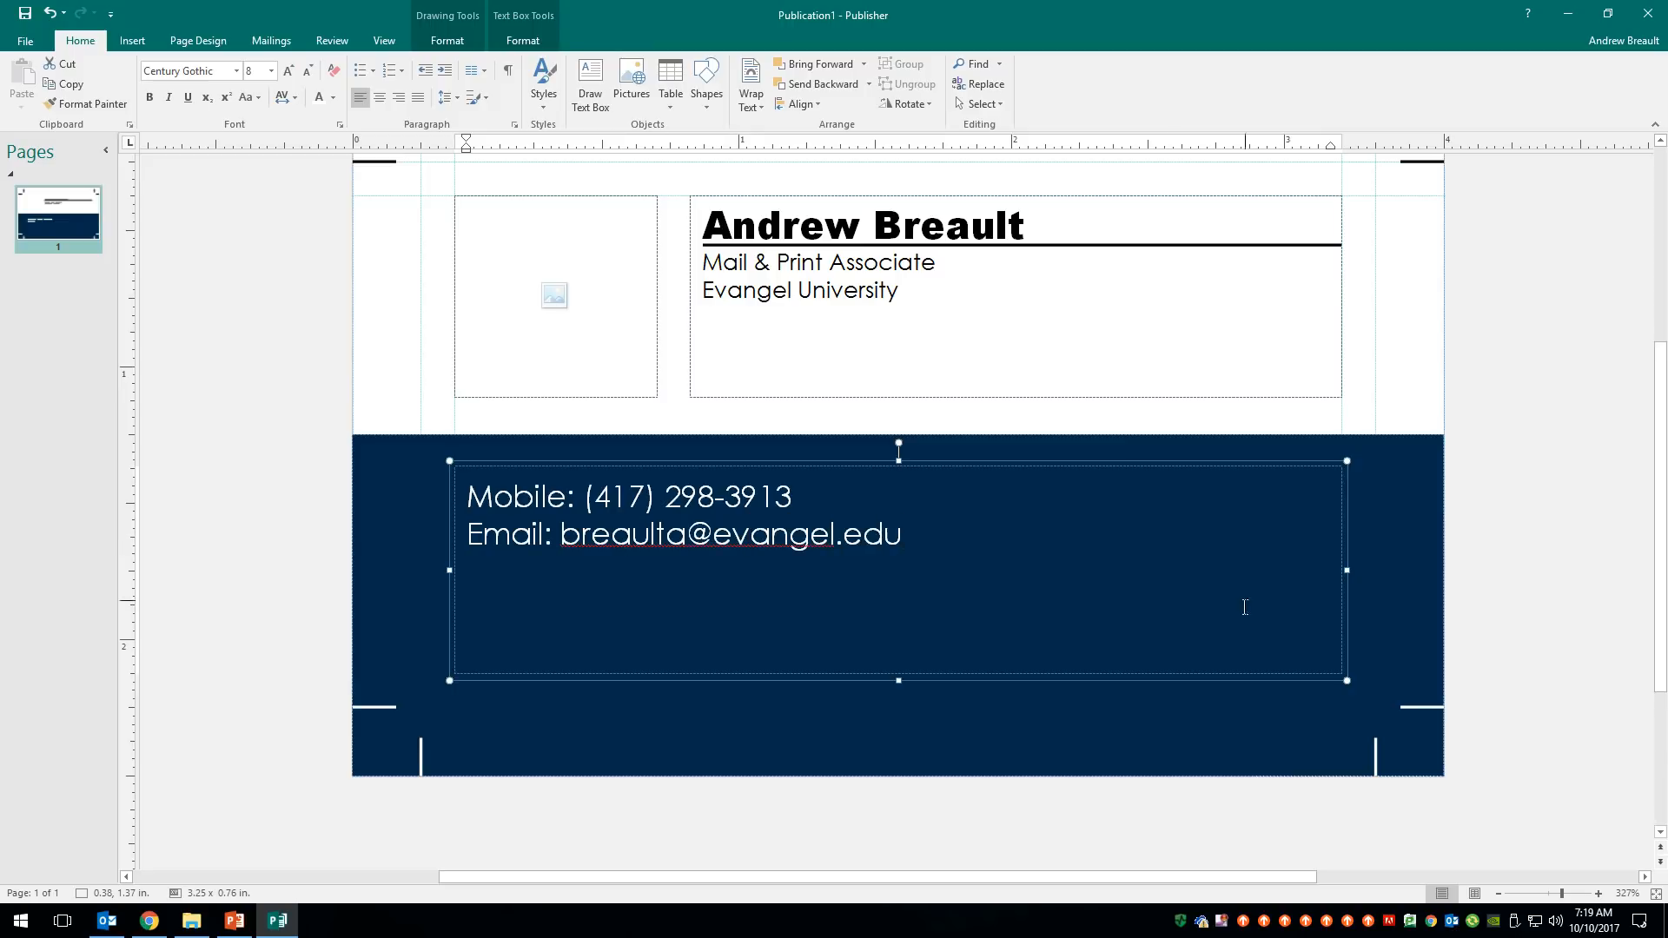
pyautogui.click(1492, 602)
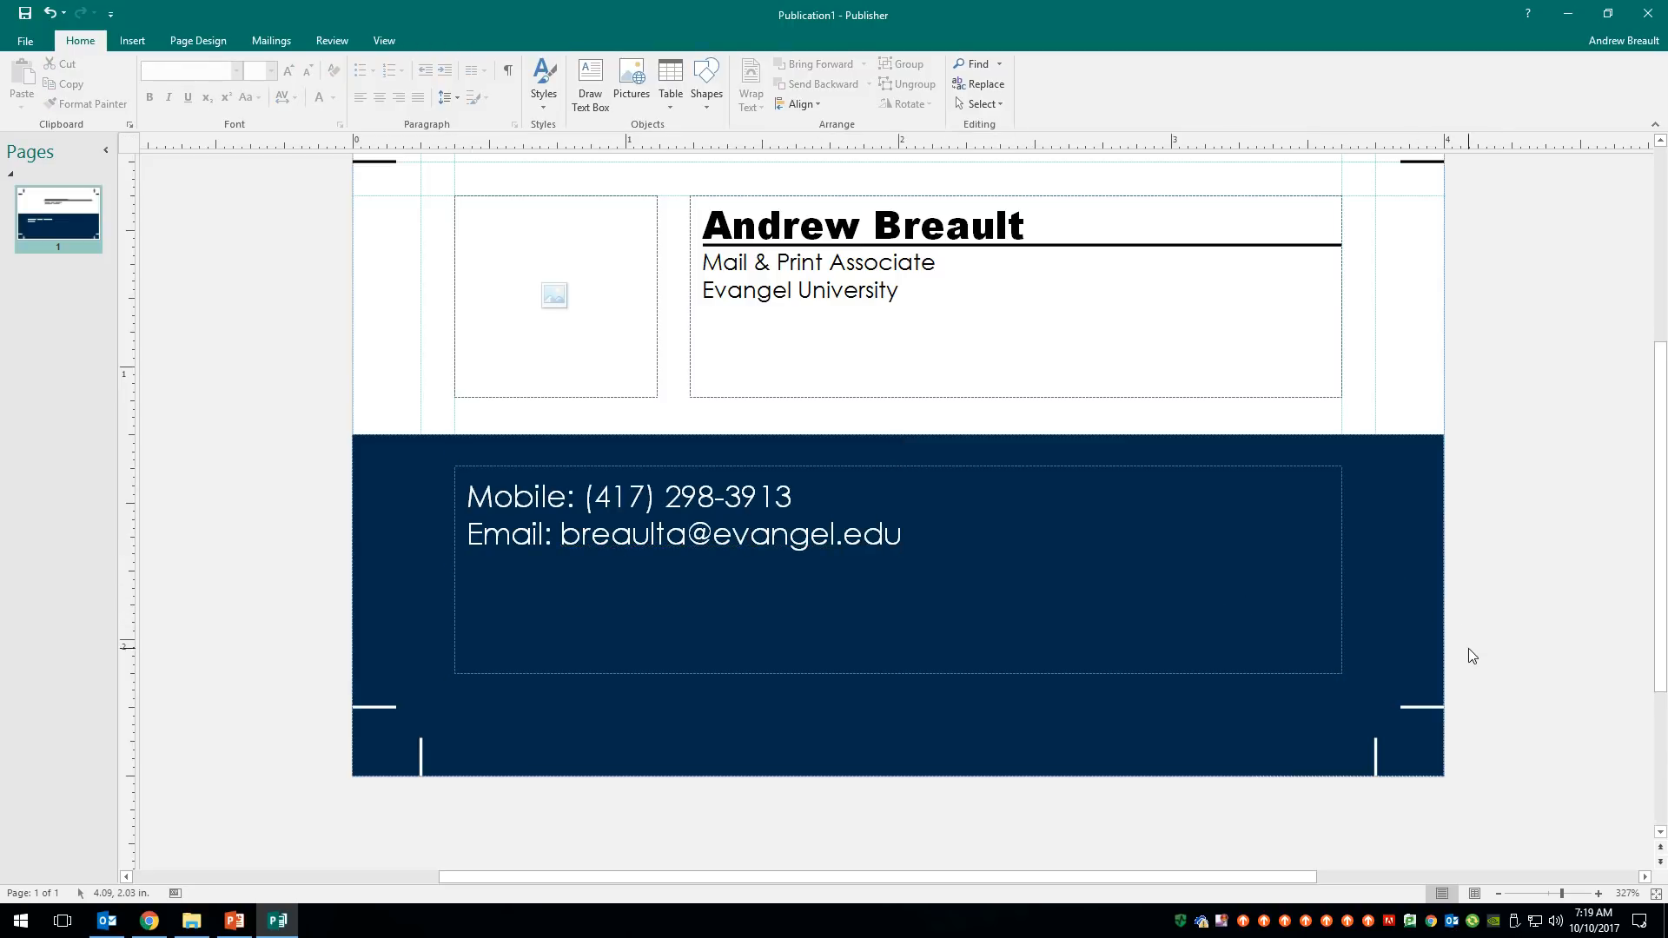
# - Stretch the contact text box slightly taller by raising its top edge
pyautogui.click(780, 468)
pyautogui.moveTo(899, 465); pyautogui.dragTo(900, 456)
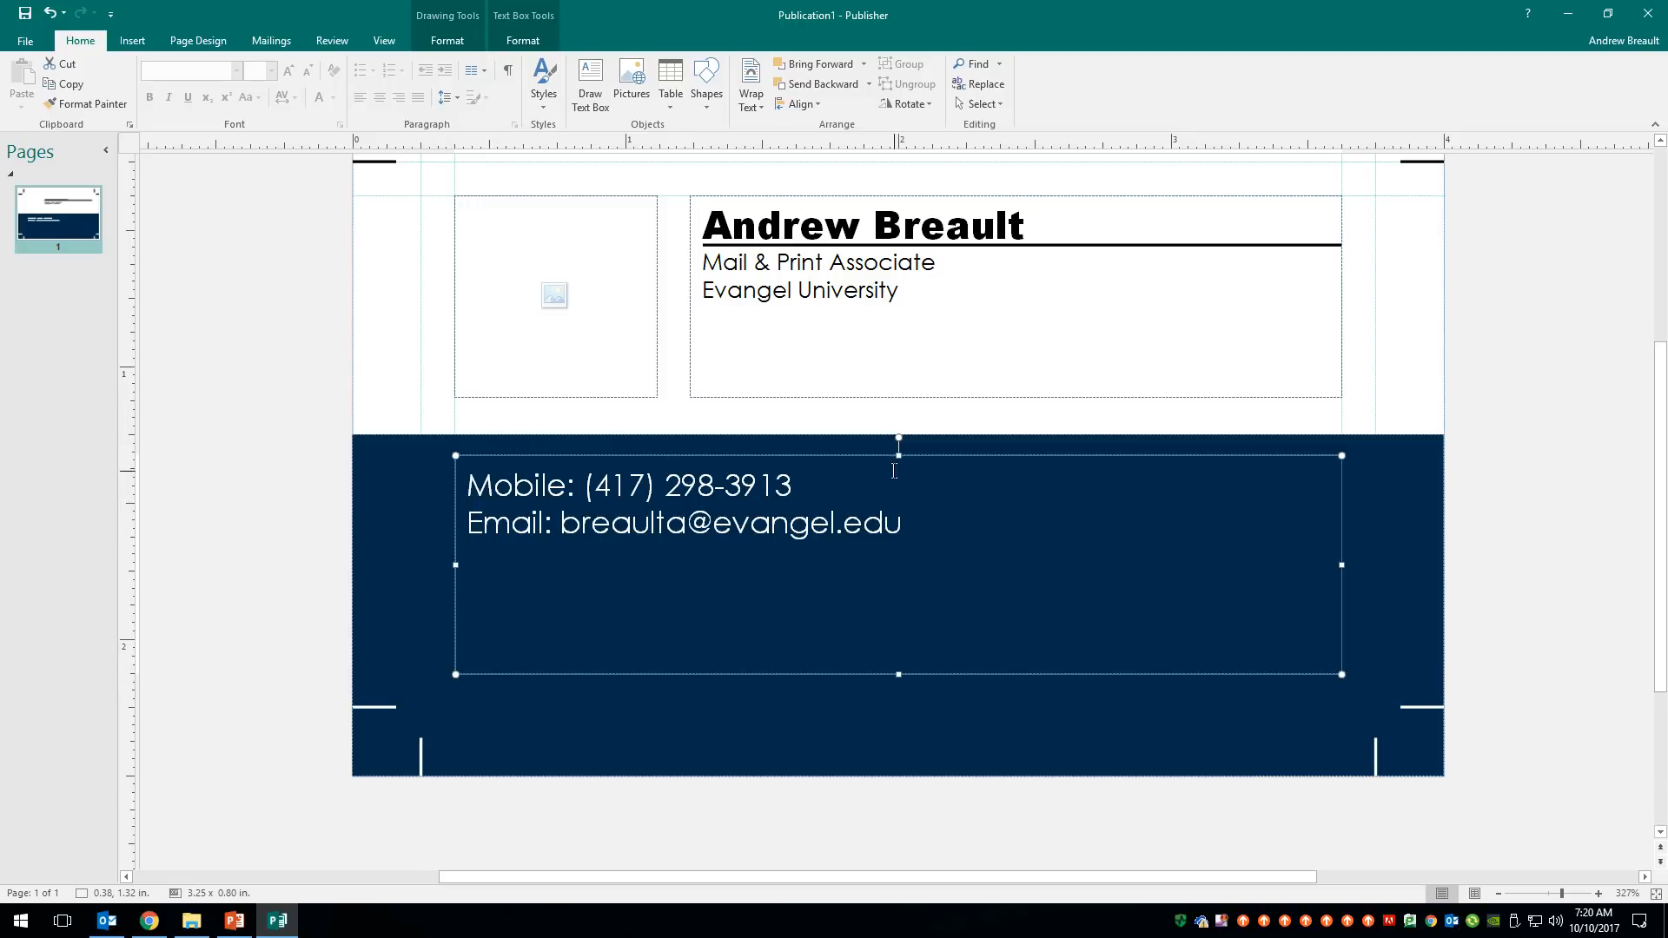
pyautogui.moveTo(899, 452); pyautogui.dragTo(898, 448)
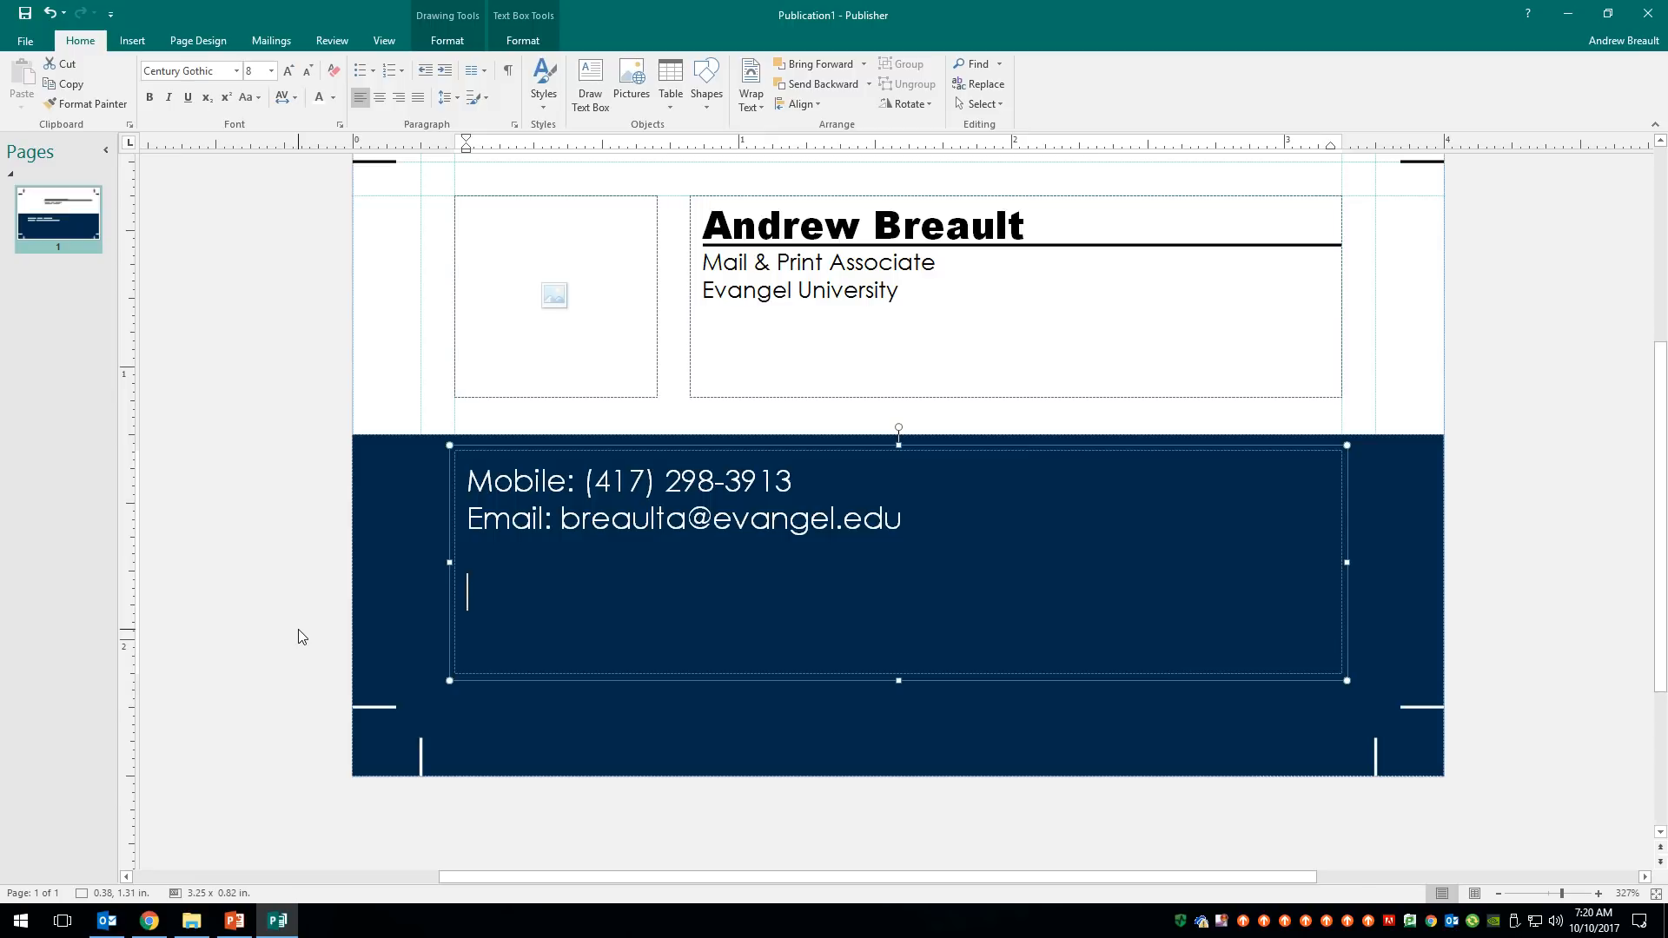
# - Type the two-line postal address (street, then city, state and ZIP) below the e-mail
pyautogui.write('1111 N. Glenstone Ave')
pyautogui.press('Return')
pyautogui.write('Springfield, MO 65803')
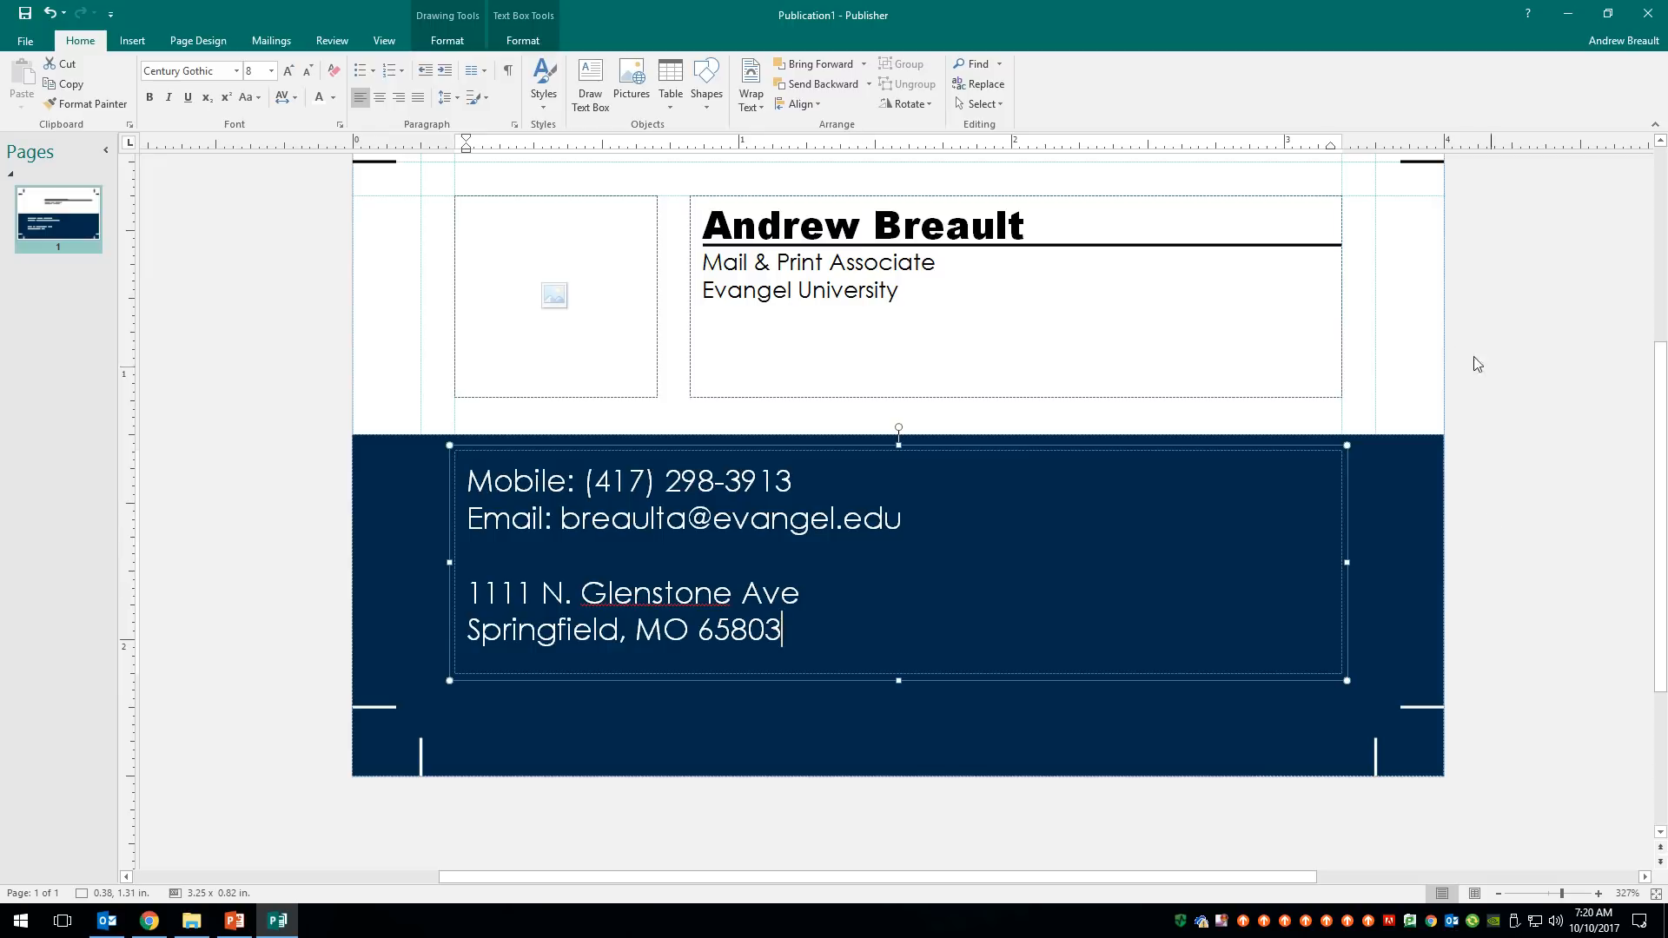
pyautogui.click(1525, 372)
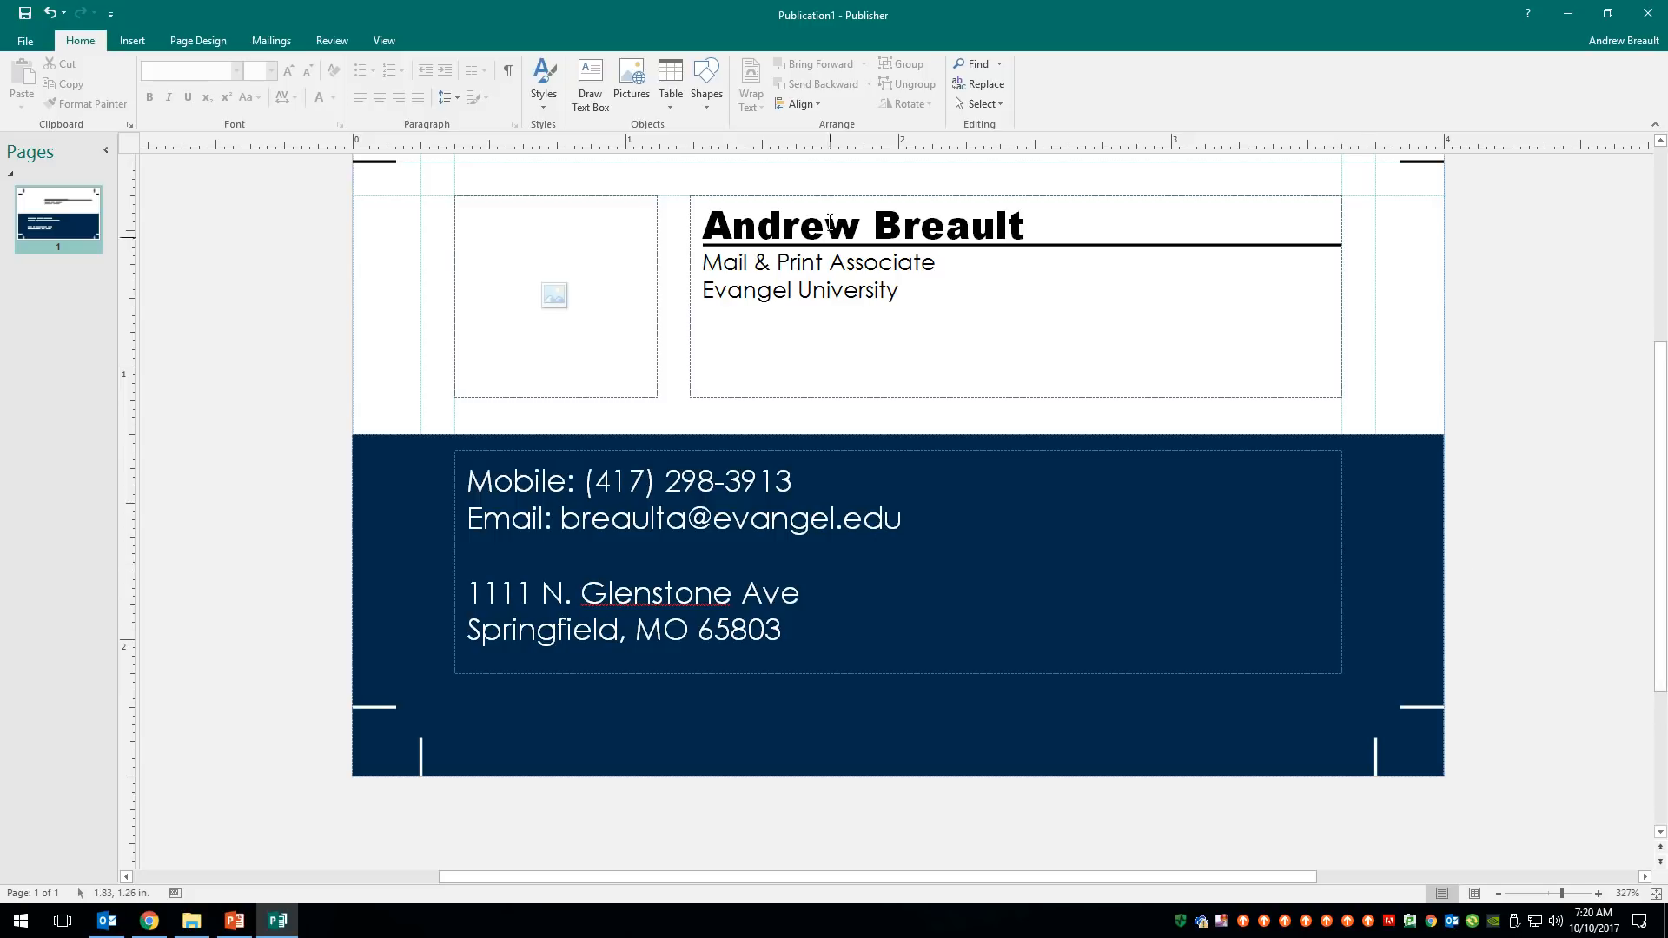
pyautogui.click(922, 308)
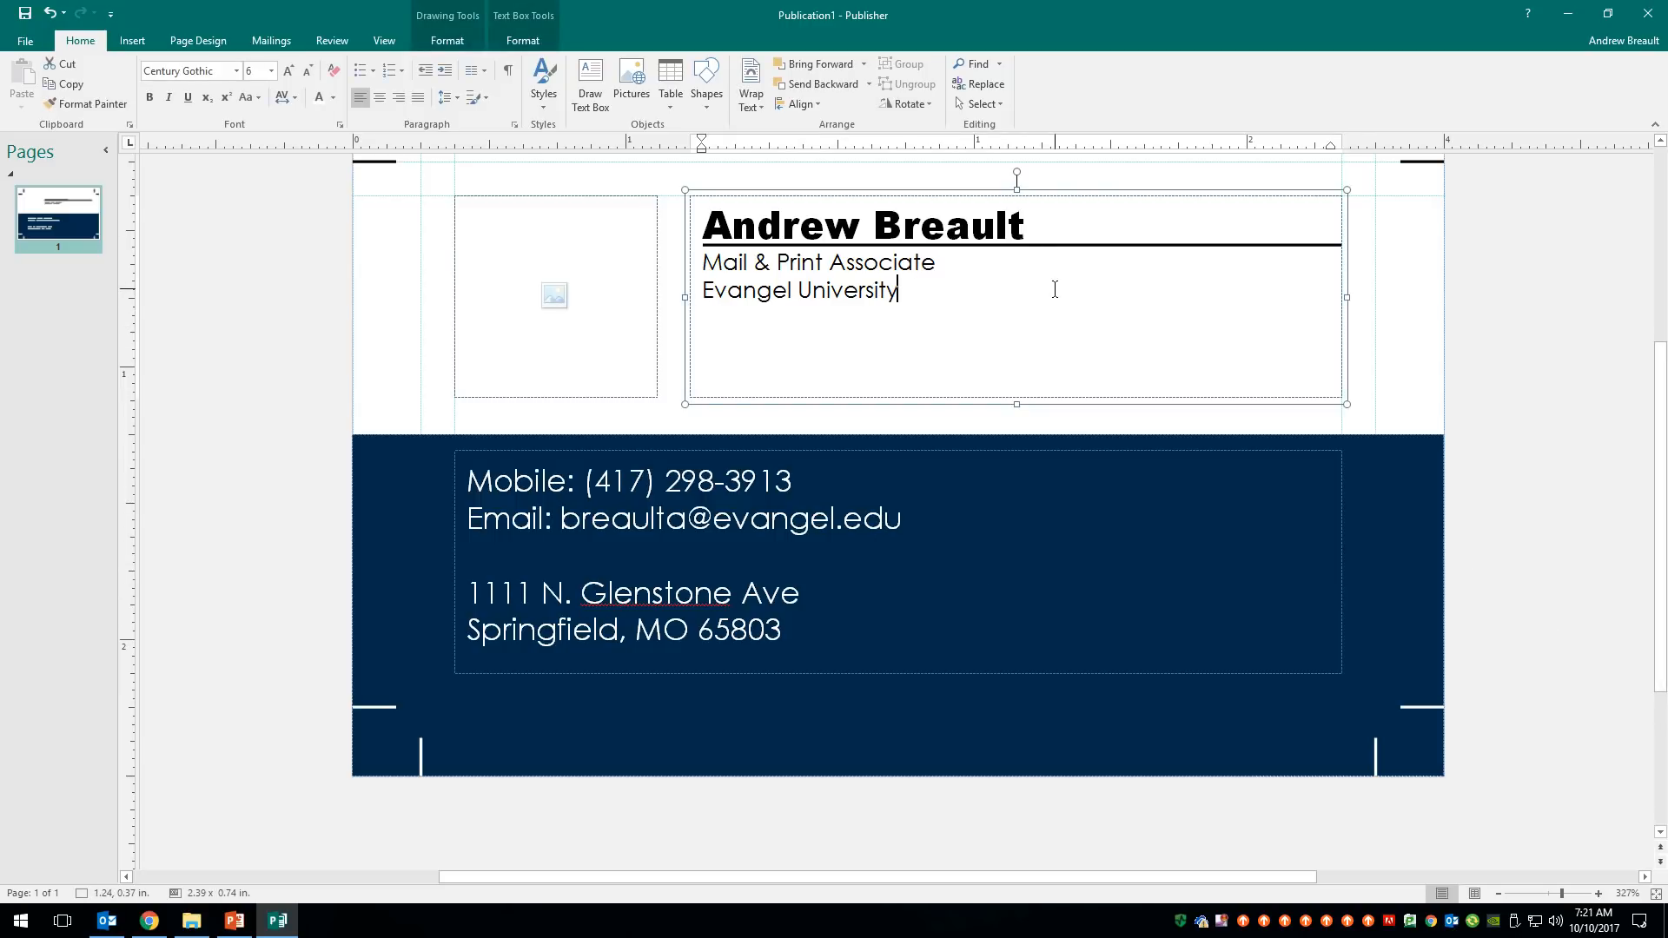
pyautogui.press('Return')
pyautogui.press('Return')
pyautogui.write('www.evangel.edu')
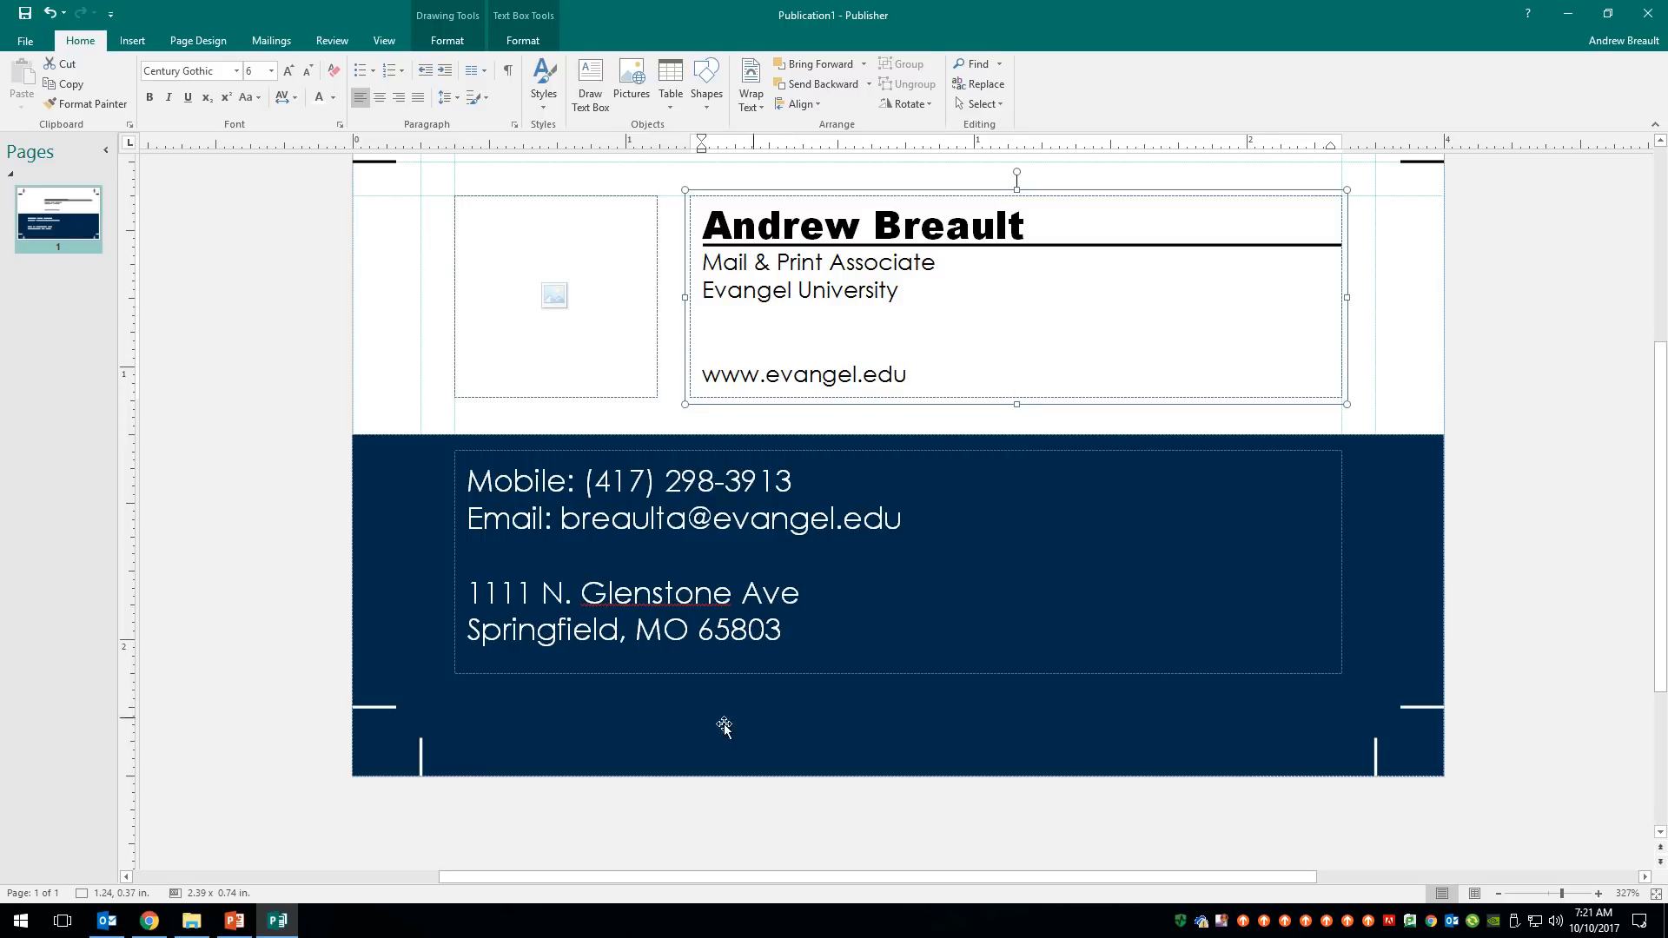
pyautogui.click(1500, 493)
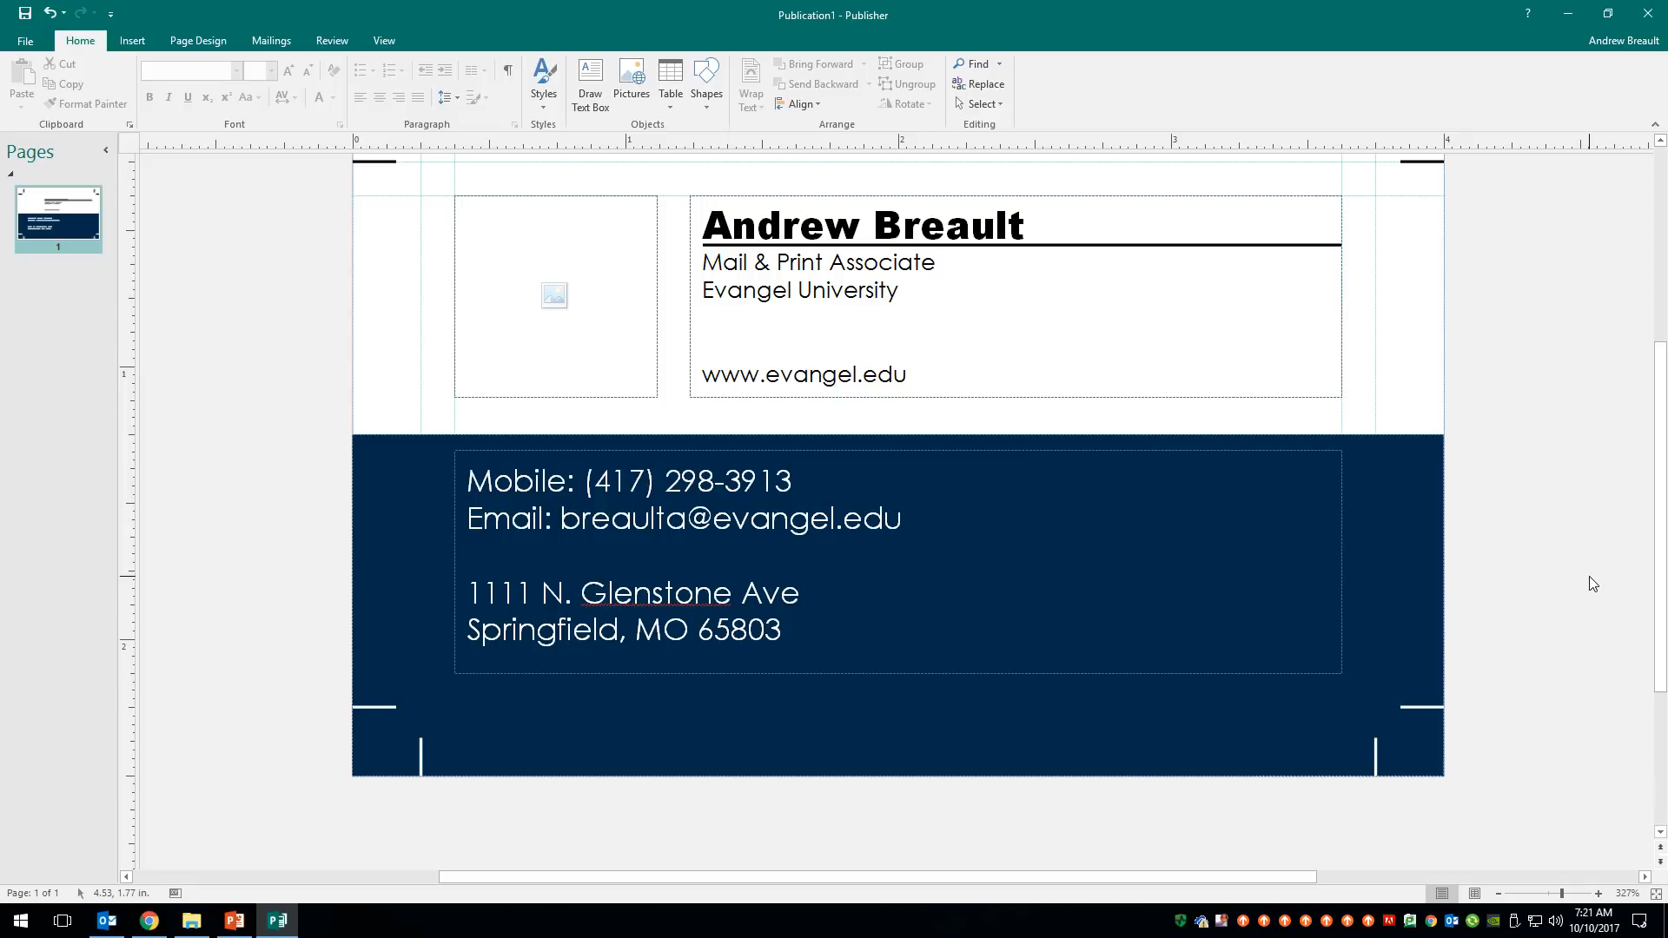
pyautogui.scroll(1, 242, 502)
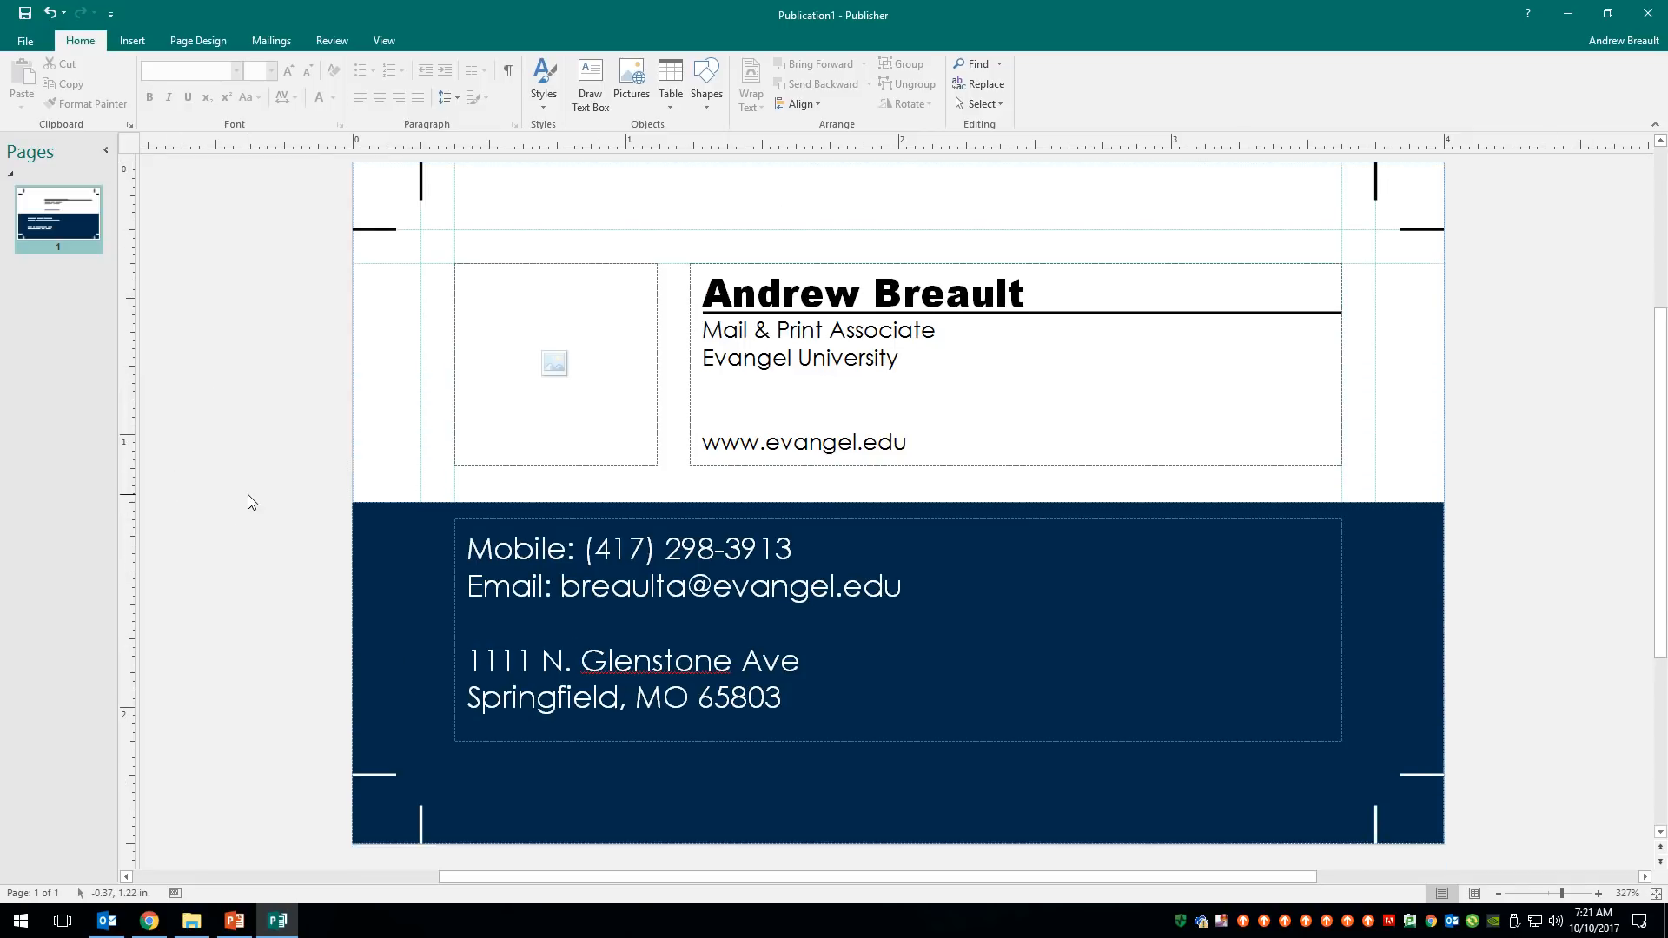
# - Cancel the picture insertion and delete the empty logo picture placeholder
pyautogui.scroll(1, 249, 514)
pyautogui.scroll(-1, 249, 513)
pyautogui.click(556, 365)
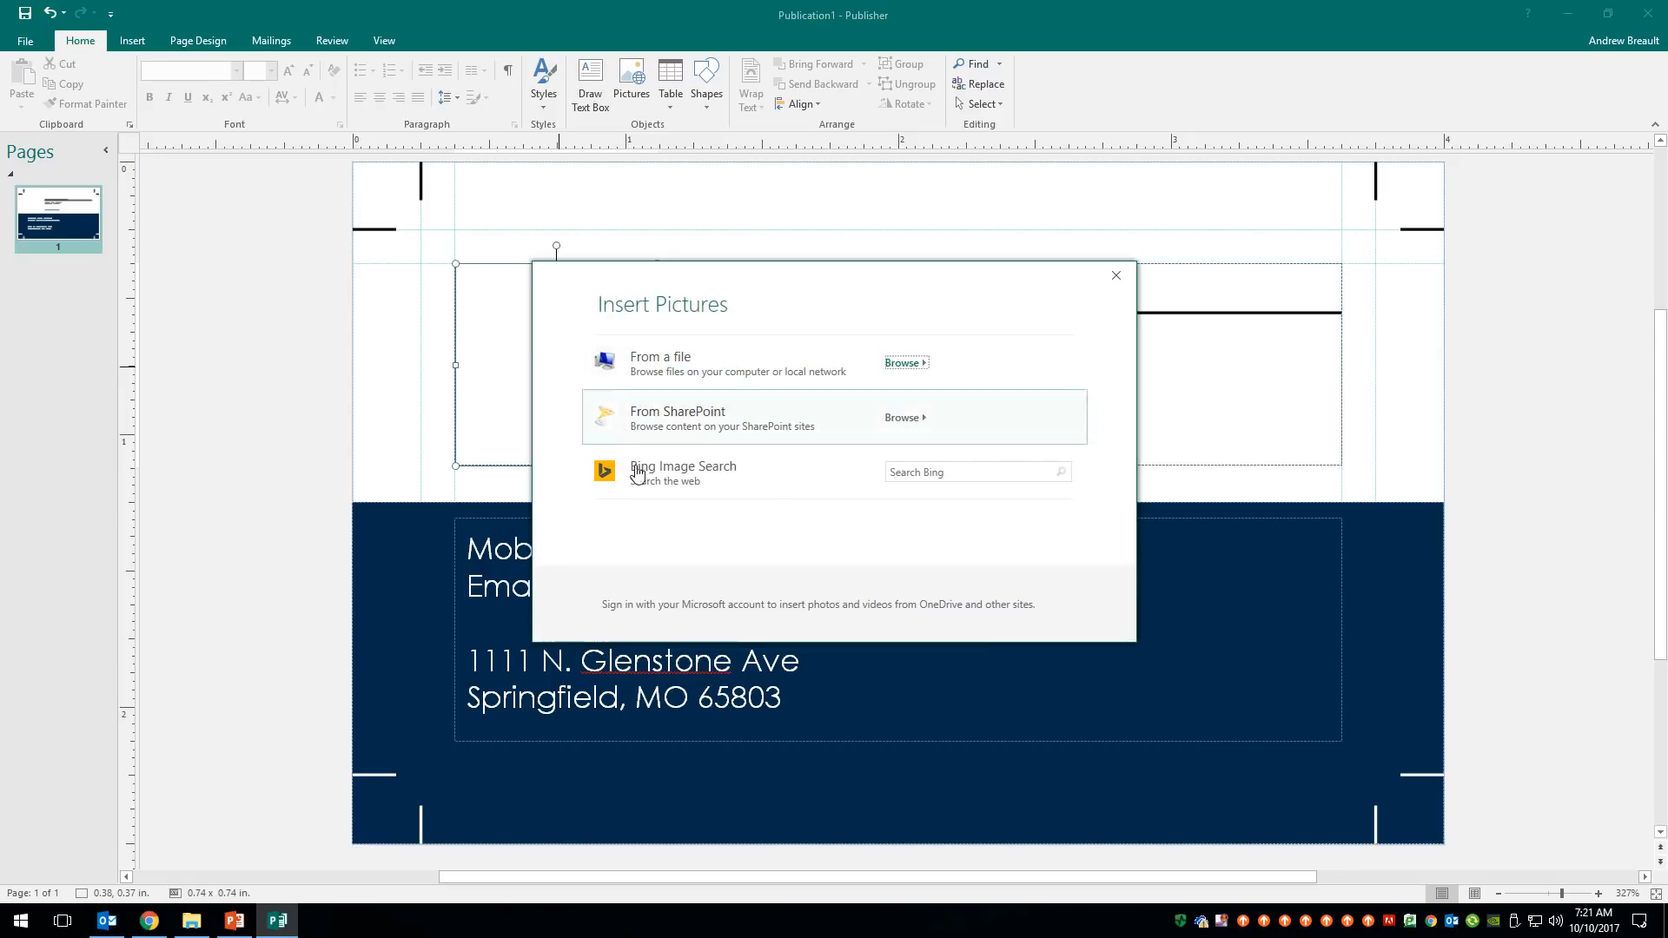
pyautogui.click(1119, 283)
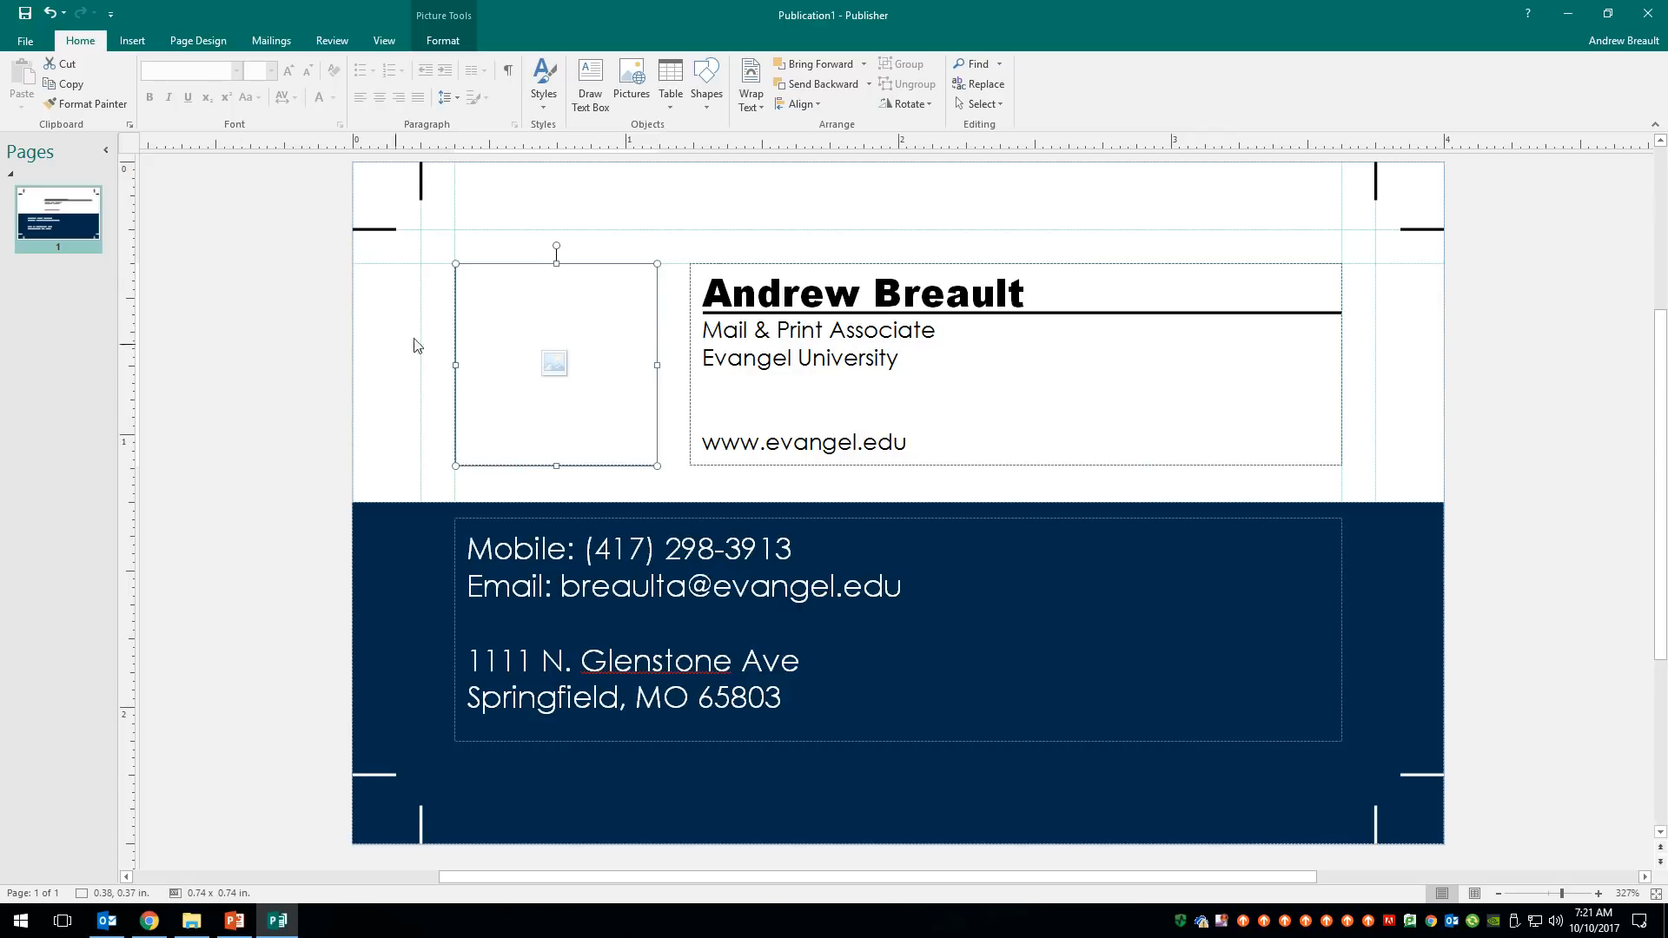
pyautogui.doubleClick(591, 269)
pyautogui.click(765, 438)
pyautogui.press('Delete')
# - Draw a navy rectangle square in the logo area left of the name, then preview the printout
pyautogui.click(708, 75)
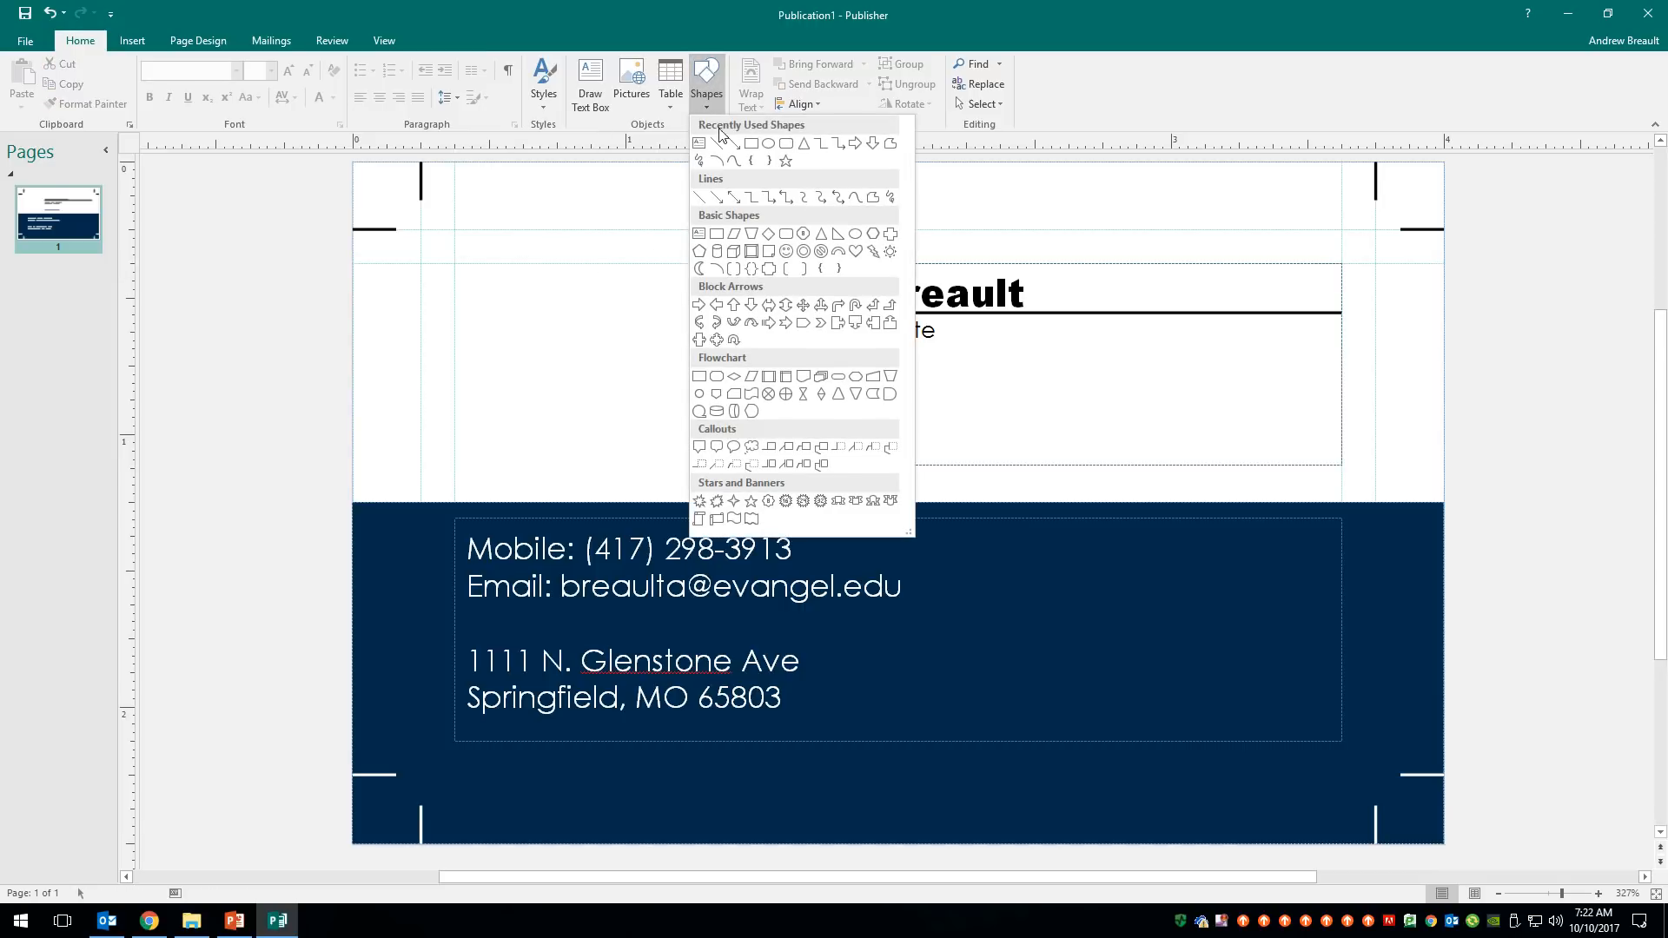
pyautogui.click(752, 146)
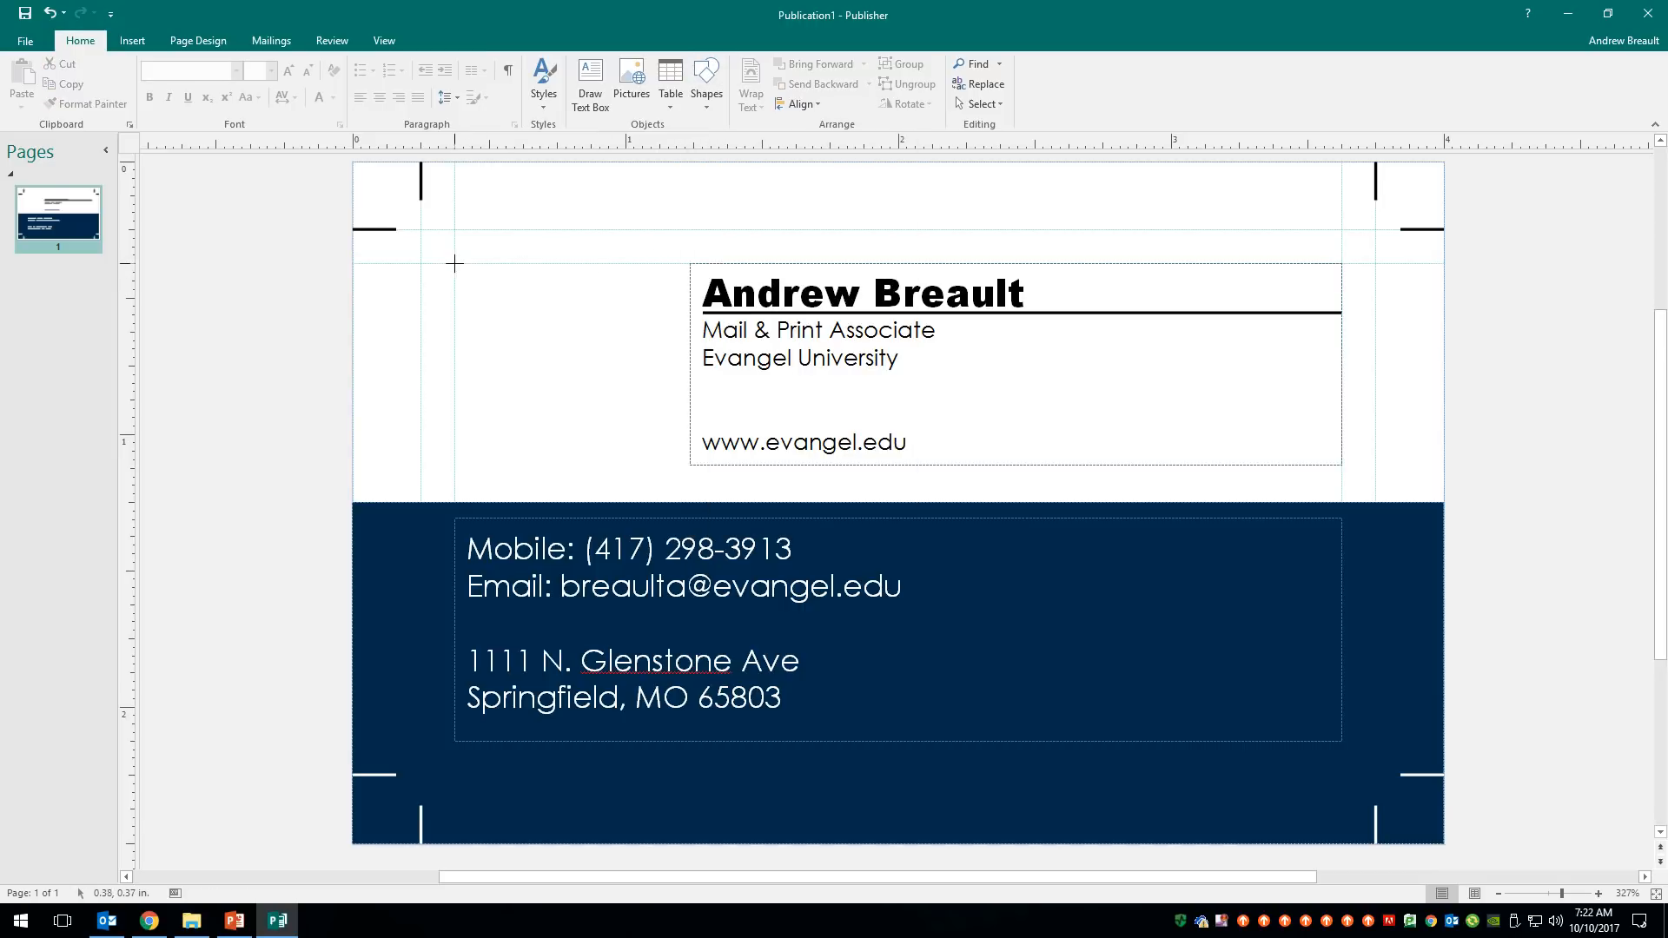
pyautogui.moveTo(455, 265); pyautogui.dragTo(657, 466)
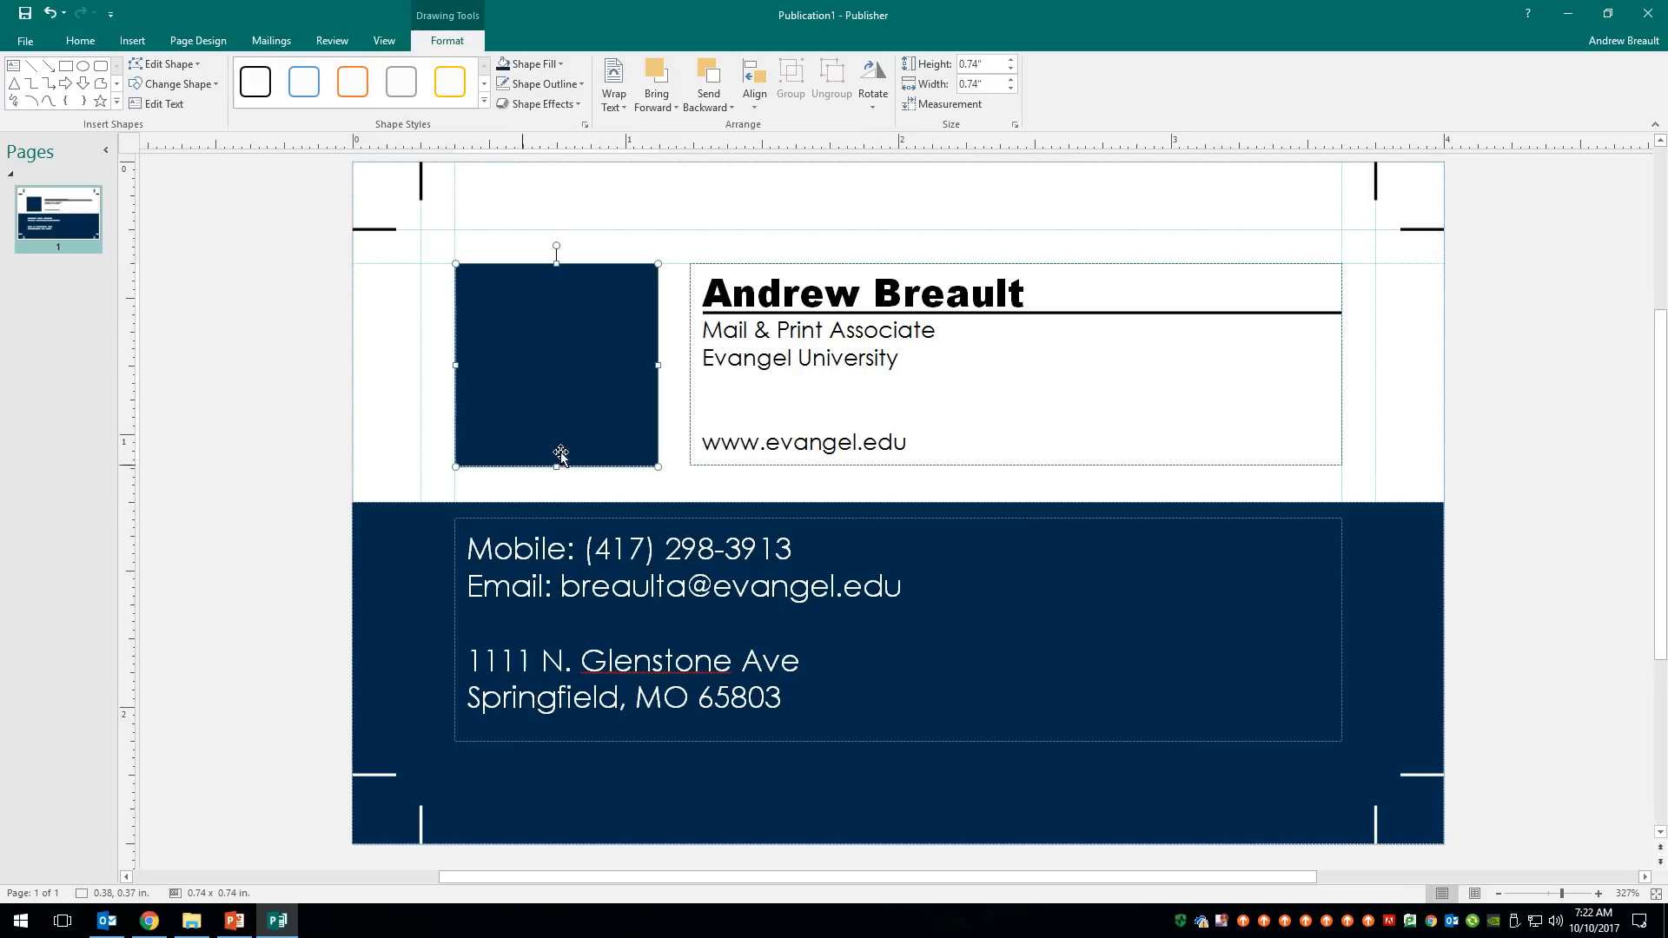
pyautogui.click(300, 406)
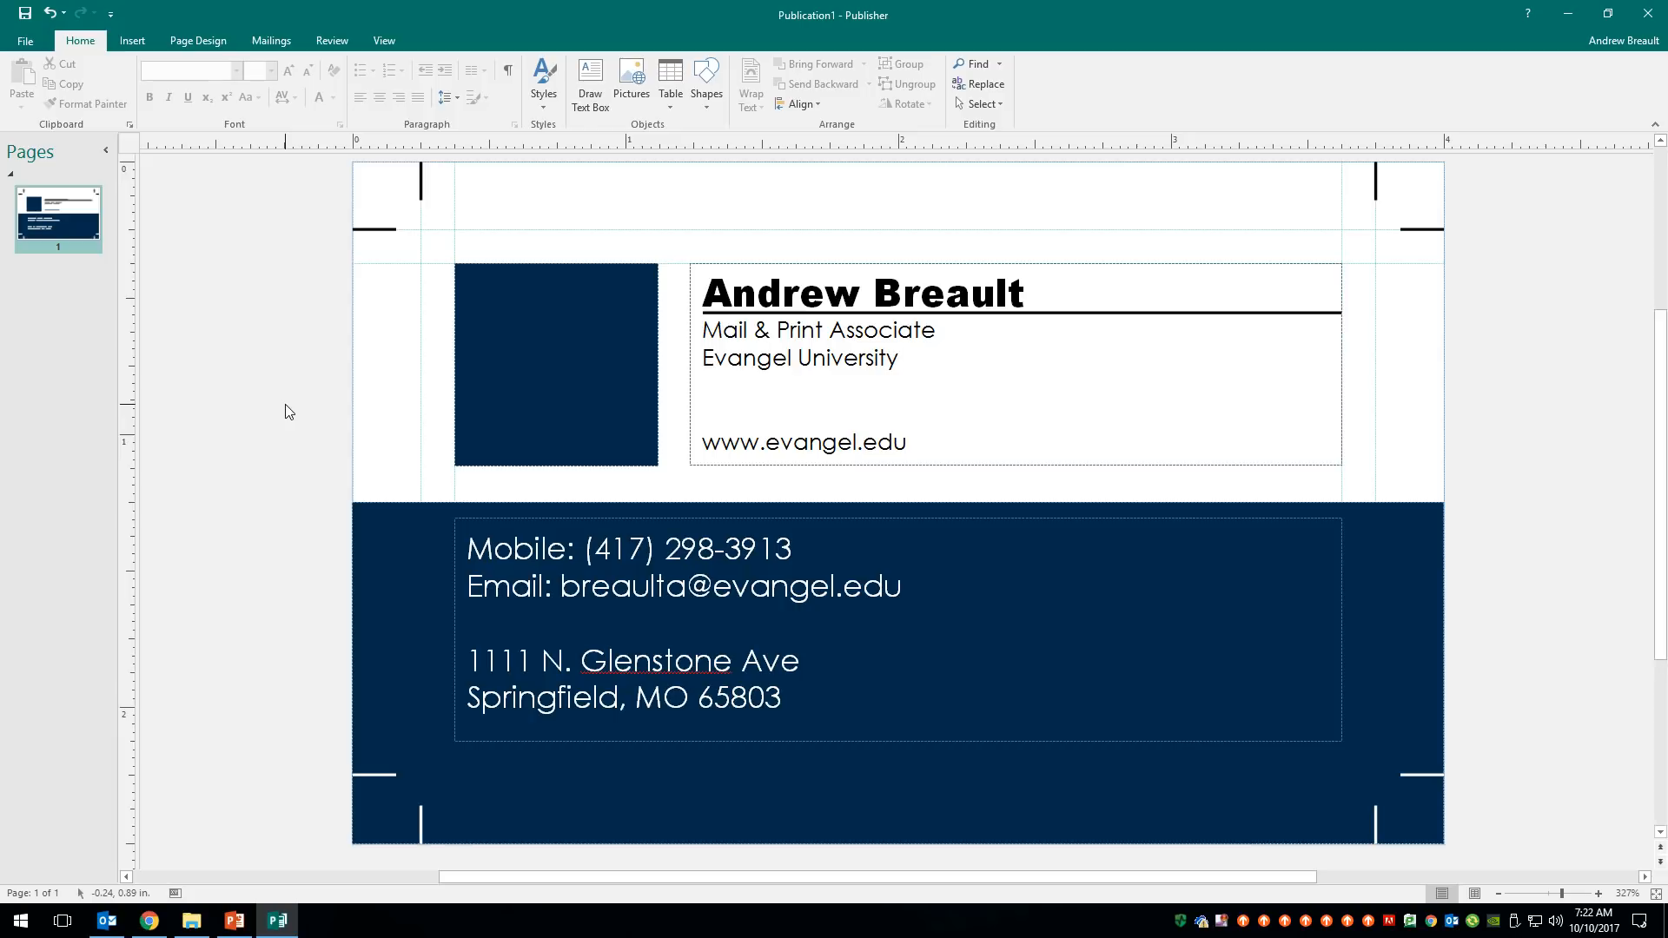
pyautogui.hotkey('ctrl', 'p')
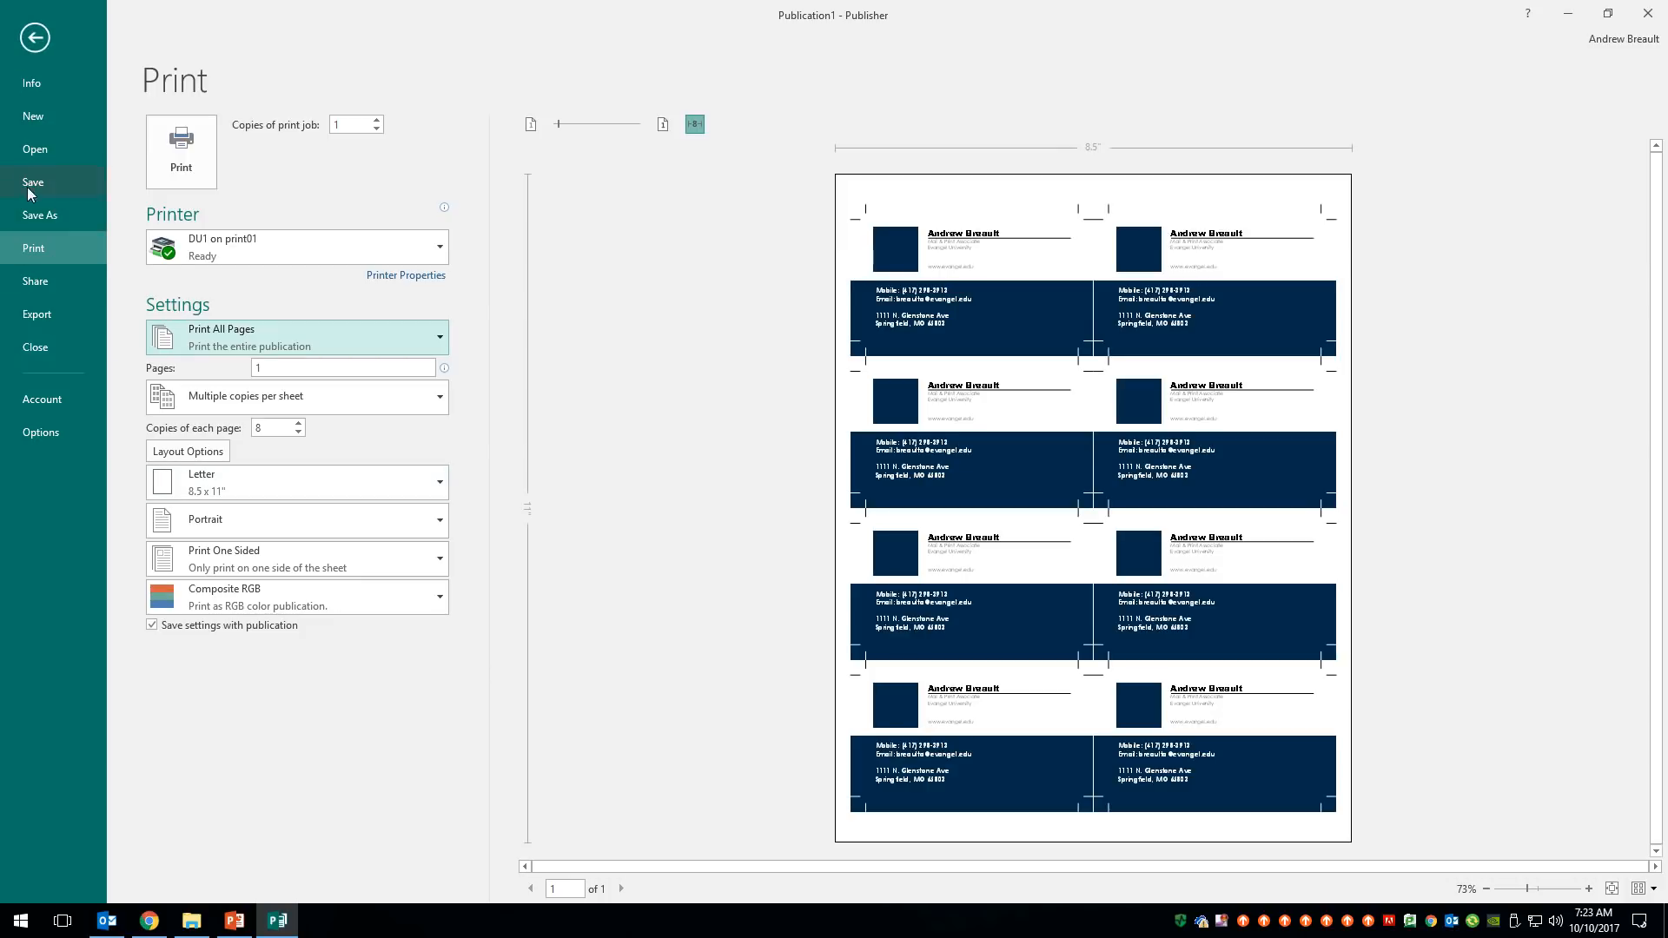
# - Exit the print preview back to the card and reopen the File menu
pyautogui.click(35, 39)
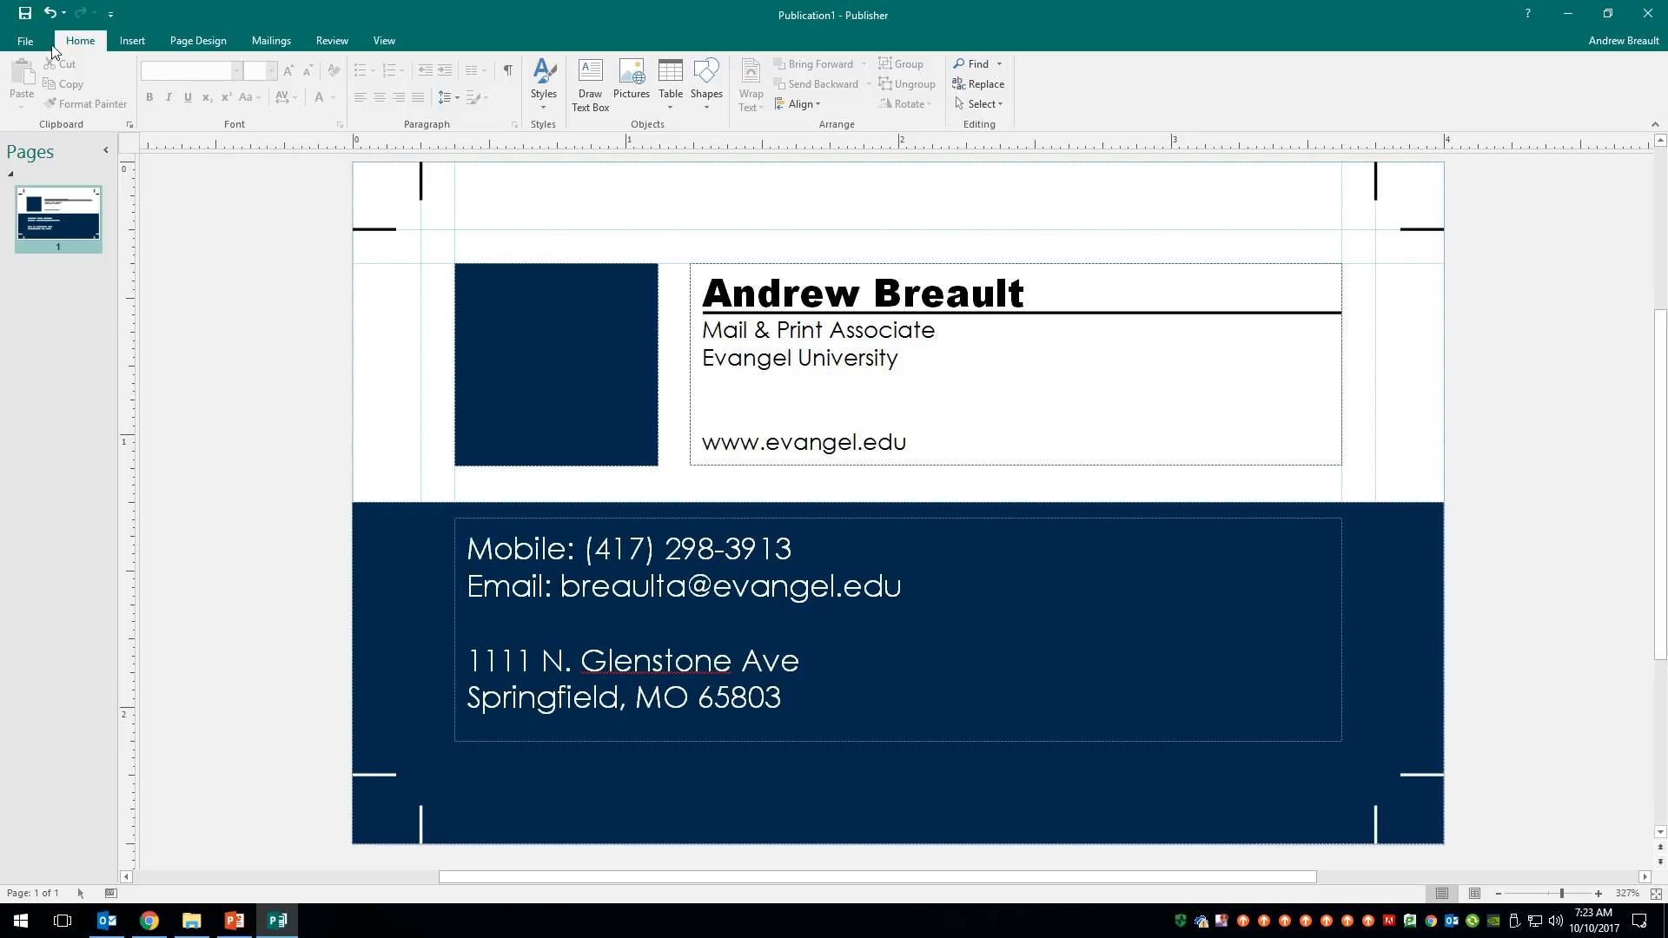
pyautogui.click(29, 44)
# - Save the business card as Publication1.pdf in the Keep folder, with PDF as the file type
pyautogui.click(44, 217)
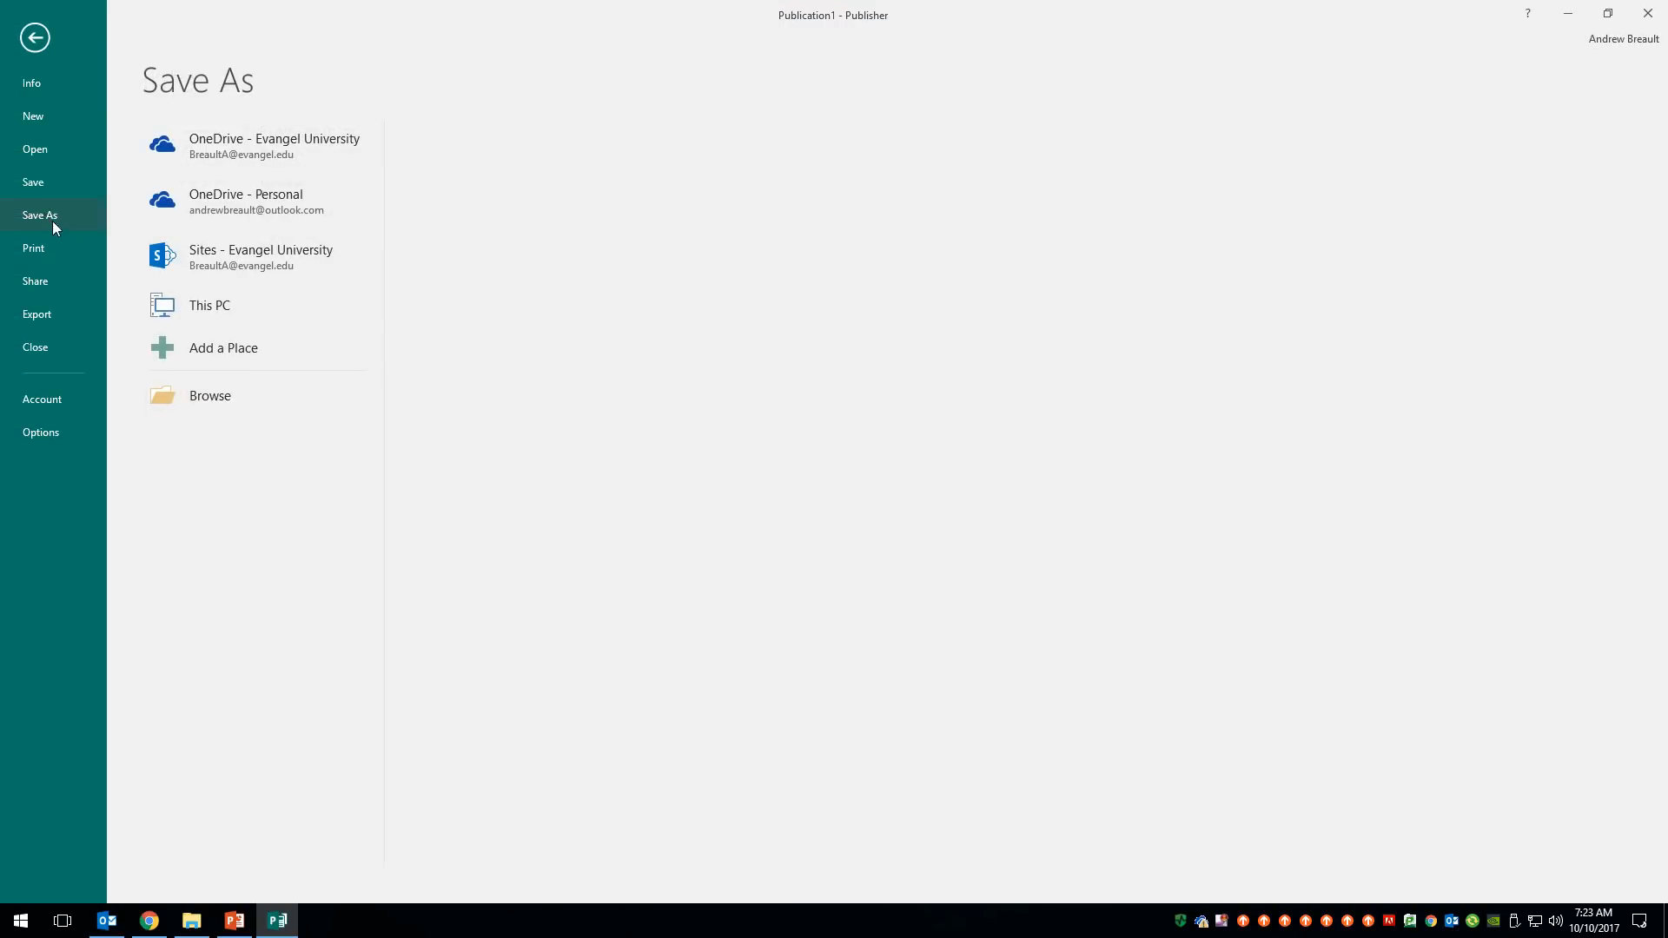
pyautogui.click(237, 310)
pyautogui.click(487, 165)
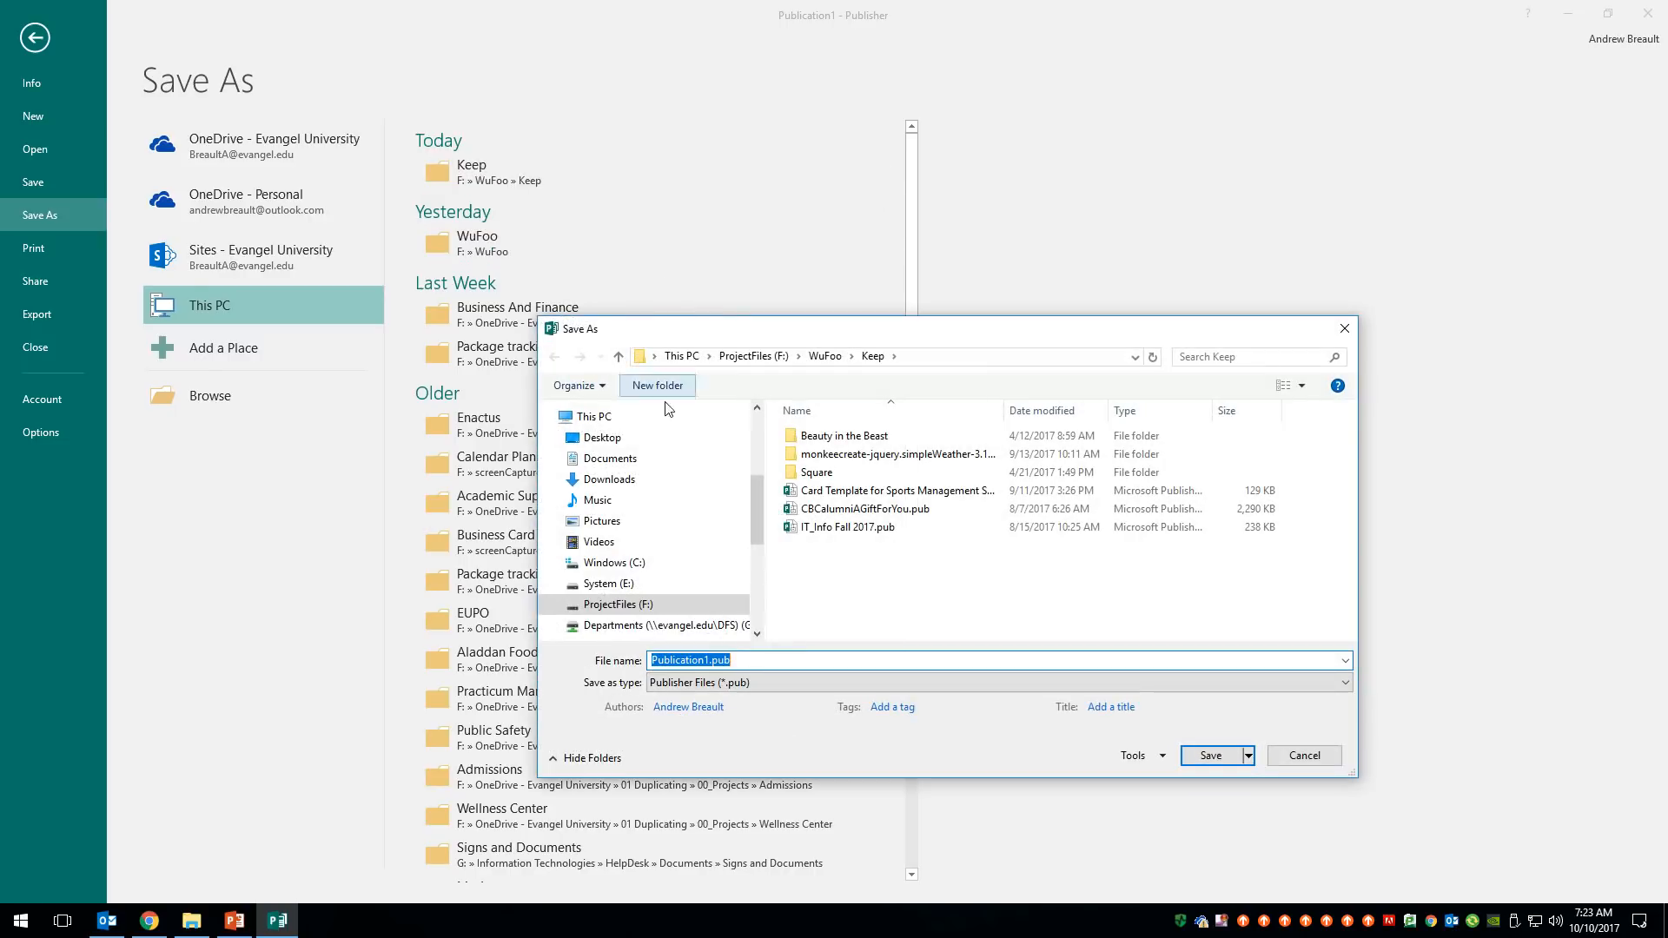
pyautogui.click(860, 683)
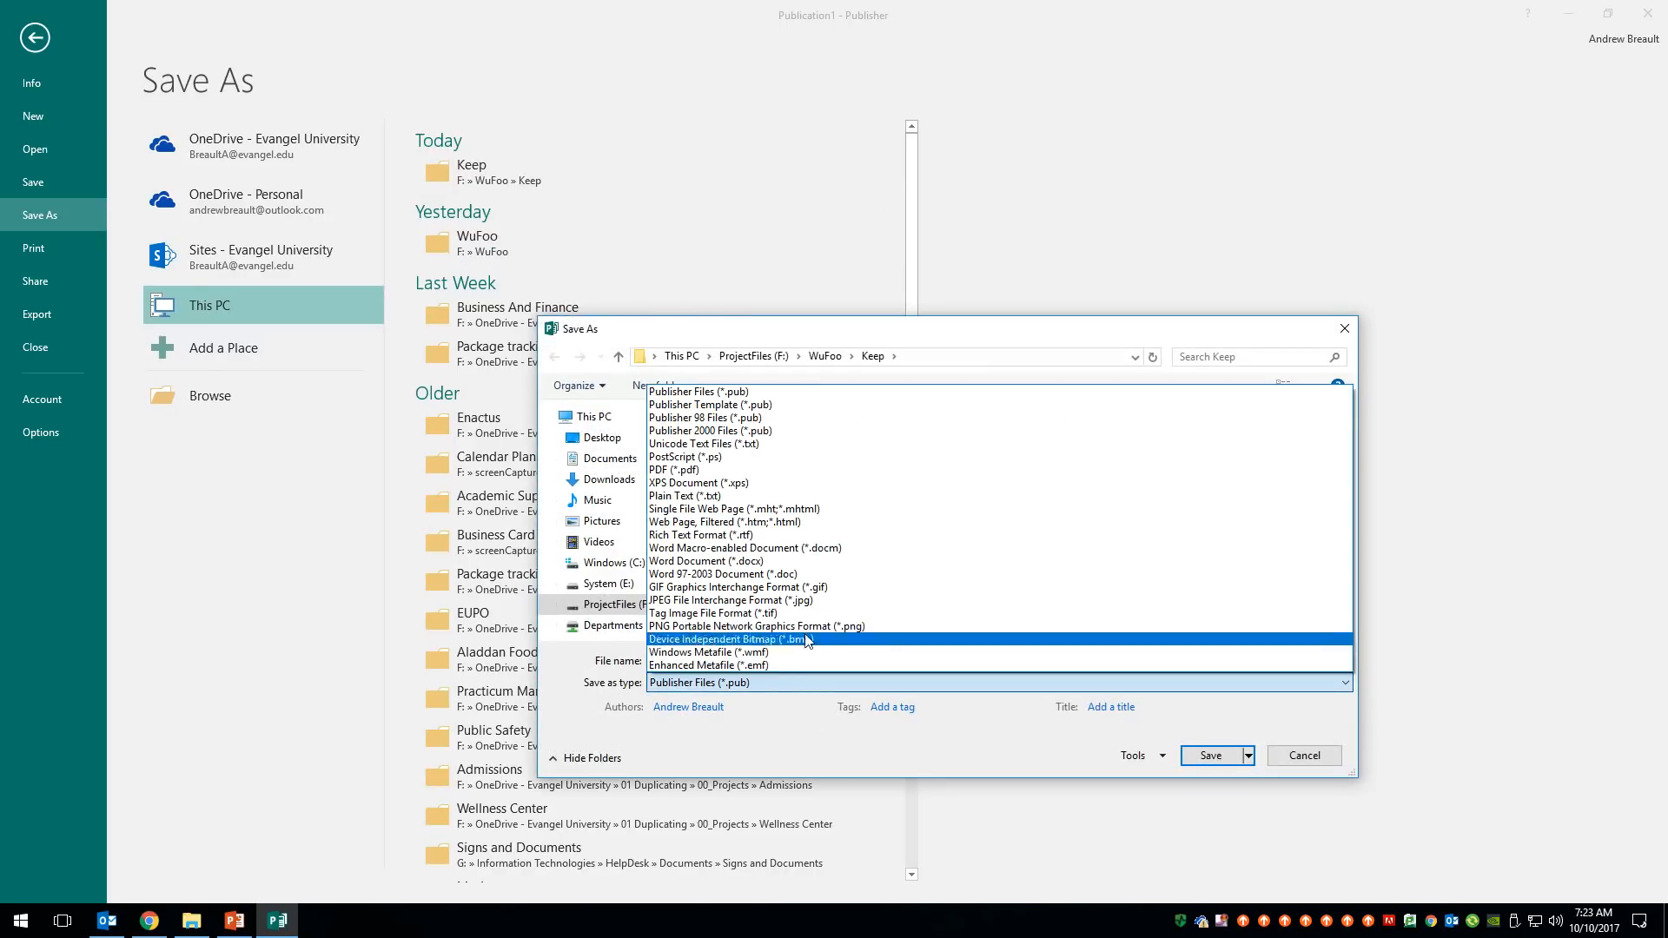
pyautogui.click(717, 470)
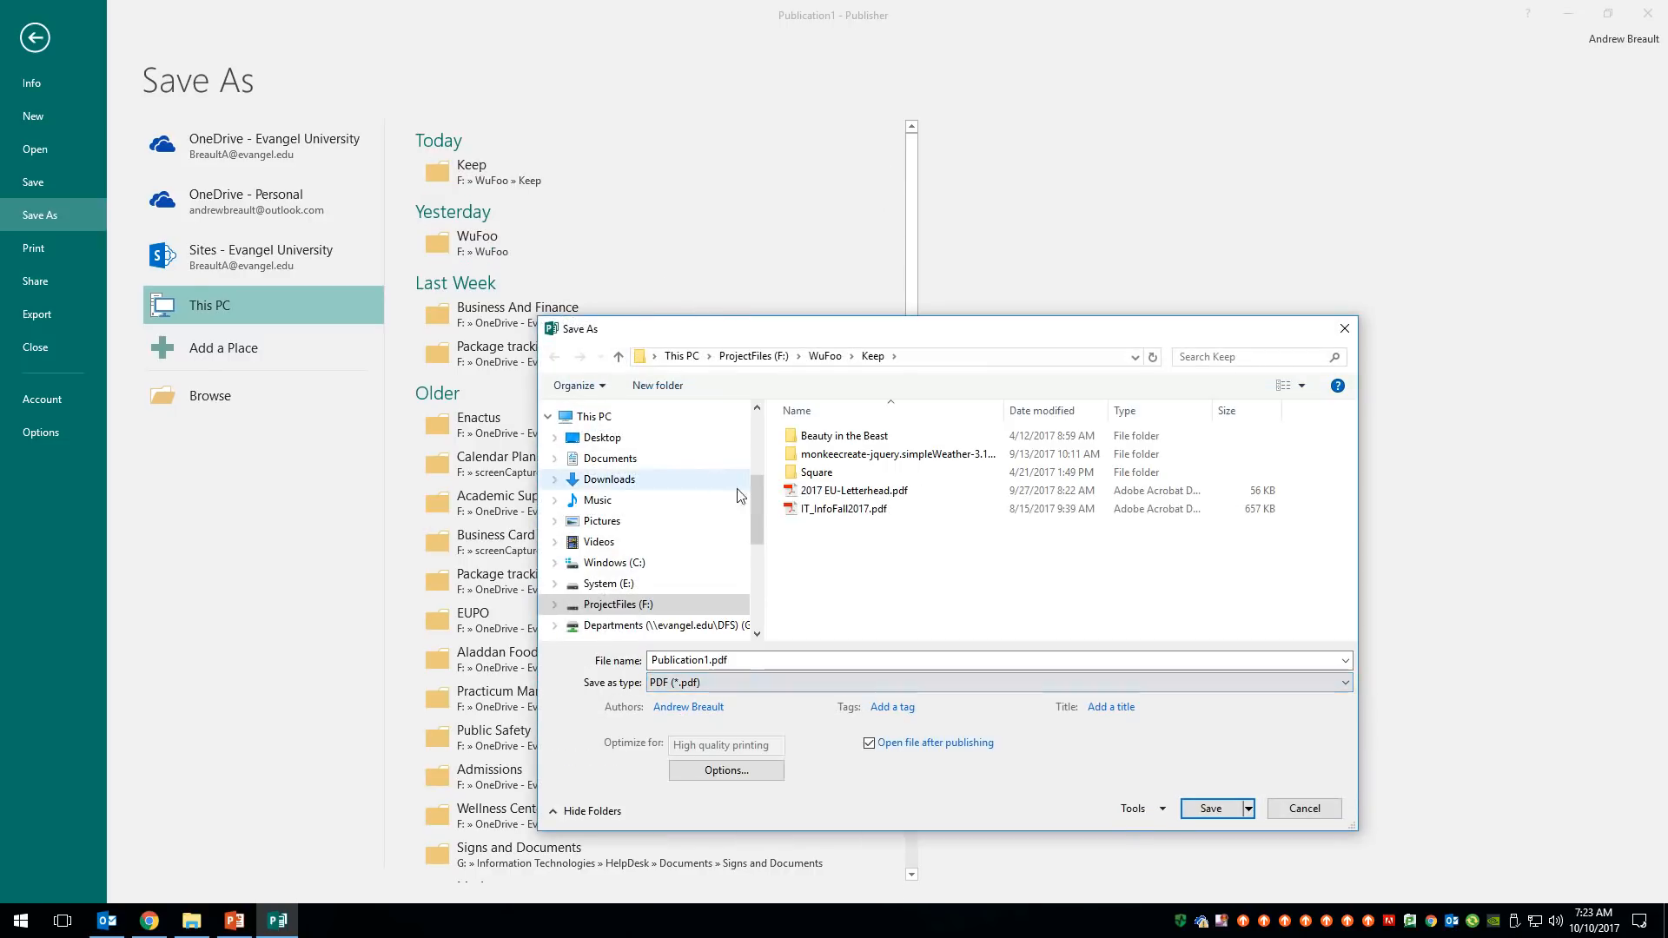
pyautogui.click(1197, 810)
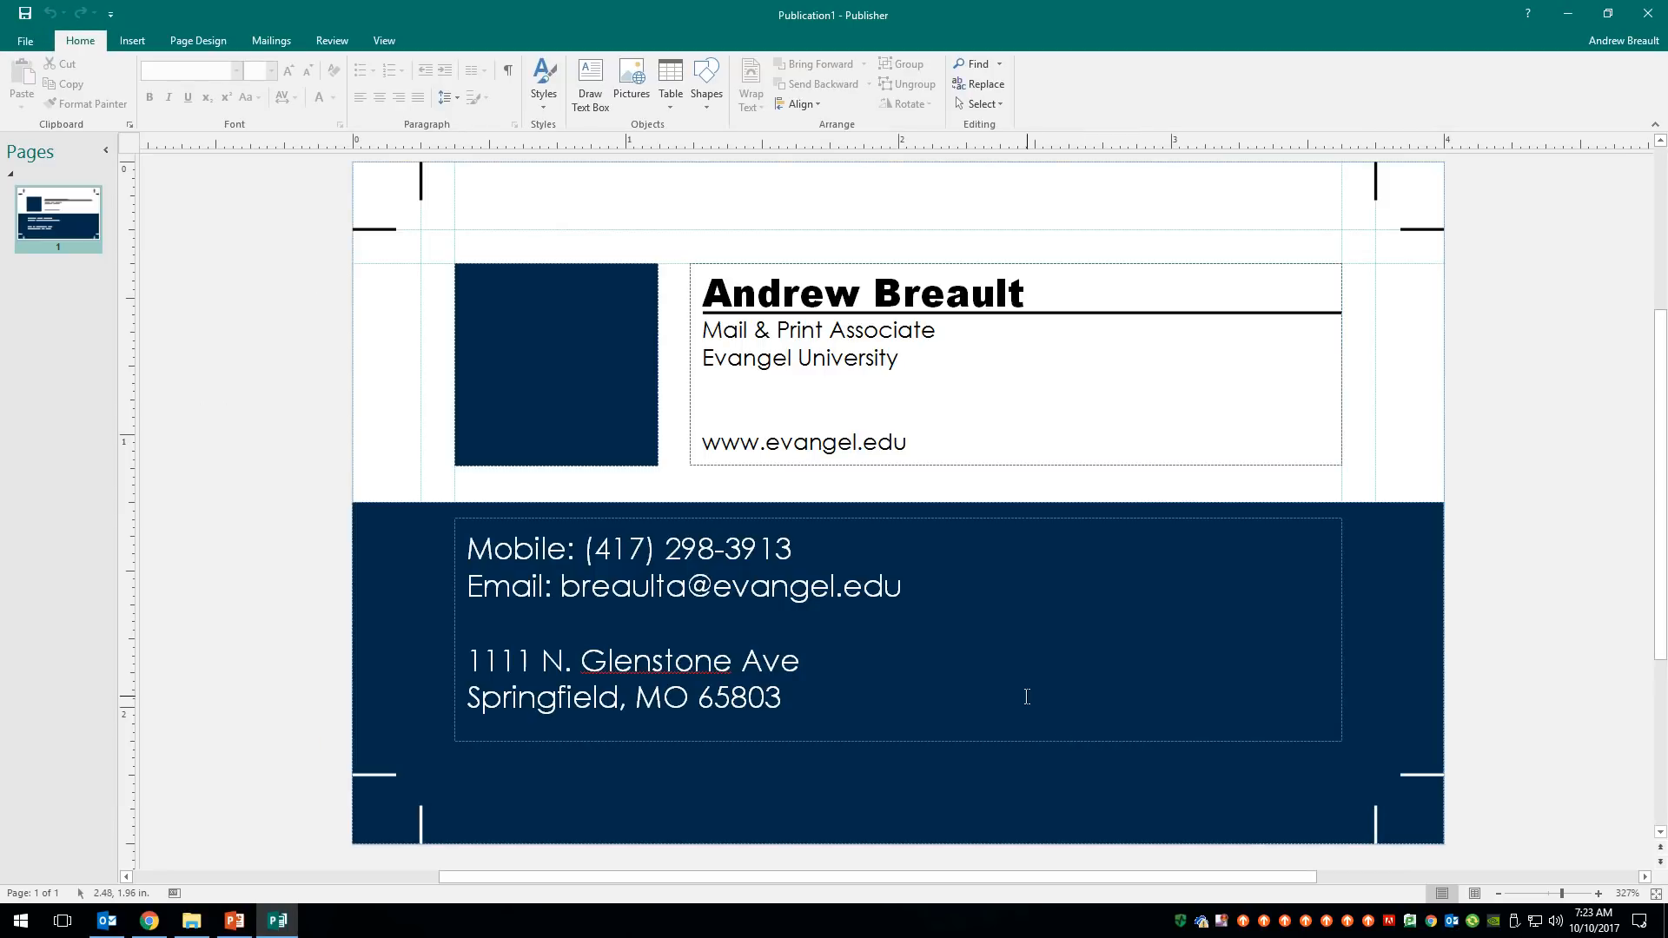